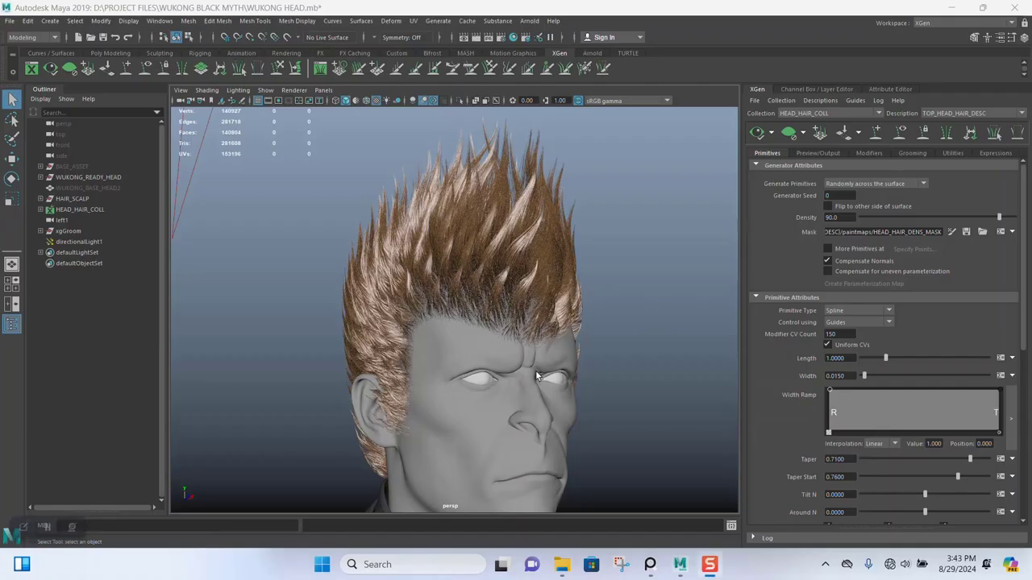
Step: Add a Coil modifier to the TOP_HEAD_HAIR_DESC description
alt+drag(603, 327, 629, 278)
scroll(609, 304, up, 3)
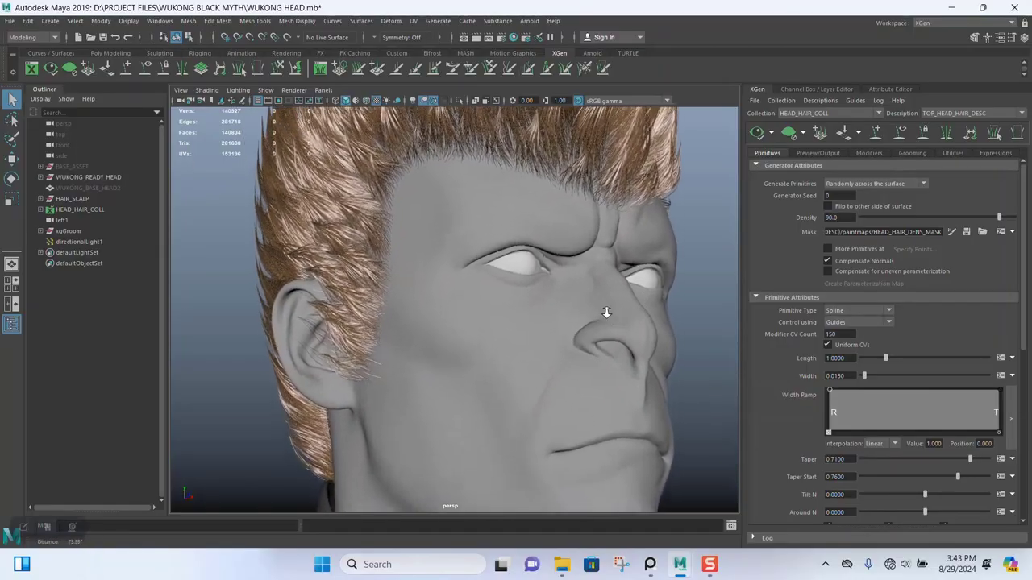
click(869, 154)
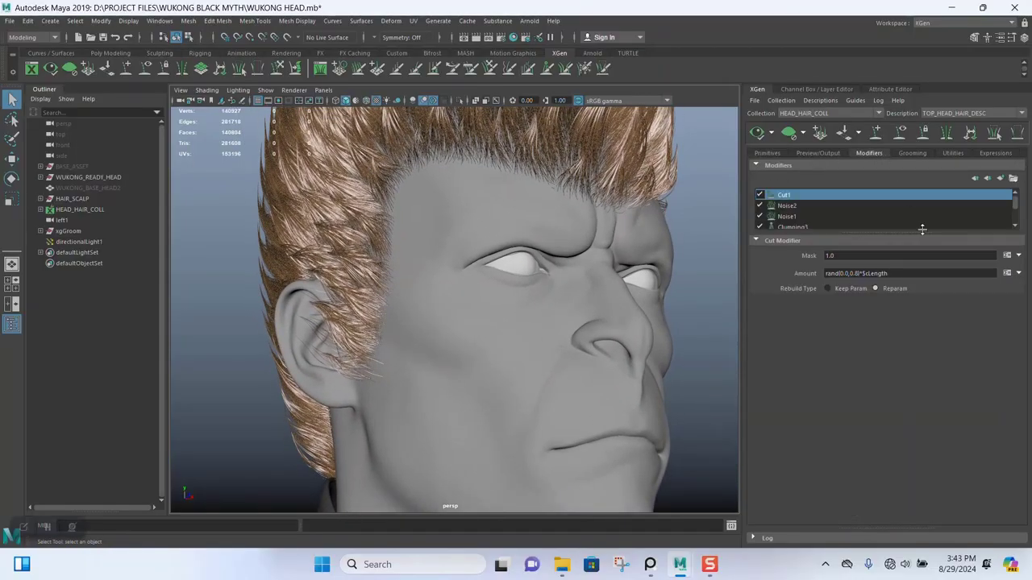
click(999, 179)
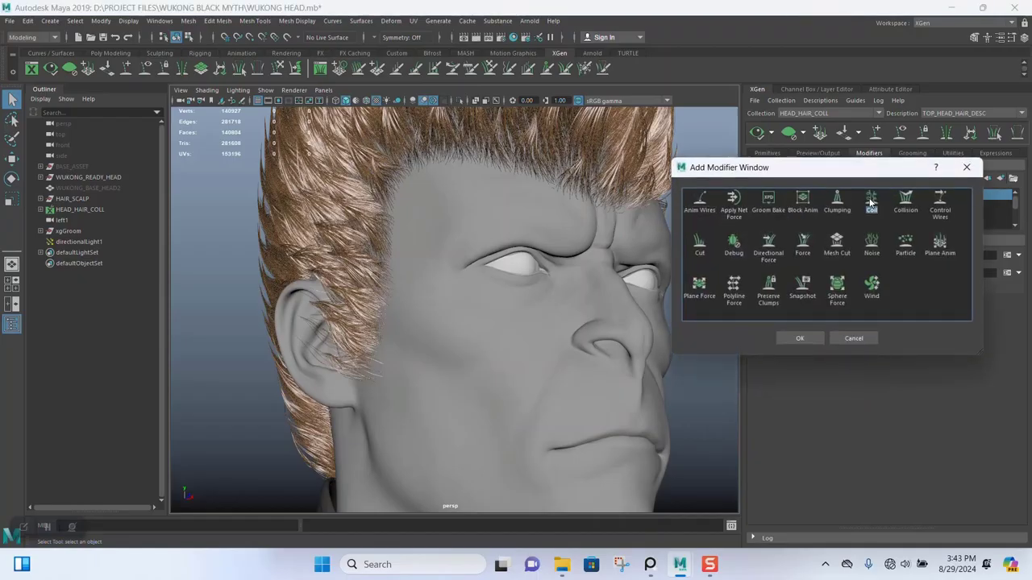
click(796, 338)
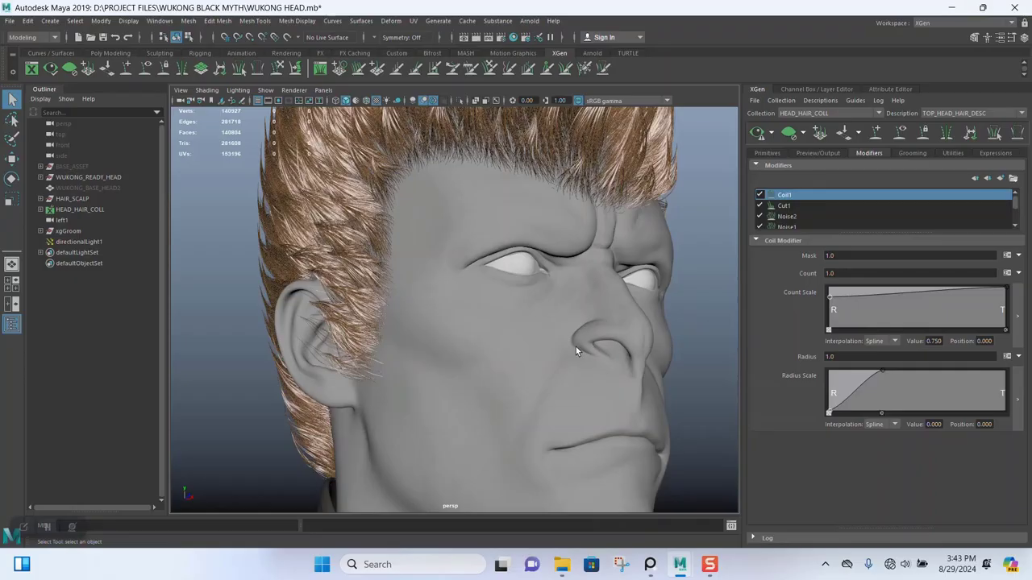
Step: Turn on automatic preview updates for the XGen hair
scroll(530, 315, down, 2)
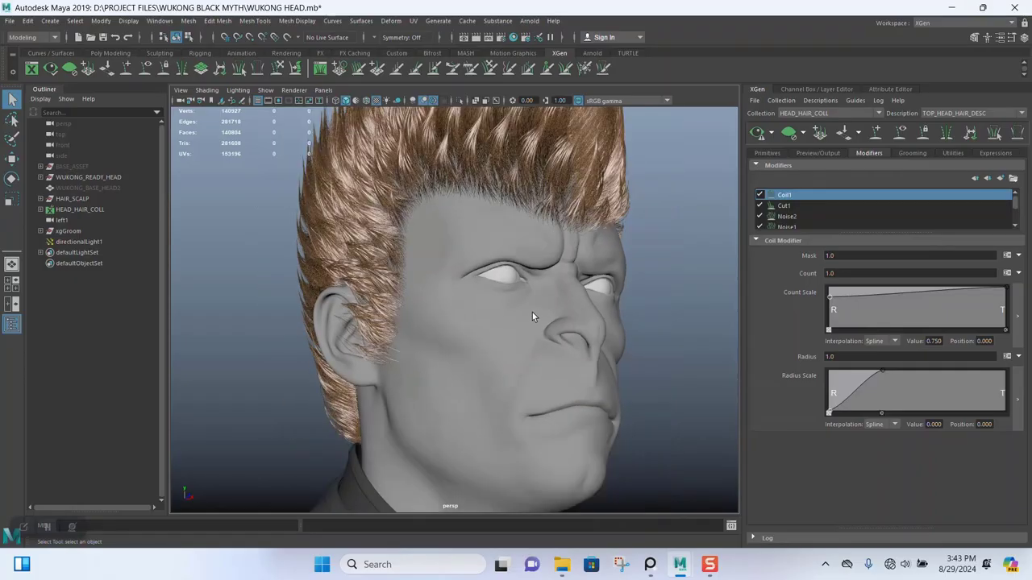
click(771, 133)
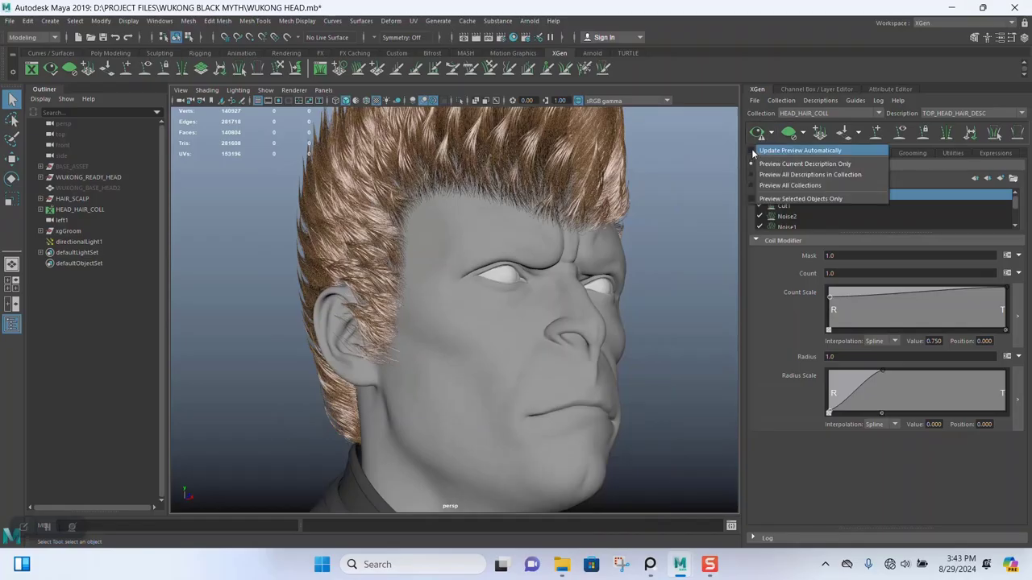
click(753, 150)
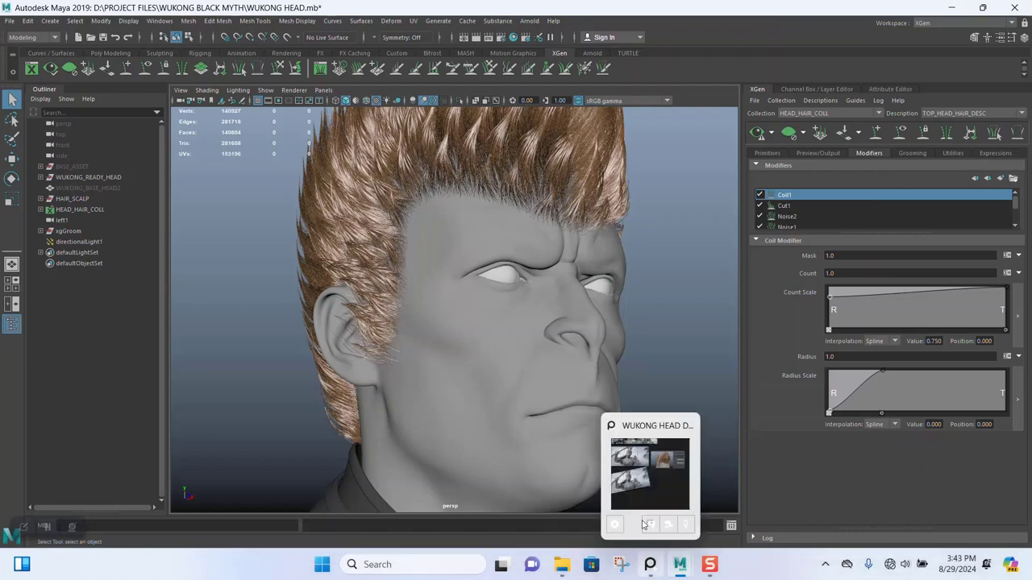
Step: Switch to the PureRef reference board, disable its always-on-bottom mode and keep it on top of Maya
click(650, 564)
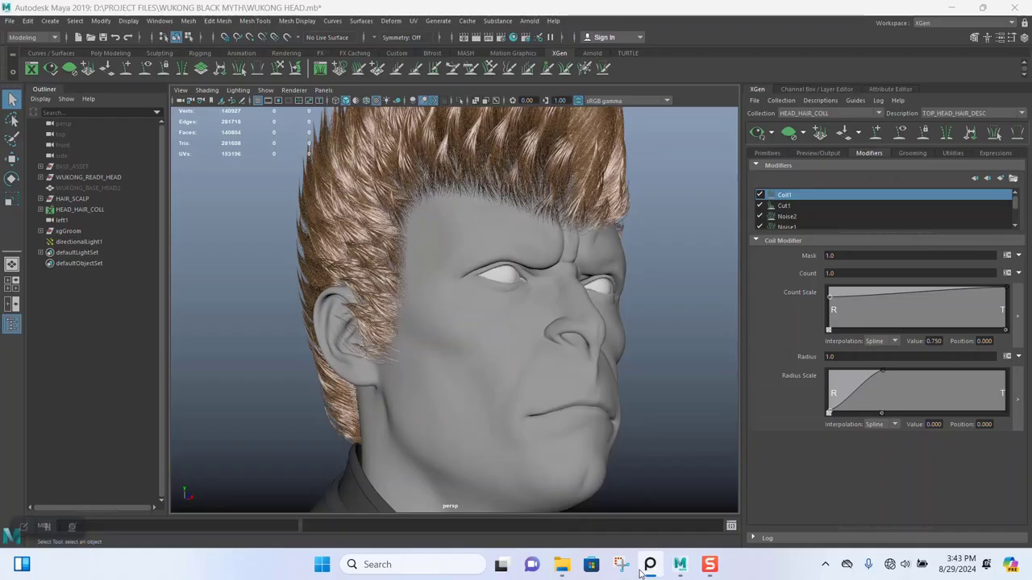
mouse_move(650, 564)
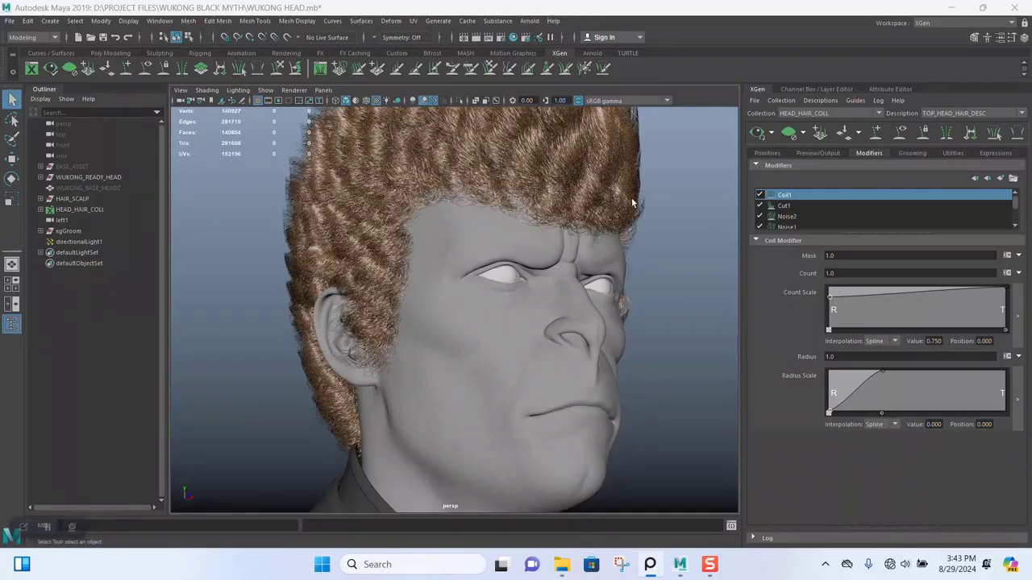
click(952, 7)
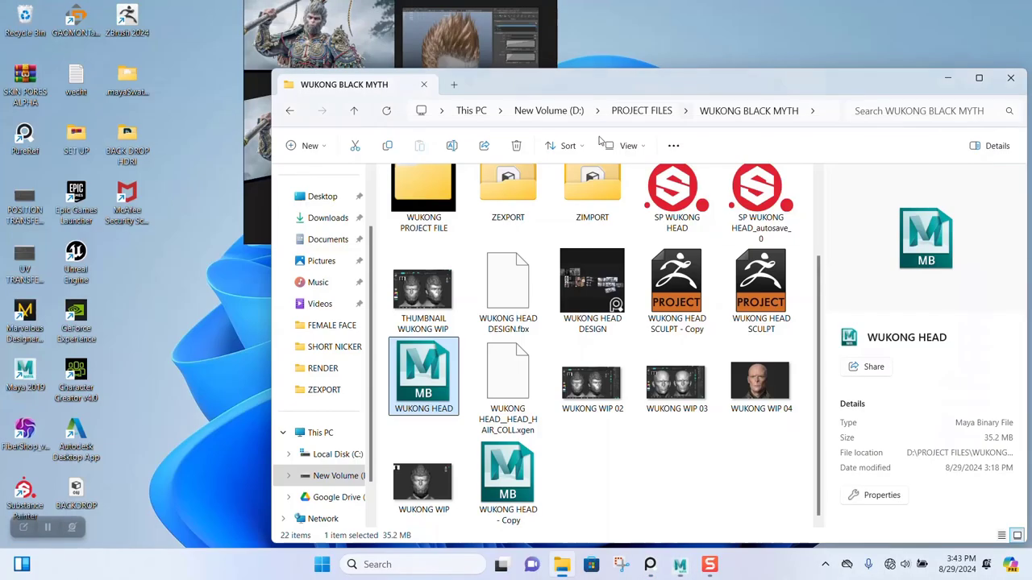
right_click(408, 43)
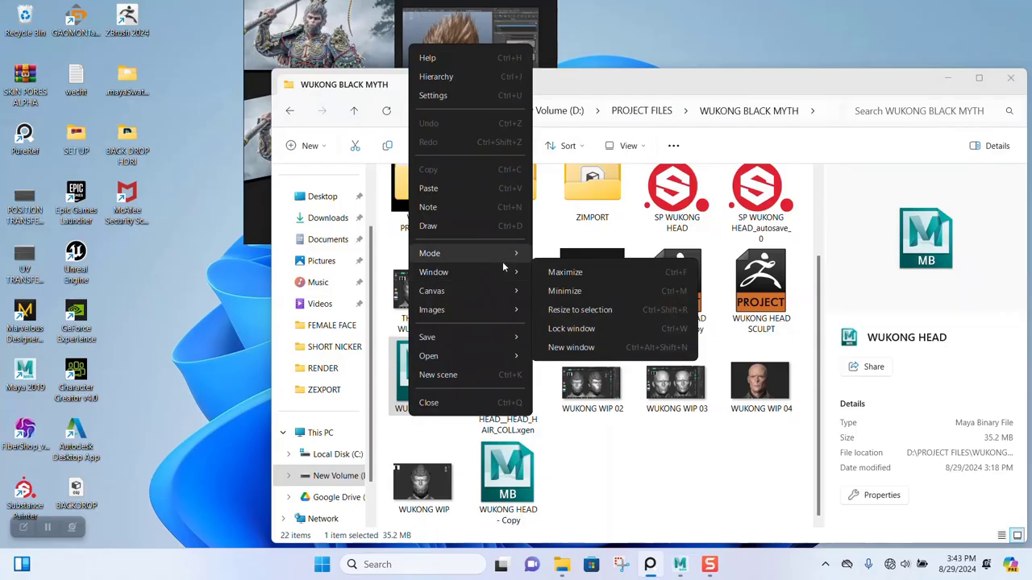
mouse_move(503, 260)
click(580, 328)
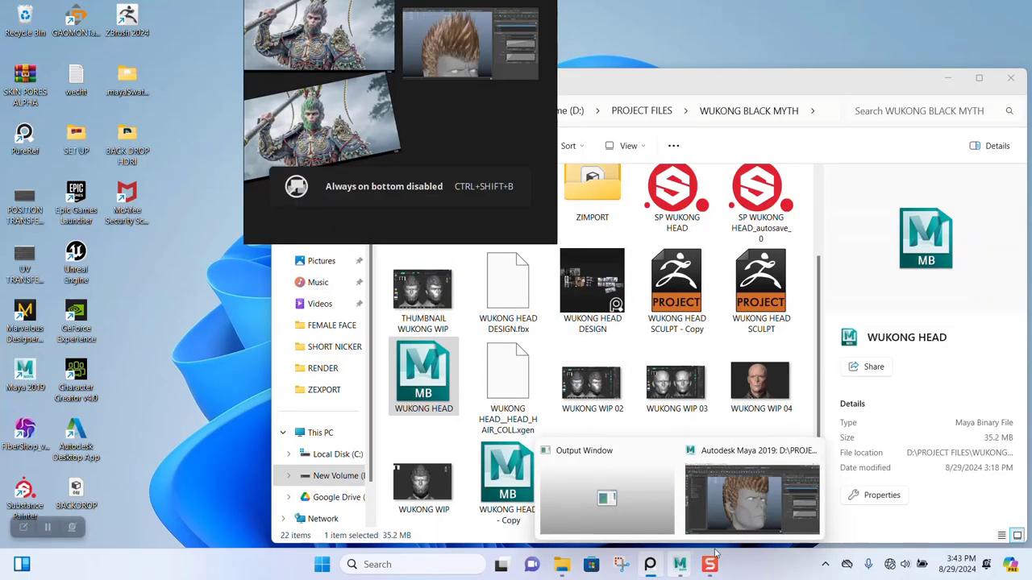
click(679, 564)
click(480, 136)
key(ctrl+shift+a)
Step: Zoom the reference board in on the screenshot showing the Coil modifier's mask, count and radius settings
right_drag(480, 135, 394, 357)
scroll(342, 297, up, 4)
middle_drag(379, 270, 334, 313)
scroll(323, 358, up, 5)
middle_drag(455, 310, 223, 325)
scroll(290, 326, up, 4)
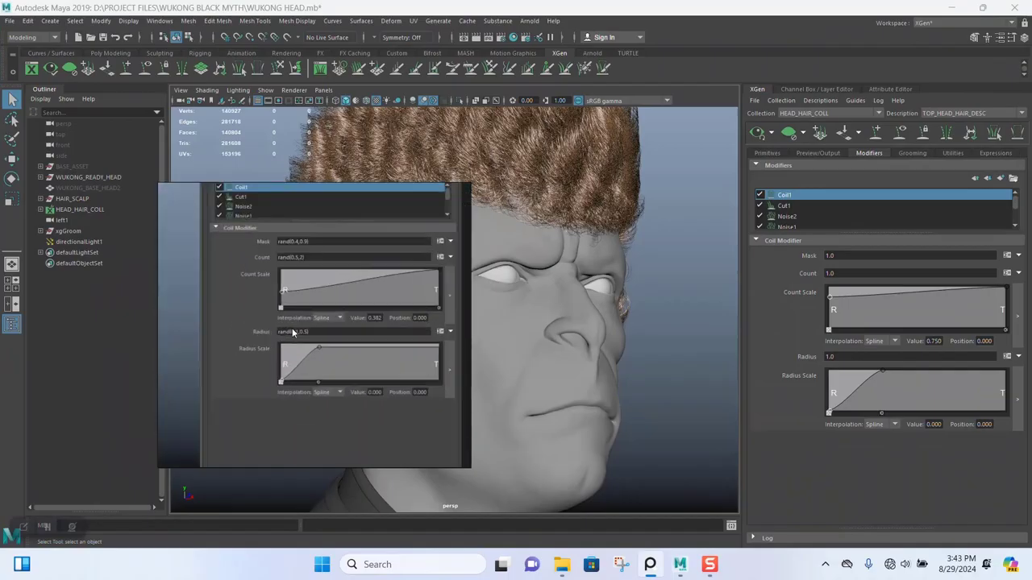
middle_drag(350, 317, 326, 334)
scroll(326, 333, up, 5)
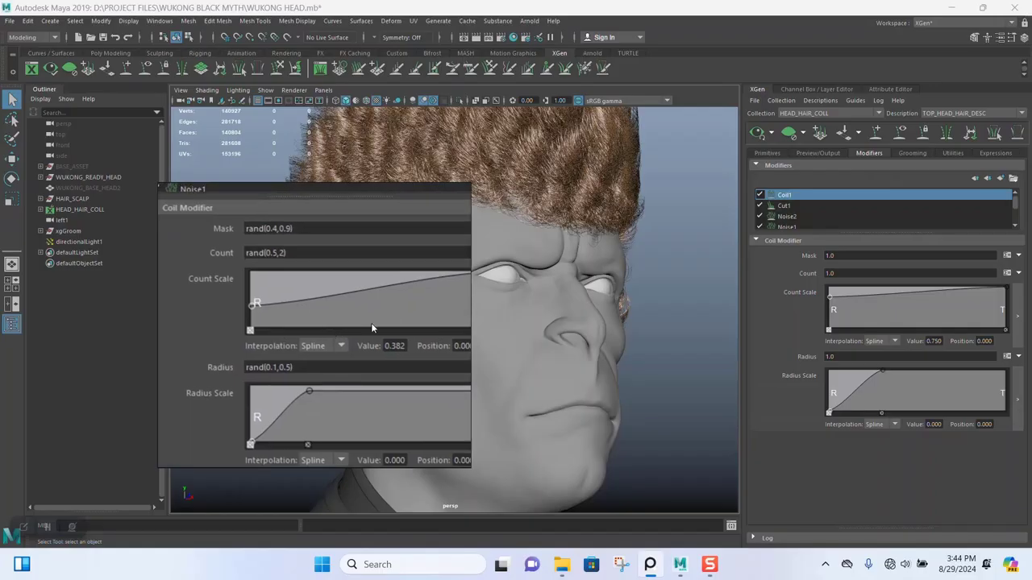
Step: Move the reference window over the Outliner, clear of the face, with the Coil settings still readable, and minimize File Explorer
right_drag(351, 306, 406, 288)
middle_drag(406, 288, 377, 286)
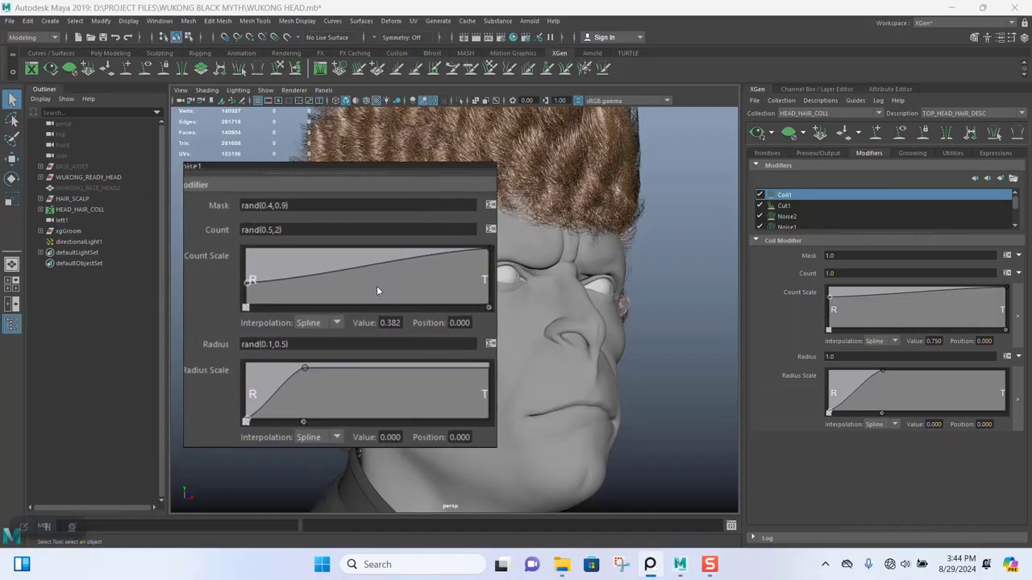
right_drag(388, 312, 277, 295)
drag(278, 299, 303, 301)
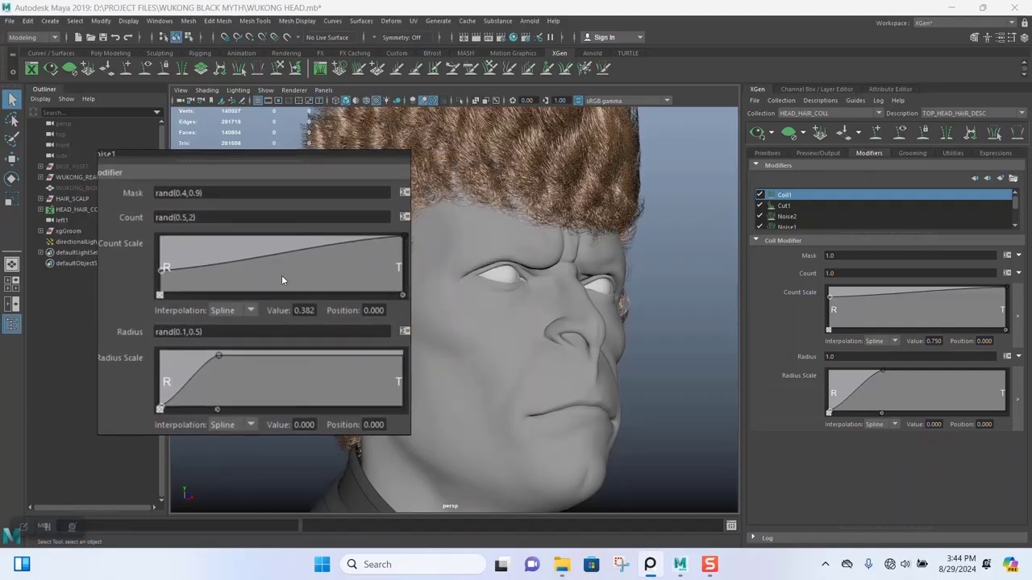
middle_drag(282, 276, 271, 231)
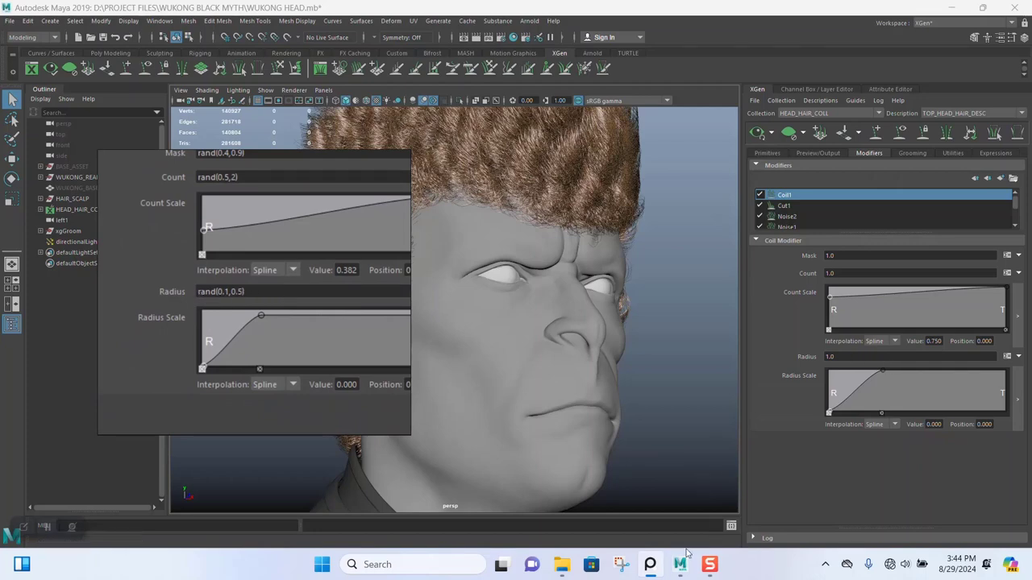
click(561, 564)
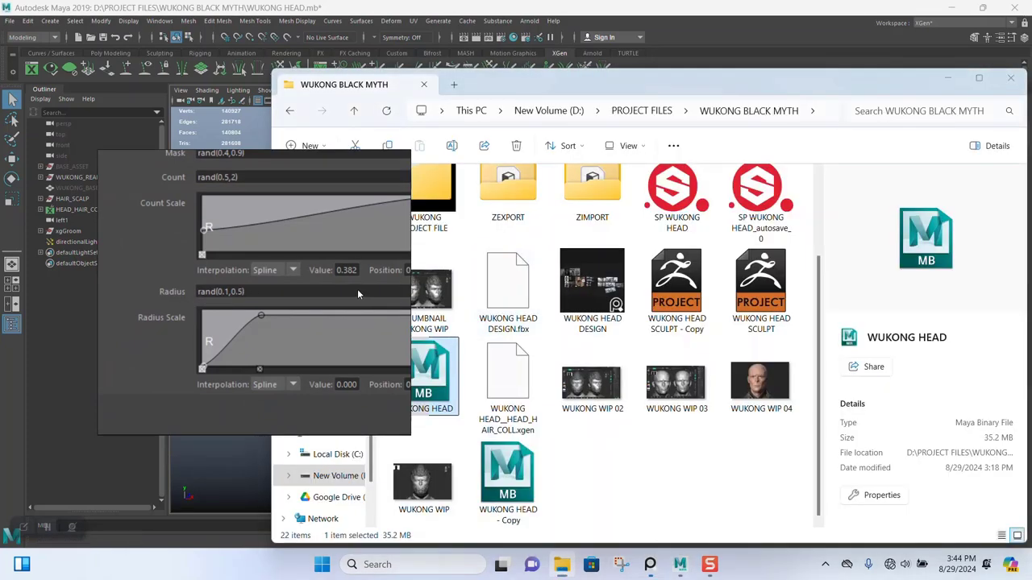
drag(357, 289, 260, 281)
click(949, 81)
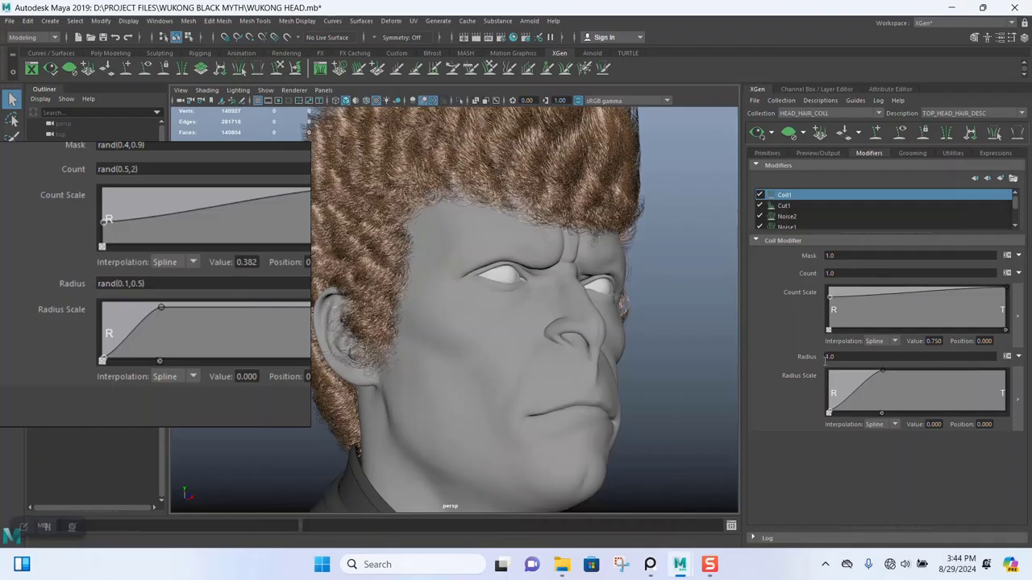
Step: Set the Coil modifier's radius to the expression rand(0.1,0.5)
drag(864, 359, 806, 360)
text(r)
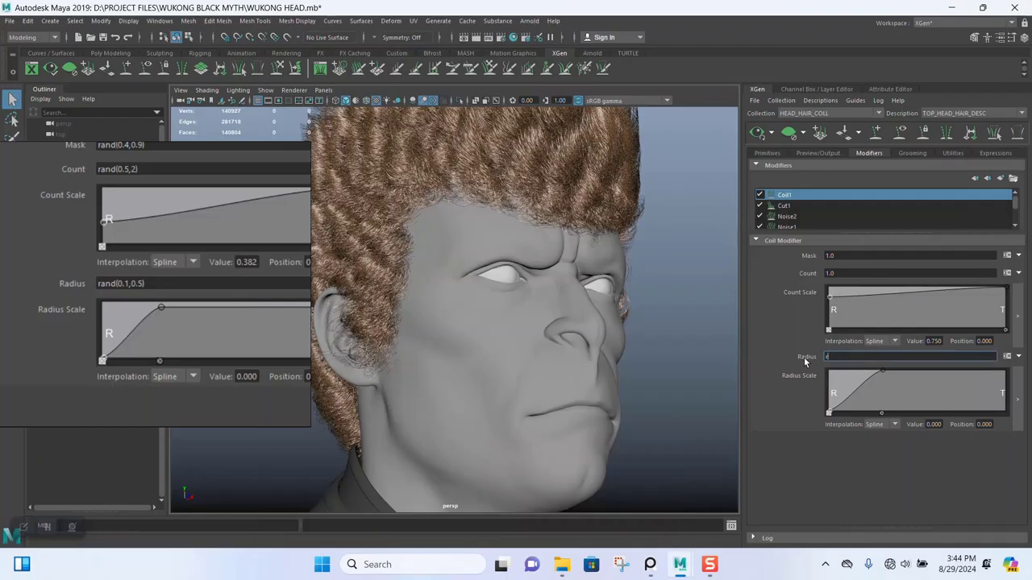
text(and)
text(())
text(0.1,0)
text(.)
text(5))
key(Return)
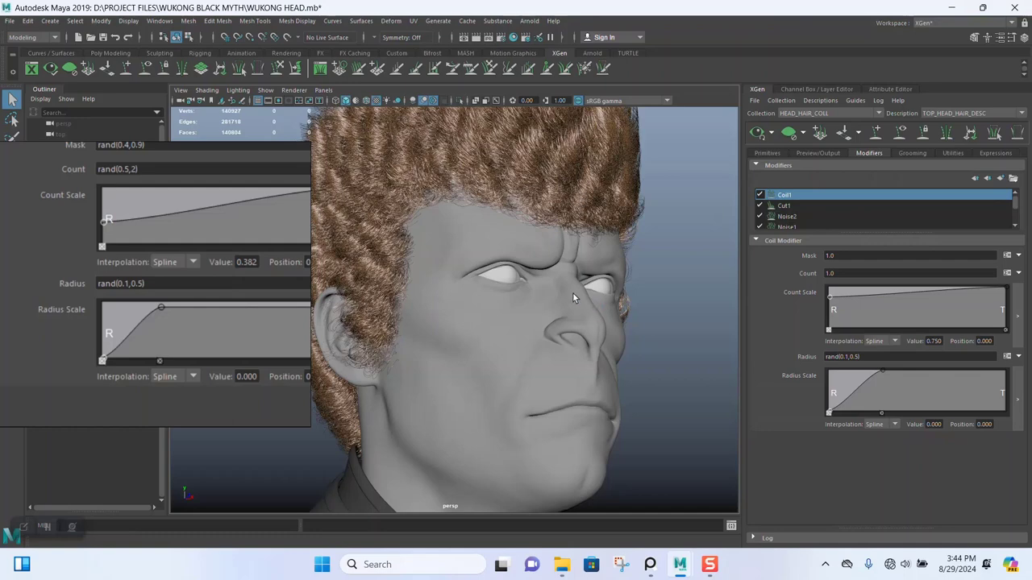
Step: Check the coiled hairline and lower the root point of the Coil's Count Scale ramp to about 0.447
scroll(611, 233, up, 3)
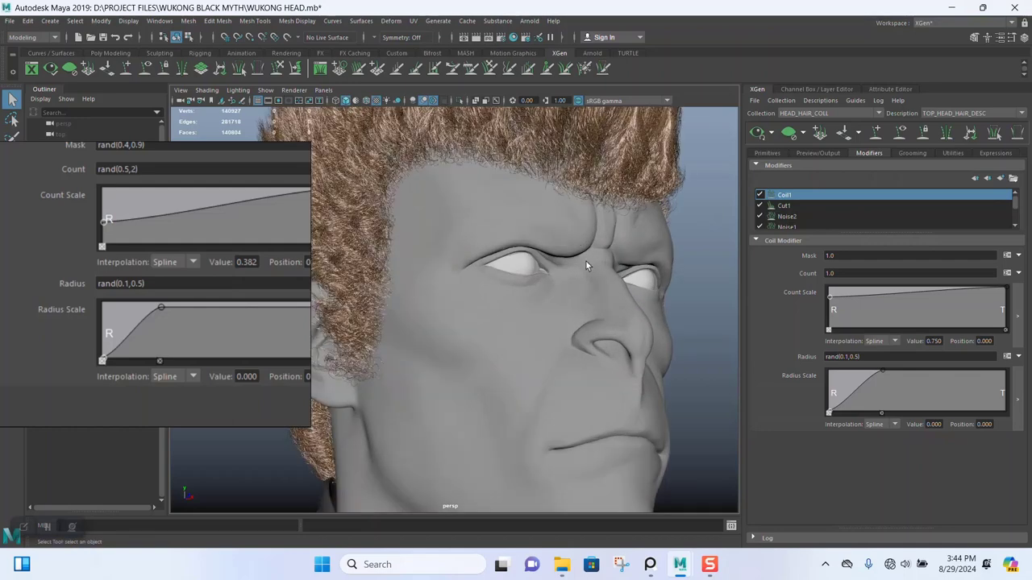
alt+middle_drag(588, 299, 599, 465)
alt+right_drag(553, 287, 561, 372)
alt+right_drag(524, 230, 525, 274)
alt+drag(524, 275, 545, 235)
mouse_move(545, 235)
alt+right_down()
mouse_move(525, 272)
mouse_move(546, 358)
mouse_move(508, 293)
mouse_move(557, 250)
alt+right_up()
alt+drag(557, 250, 515, 255)
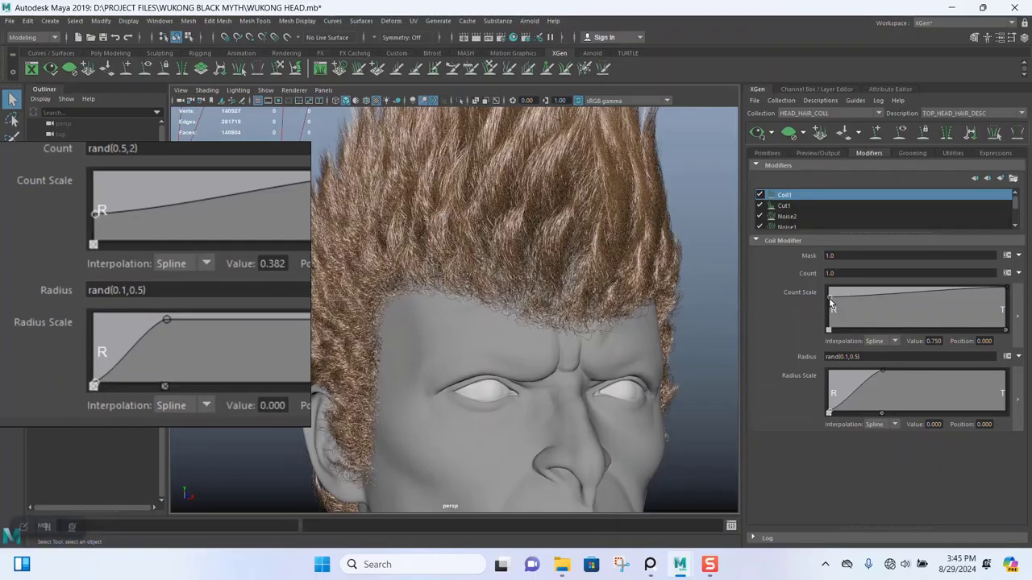
drag(830, 300, 825, 308)
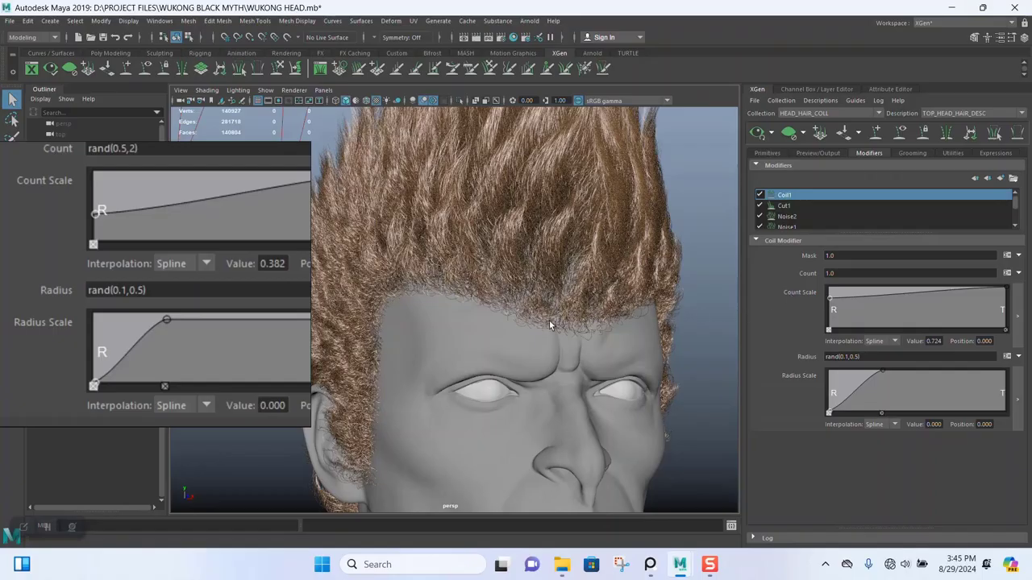
drag(830, 300, 831, 311)
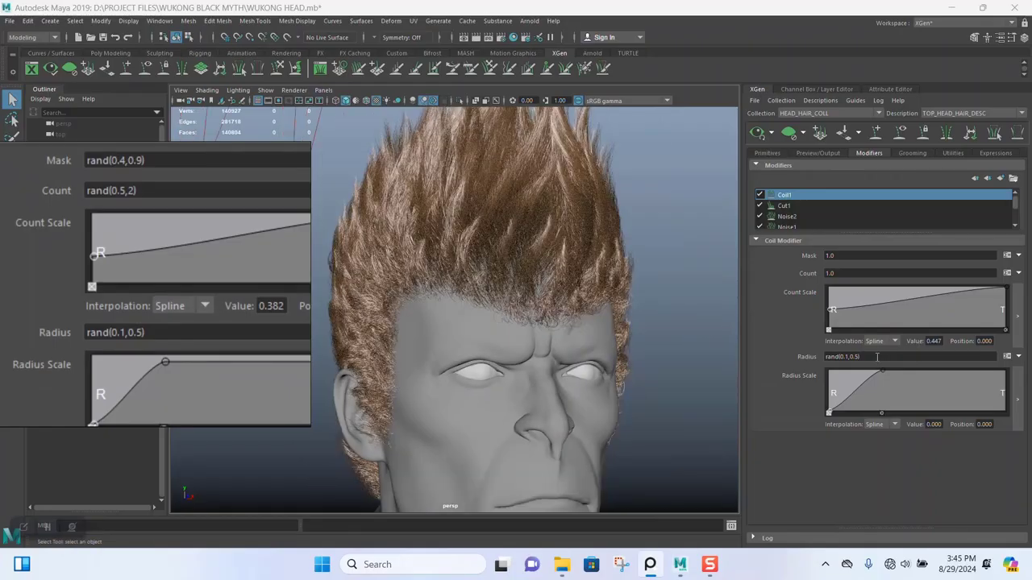
Step: Set the Coil modifier's count to the expression rand(0.5,2)
alt+right_drag(565, 286, 709, 348)
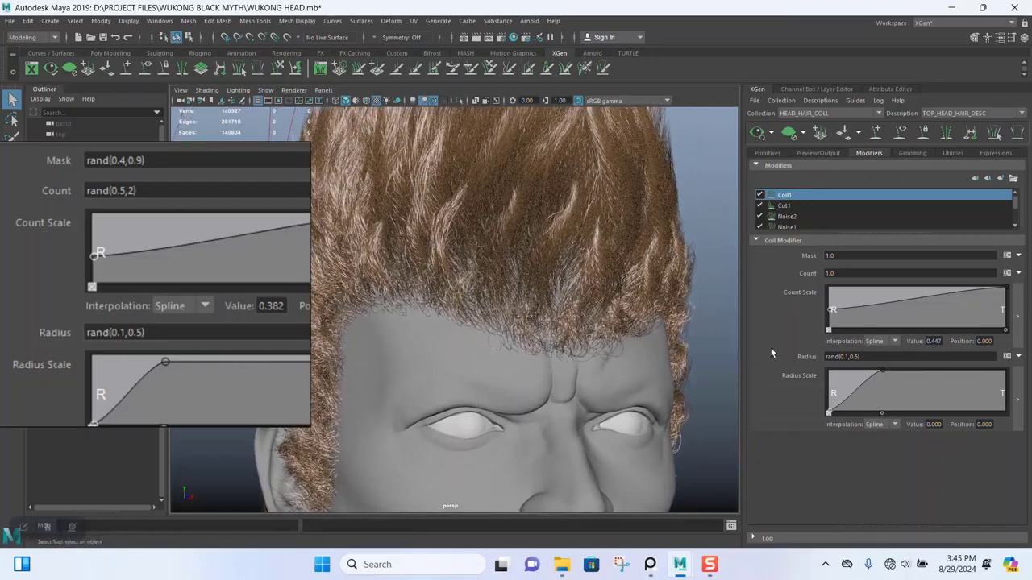
drag(861, 356, 780, 359)
key(ctrl+c)
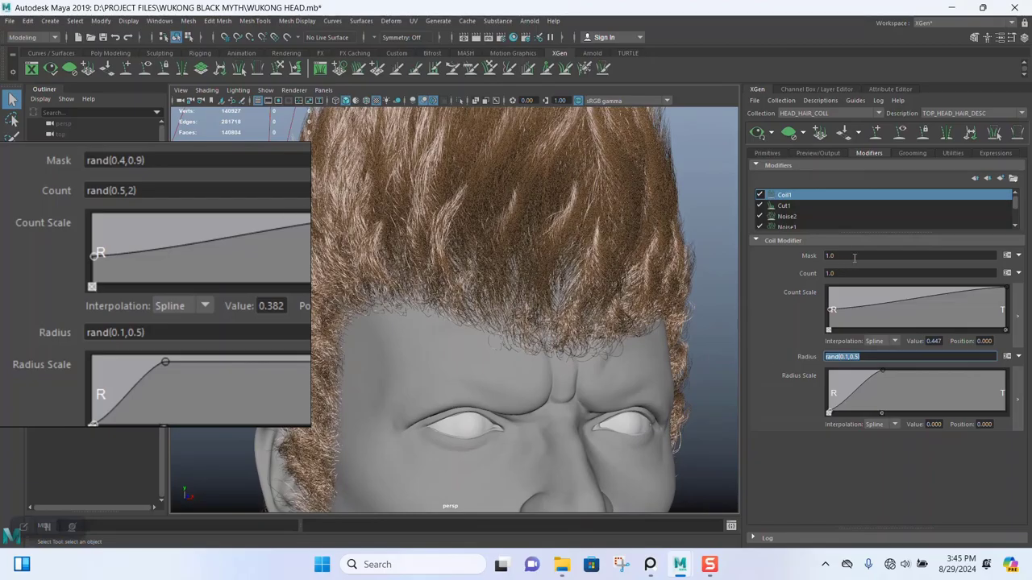
drag(852, 273, 779, 279)
key(ctrl+v)
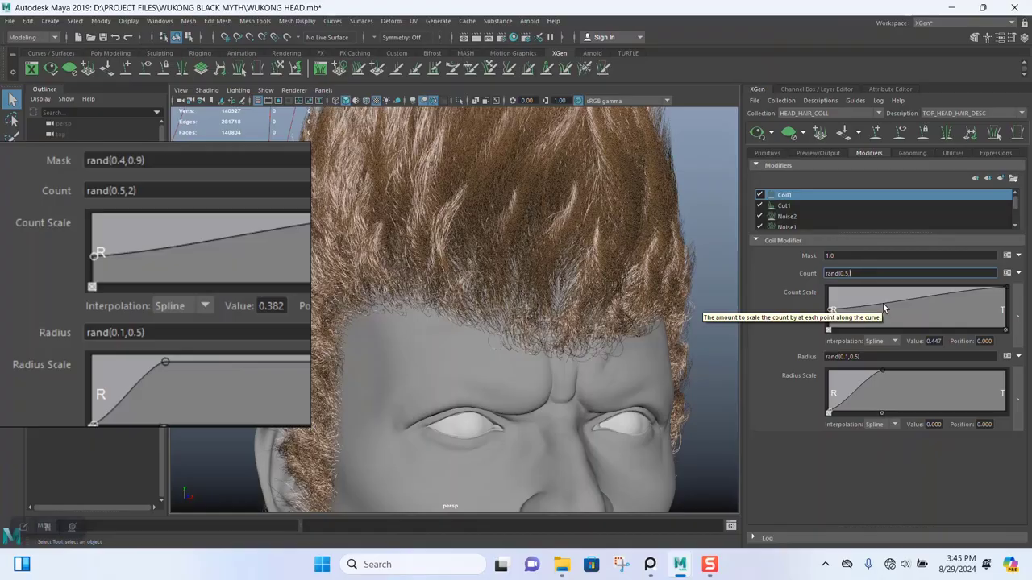
click(882, 304)
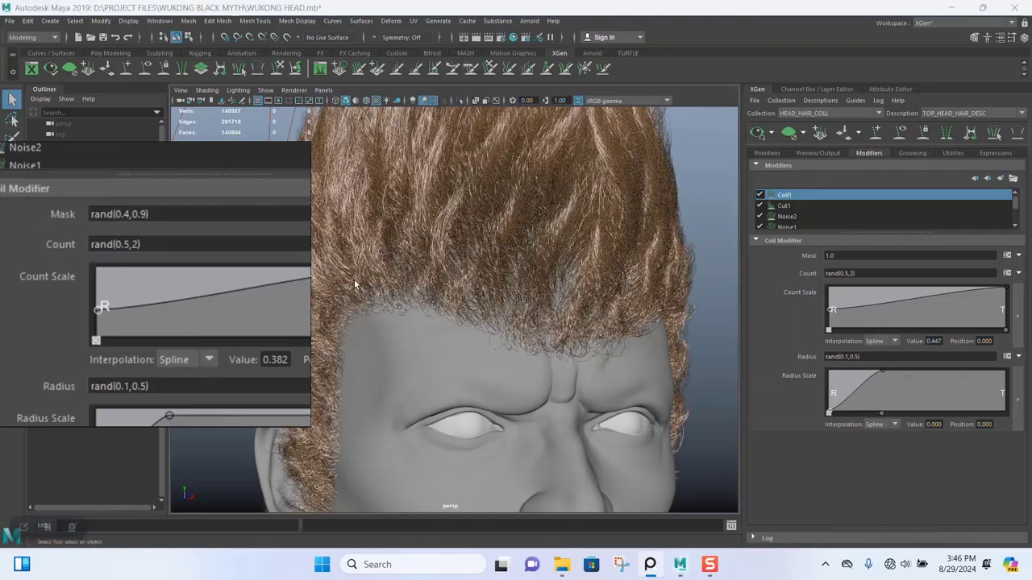
Step: Inspect the front hairline and lower the Radius Scale ramp point at position 0.307 to a value of about 0.789
alt+right_drag(509, 337, 495, 311)
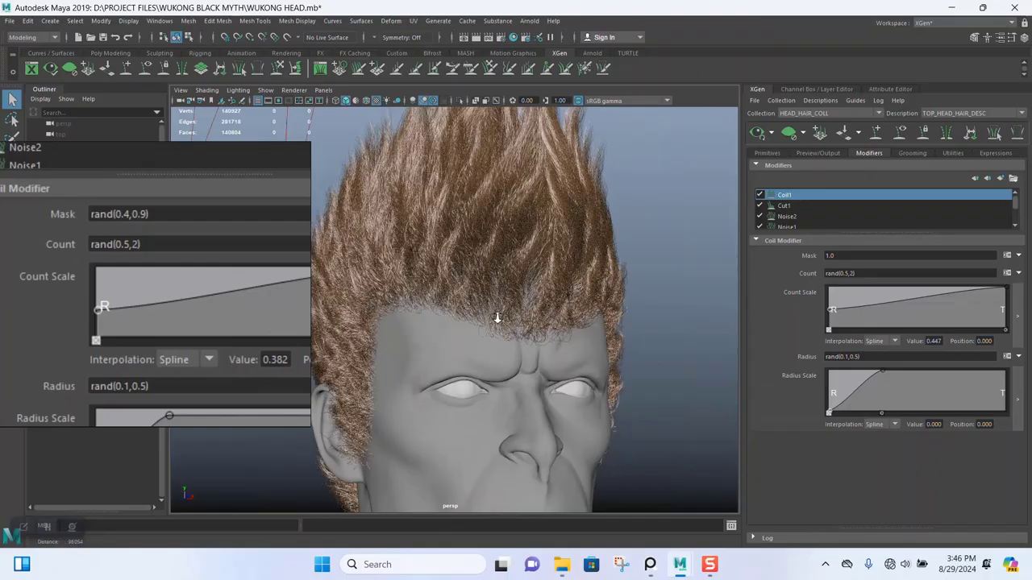
scroll(497, 319, up, 3)
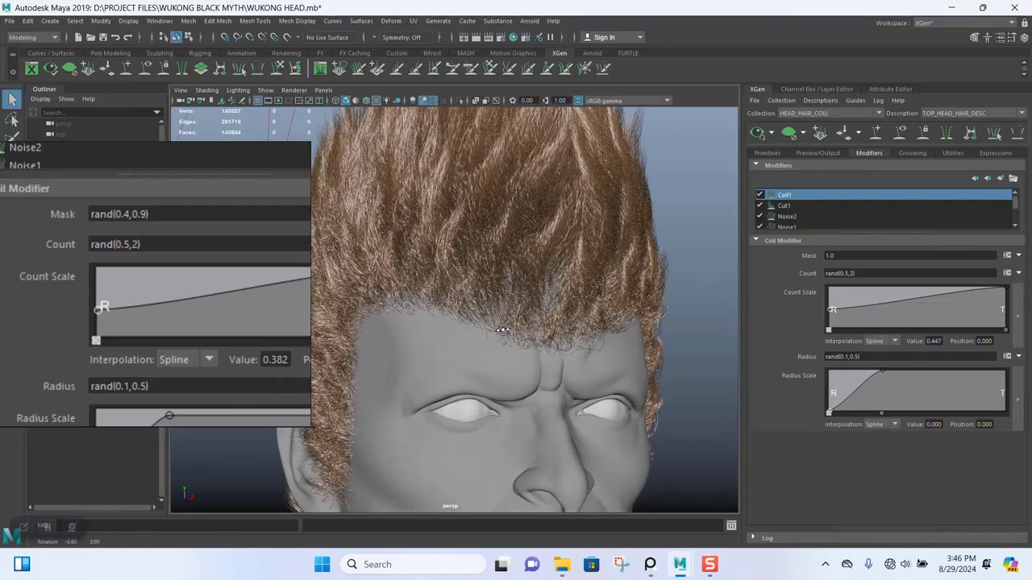
mouse_move(503, 330)
alt+mouse_down()
mouse_move(512, 333)
mouse_move(500, 341)
alt+mouse_up()
alt+middle_drag(507, 321, 520, 283)
mouse_move(519, 303)
alt+mouse_down()
mouse_move(545, 302)
mouse_move(528, 308)
alt+mouse_up()
scroll(528, 385, up, 3)
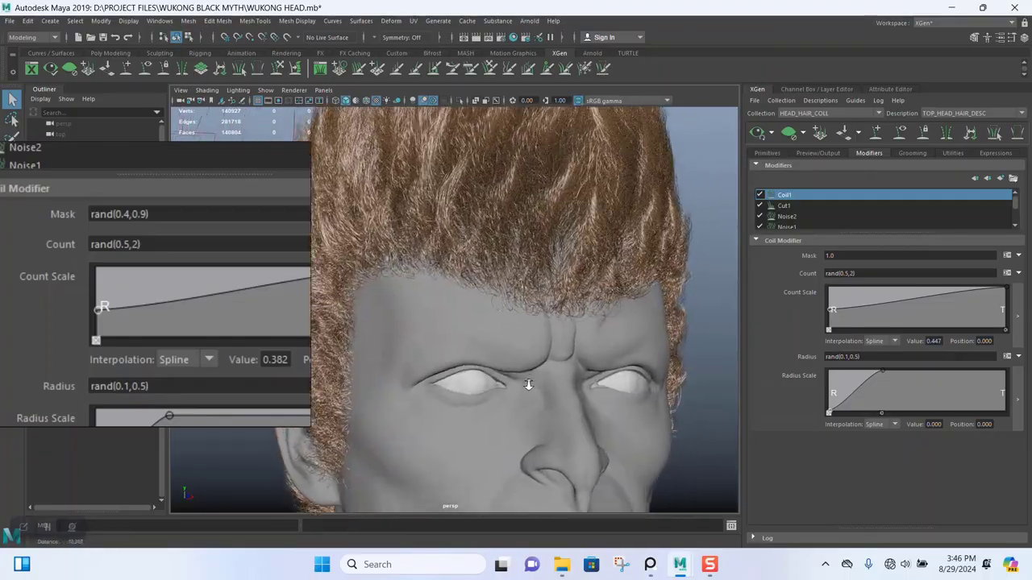
scroll(505, 344, down, 3)
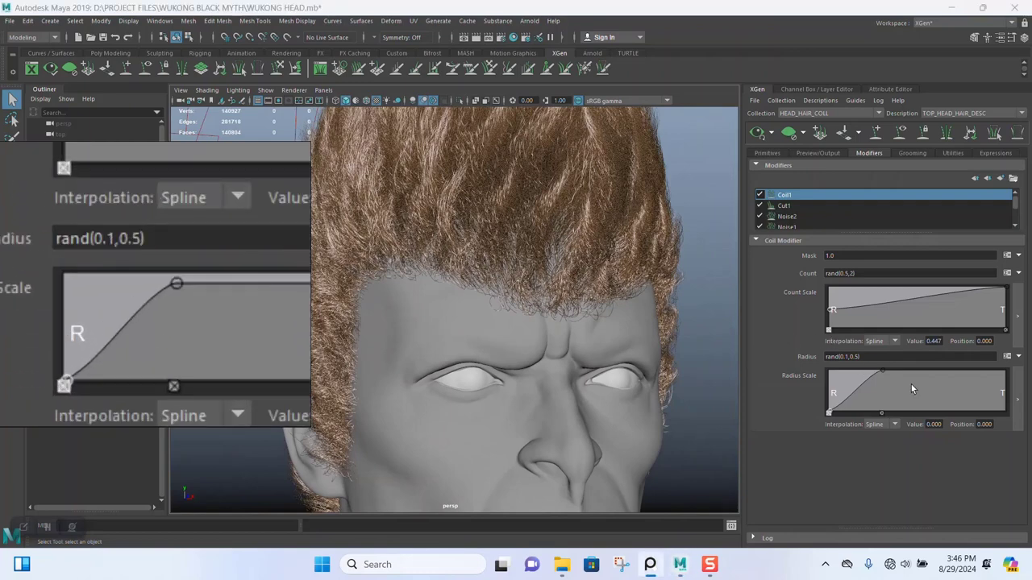
click(883, 371)
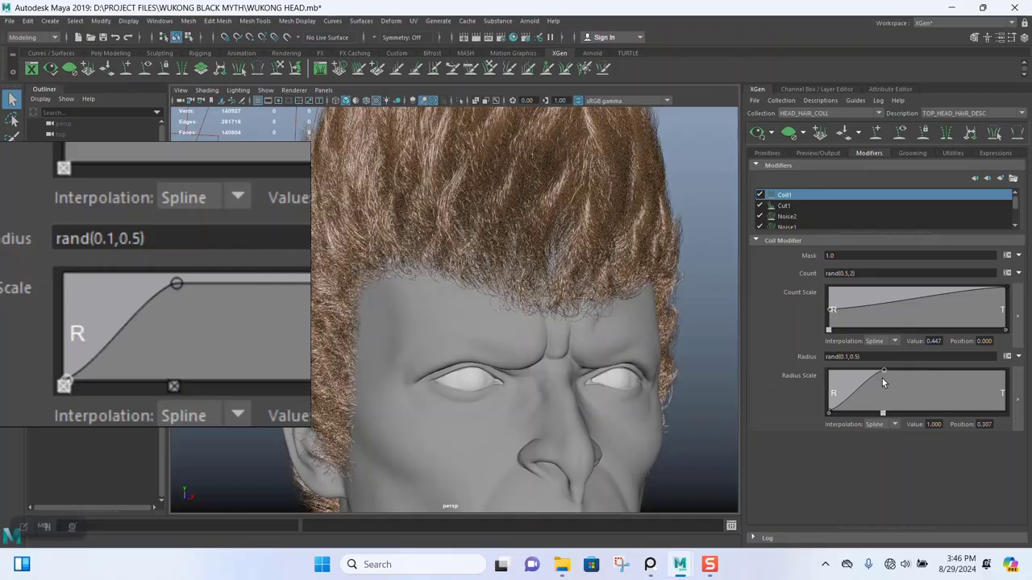
drag(883, 383, 887, 390)
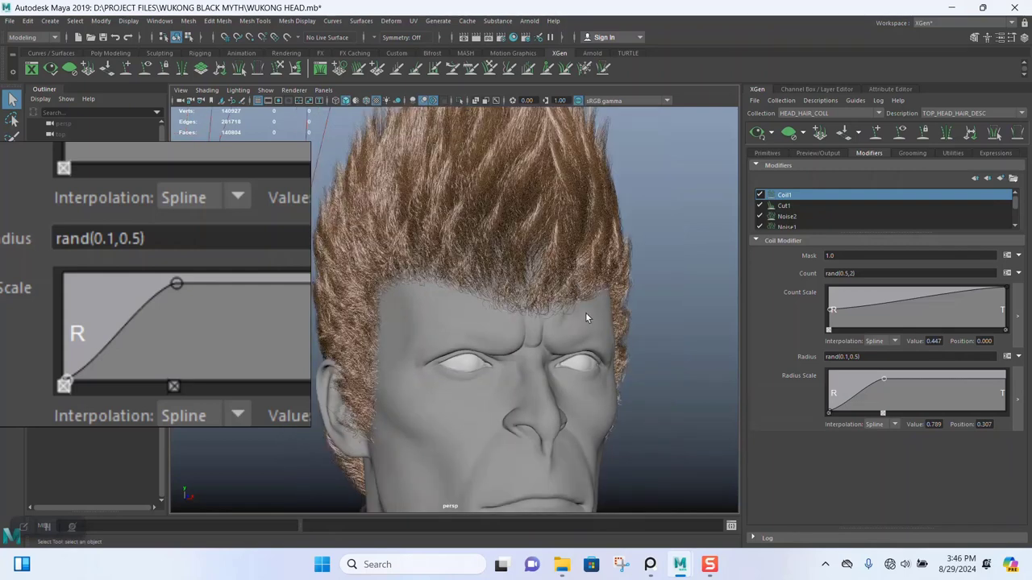
Step: Inspect the front hairline and set the Coil modifier's mask to the expression rand(0.4,0.9)
scroll(575, 364, up, 3)
alt+middle_drag(582, 320, 577, 349)
scroll(119, 235, up, 2)
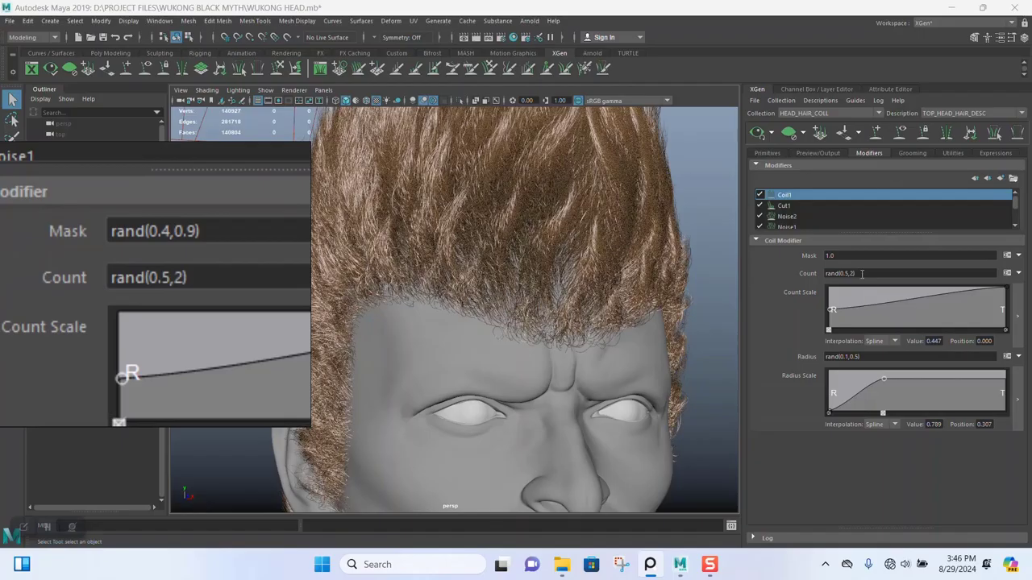
drag(862, 273, 807, 257)
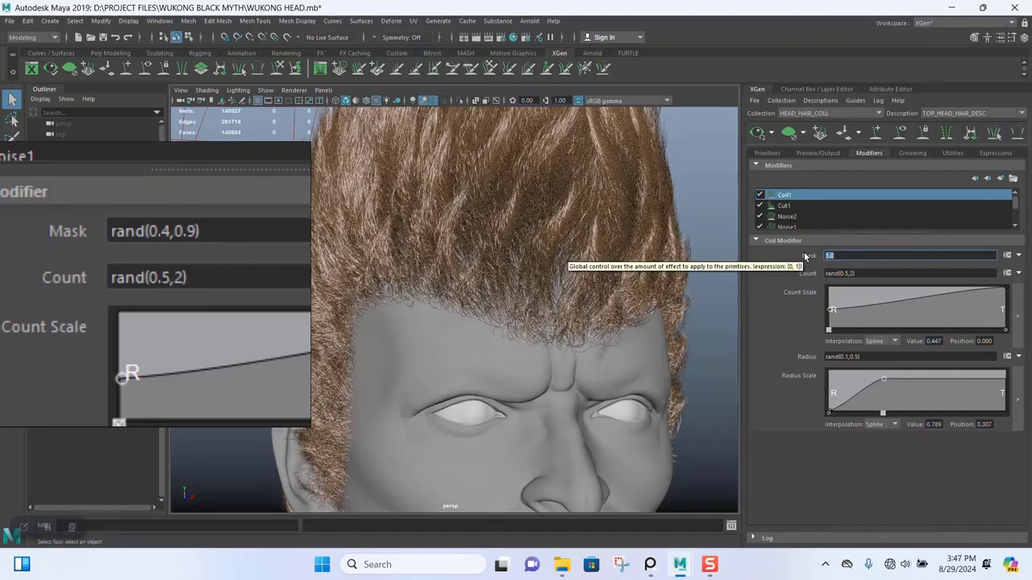
text(rand(0.5,2))
key(BackSpace)
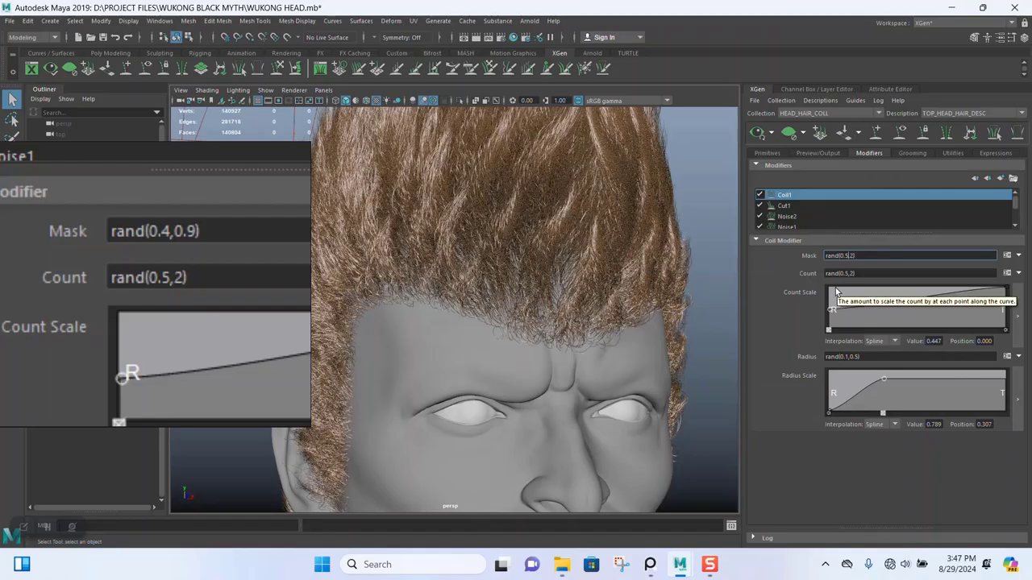
key(BackSpace)
text(.9)
key(Return)
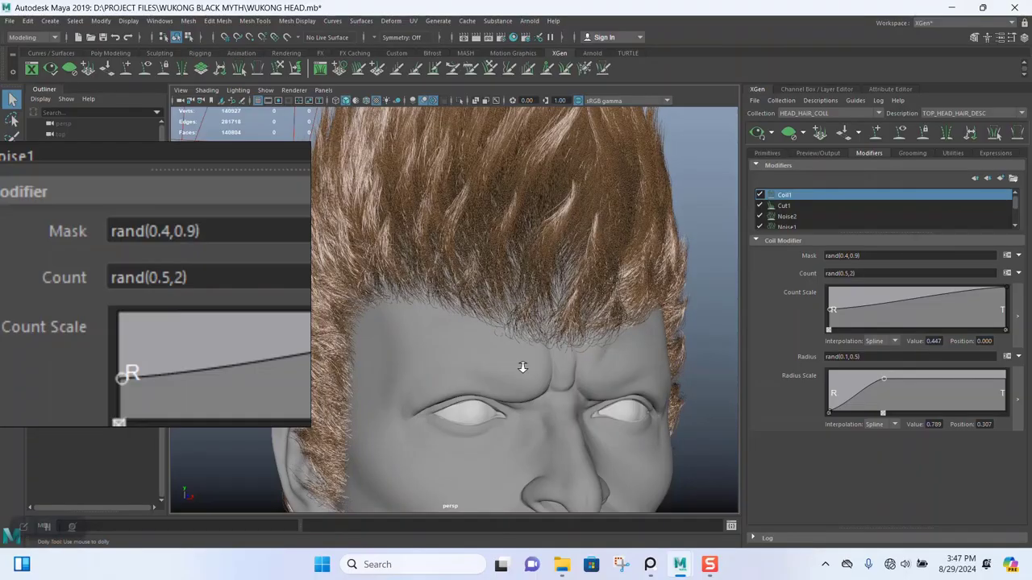
Step: Check the hair from the front and raise the mask's lower bound so the expression reads rand(0.7,0.9)
scroll(504, 326, down, 4)
mouse_move(493, 329)
alt+mouse_down()
mouse_move(580, 329)
mouse_move(478, 322)
mouse_move(511, 322)
alt+mouse_up()
alt+right_drag(512, 323, 539, 385)
alt+drag(538, 384, 499, 338)
click(851, 256)
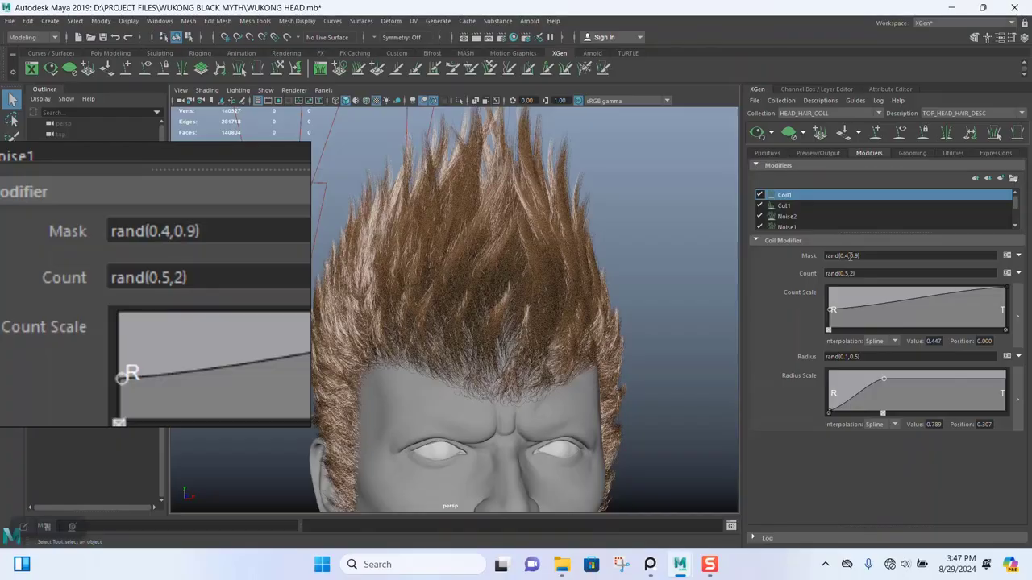
key(BackSpace)
text(7)
click(831, 315)
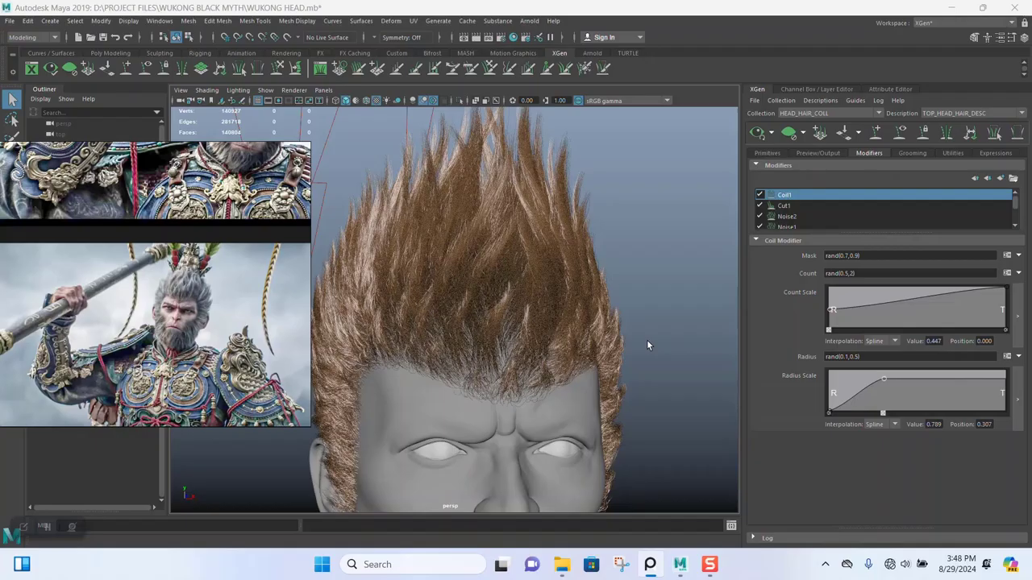
Step: Compare the coiled head hair from the front and side with the Wukong reference images, including the beard and sideburn areas
alt+right_drag(557, 321, 505, 363)
alt+drag(506, 368, 509, 323)
alt+right_drag(509, 322, 446, 343)
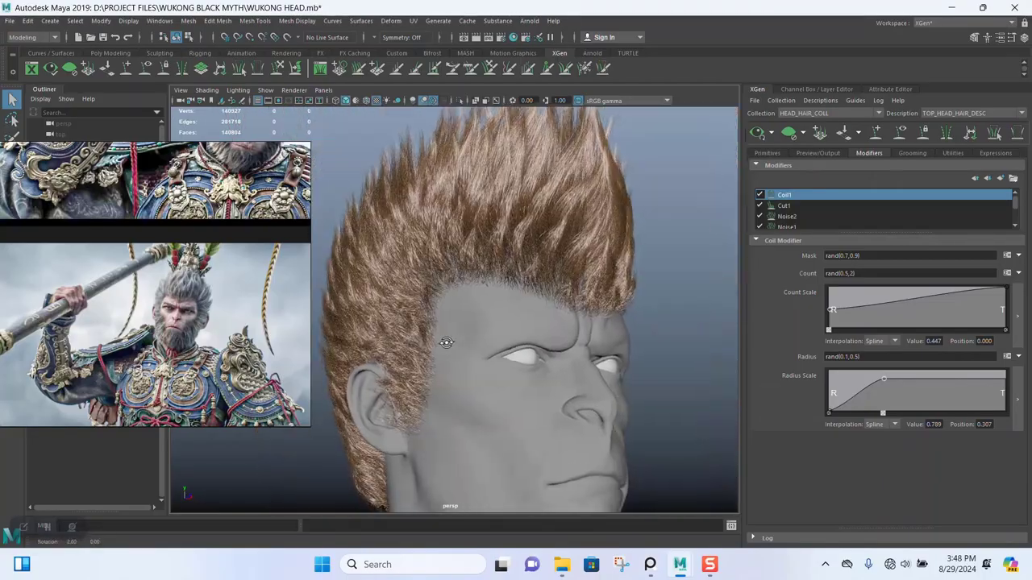
alt+drag(446, 344, 444, 360)
alt+right_drag(443, 361, 428, 351)
alt+drag(429, 351, 427, 351)
alt+right_drag(427, 352, 391, 341)
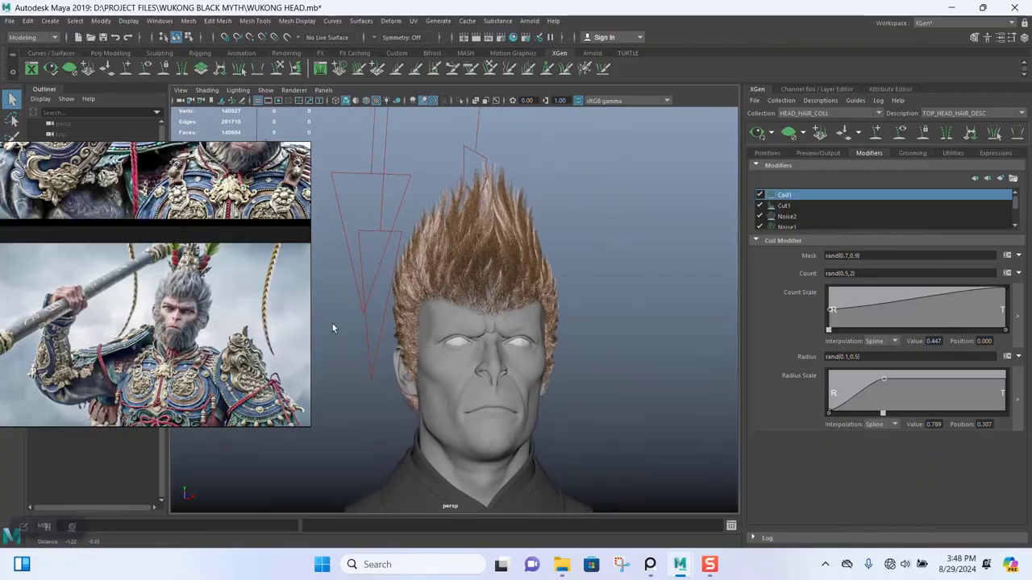
scroll(131, 292, down, 3)
scroll(131, 296, up, 5)
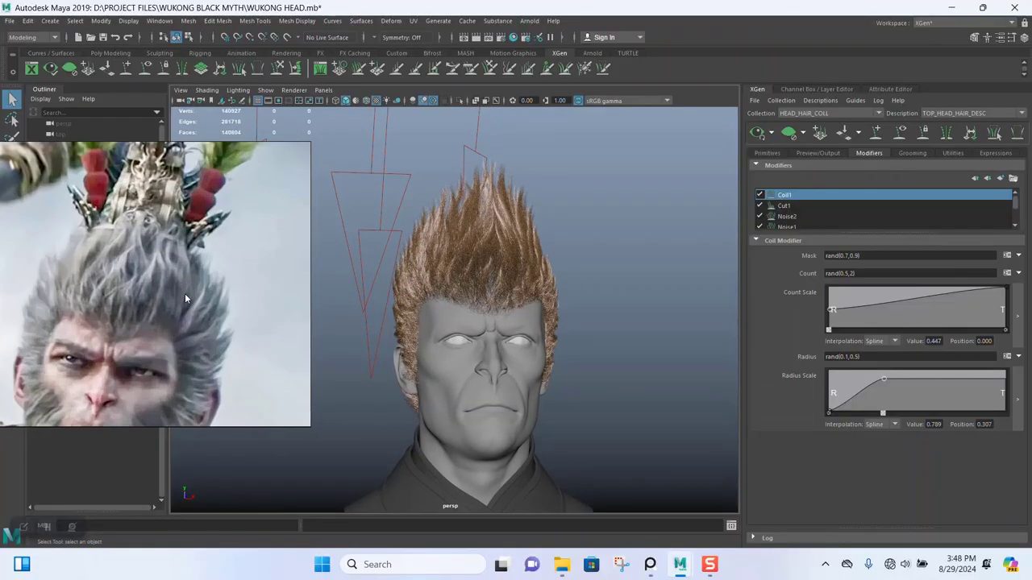
alt+drag(528, 340, 503, 358)
scroll(145, 257, down, 5)
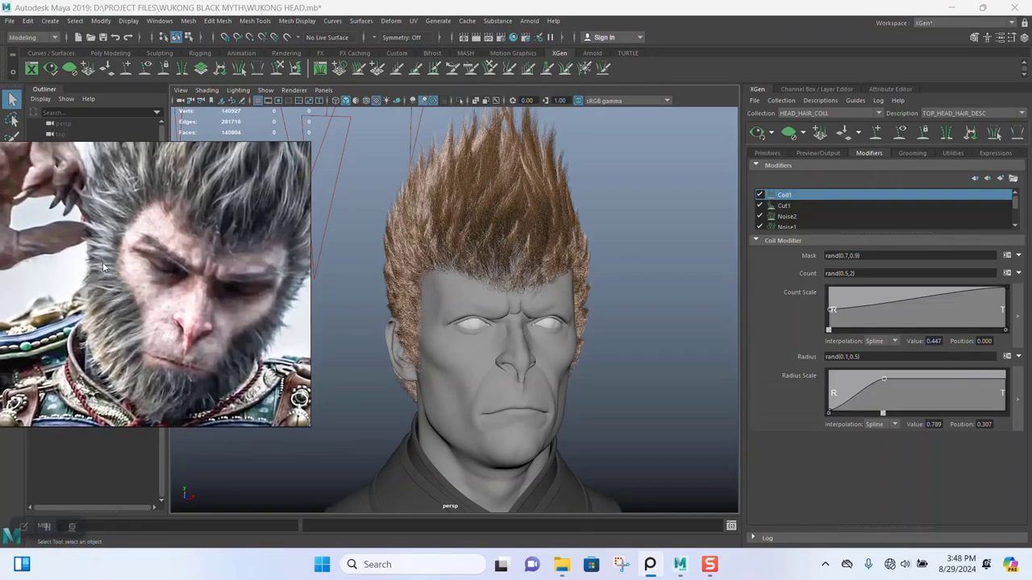
alt+drag(495, 366, 499, 311)
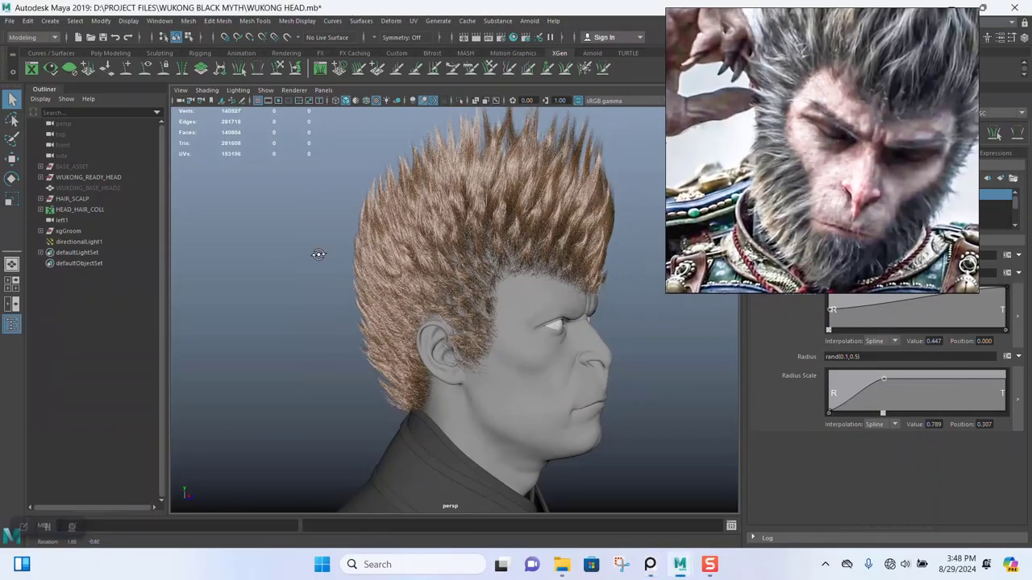
alt+drag(318, 255, 309, 253)
Step: Hide the WUKONG_READY_HEAD group and show the HEAD_HAIR_SCALP mesh inside HAIR_SCALP instead
click(103, 177)
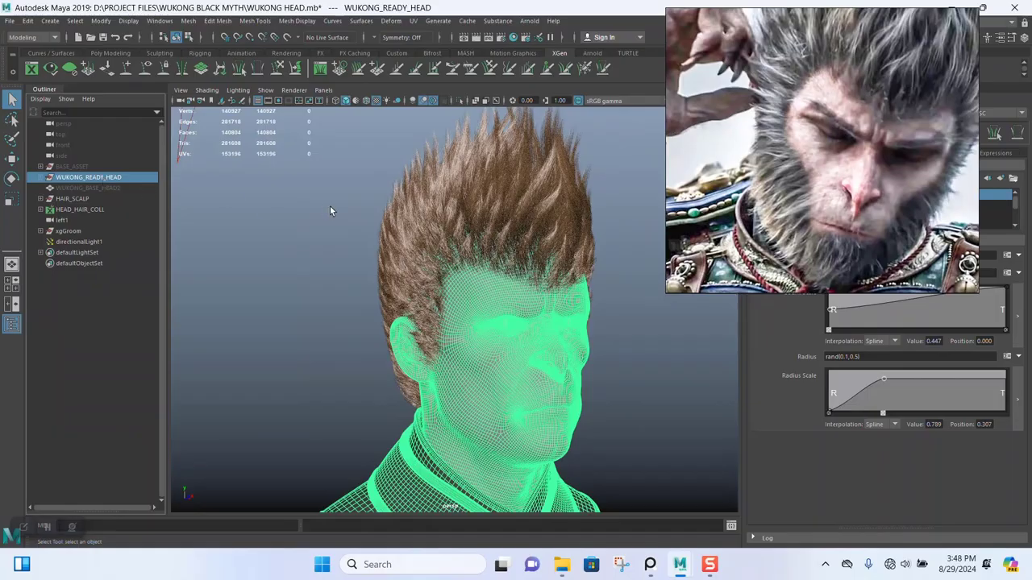
key(ctrl+h)
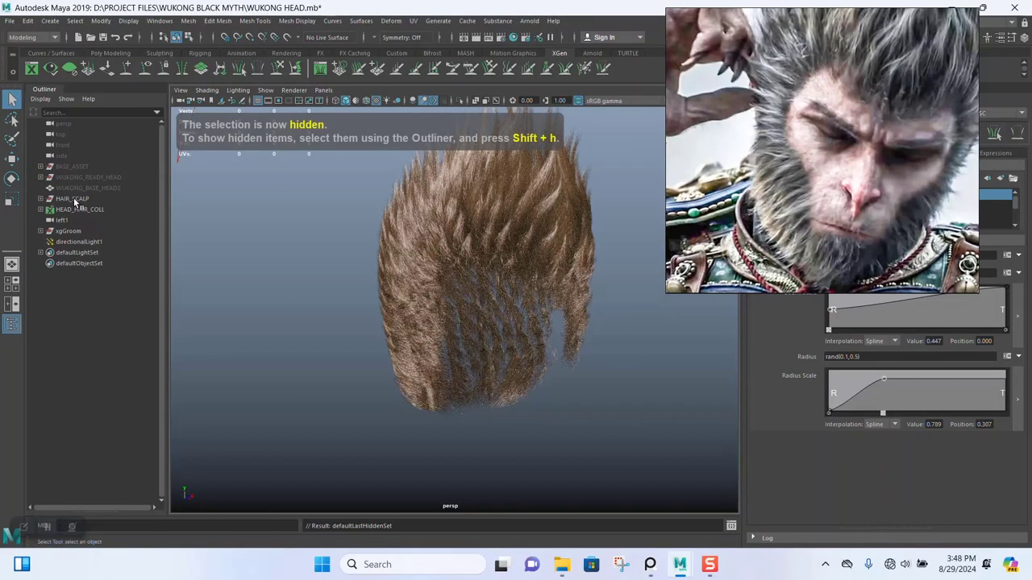
click(40, 198)
click(81, 210)
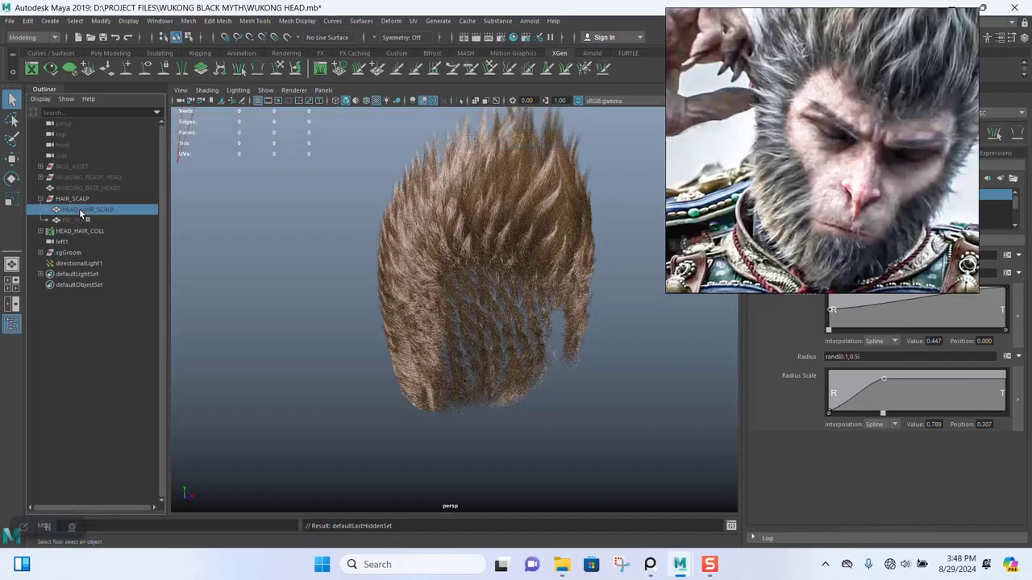
key(shift+h)
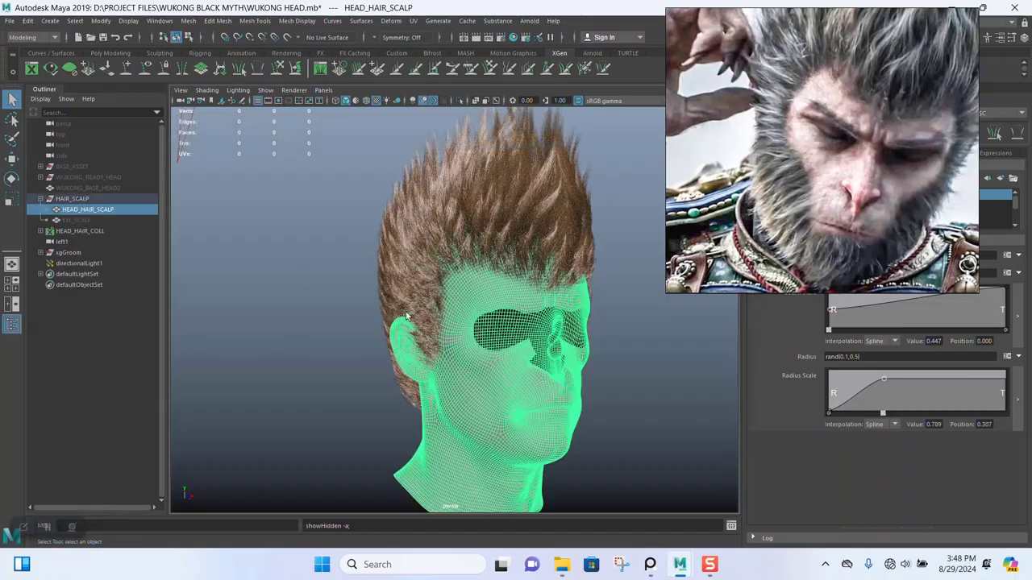
click(596, 399)
Step: Reposition the reference image so the XGen settings are uncovered, and save the scene
alt+drag(613, 394, 518, 376)
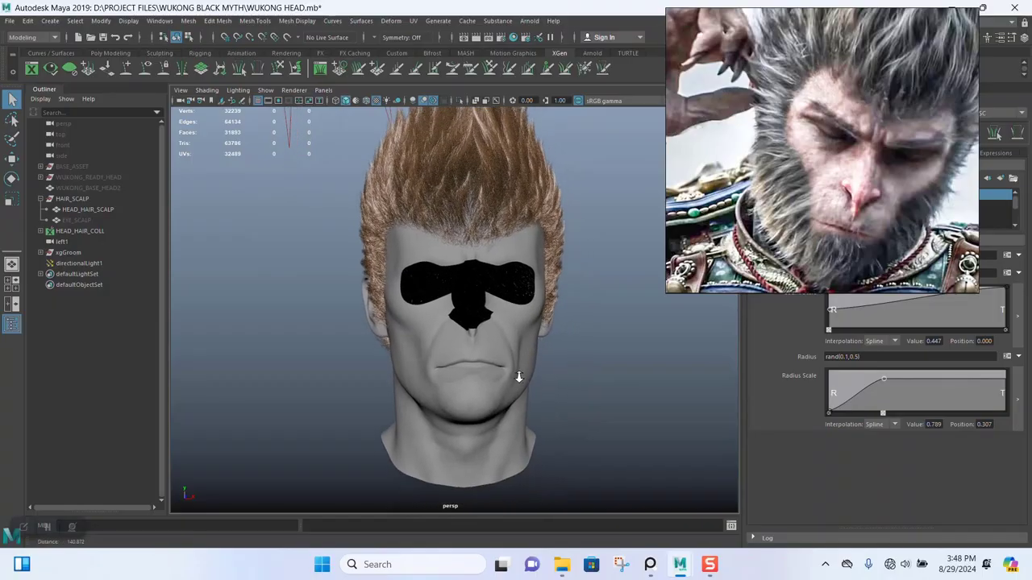
scroll(518, 376, up, 3)
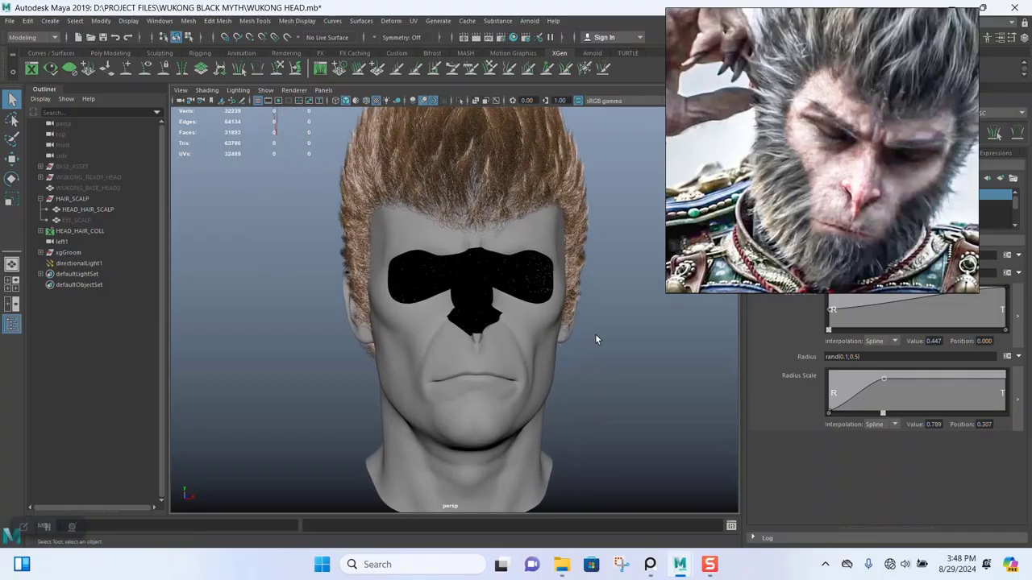
key(ctrl+z)
right_drag(783, 210, 238, 258)
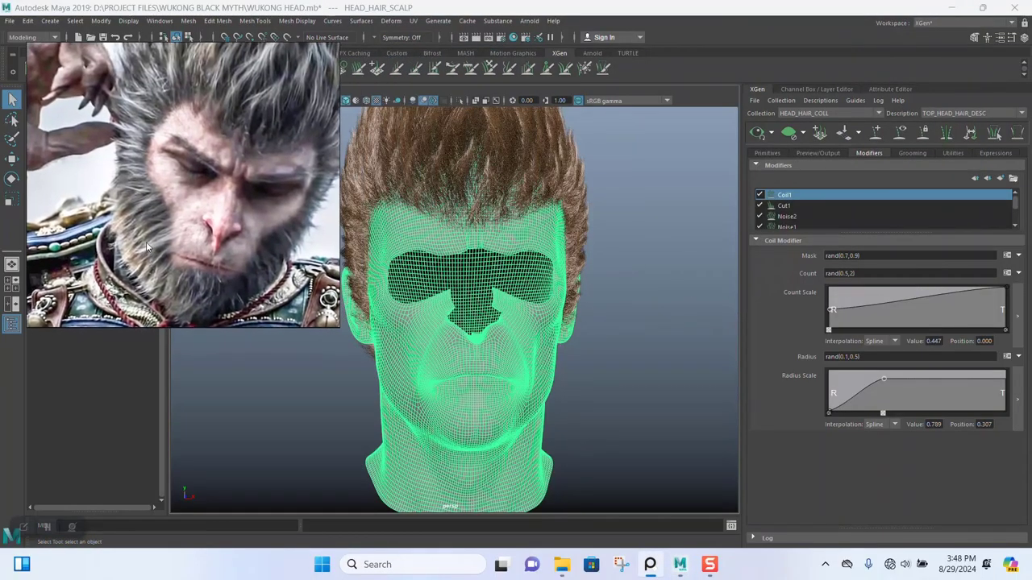
scroll(616, 345, up, 3)
scroll(621, 321, up, 2)
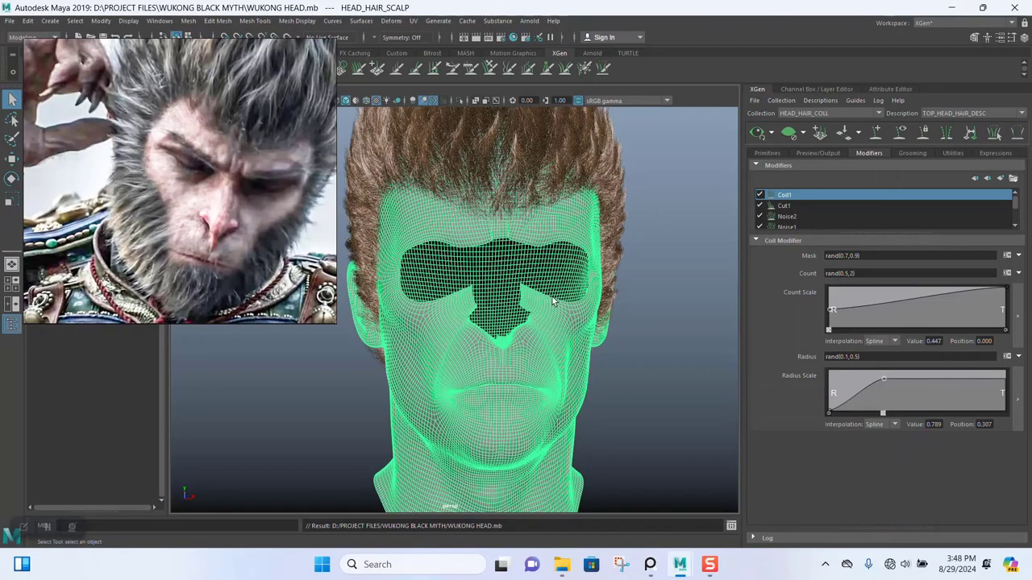
Step: Clear the XGen hair preview and examine the bare scalp mesh where the beard will grow
click(788, 132)
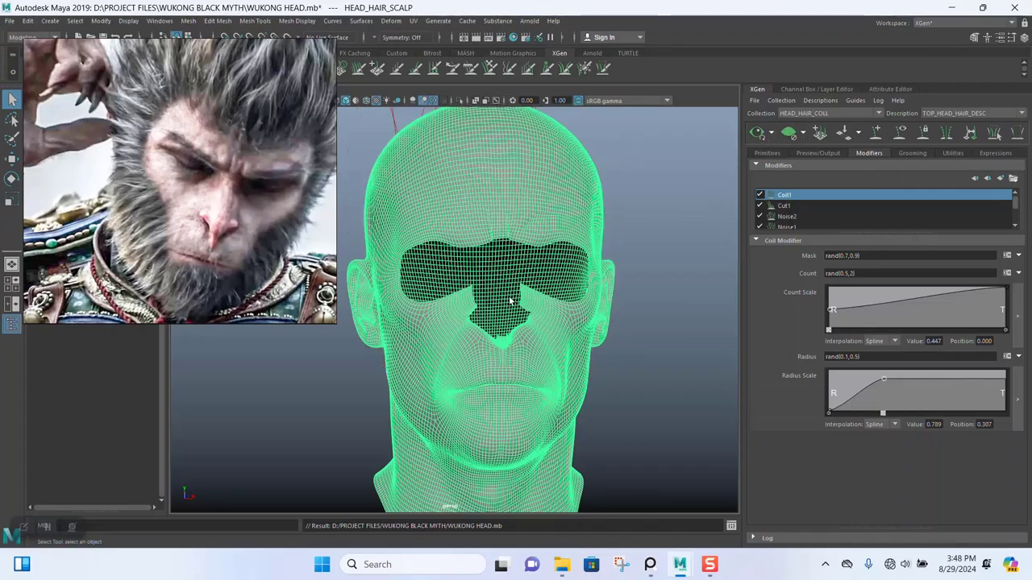
alt+drag(510, 311, 556, 331)
click(657, 302)
alt+right_drag(560, 332, 581, 338)
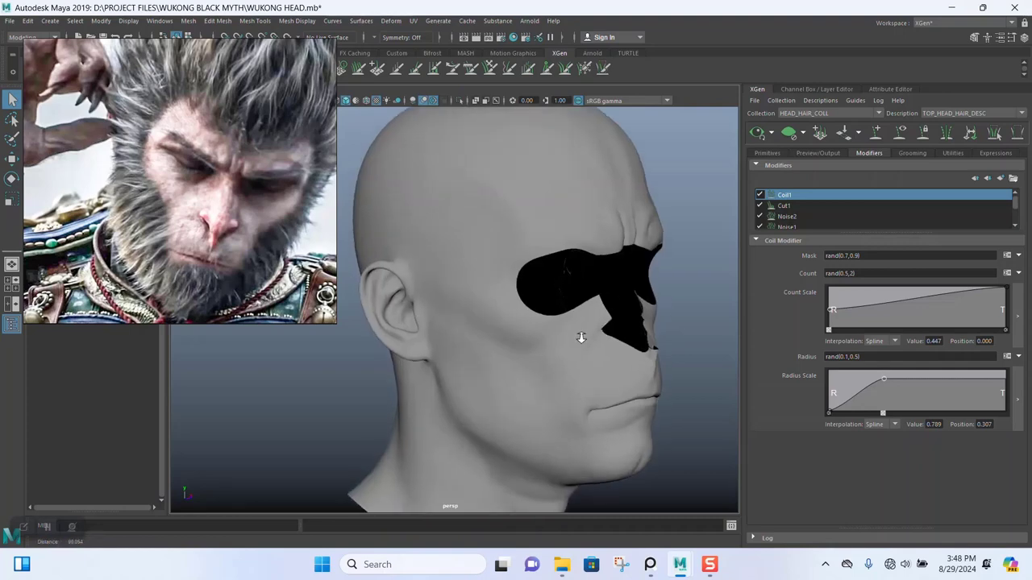
alt+drag(582, 337, 562, 316)
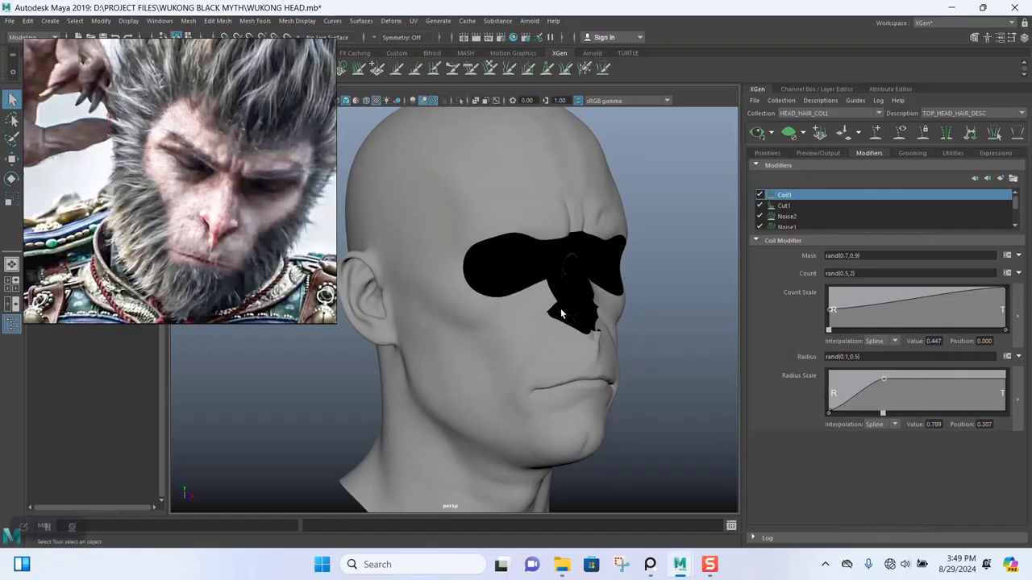
Step: Select the HEAD_HAIR_SCALP mesh and open the dialog for creating a new XGen description
click(820, 100)
click(827, 112)
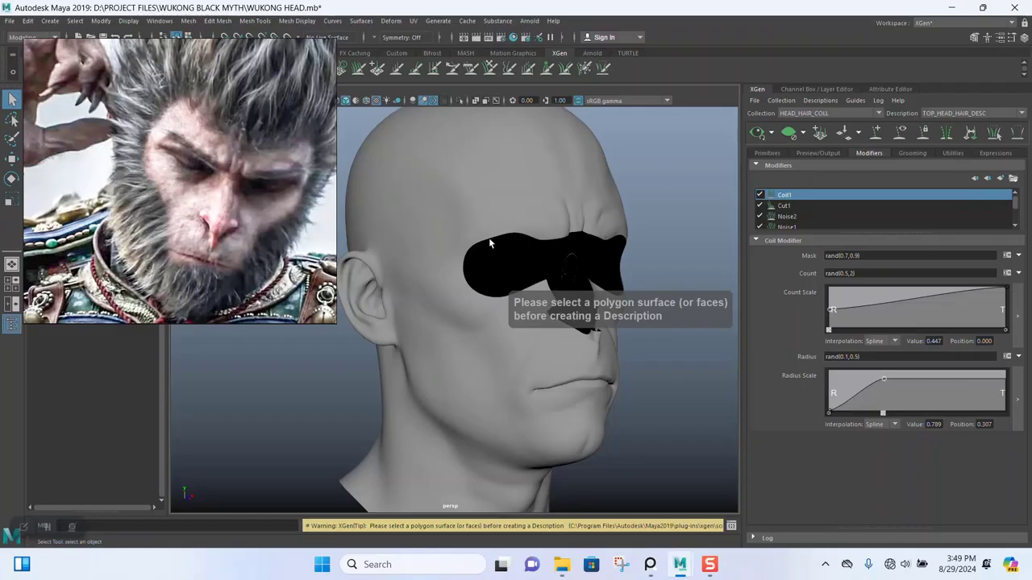
click(560, 194)
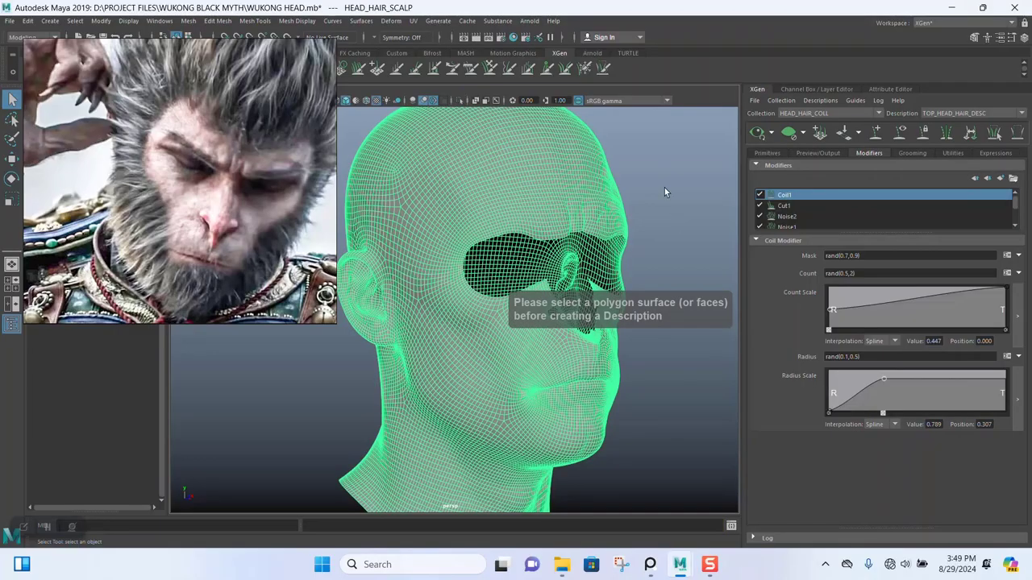
click(820, 100)
click(827, 113)
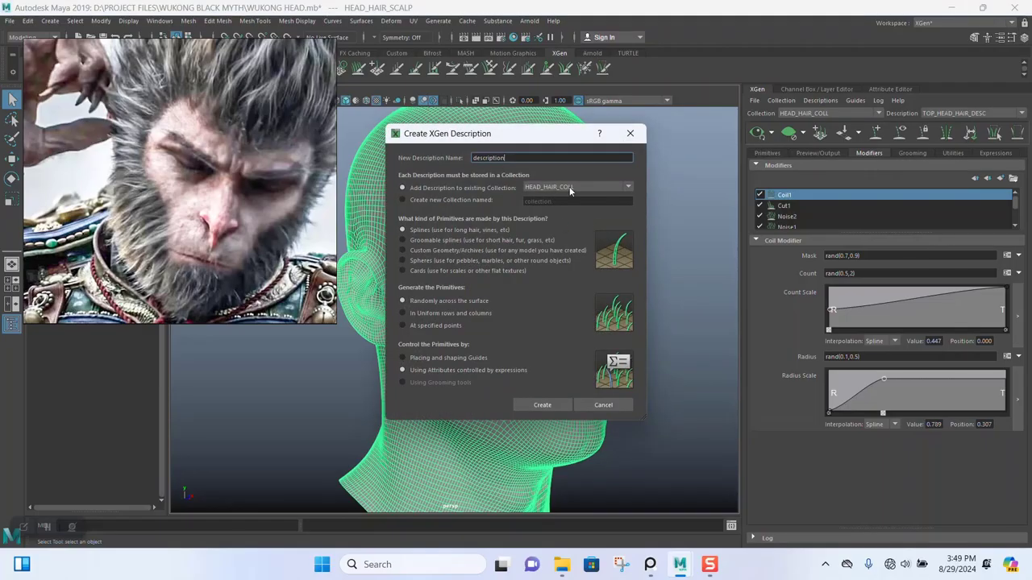
Step: Create the description BEARD_HAIR_DESC in the HEAD_HAIR_COLL collection, with its primitives controlled by placing and shaping guides
drag(512, 158, 441, 157)
text(bea)
key(BackSpace)
key(BackSpace)
key(BackSpace)
text(BEARD_DESC_HAIR)
click(445, 355)
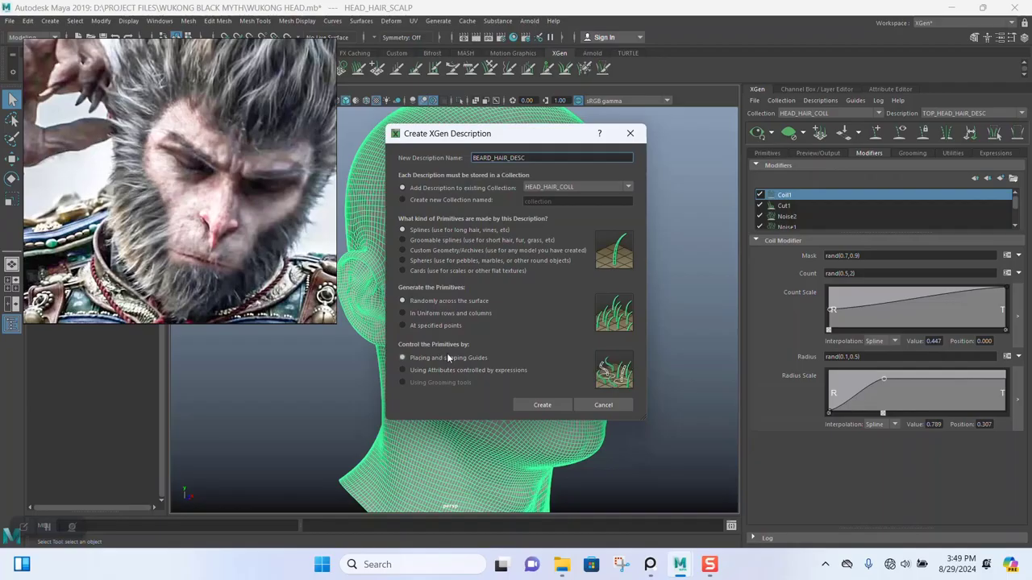
click(539, 404)
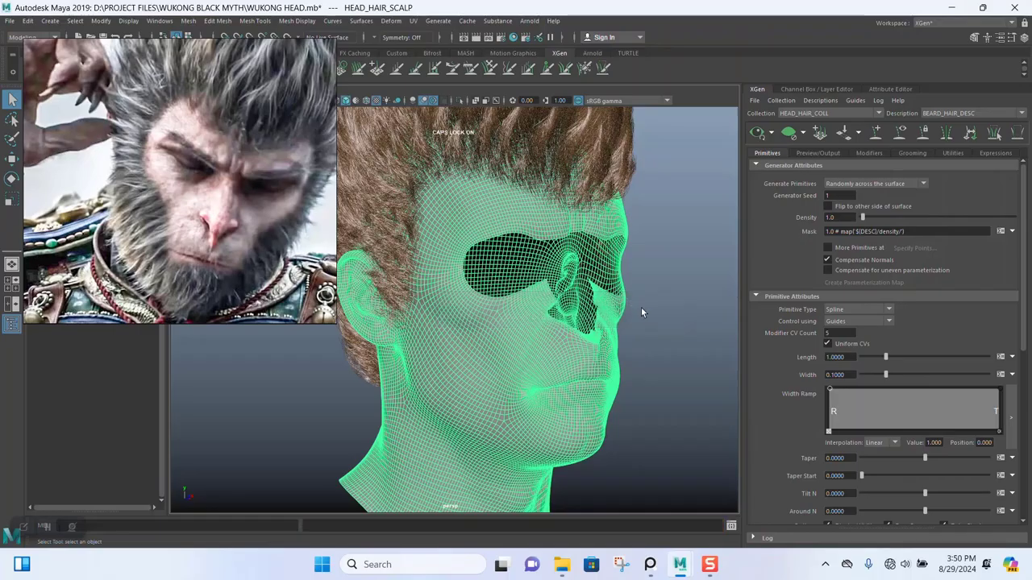
Step: Place two BEARD_HAIR_DESC guides along the sideburn in front of the ear
scroll(641, 307, down, 4)
scroll(641, 308, up, 4)
click(667, 293)
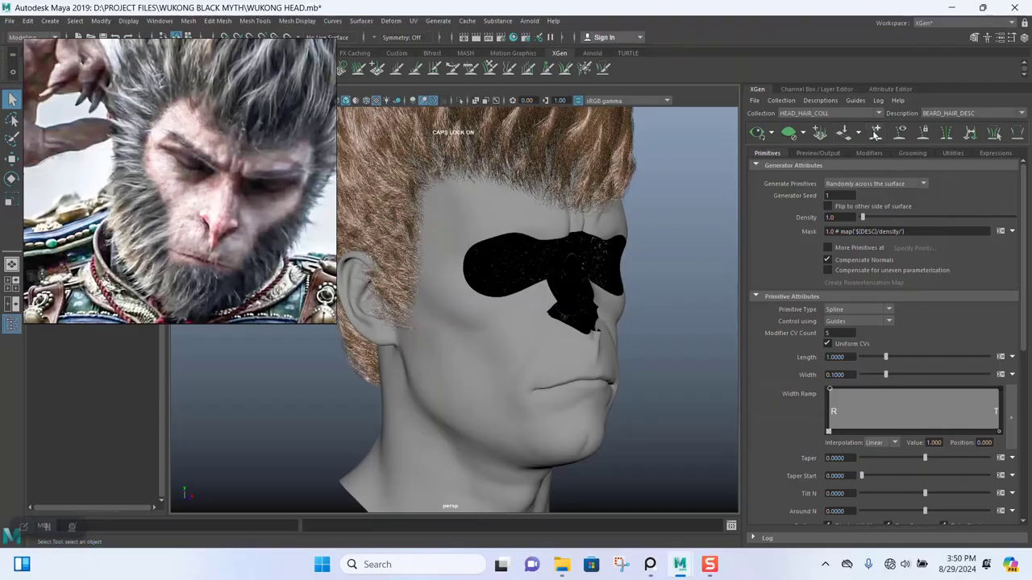
click(933, 114)
click(934, 114)
click(877, 134)
scroll(417, 342, up, 7)
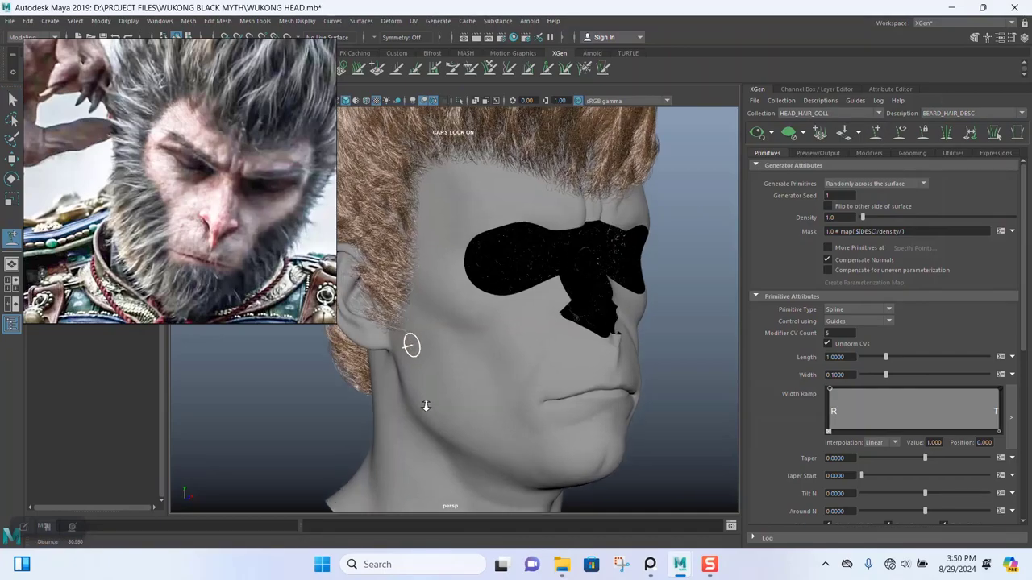
alt+drag(456, 347, 484, 349)
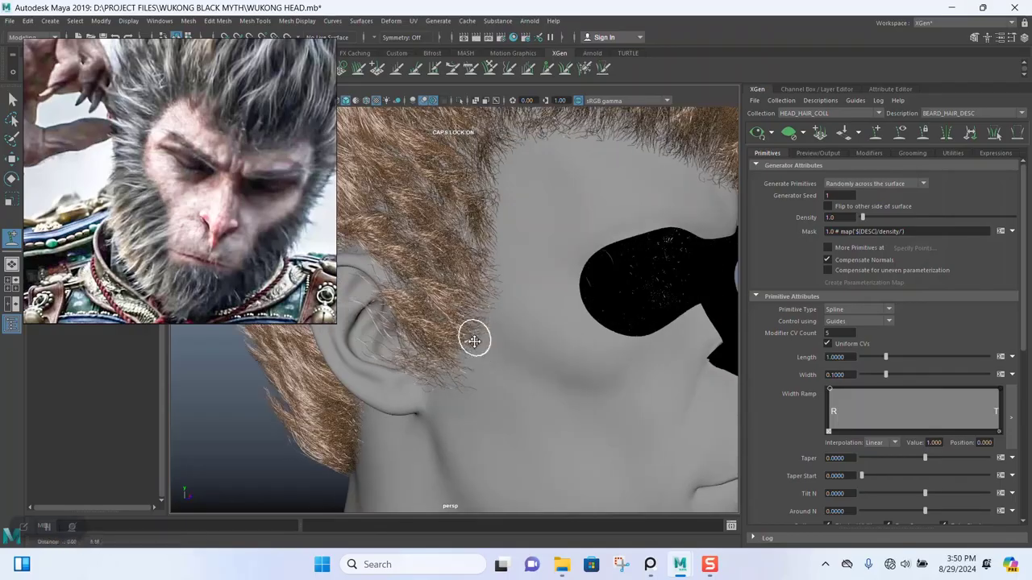
alt+middle_drag(474, 339, 476, 368)
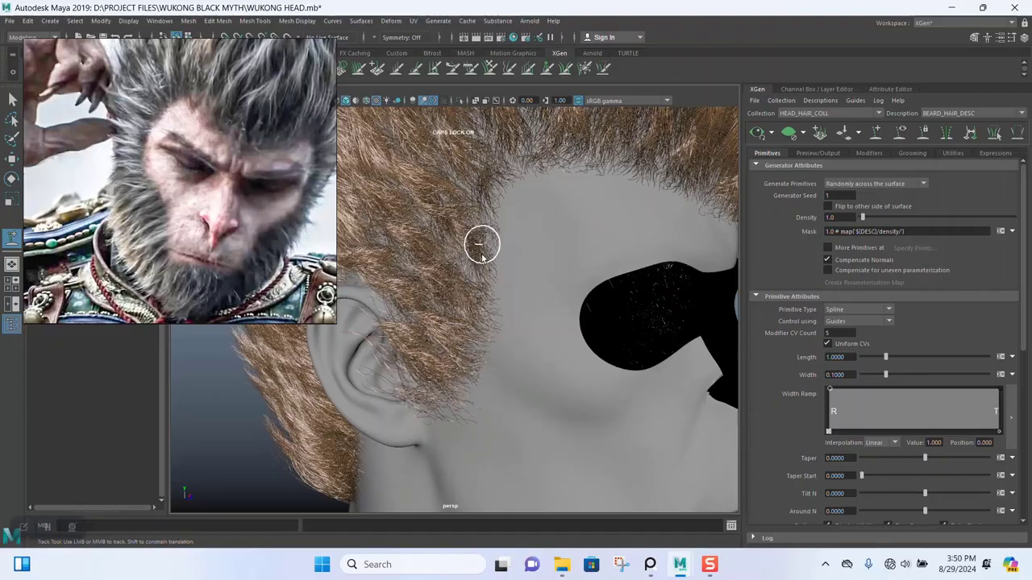
click(485, 319)
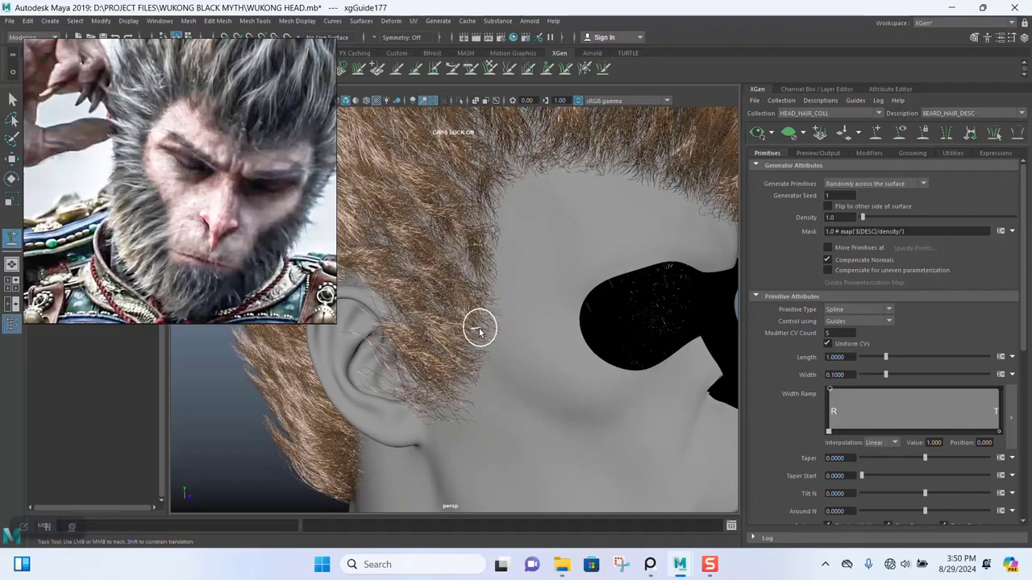
click(474, 317)
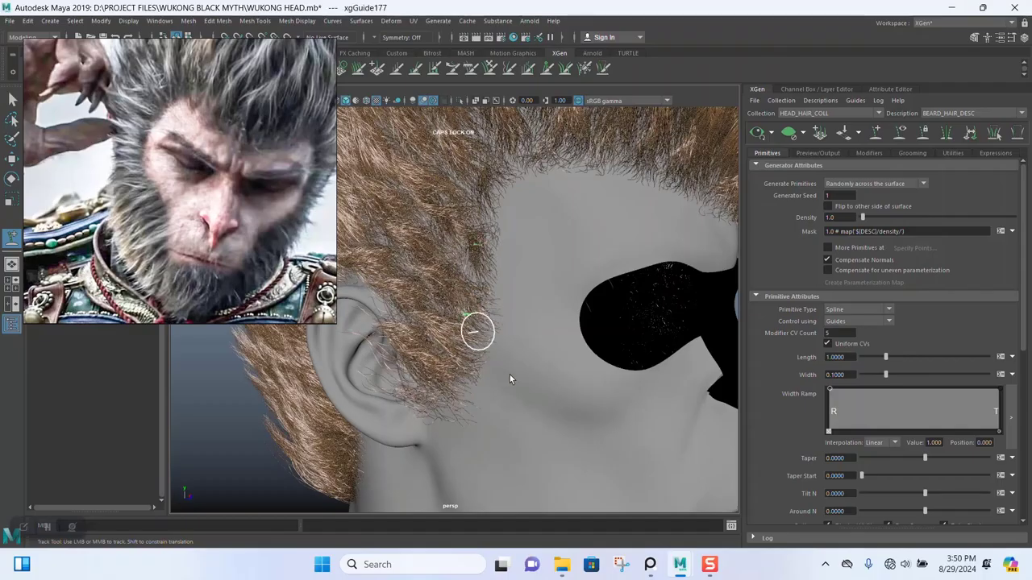
Step: Switch to TOP_HEAD_HAIR_DESC, toggle its automatic preview updating and clear the hair preview from the head
click(937, 114)
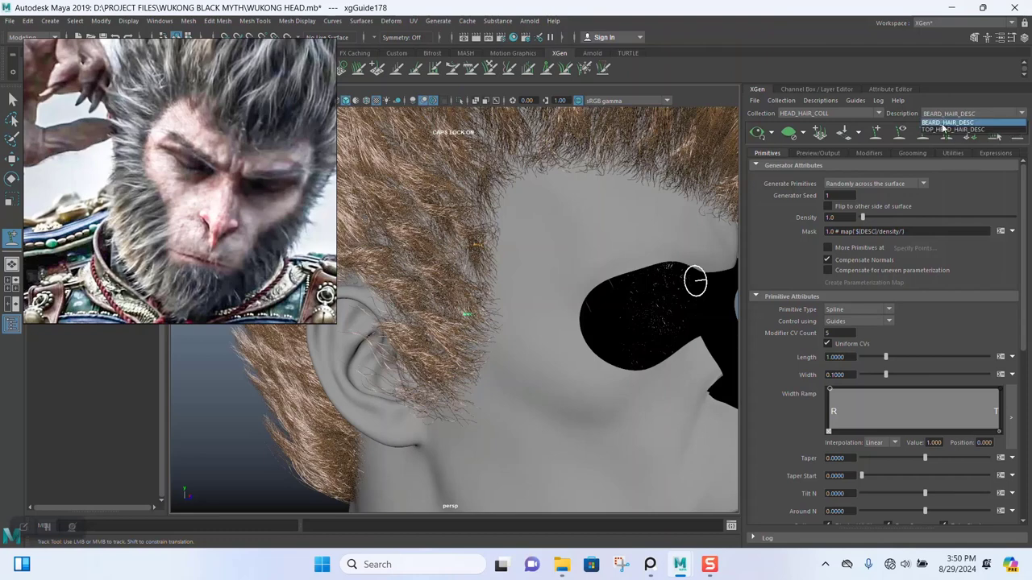
click(944, 131)
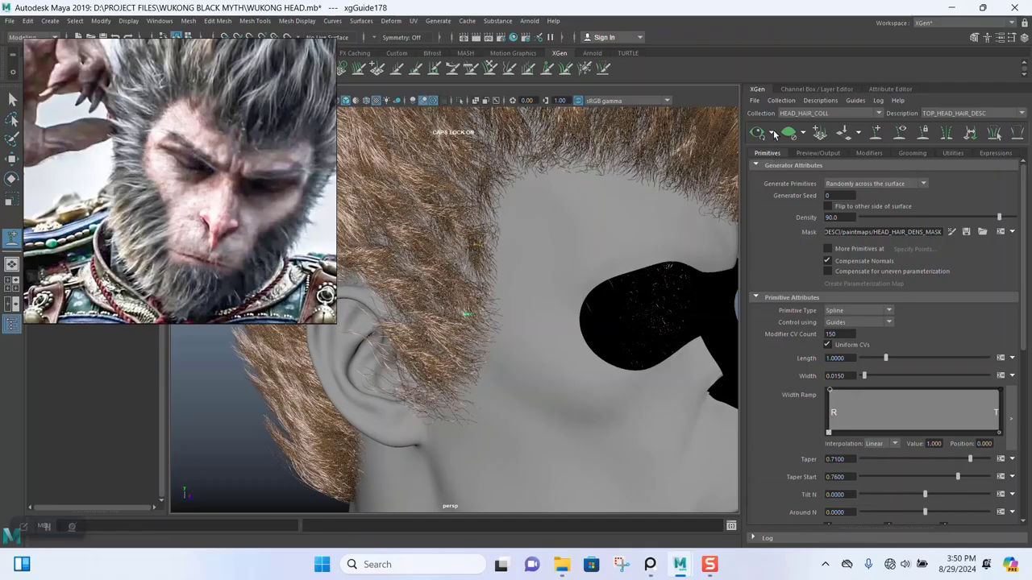
click(773, 133)
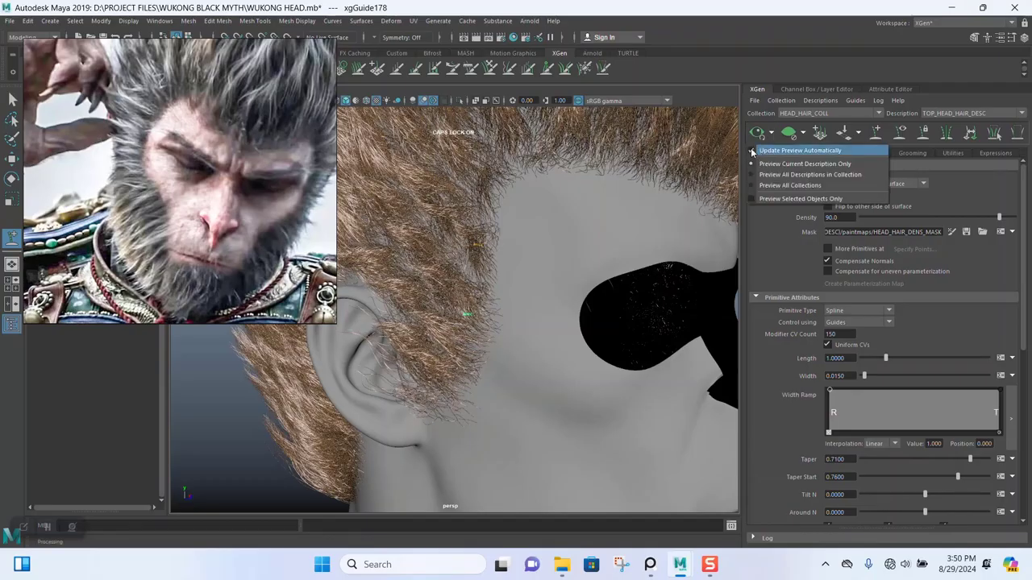
click(752, 151)
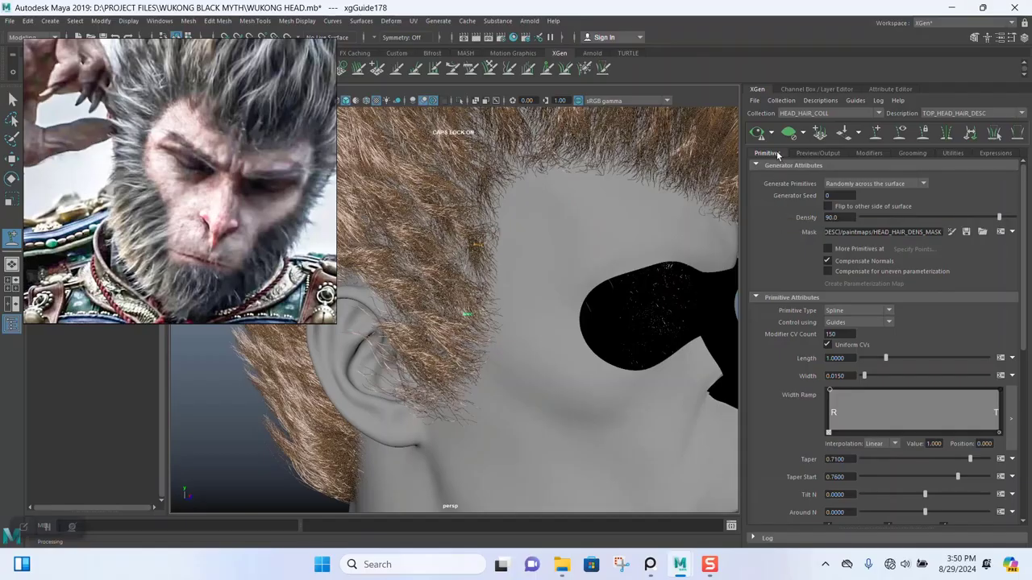
click(819, 131)
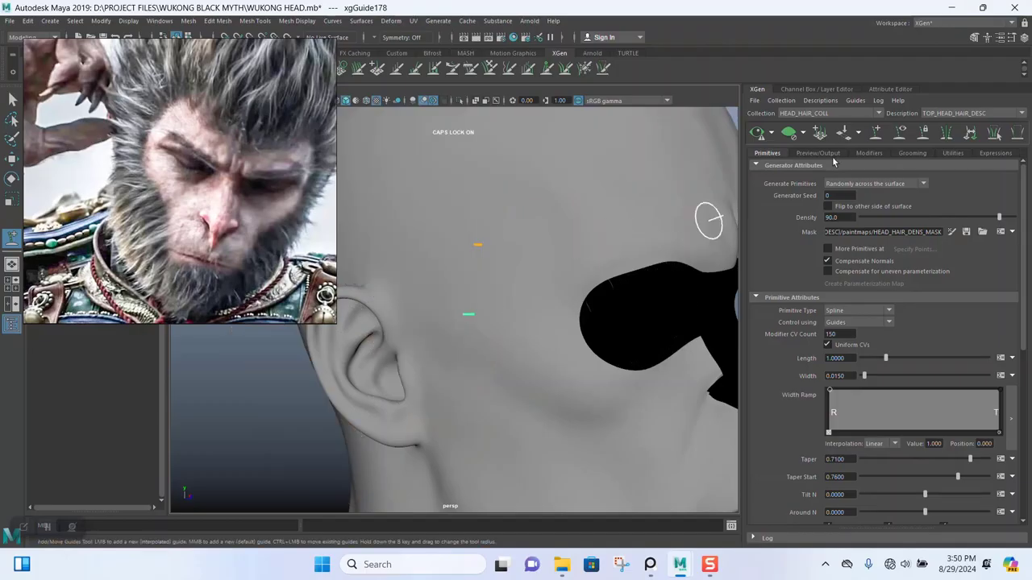
Step: Make BEARD_HAIR_DESC the active description again and return to the Select tool
click(928, 115)
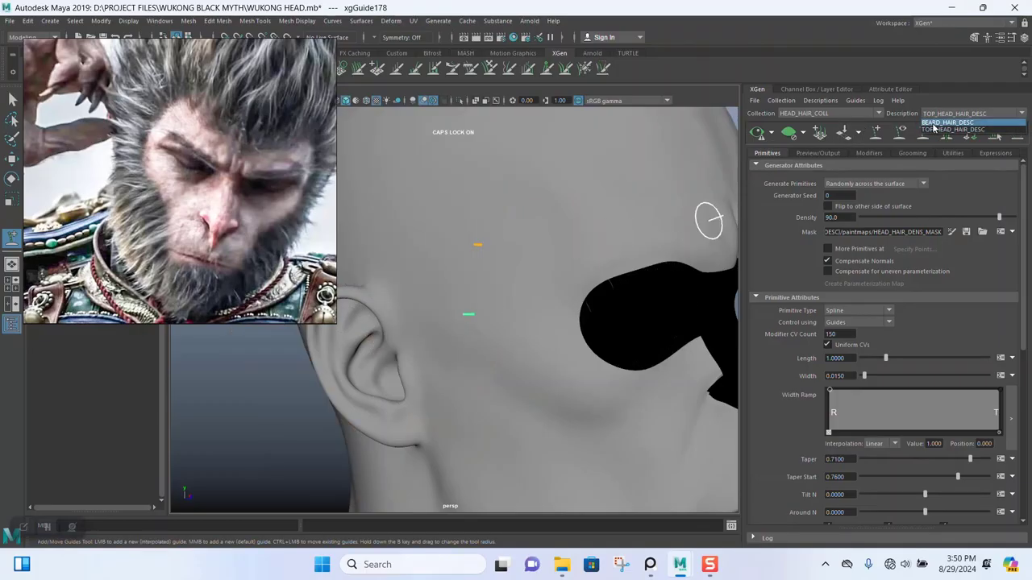
click(935, 123)
scroll(516, 339, down, 5)
alt+drag(453, 298, 300, 294)
click(192, 280)
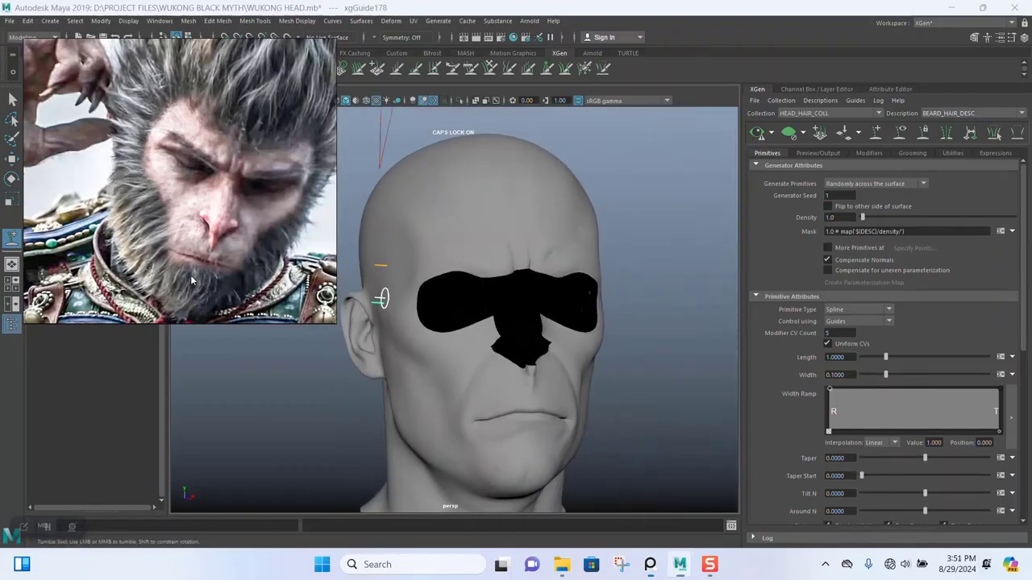
alt+drag(444, 285, 443, 334)
click(12, 99)
alt+drag(383, 302, 266, 279)
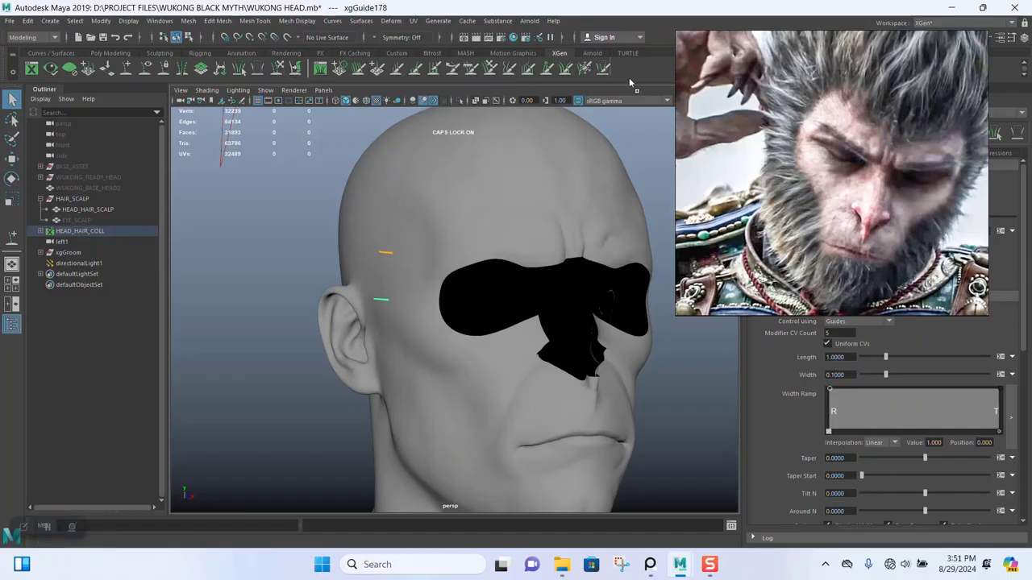
Step: Start adding guides again and show the head through the left1 orthographic camera
click(126, 67)
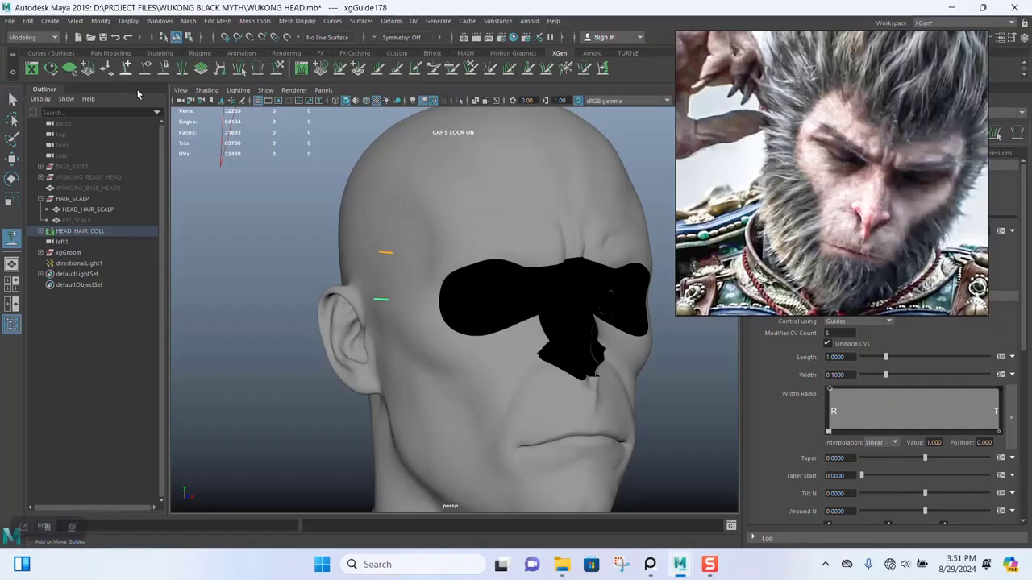
alt+middle_drag(464, 376, 444, 306)
alt+drag(444, 306, 465, 297)
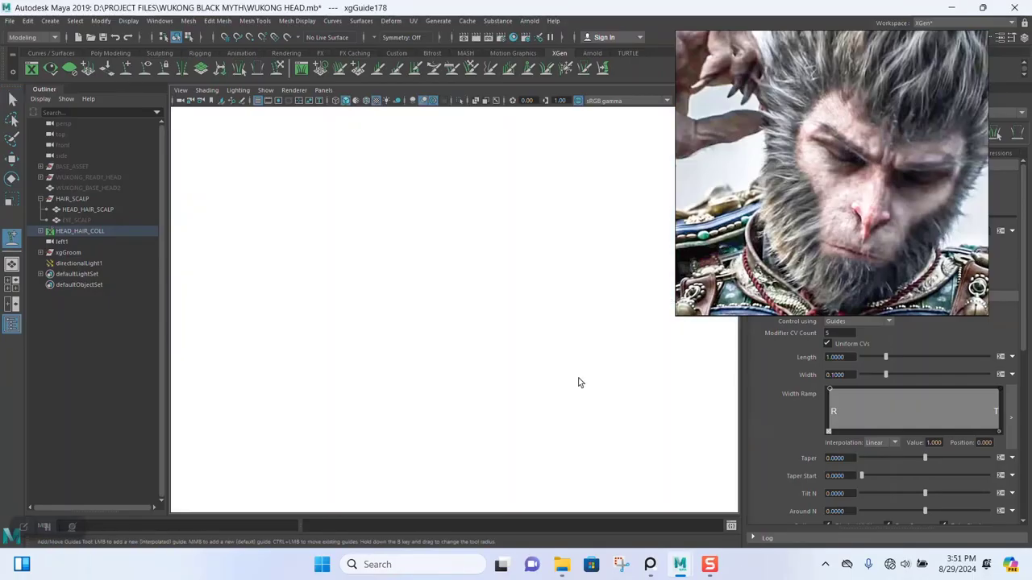
key(space)
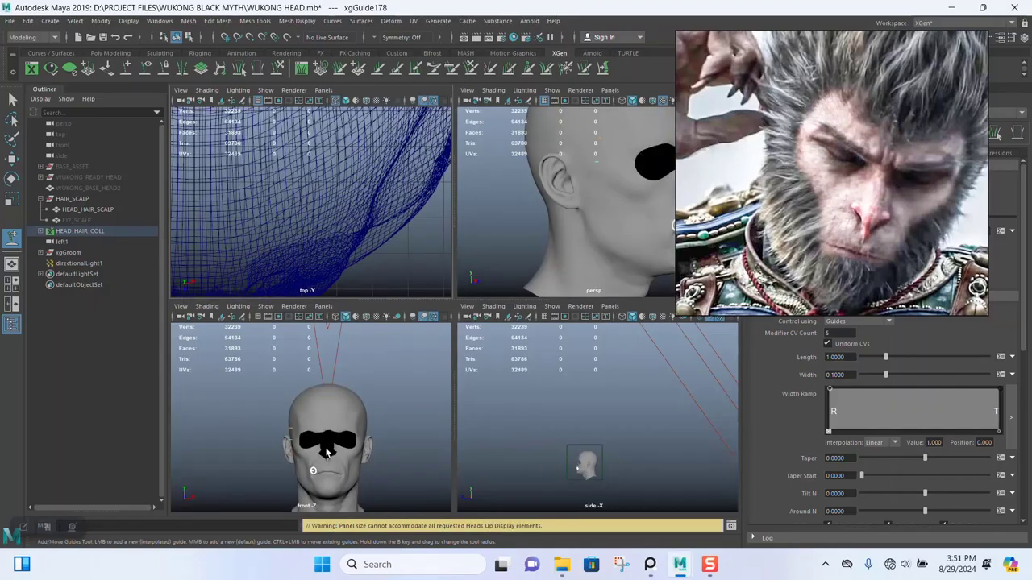
scroll(580, 423, up, 5)
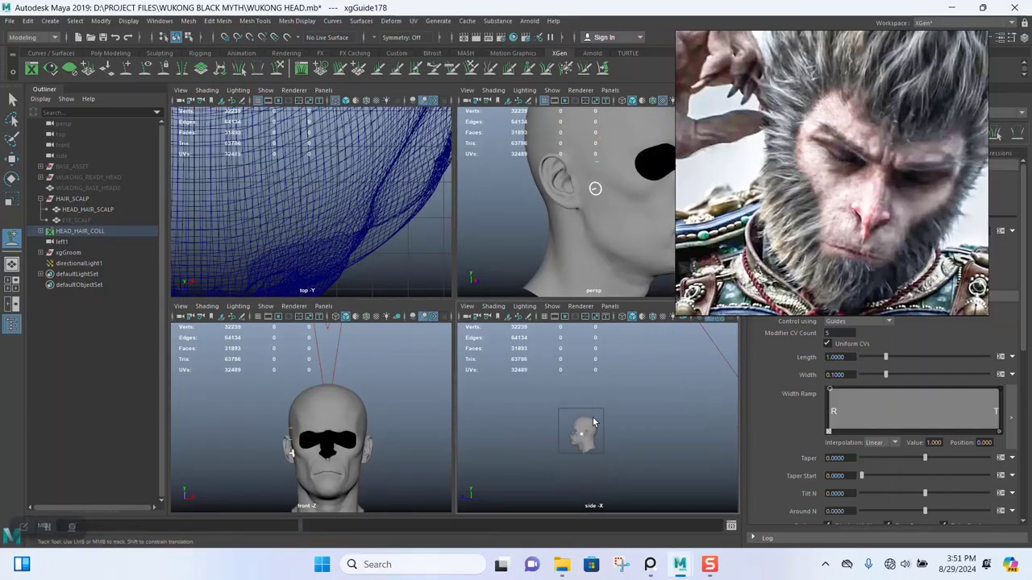
key(space)
scroll(481, 398, up, 5)
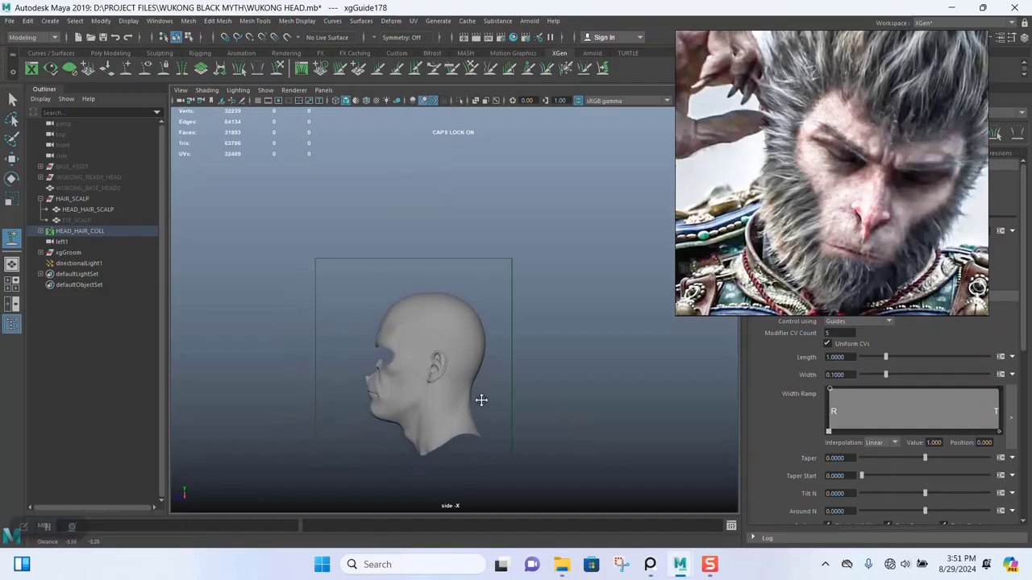
click(323, 90)
mouse_move(352, 136)
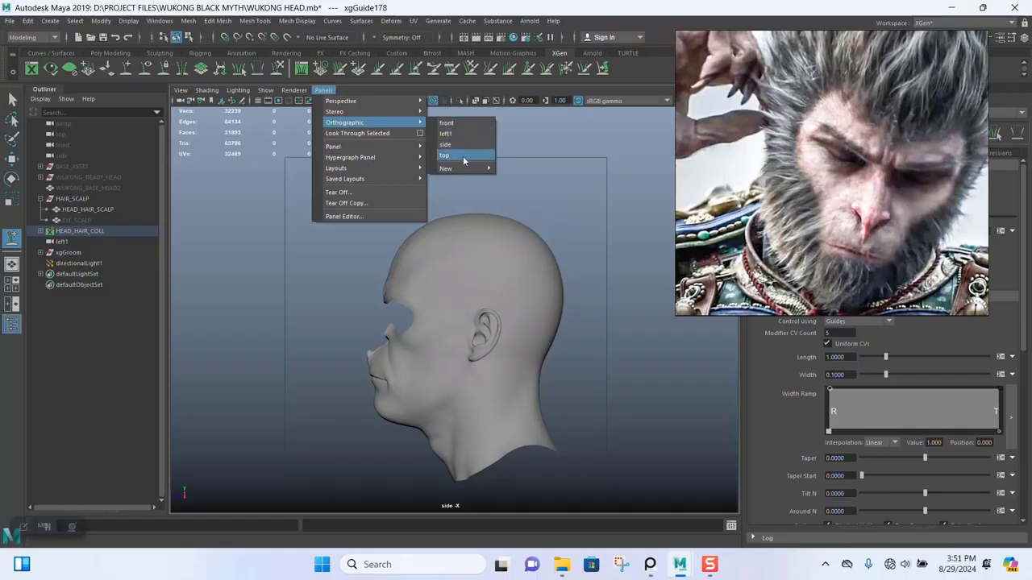
click(456, 135)
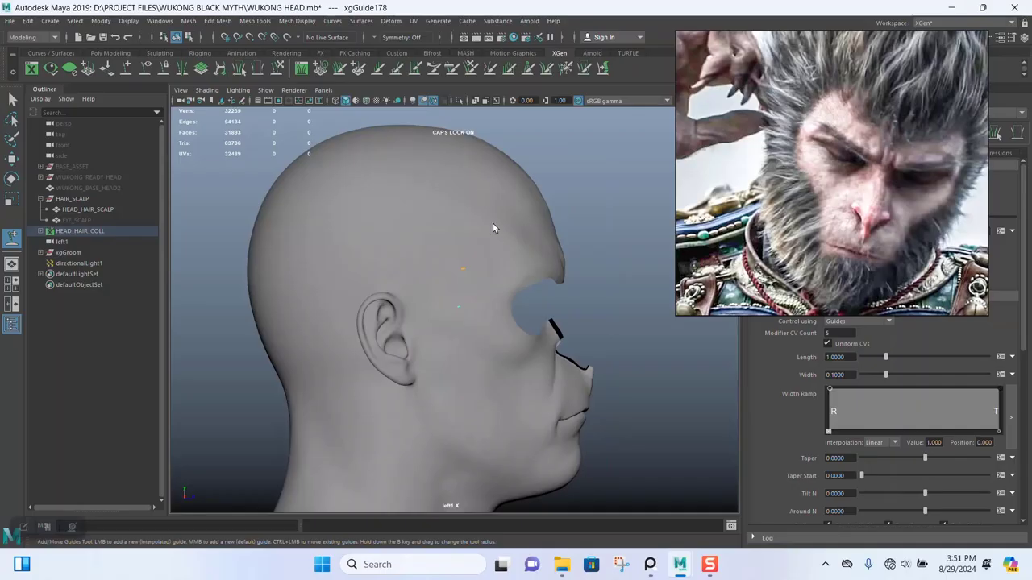
scroll(502, 323, up, 2)
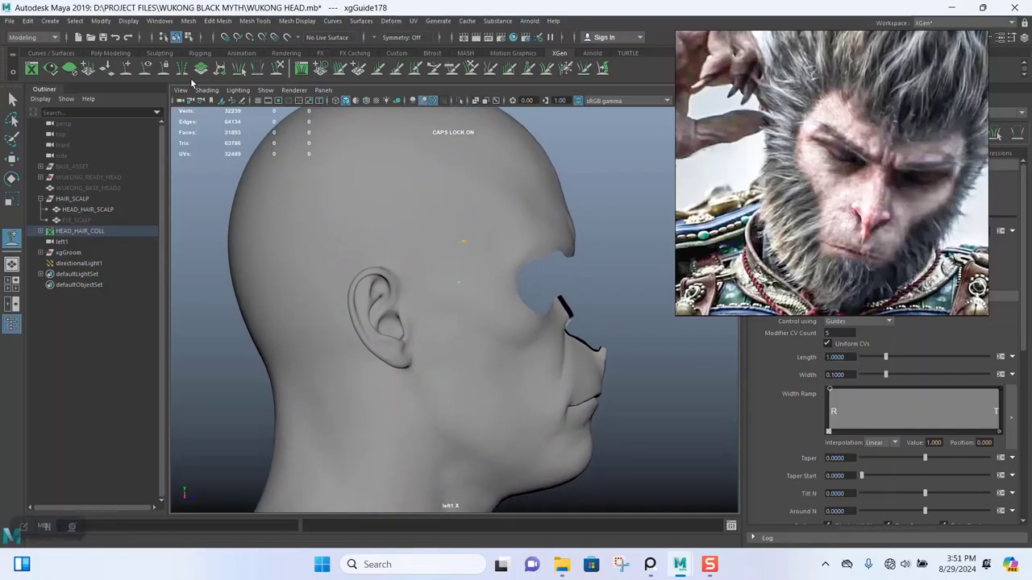
mouse_move(481, 299)
alt+middle_down()
mouse_move(489, 324)
mouse_move(469, 301)
alt+middle_up()
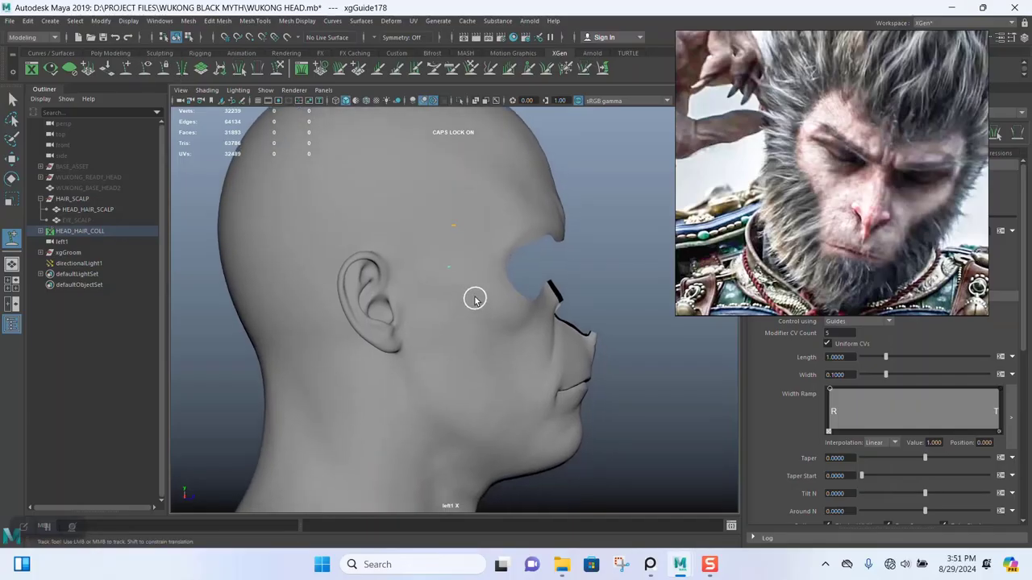
Step: Place seven beard guides in a line from the cheekbone down the cheek, around the mouth corner and to below the lower lip
click(512, 352)
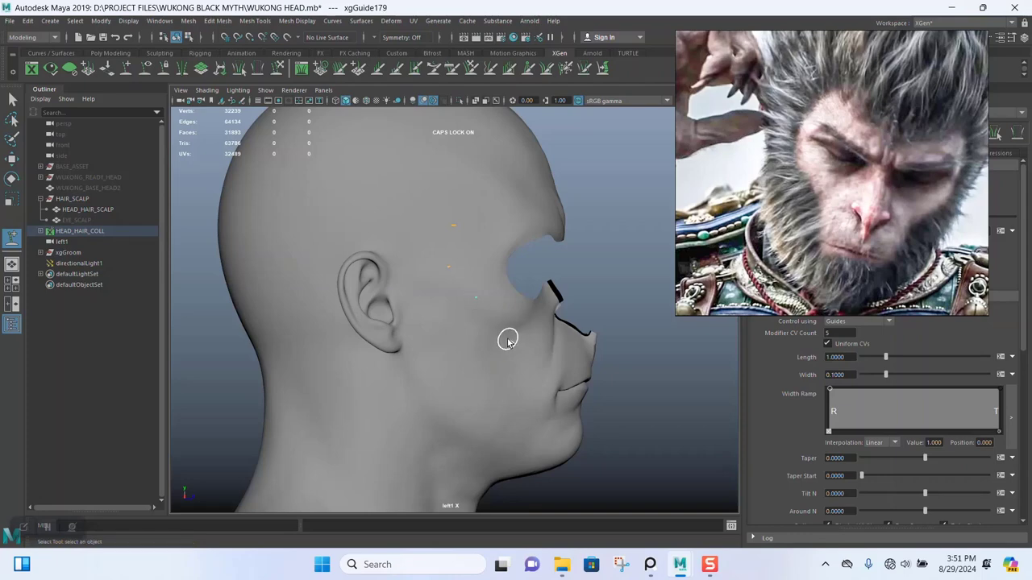
click(509, 343)
click(530, 368)
click(539, 395)
click(545, 420)
click(560, 422)
click(577, 405)
alt+middle_drag(553, 442, 544, 410)
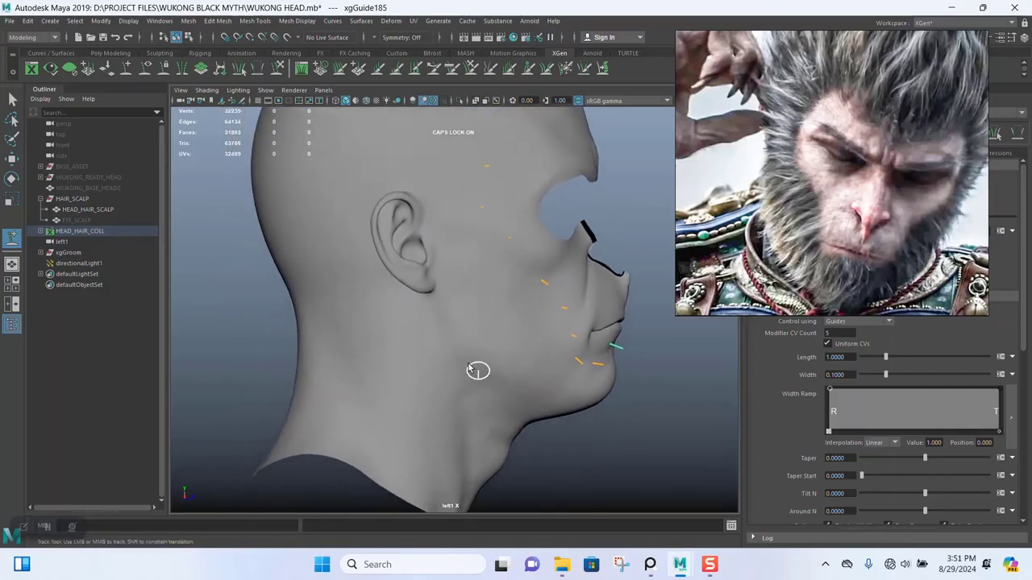
Step: Place six beard guides from below the earlobe down the side of the neck and forward to the throat
click(433, 306)
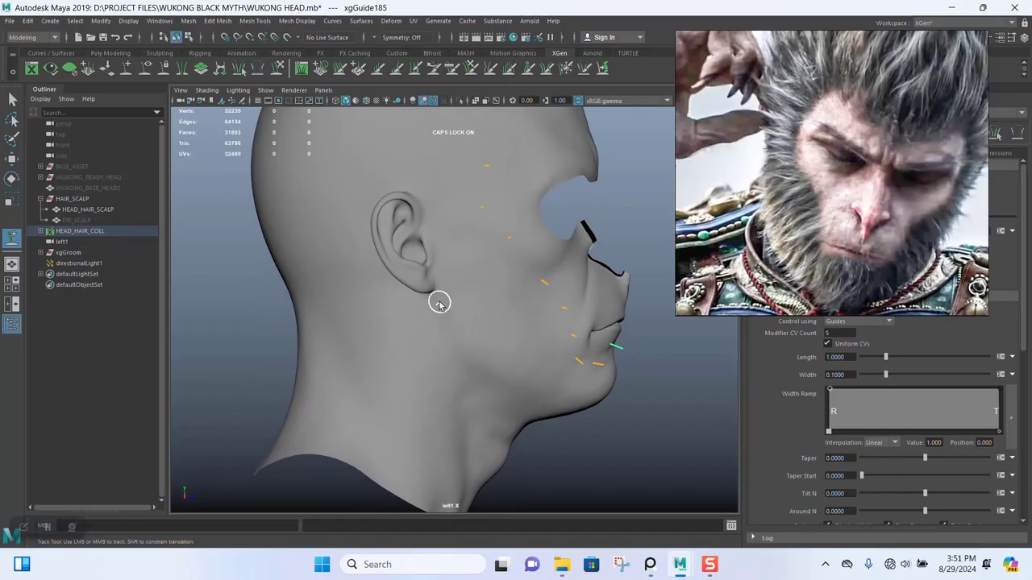
click(413, 349)
click(396, 384)
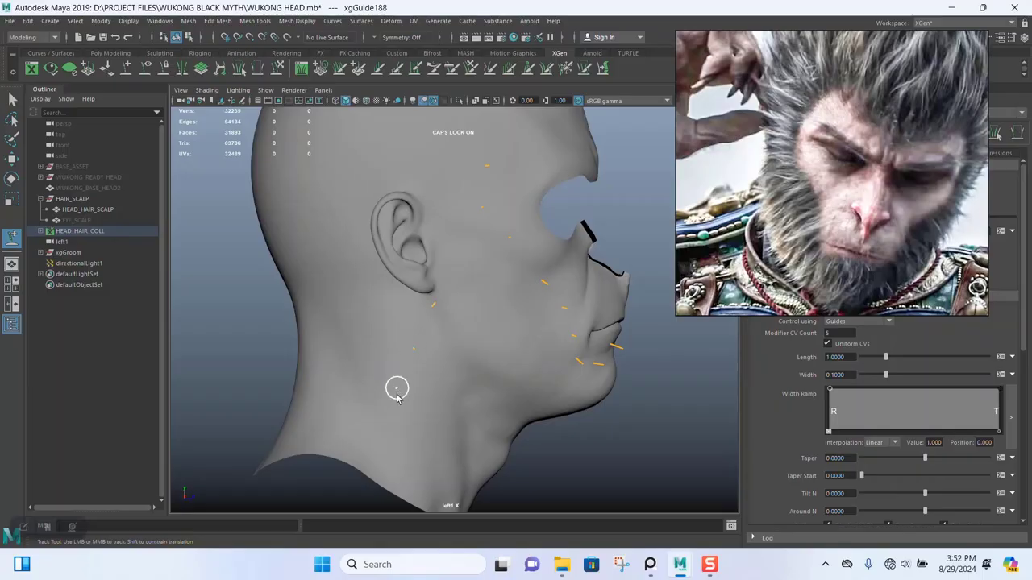
click(409, 436)
click(449, 469)
click(474, 484)
Step: Add four beard guides in a column from the temple above the ear down to the earlobe
scroll(482, 325, down, 2)
scroll(460, 459, up, 3)
alt+middle_drag(481, 325, 466, 458)
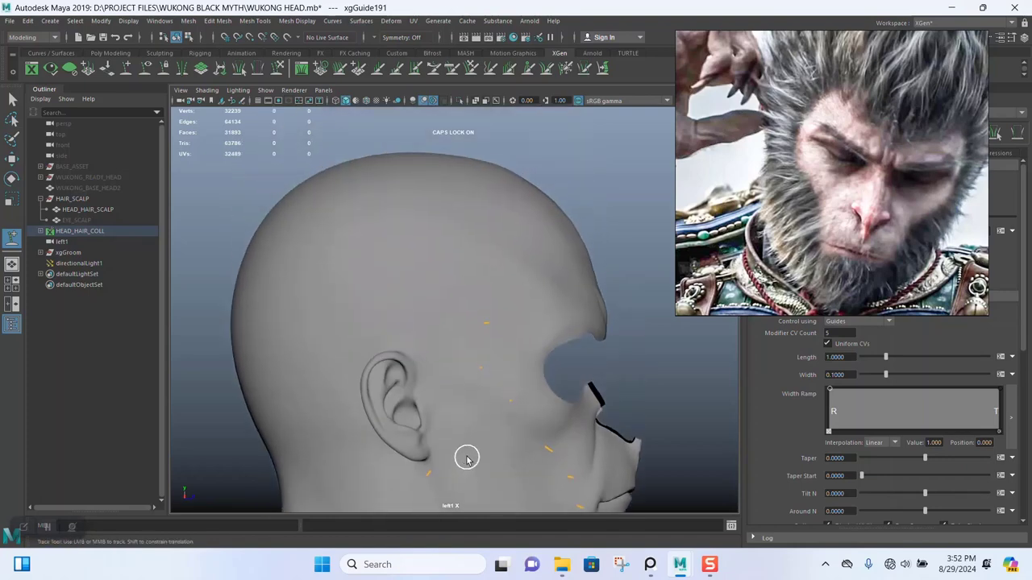
click(431, 304)
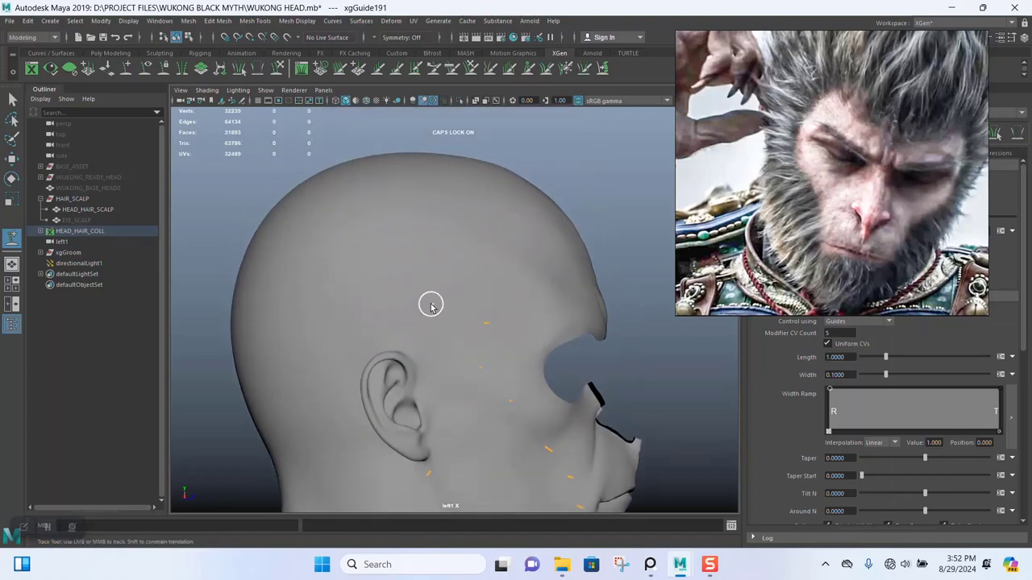
click(432, 363)
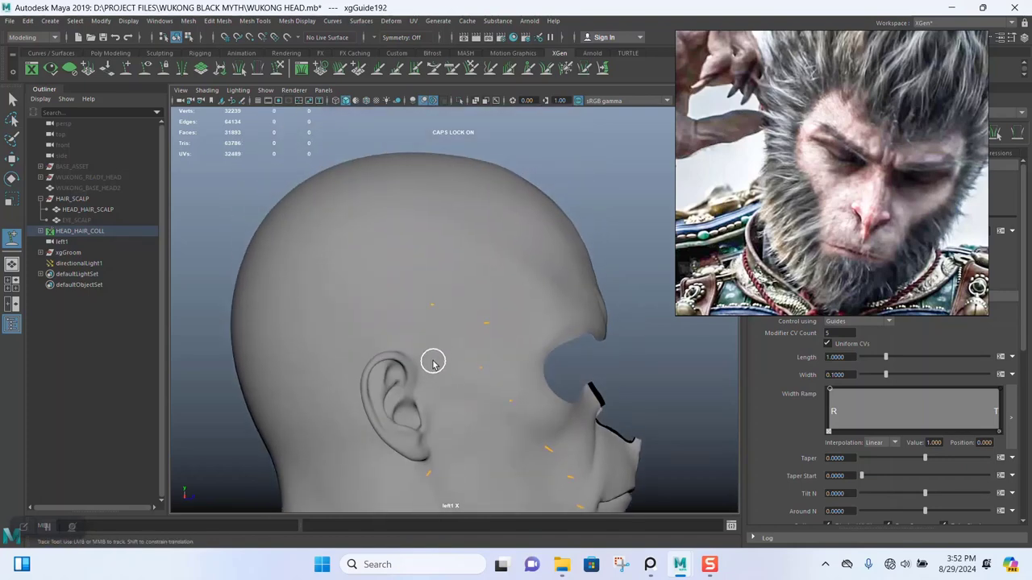
click(439, 409)
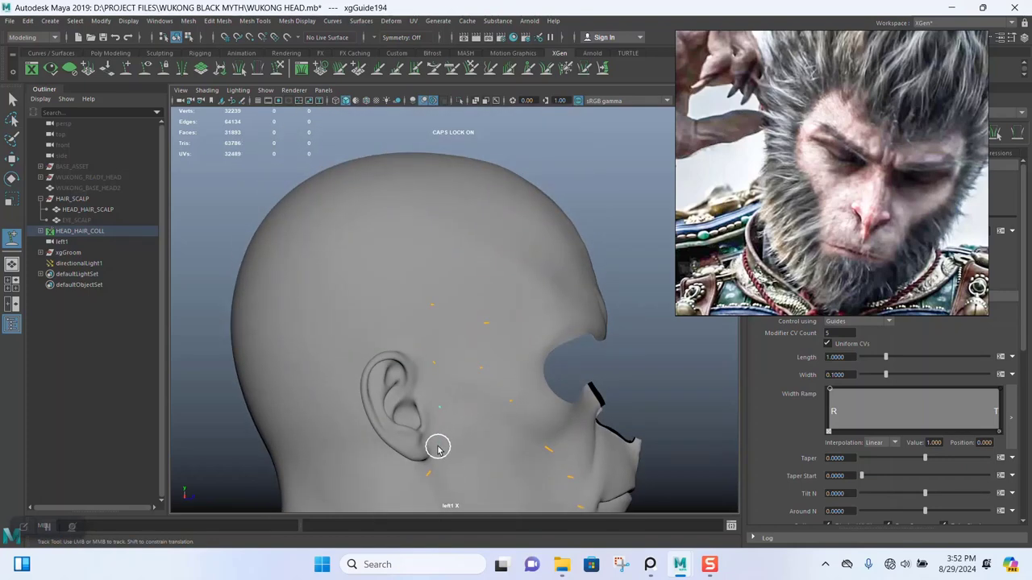
click(522, 390)
Step: In the perspective view, place four beard guides from the lower throat up under the jaw to the chin
key(space)
key(space)
alt+drag(502, 364, 435, 363)
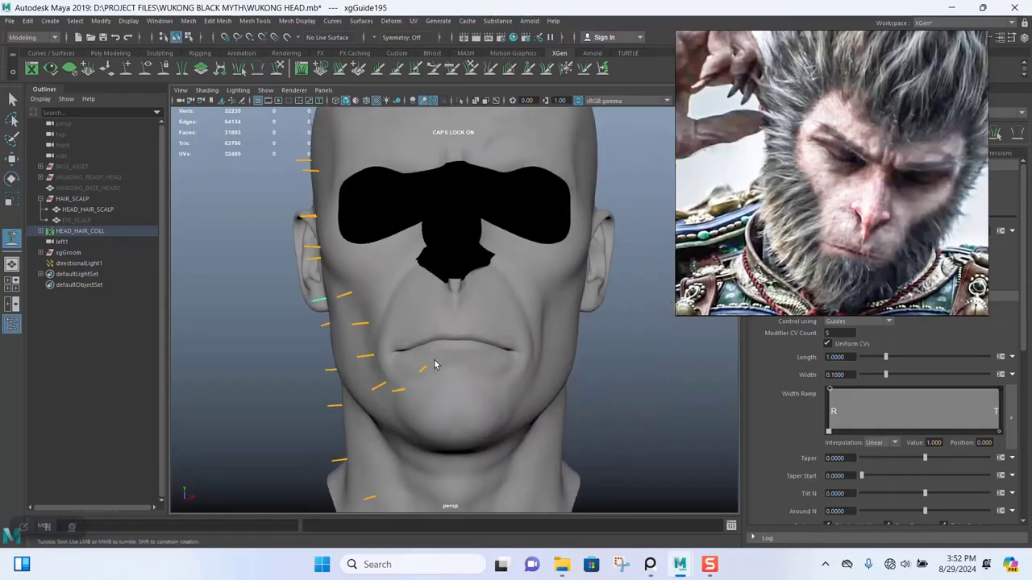
scroll(435, 363, down, 4)
alt+drag(472, 394, 460, 325)
scroll(460, 355, up, 3)
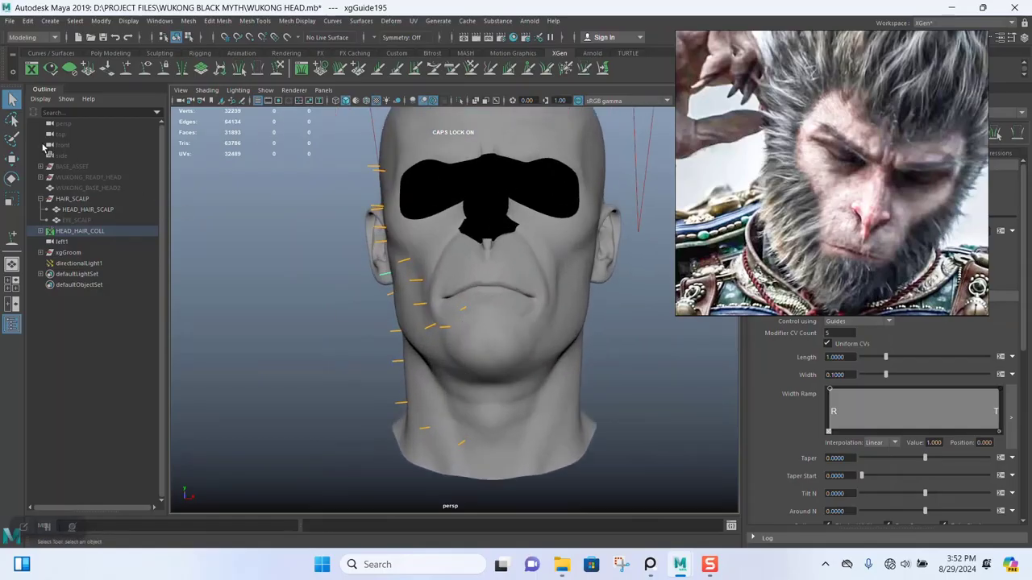
click(136, 71)
alt+drag(477, 509, 496, 470)
scroll(495, 490, up, 3)
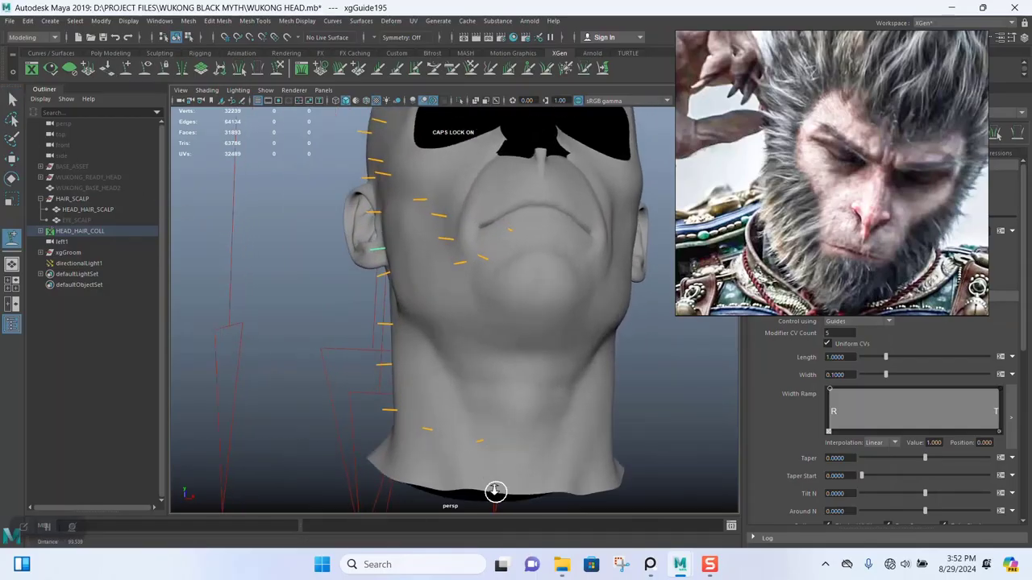
click(489, 359)
click(491, 318)
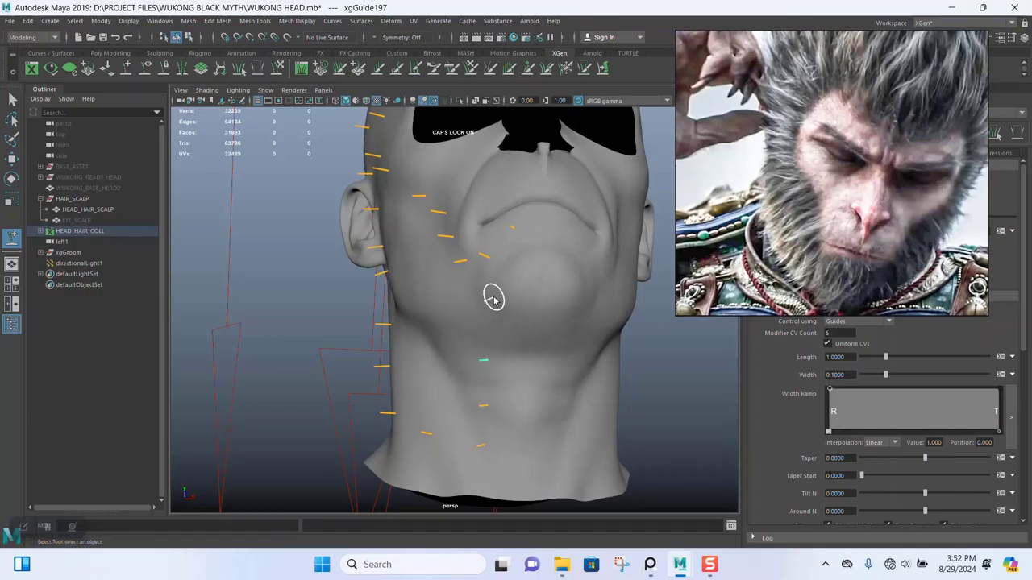
click(492, 311)
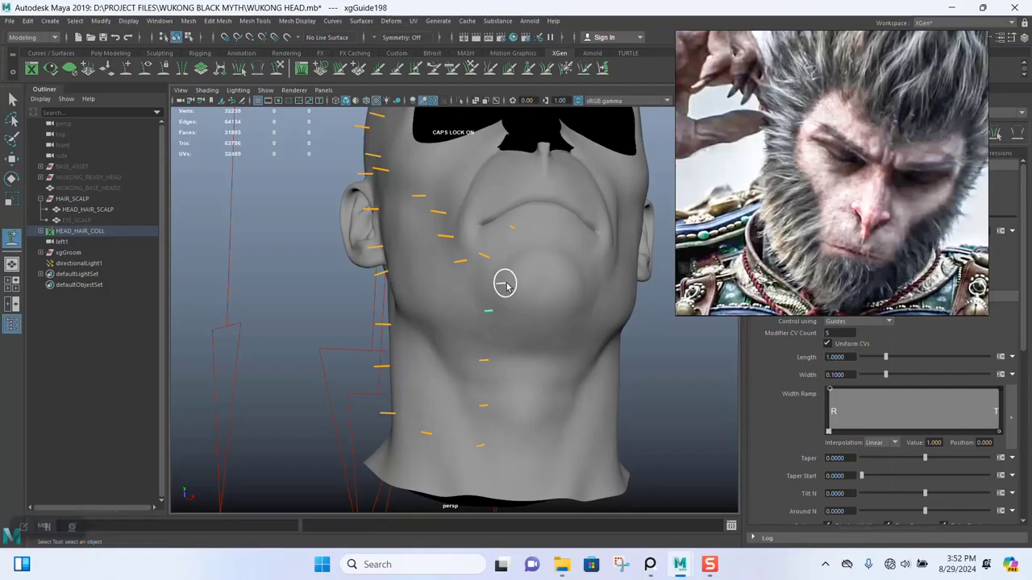
click(520, 281)
Step: Select all the beard guides and set the description's Modifier CV Count to 100
alt+drag(533, 348, 563, 365)
click(13, 98)
scroll(387, 311, down, 4)
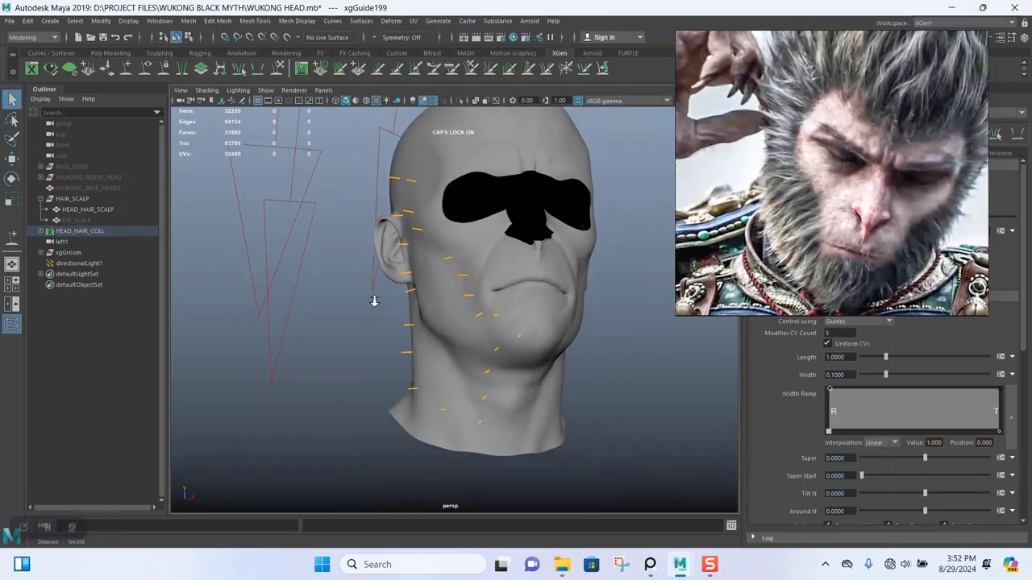
drag(356, 173, 592, 428)
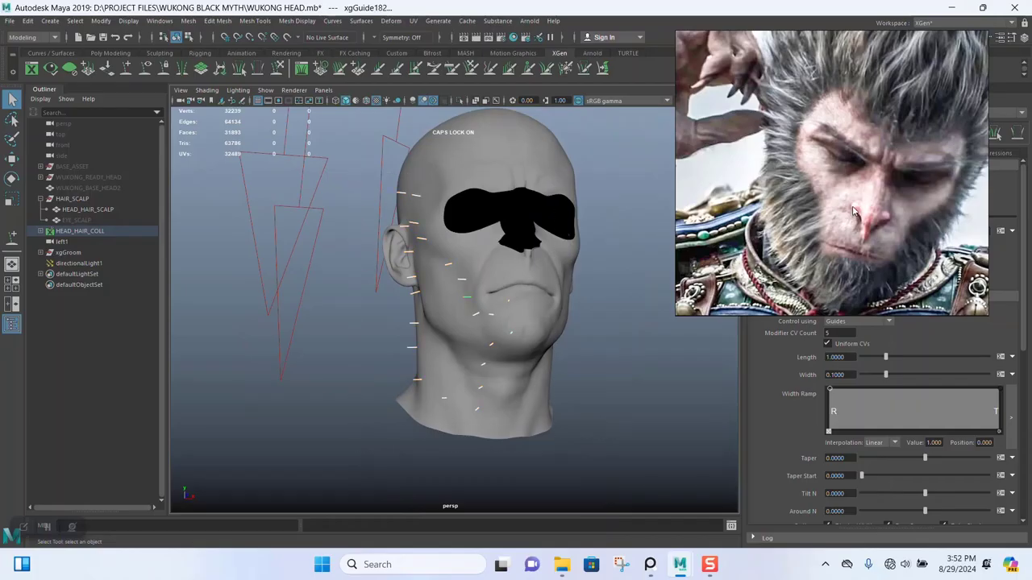
double_click(839, 333)
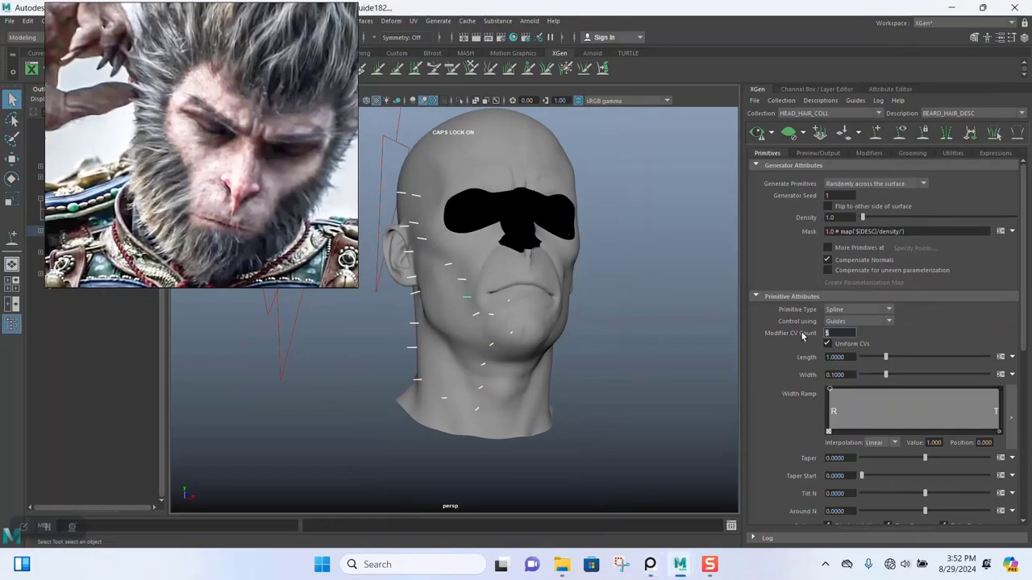
text(100)
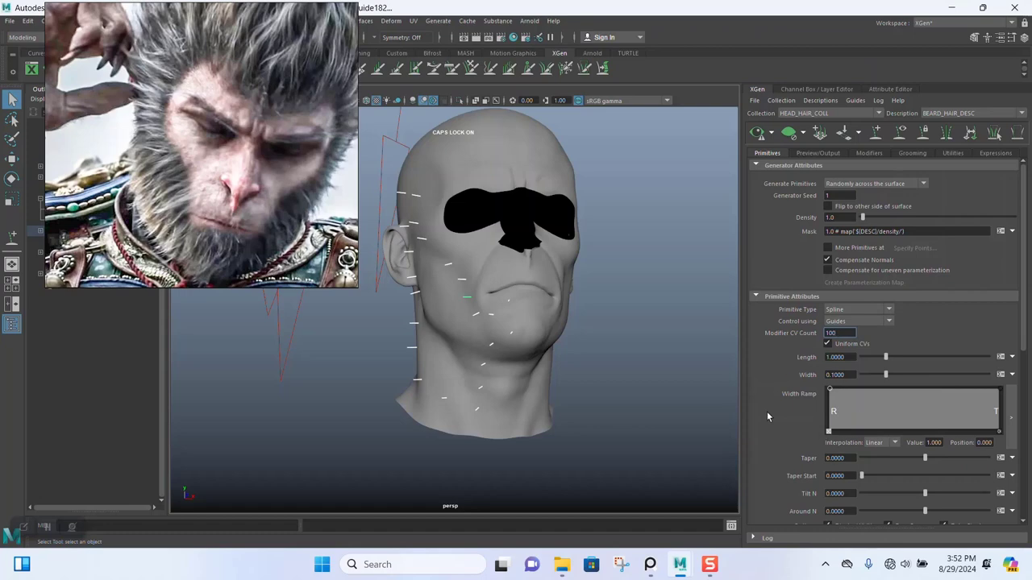
key(Return)
Step: Set the beard description's primitive width to 0.015 and its taper to 0.71
double_click(848, 374)
text(015)
click(848, 458)
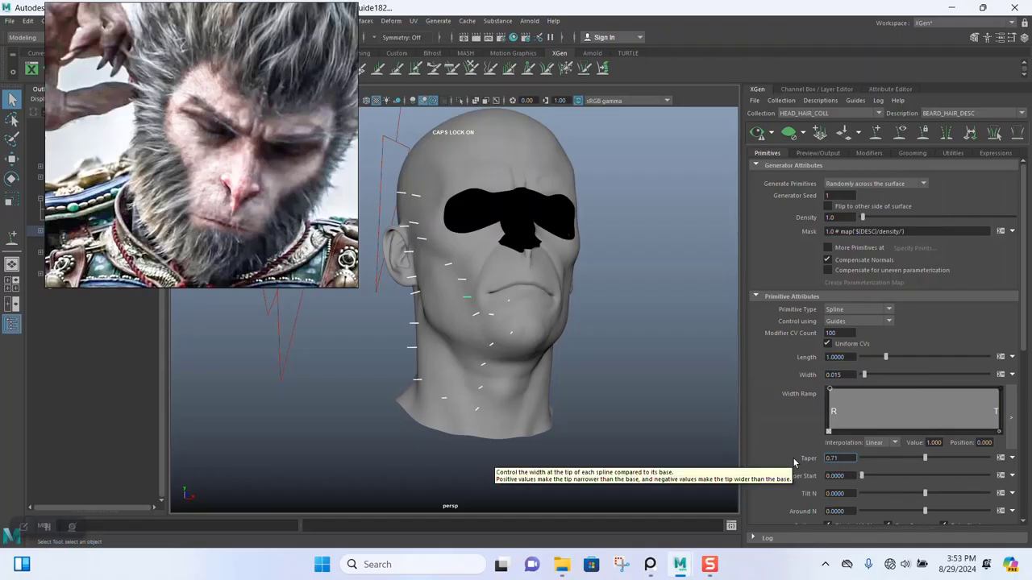
Step: Set the beard description's taper start to 0.76 and save the scene
key(Tab)
text(0)
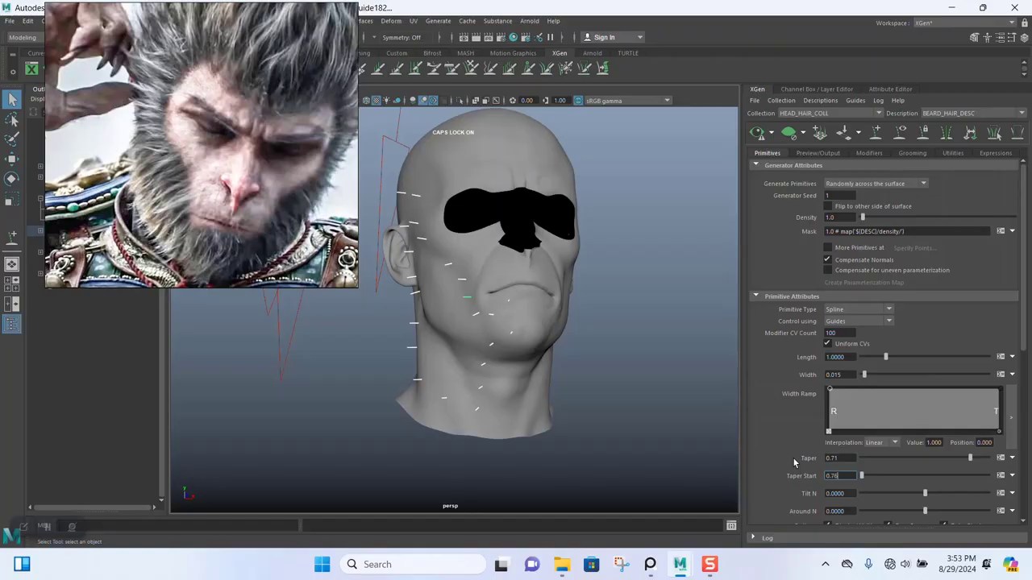
key(Return)
key(ctrl+s)
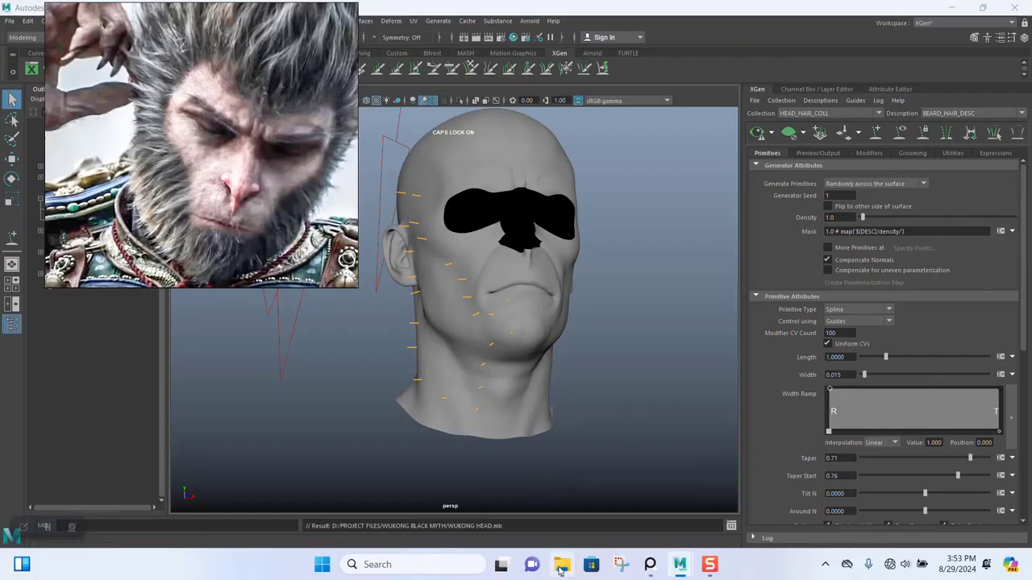
Step: Open the wecht text file from the Desktop folder and read its notes on XGen settings
click(562, 566)
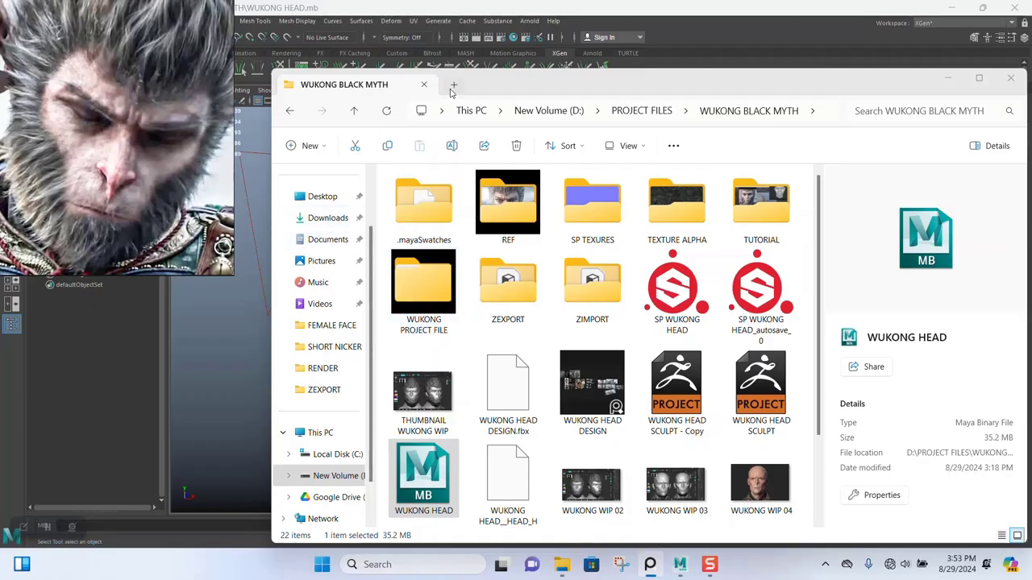
click(453, 85)
click(325, 267)
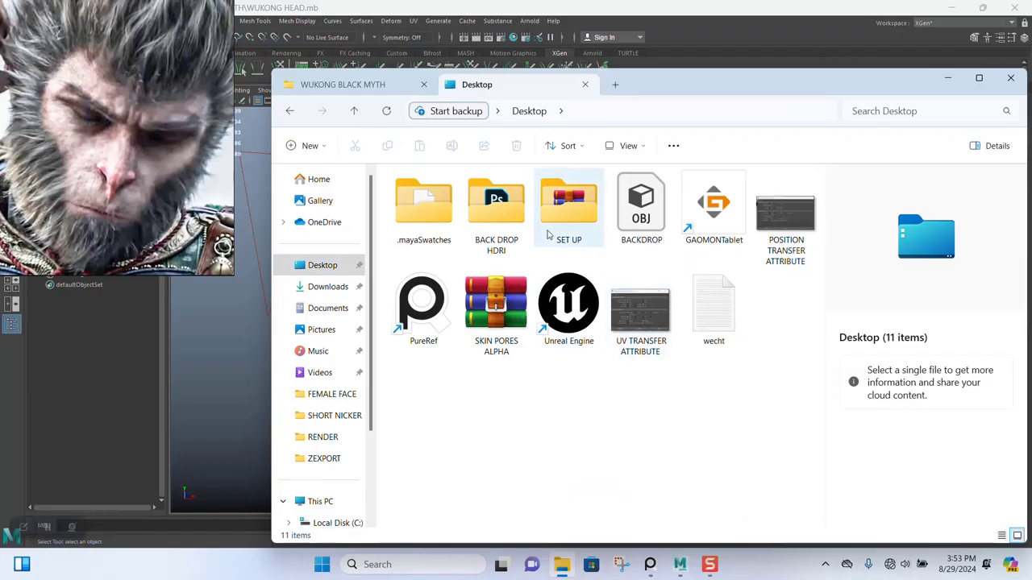
double_click(708, 305)
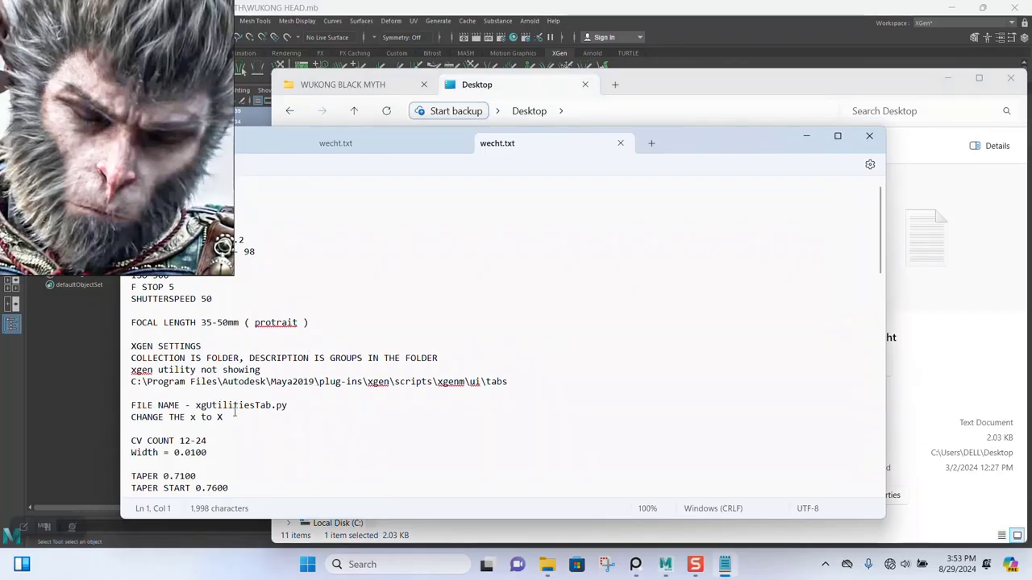
scroll(235, 412, down, 3)
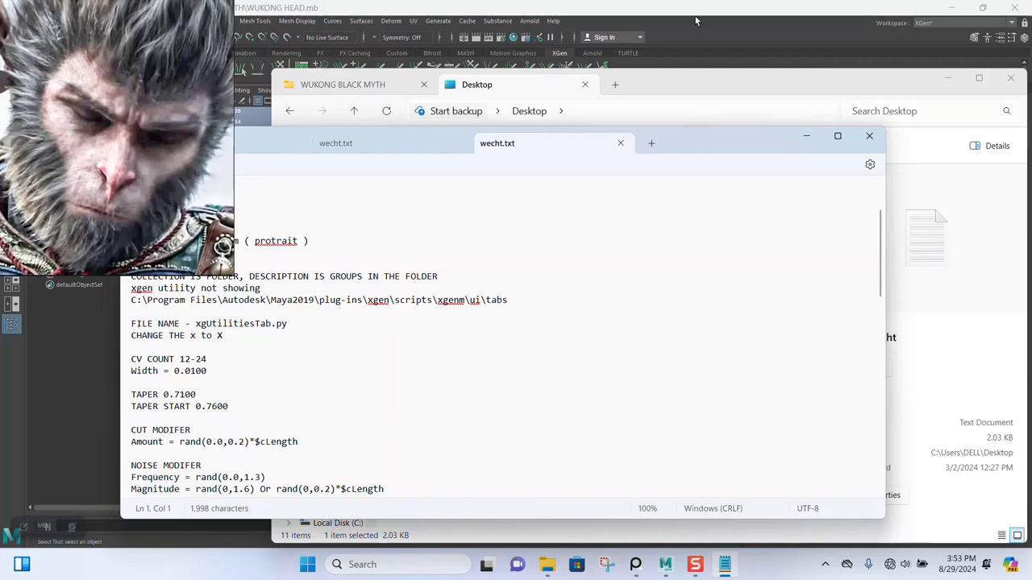
Step: Switch back to Maya, set Modifier CV Count to 50, then select and rebuild all the beard guides
key(alt+Tab)
alt+right_drag(563, 325, 594, 410)
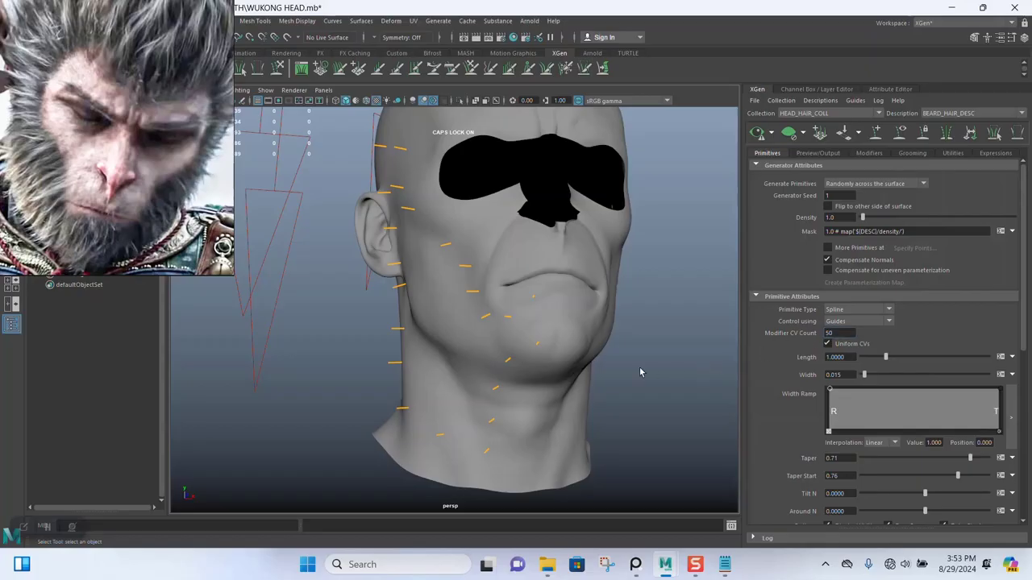
alt+drag(571, 375, 539, 359)
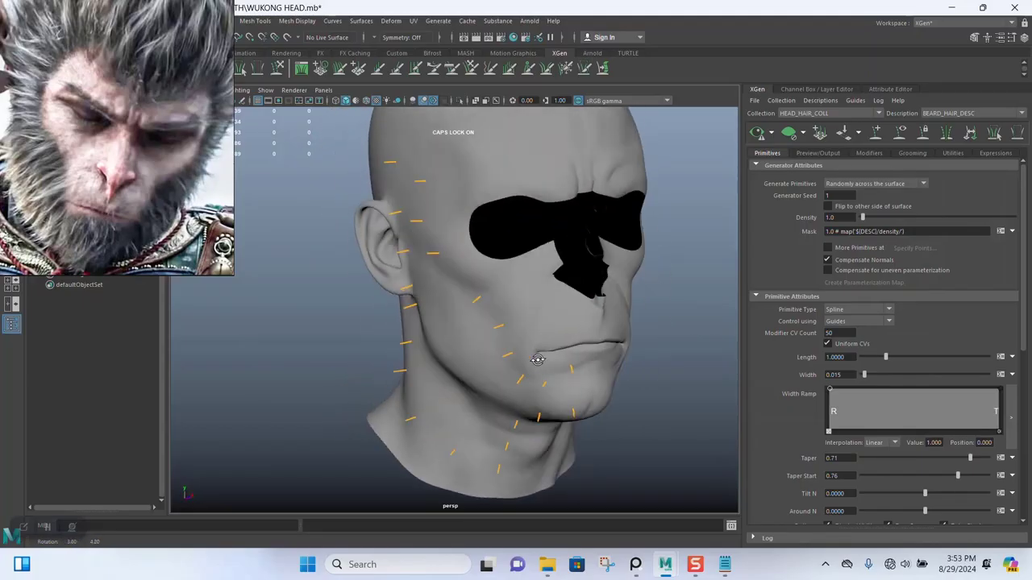
alt+right_drag(539, 360, 476, 287)
drag(335, 184, 556, 459)
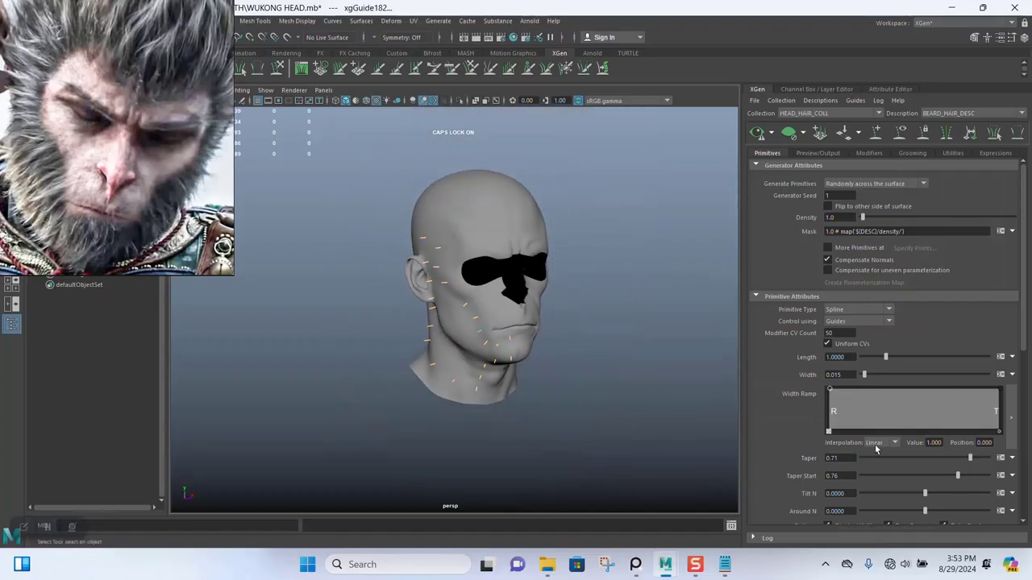
scroll(871, 443, down, 4)
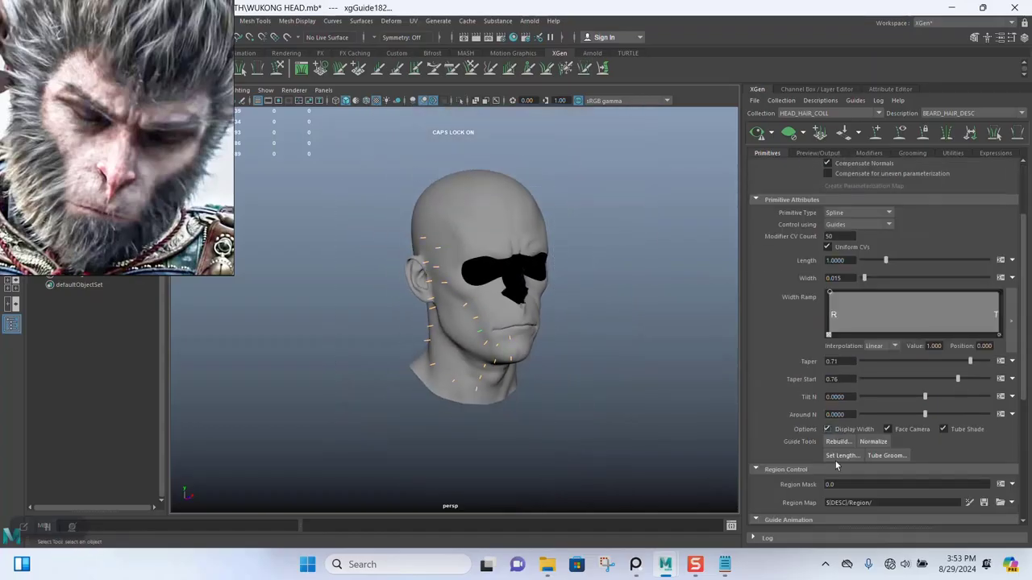
click(838, 409)
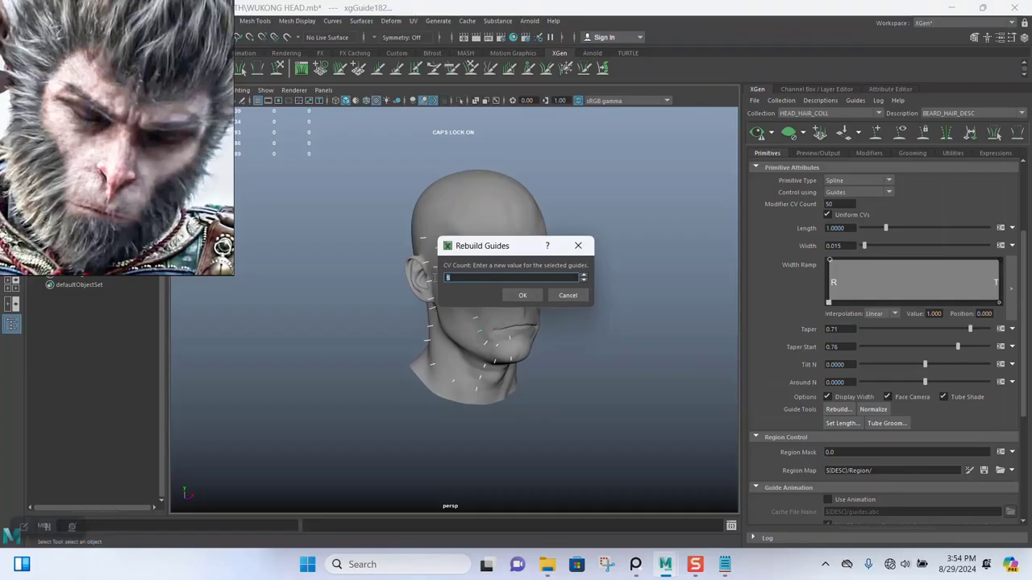
click(523, 297)
Step: Scale up all the beard guides to make them longer, and clear the selection
scroll(538, 389, up, 5)
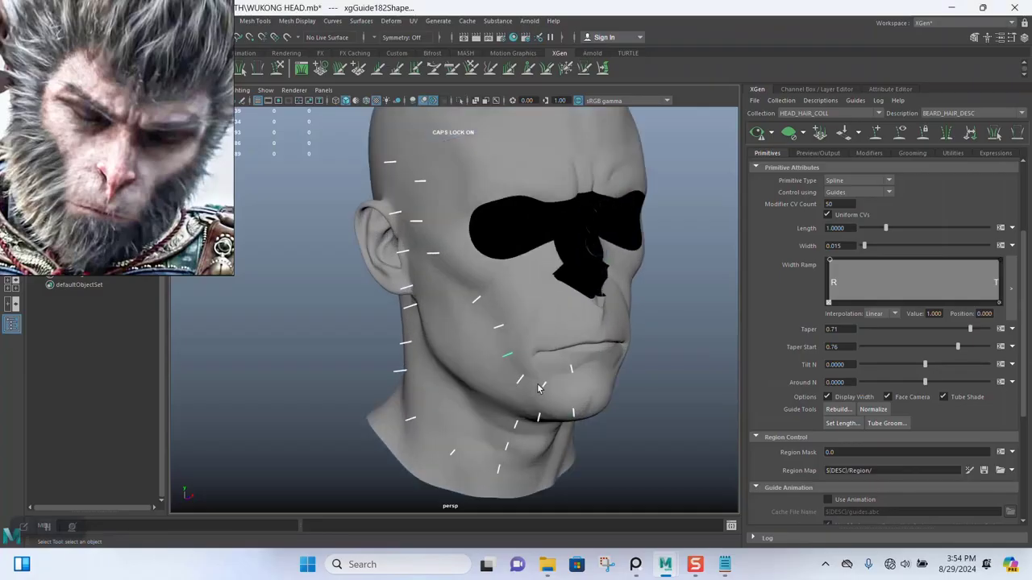
alt+drag(544, 355, 495, 340)
key(r)
click(643, 417)
Step: Select the uppermost guide of the front column at the temple and sculpt it into a soft backward, downward curve
scroll(610, 394, down, 5)
scroll(494, 334, up, 3)
alt+middle_drag(463, 282, 500, 363)
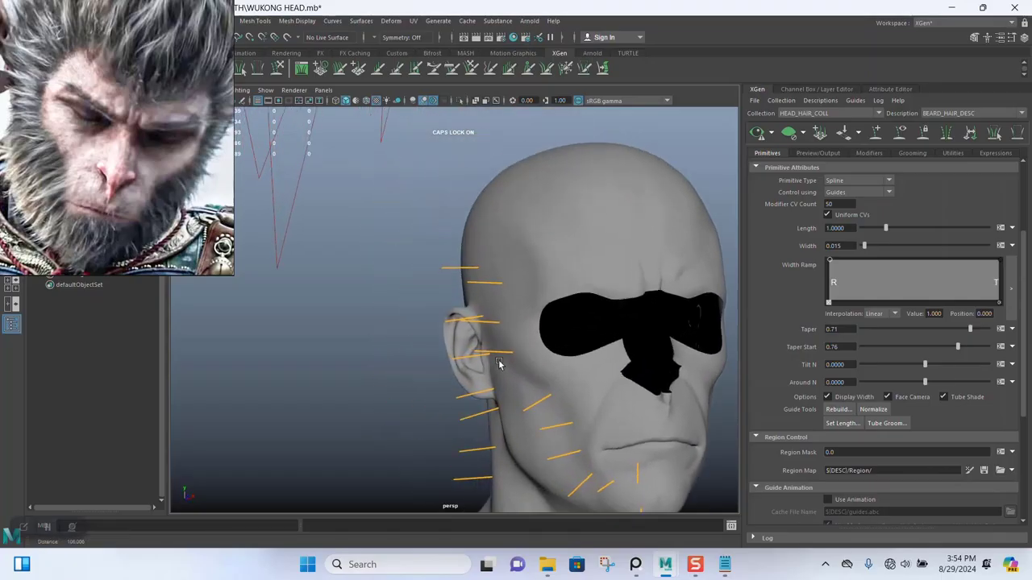
scroll(494, 362, up, 1)
scroll(461, 357, up, 2)
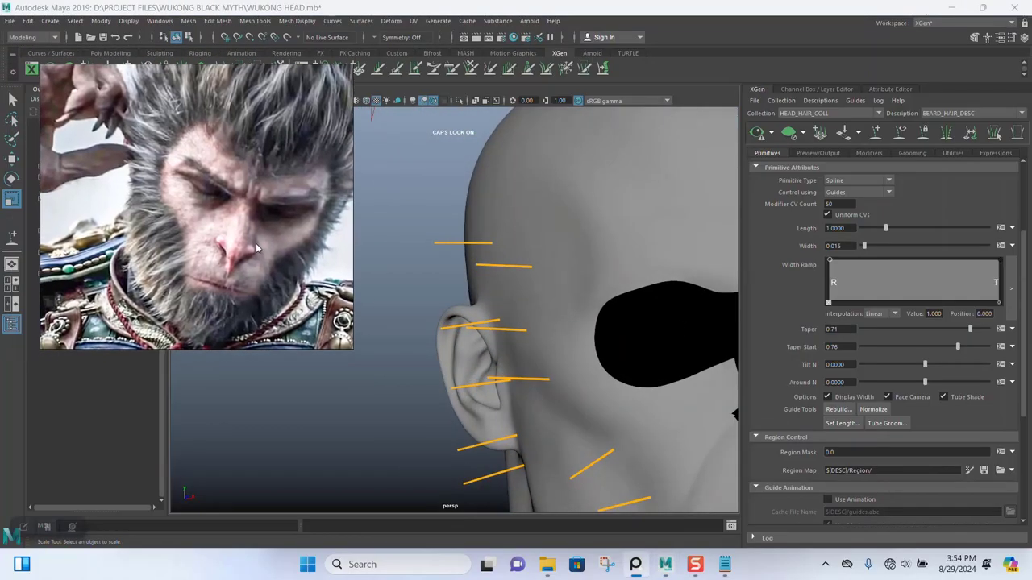
alt+drag(549, 335, 517, 306)
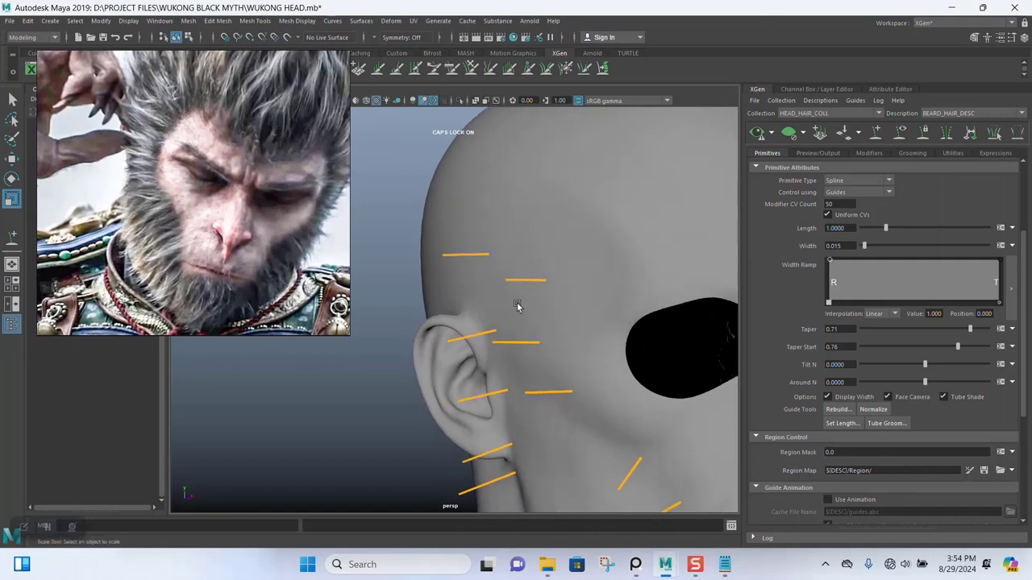
click(530, 280)
right_drag(341, 64, 216, 104)
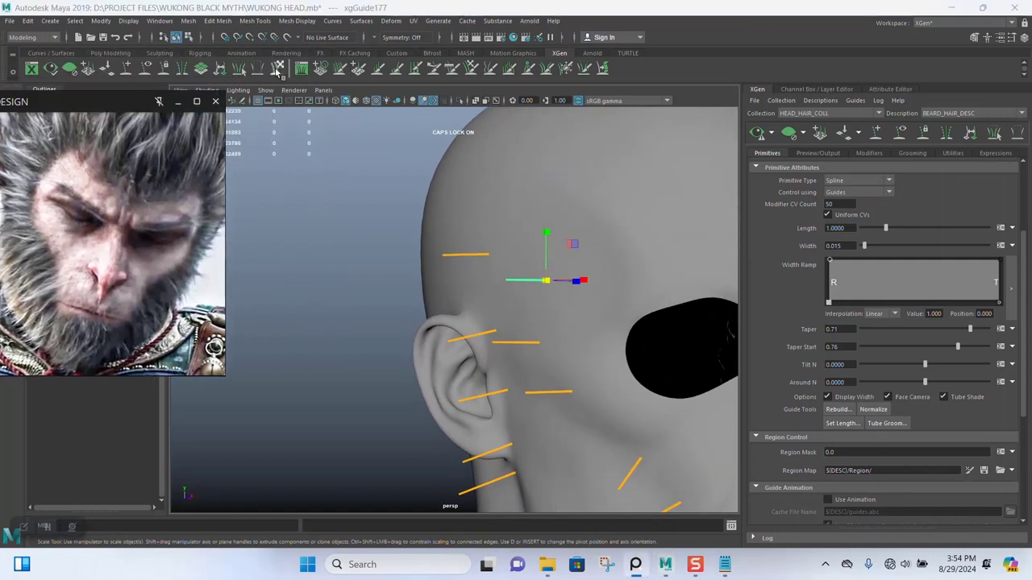
alt+right_drag(450, 243, 469, 266)
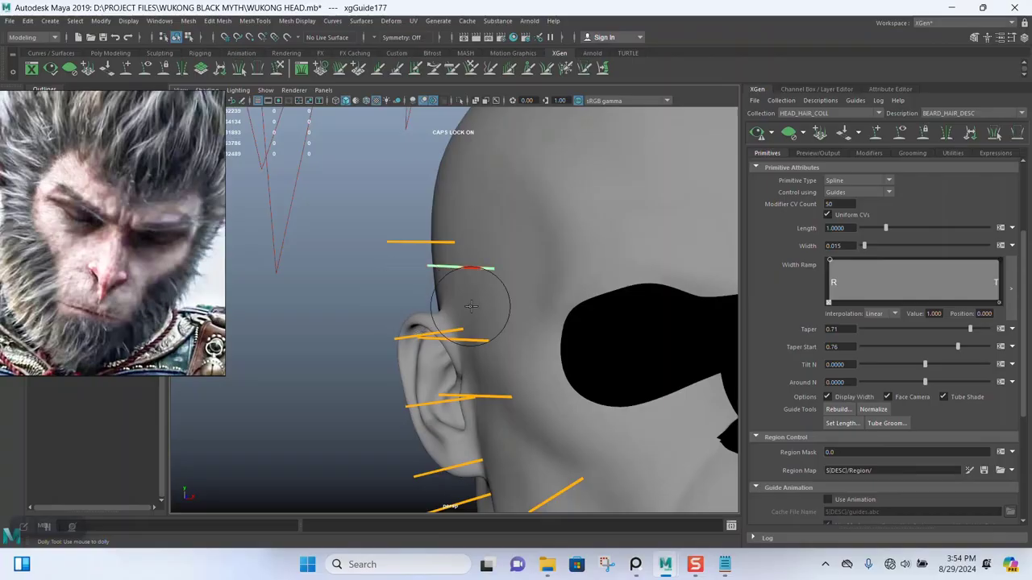
alt+drag(488, 313, 462, 281)
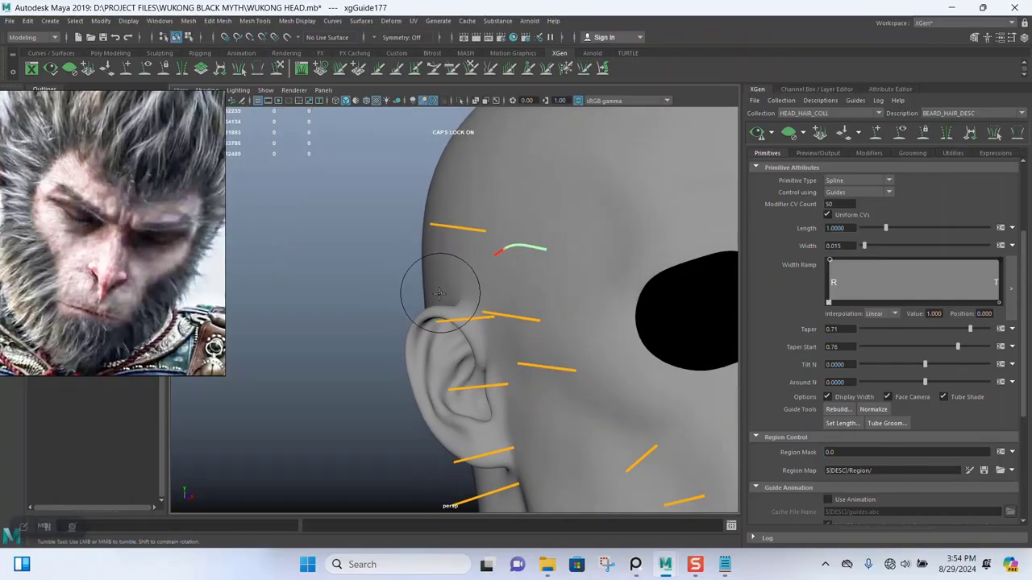
alt+drag(395, 349, 622, 341)
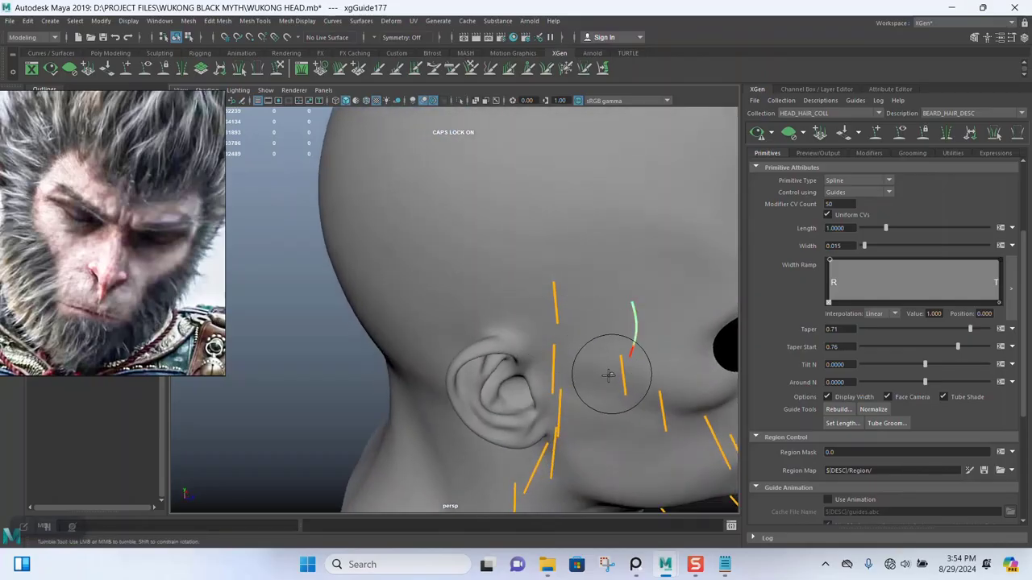
mouse_move(589, 376)
mouse_down()
mouse_move(573, 386)
mouse_move(558, 364)
mouse_move(581, 327)
mouse_move(541, 301)
mouse_up()
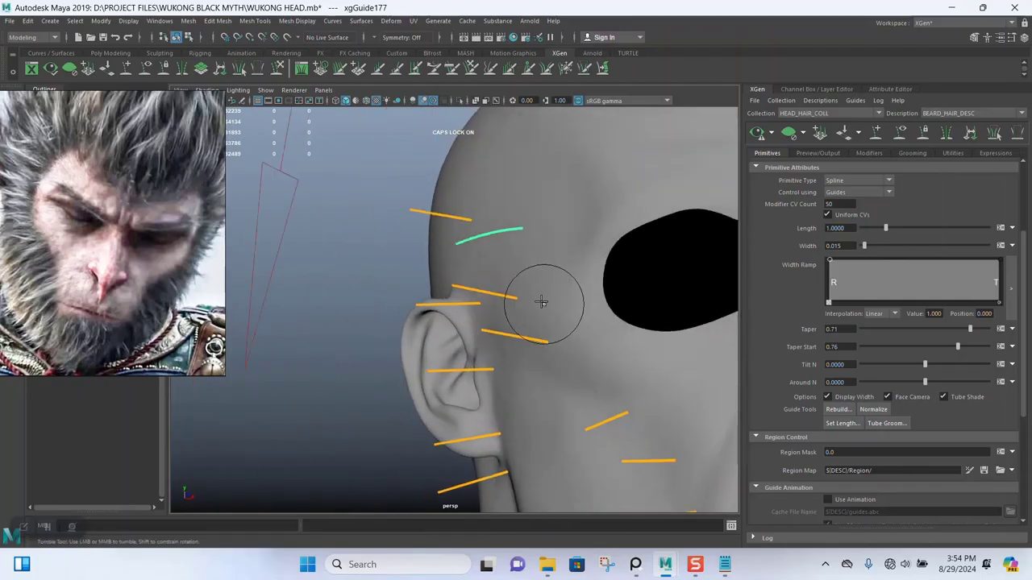
alt+middle_drag(453, 286, 503, 291)
Step: Sculpt the topmost guide of the rear column, behind the temple, into a slight curve
key(w)
mouse_move(462, 194)
mouse_down()
mouse_move(485, 240)
mouse_move(488, 211)
mouse_move(456, 283)
mouse_move(527, 251)
mouse_move(524, 270)
mouse_move(499, 286)
mouse_move(516, 258)
mouse_move(562, 253)
mouse_move(540, 235)
mouse_move(594, 234)
mouse_move(511, 272)
mouse_move(530, 244)
mouse_move(561, 271)
mouse_up()
click(280, 67)
Step: Show the reference with green hair-flow lines and sculpt the guide just above the ear into a matching wave
key(q)
click(279, 69)
middle_drag(145, 258, 183, 237)
alt+drag(536, 275, 520, 280)
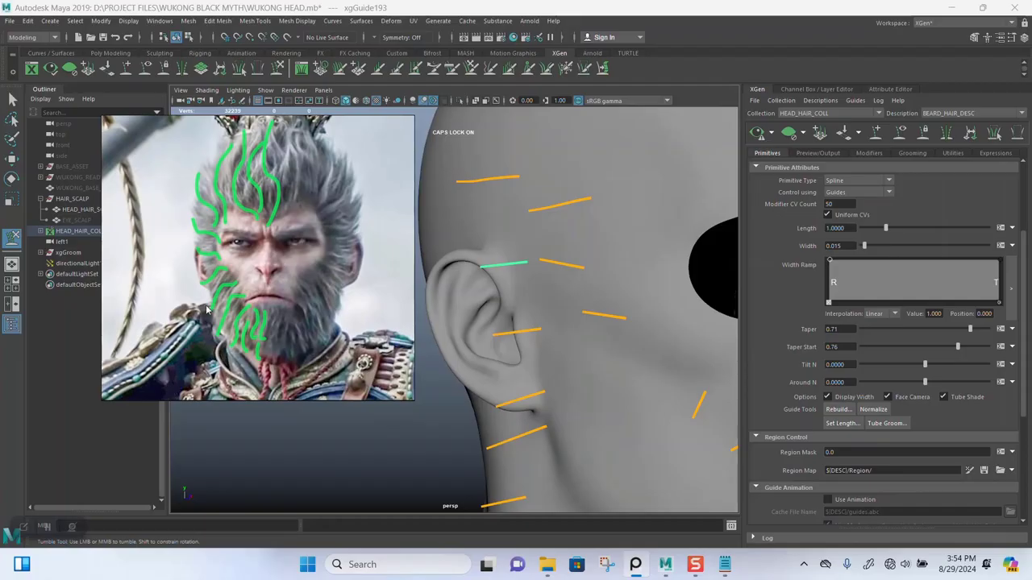
Step: Sculpt the guide beside the middle of the ear so it arches back and downward
mouse_move(568, 321)
alt+mouse_down()
mouse_move(553, 281)
mouse_move(553, 306)
mouse_move(610, 315)
mouse_move(528, 278)
mouse_move(605, 323)
mouse_move(579, 295)
mouse_move(509, 300)
mouse_move(517, 289)
mouse_move(525, 305)
mouse_move(602, 302)
mouse_move(601, 271)
mouse_move(594, 299)
mouse_move(611, 306)
mouse_move(581, 295)
mouse_move(565, 305)
alt+mouse_up()
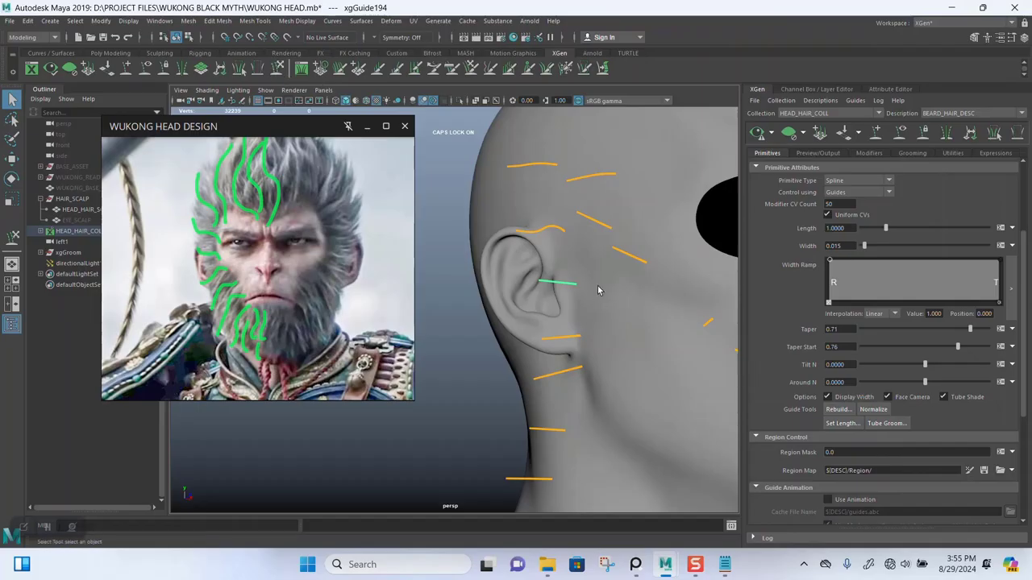
alt+drag(588, 318, 610, 305)
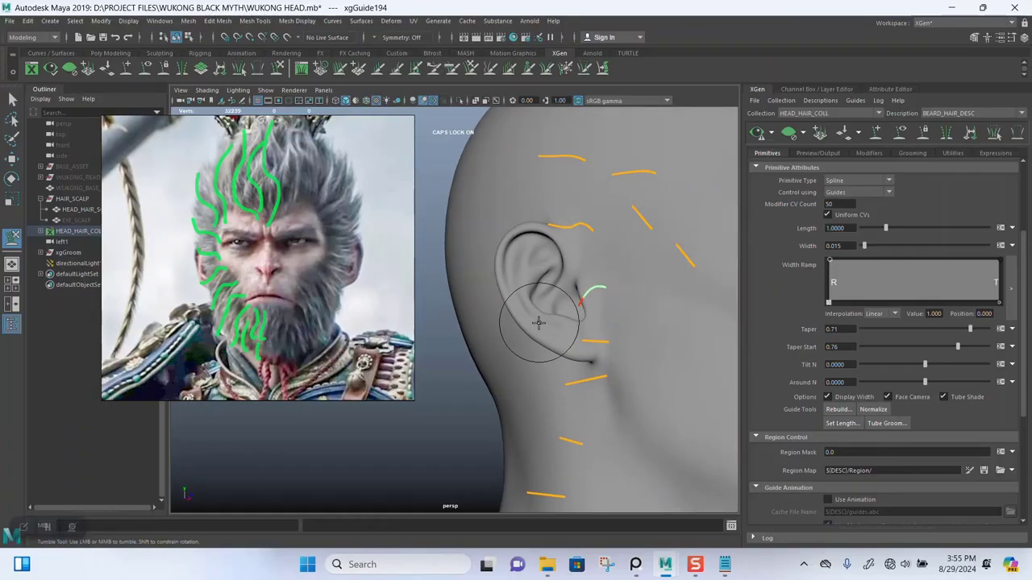
alt+drag(541, 321, 670, 311)
alt+middle_drag(670, 311, 604, 283)
Step: Sculpt the second guide of the front column, in front of the upper ear, into a wavy shape
key(q)
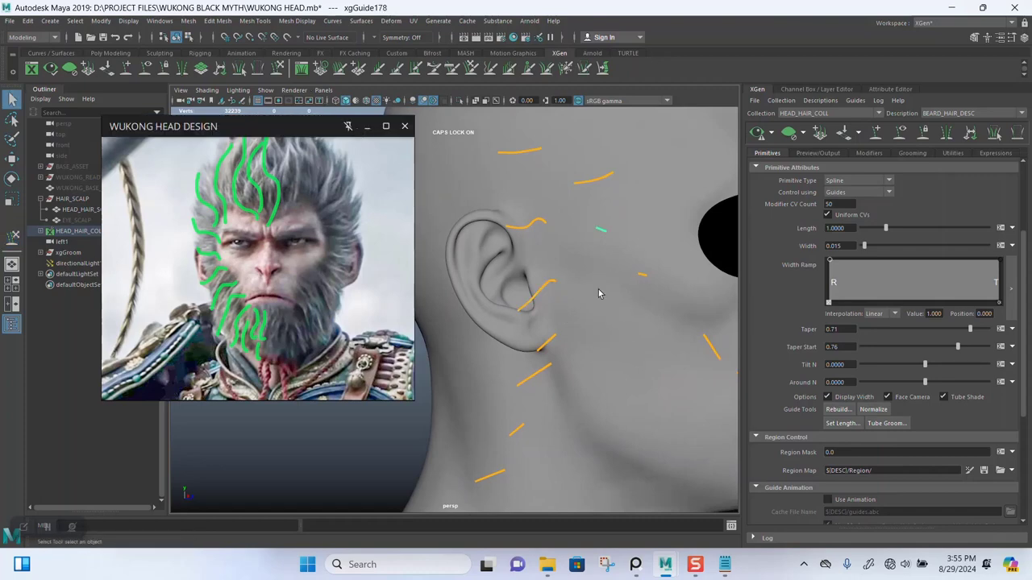
key(y)
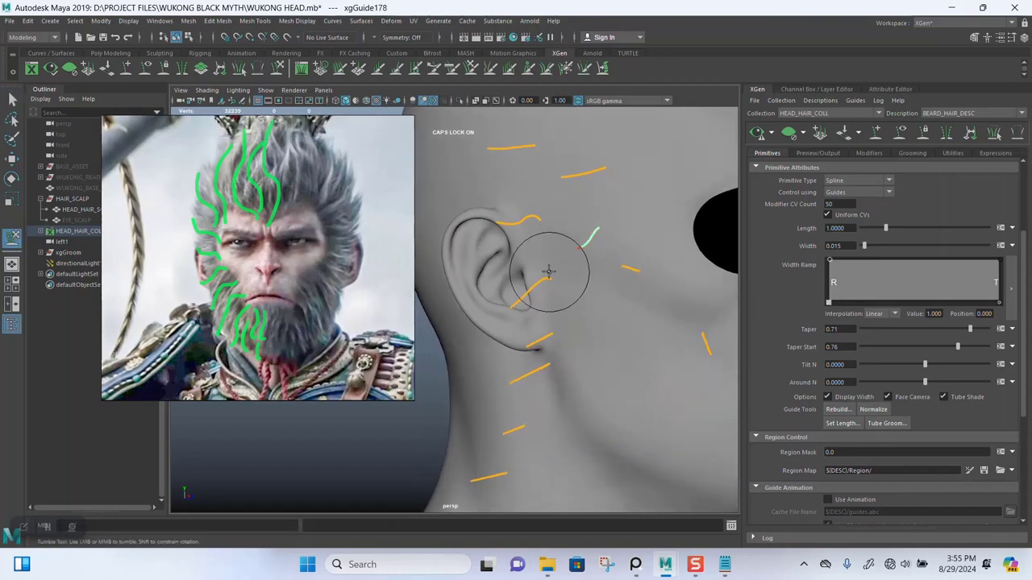
alt+drag(559, 269, 611, 247)
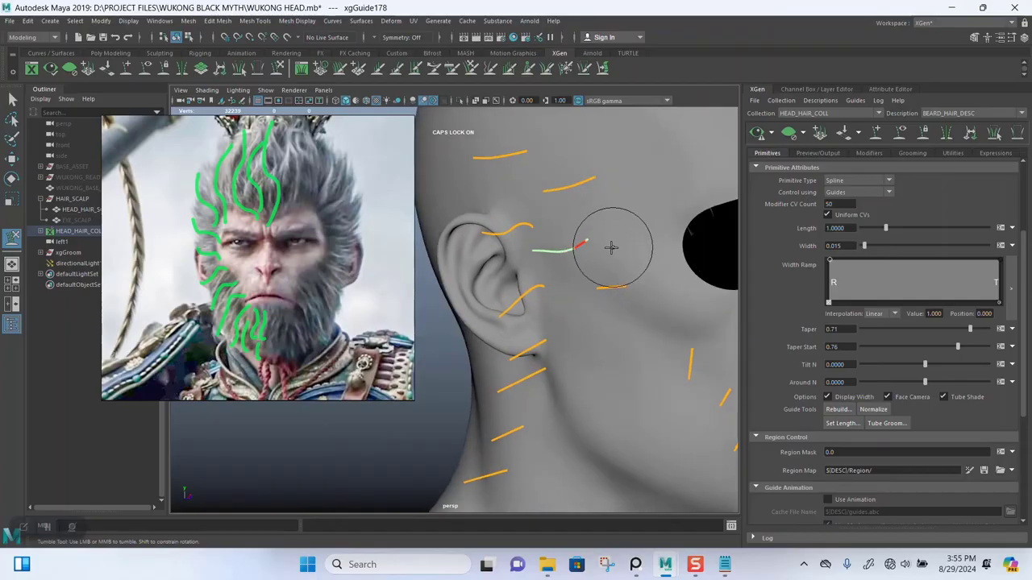
alt+drag(551, 275, 589, 301)
Step: Sculpt the third front-column guide, on the cheek ahead of the ear, so it bends downward
key(q)
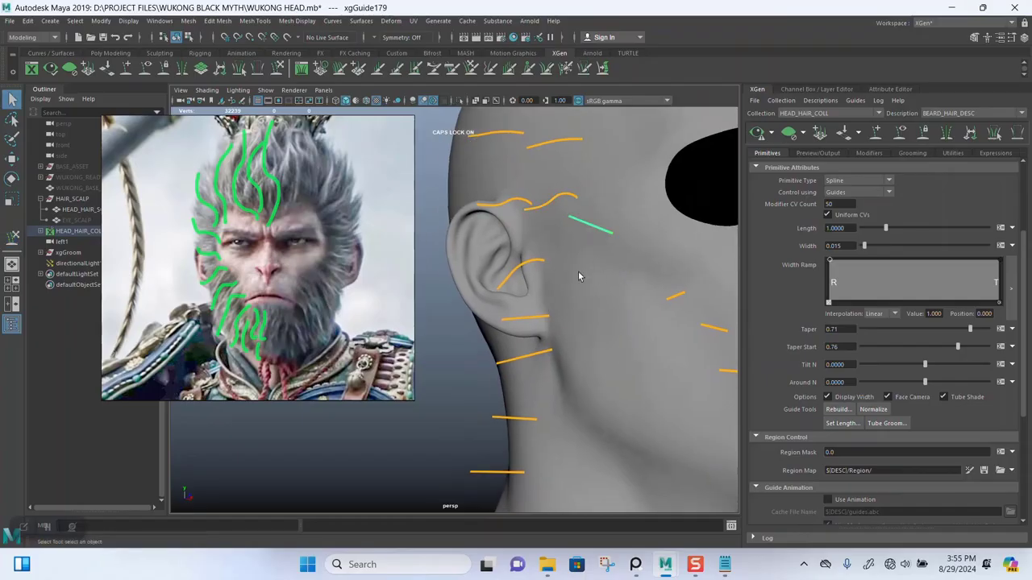
key(y)
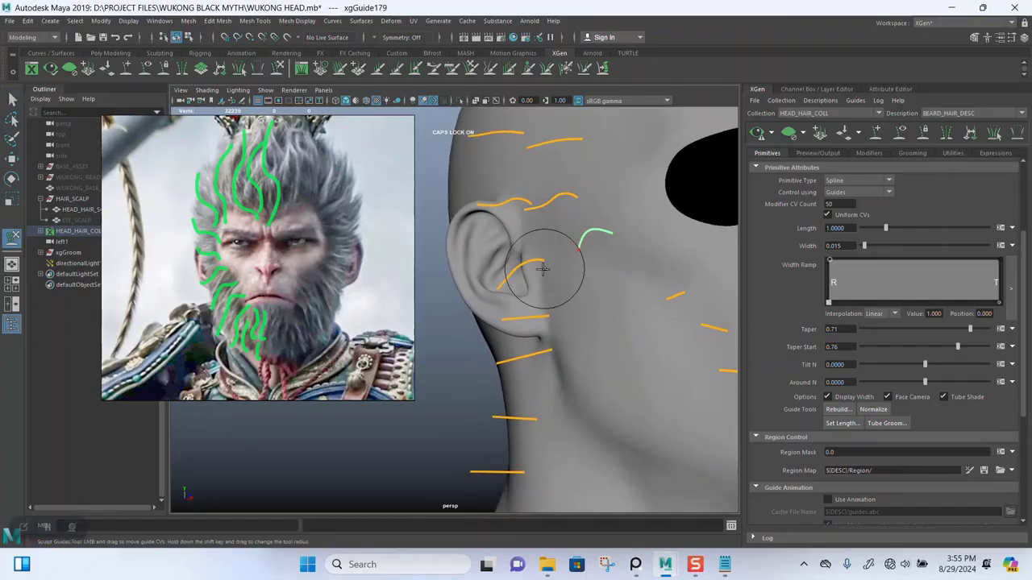
mouse_move(550, 284)
alt+mouse_down()
mouse_move(627, 311)
mouse_move(668, 299)
mouse_move(653, 338)
mouse_move(641, 290)
mouse_move(665, 321)
mouse_move(607, 293)
mouse_move(548, 283)
mouse_move(546, 269)
mouse_move(512, 281)
mouse_move(604, 258)
mouse_move(583, 255)
alt+mouse_up()
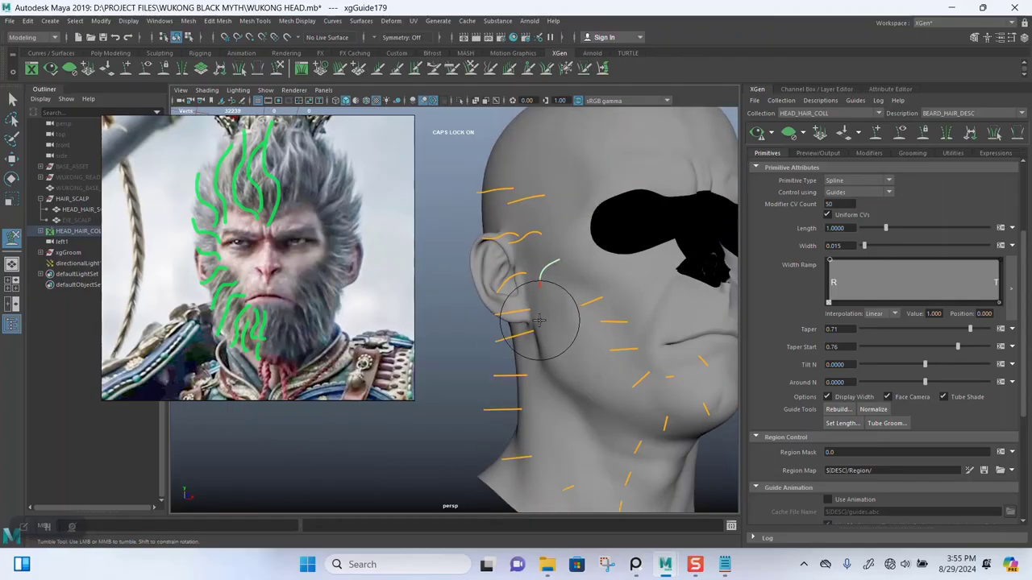
Step: Sculpt the guide at the earlobe into a downward curve, shaping it from the side and from below
key(q)
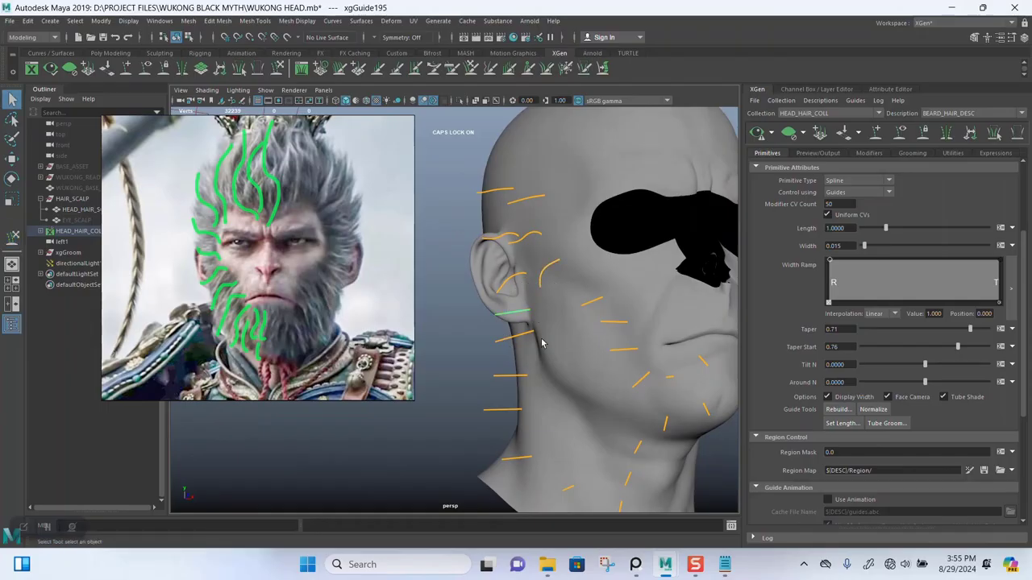
key(y)
mouse_move(553, 308)
alt+mouse_down()
mouse_move(589, 286)
mouse_move(507, 285)
alt+mouse_up()
alt+drag(530, 329, 610, 241)
alt+right_drag(610, 241, 612, 333)
alt+drag(612, 333, 581, 268)
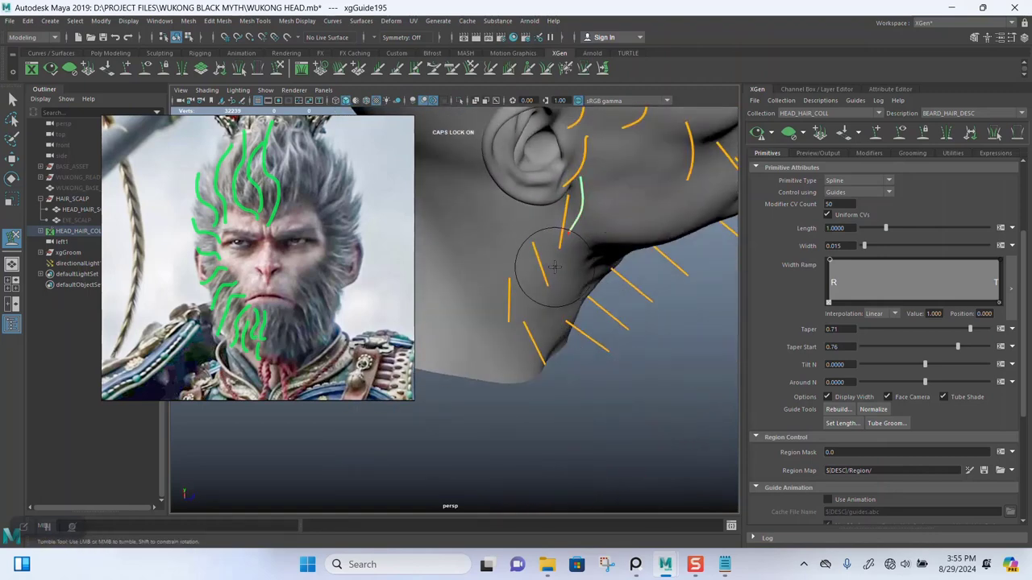
alt+drag(608, 189, 636, 224)
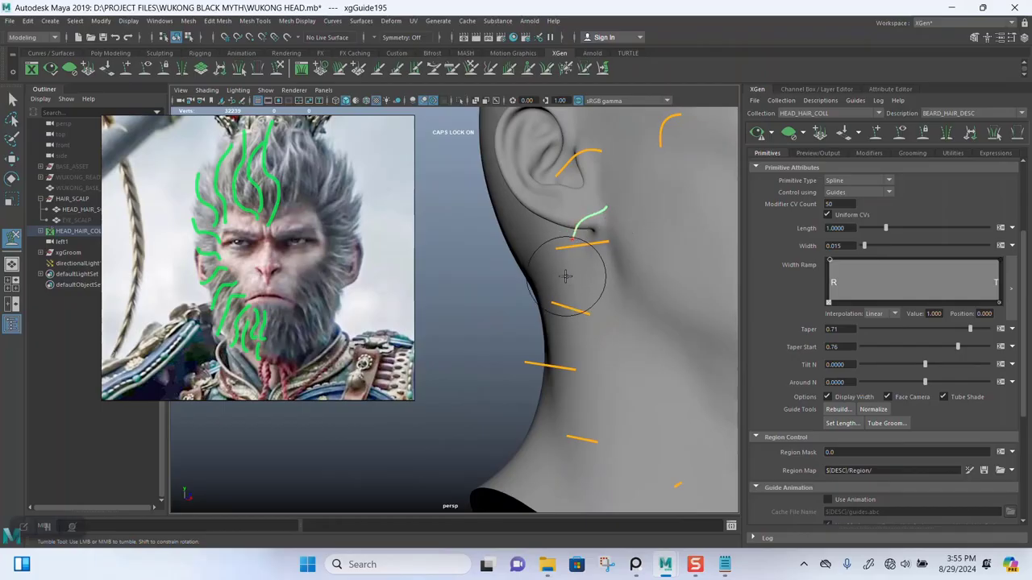
alt+drag(629, 320, 635, 290)
Step: Sculpt the guide just below the earlobe so it curves down along the jaw corner
key(q)
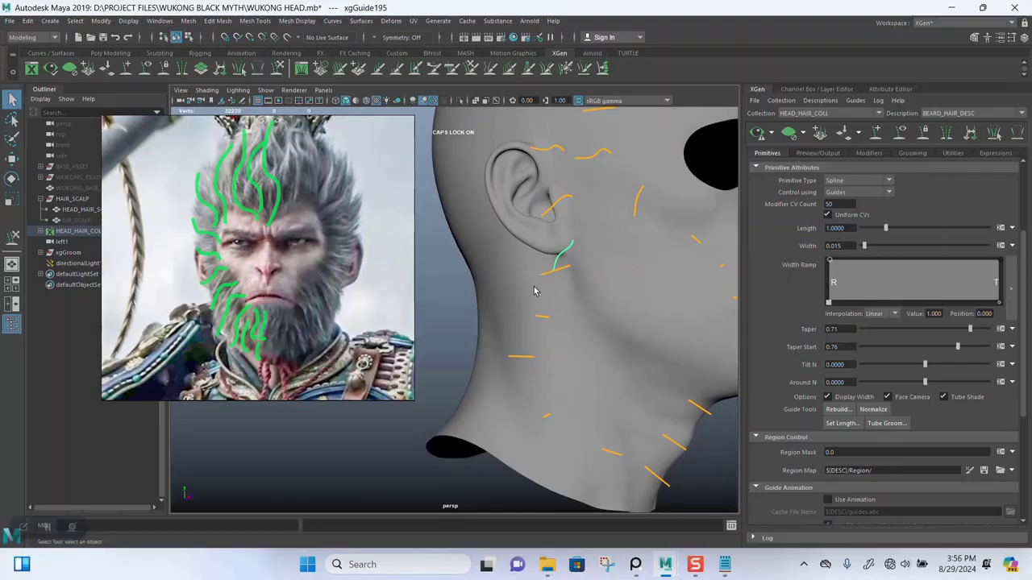
key(y)
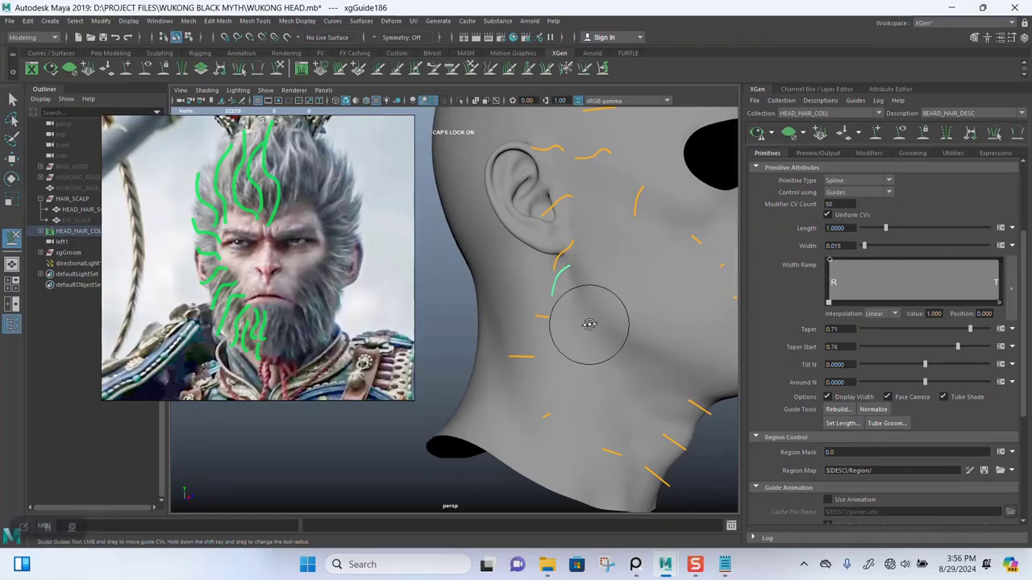
mouse_move(589, 324)
alt+mouse_down()
mouse_move(545, 320)
mouse_move(595, 307)
mouse_move(605, 282)
alt+mouse_up()
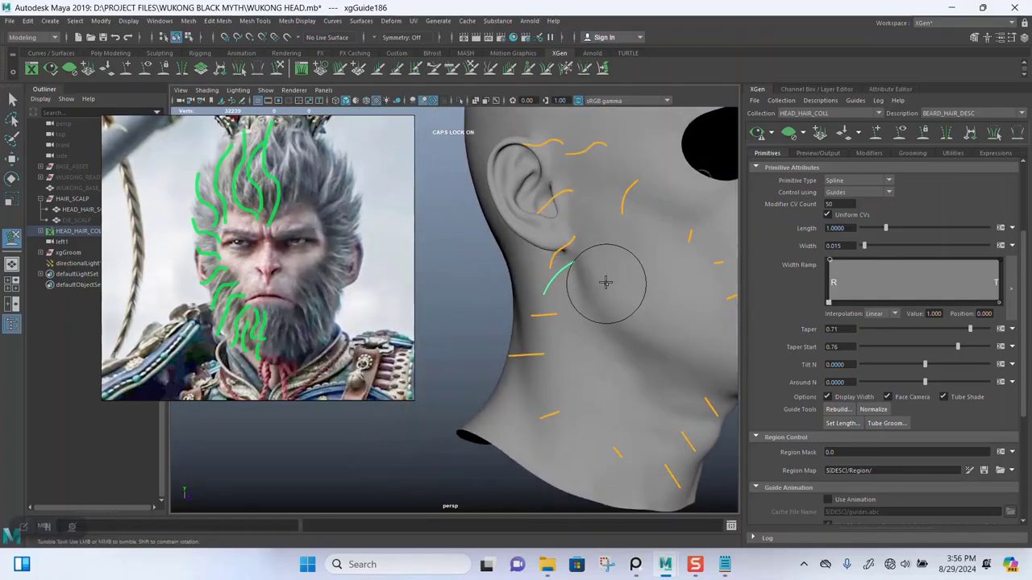
Step: Refine the guide just below the earlobe from several angles, giving its lower half a gentle wave
mouse_move(562, 313)
alt+mouse_down()
mouse_move(627, 293)
mouse_move(509, 349)
mouse_move(482, 318)
alt+mouse_up()
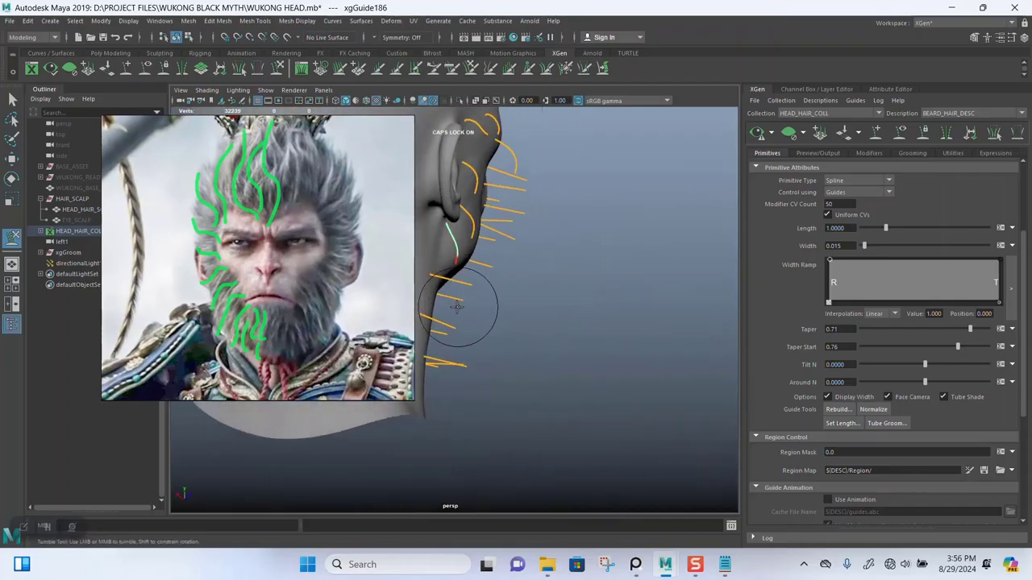
alt+drag(575, 295, 586, 230)
key(q)
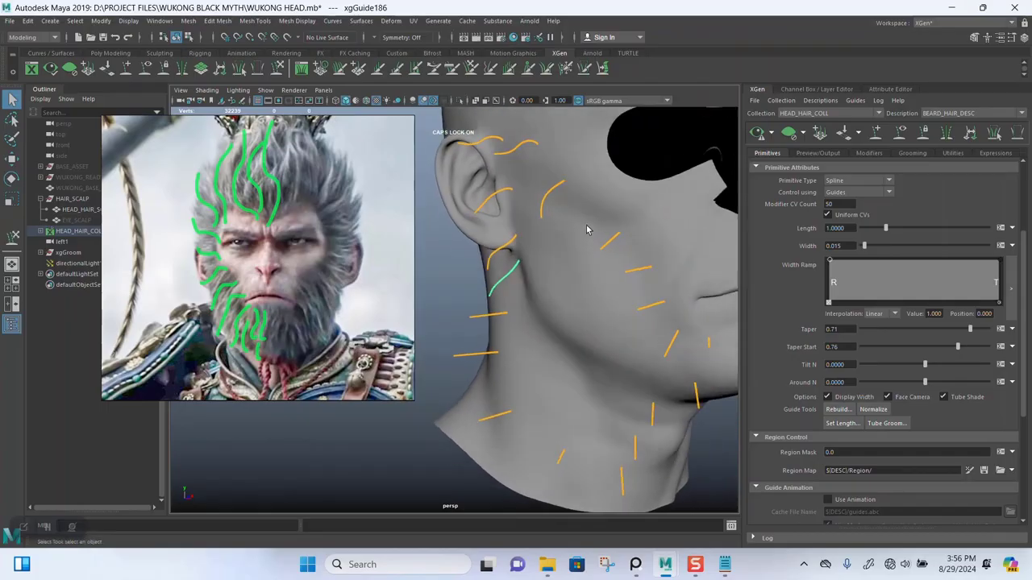
Step: Sculpt the topmost straight guide on the mid cheek into an S-shaped wave that flows down toward the jaw
alt+drag(610, 293, 623, 314)
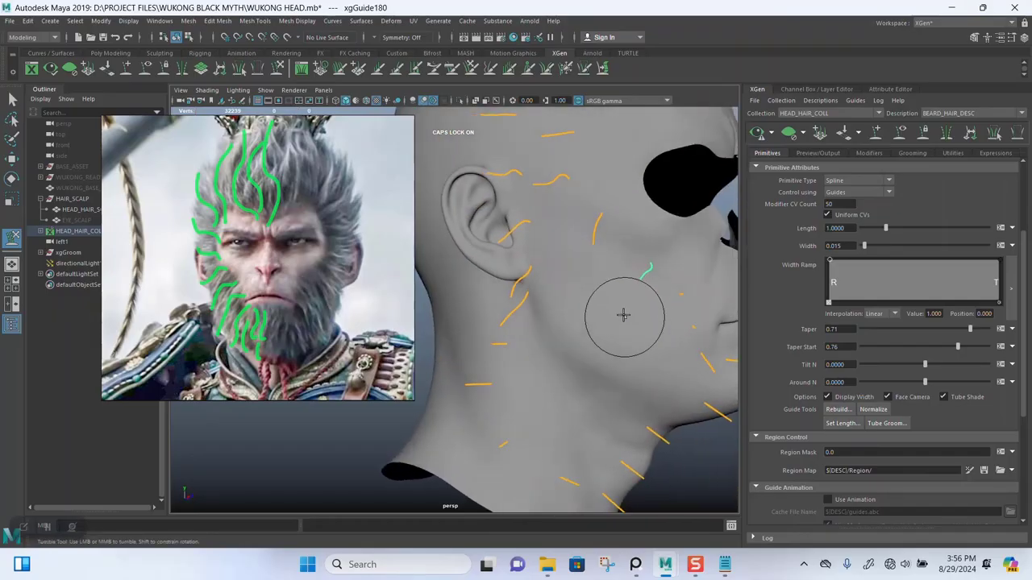
alt+drag(636, 349, 557, 331)
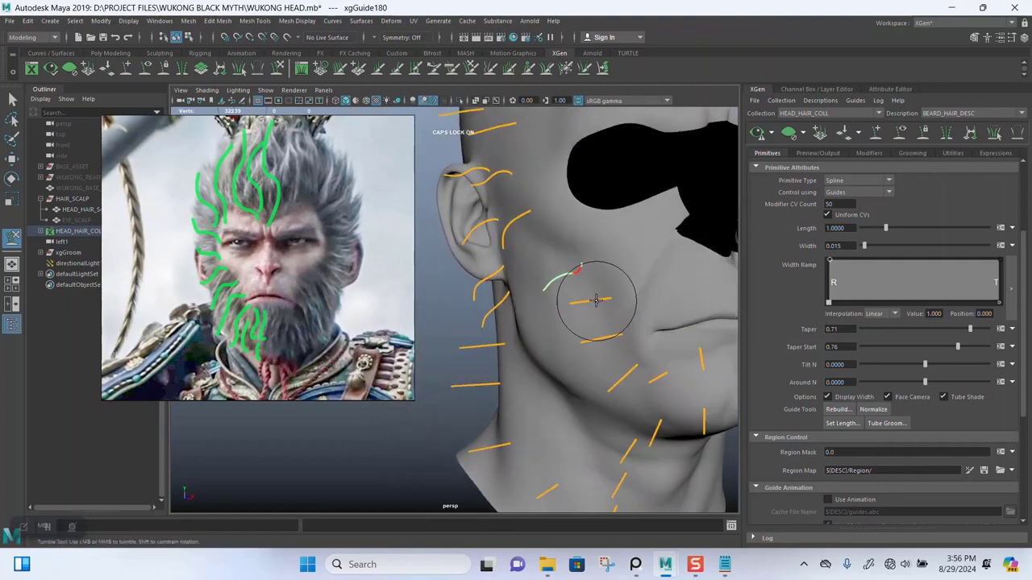
alt+drag(536, 324, 604, 272)
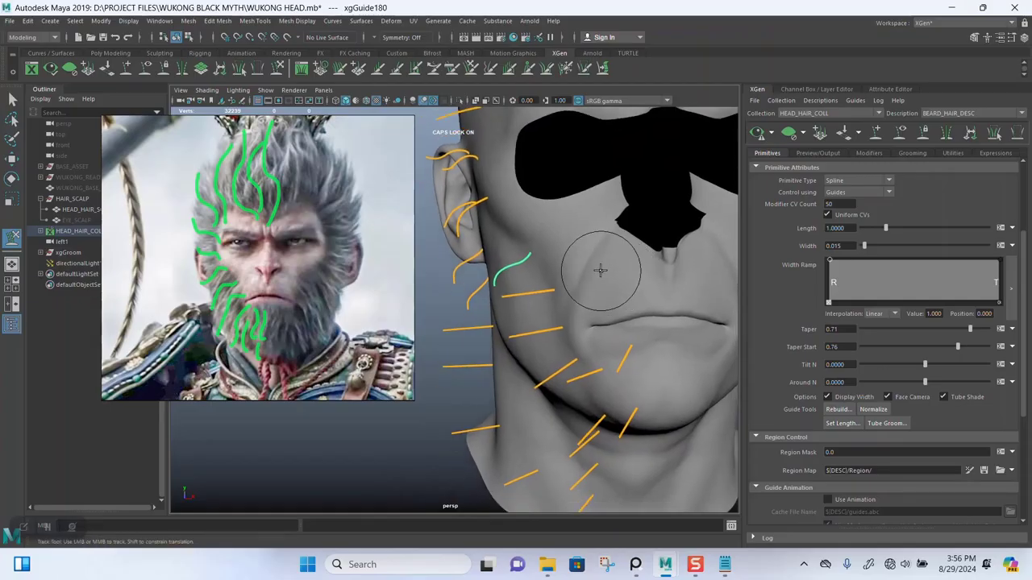
key(q)
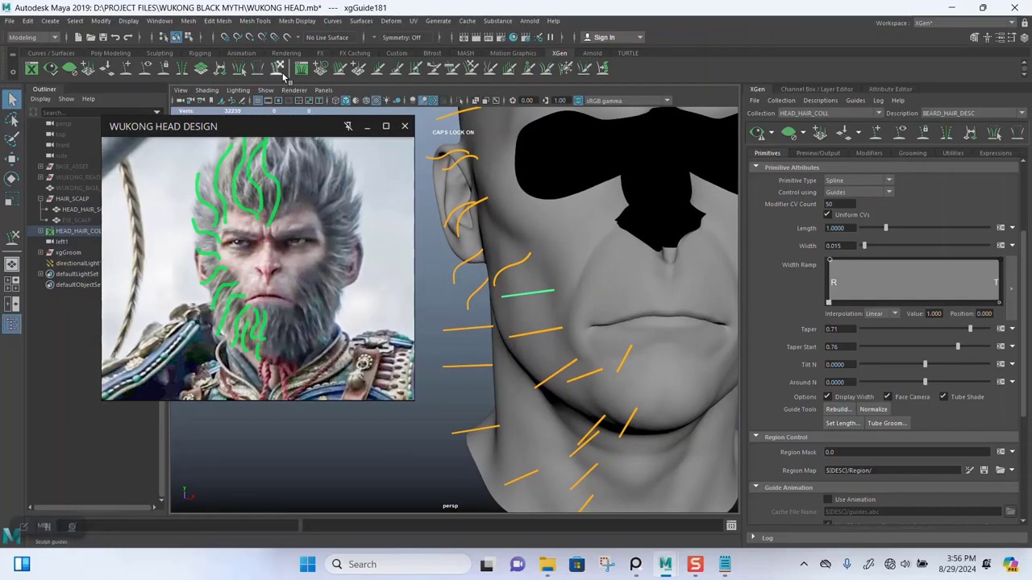
Step: Sculpt the next two cheek guides toward the mouth corner into downward waves lying close to the skin
mouse_move(495, 202)
alt+mouse_down()
mouse_move(557, 207)
mouse_move(507, 249)
mouse_move(594, 301)
mouse_move(542, 304)
mouse_move(604, 295)
mouse_move(564, 290)
mouse_move(596, 344)
mouse_move(565, 321)
mouse_move(573, 305)
mouse_move(598, 319)
alt+mouse_up()
scroll(558, 328, down, 3)
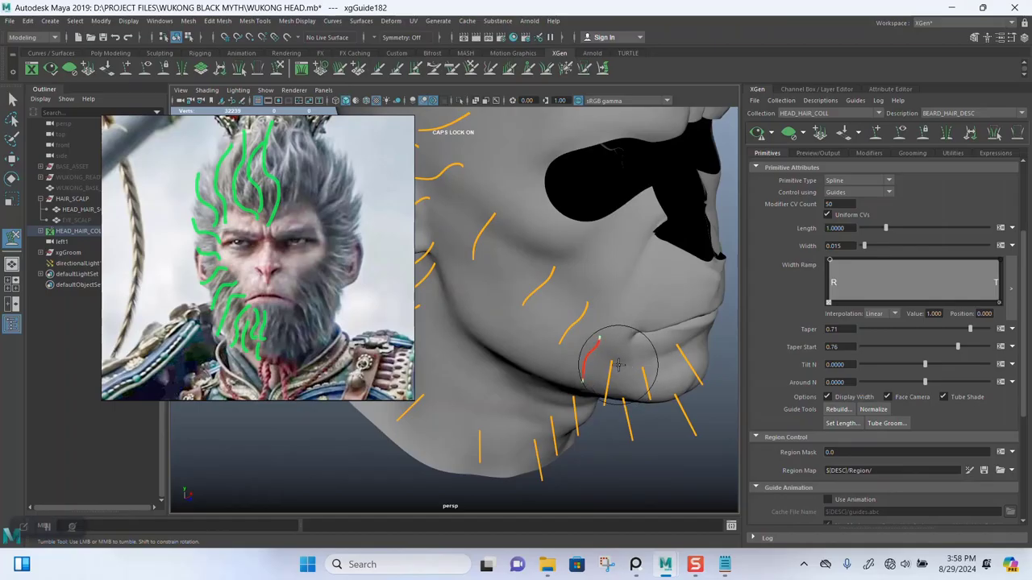
key(ctrl+z)
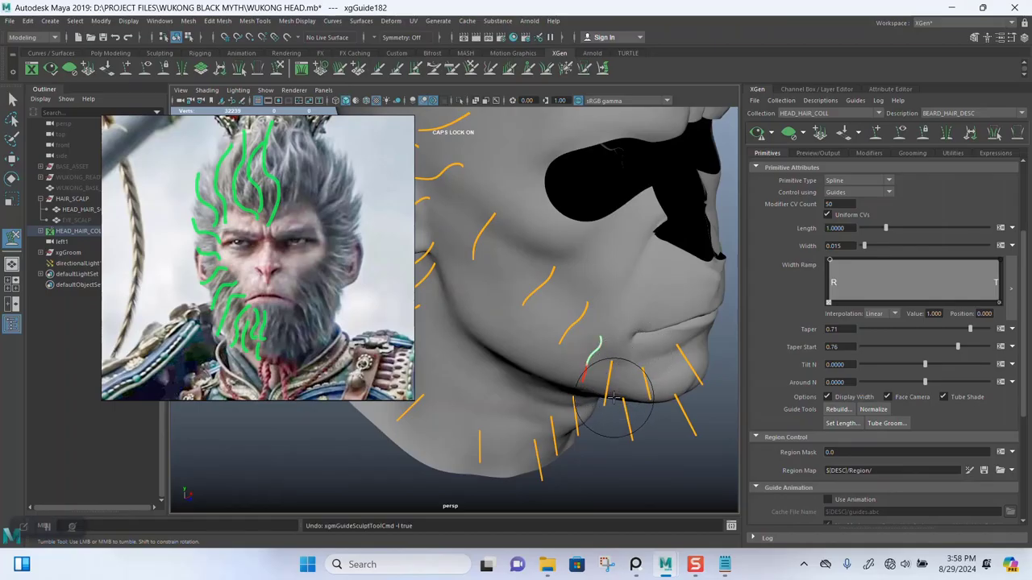
alt+drag(621, 441, 597, 304)
alt+drag(553, 330, 635, 336)
key(q)
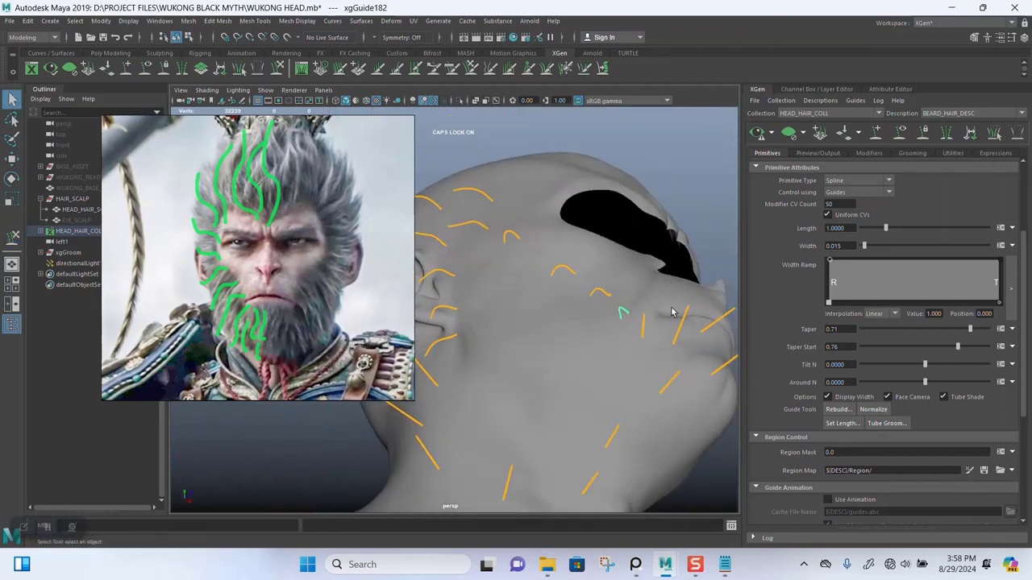
Step: Sculpt the lower cheek guide beside the chin so it curves downward along the jaw surface
key(y)
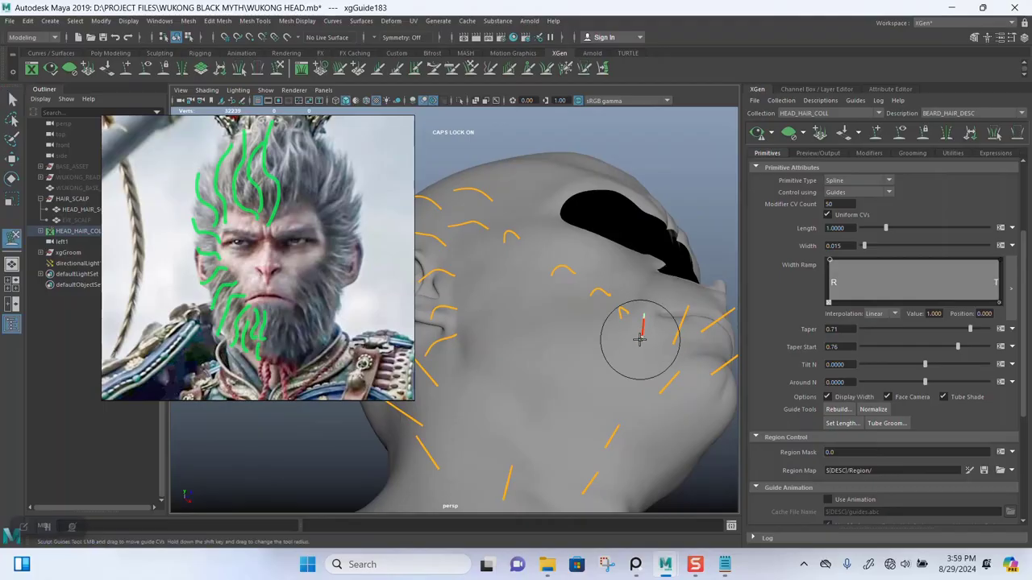
mouse_move(640, 334)
alt+mouse_down()
mouse_move(617, 341)
mouse_move(603, 295)
mouse_move(582, 337)
alt+mouse_up()
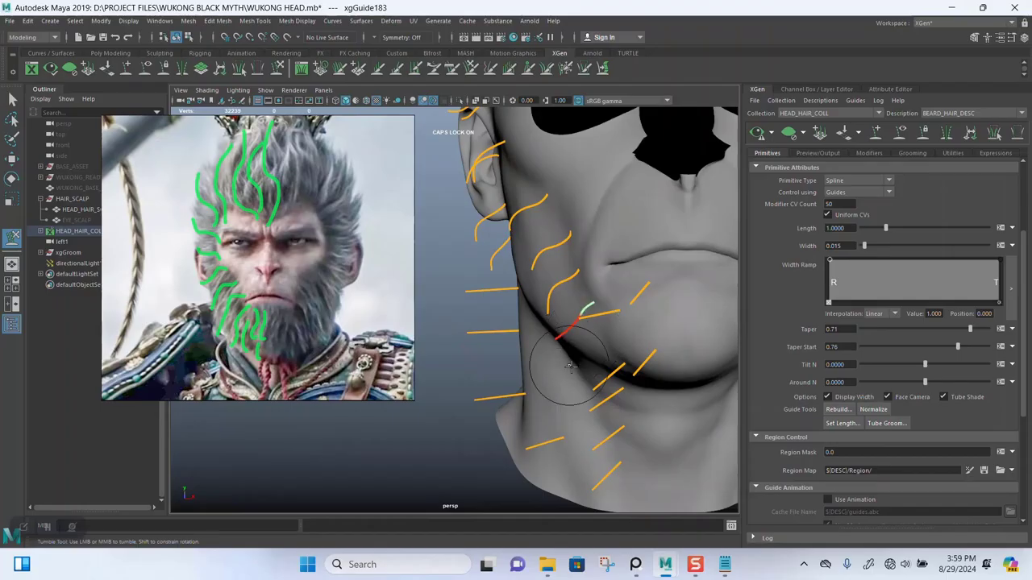
alt+drag(568, 373, 600, 365)
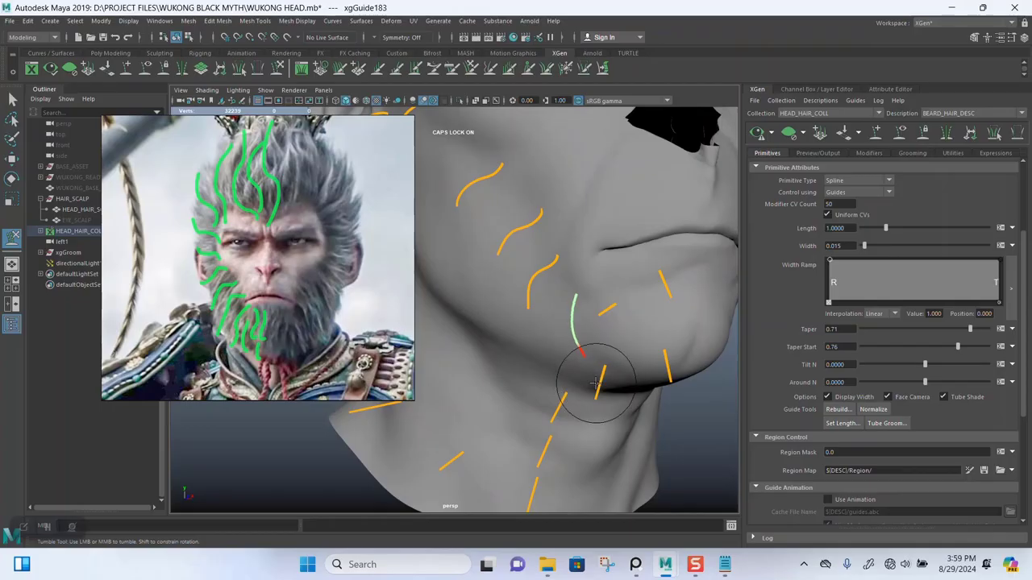
alt+drag(617, 339, 663, 357)
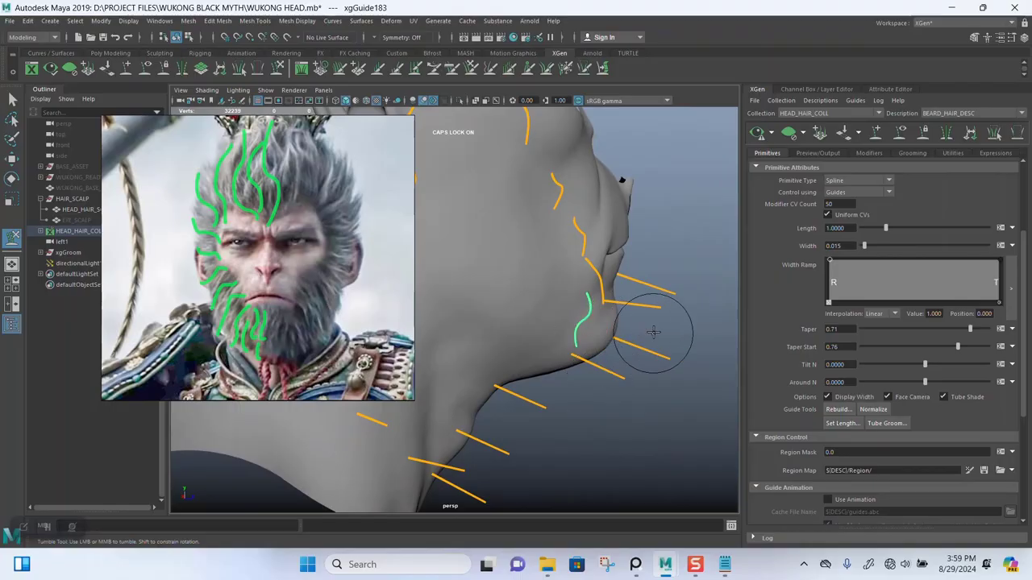
alt+drag(653, 332, 478, 339)
key(e)
key(q)
Step: Sculpt the guide on the side of the chin into a downward S-shaped wave
mouse_move(610, 306)
alt+mouse_down()
mouse_move(610, 357)
mouse_move(562, 307)
mouse_move(586, 300)
mouse_move(657, 329)
alt+mouse_up()
click(277, 69)
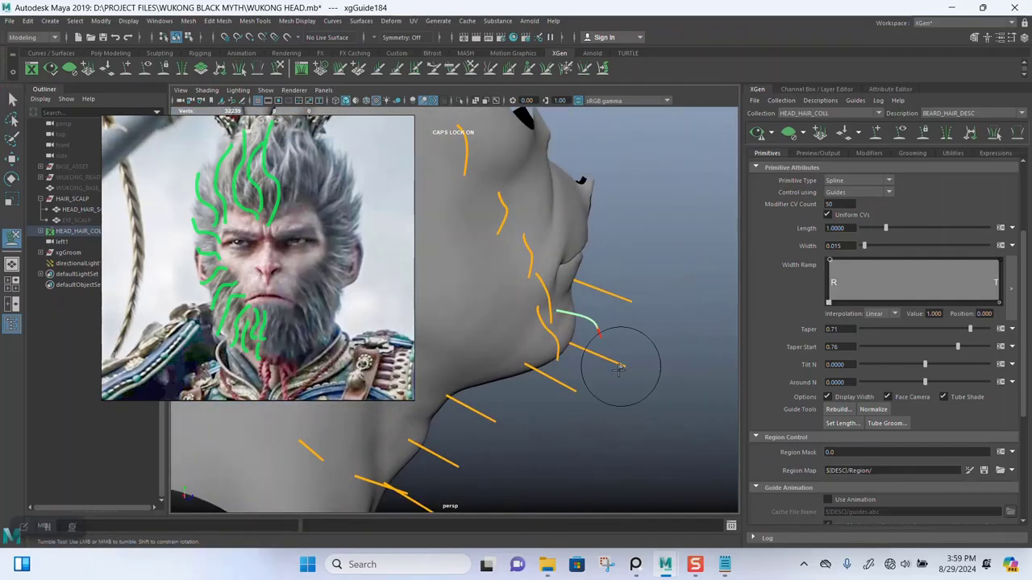
alt+drag(582, 404, 565, 416)
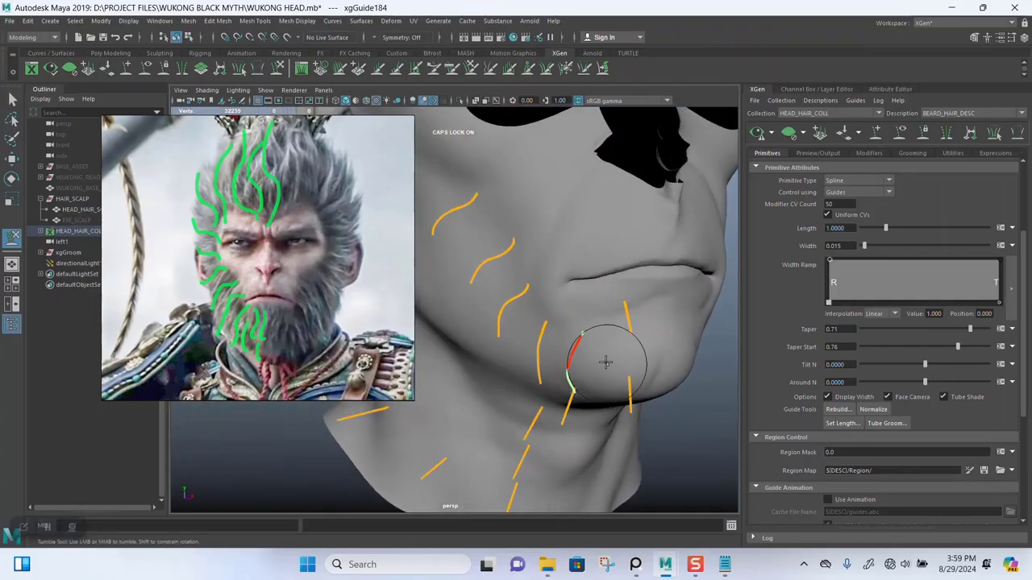
mouse_move(626, 368)
alt+mouse_down()
mouse_move(618, 242)
mouse_move(581, 265)
alt+mouse_up()
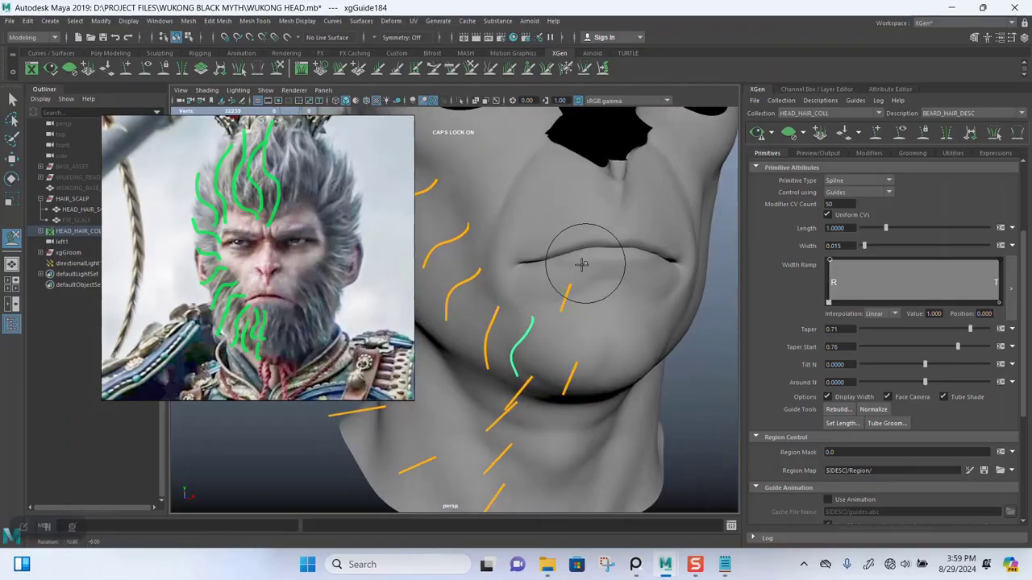
key(q)
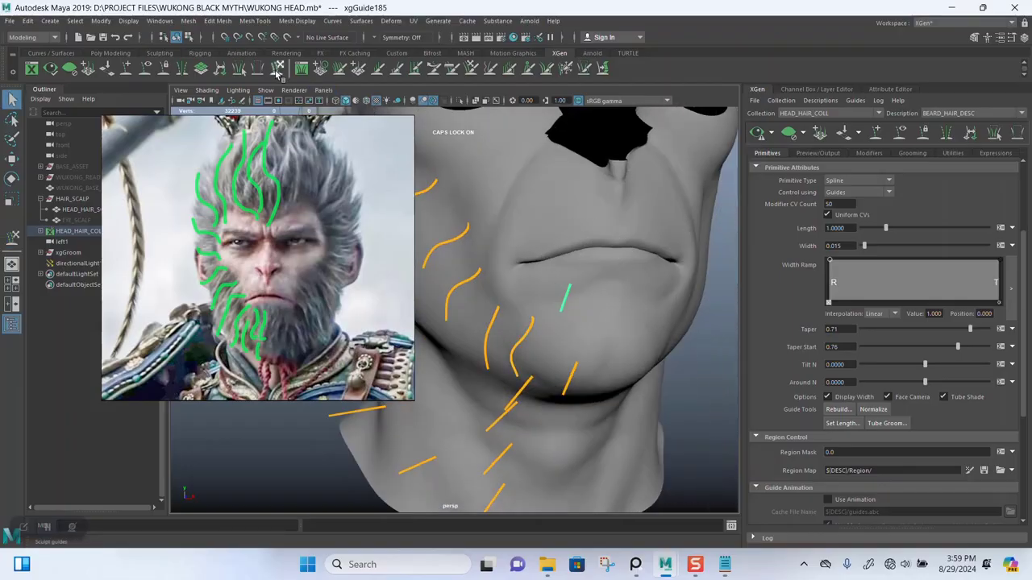
Step: Sculpt the guide just below the lower lip into a downward wave and scale it down to about 0.65
key(y)
mouse_move(553, 263)
alt+mouse_down()
mouse_move(557, 249)
mouse_move(534, 312)
alt+mouse_up()
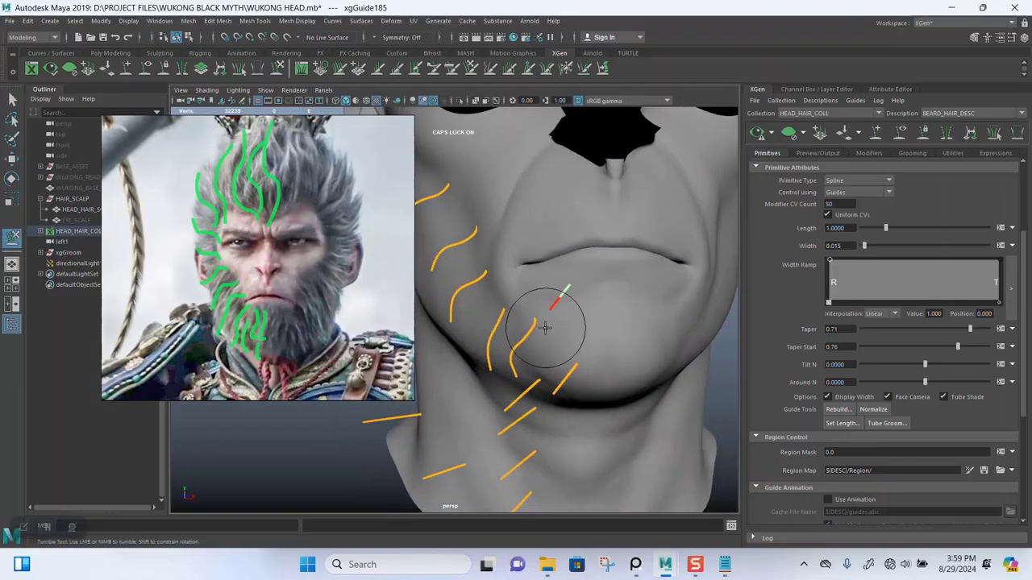
mouse_move(561, 350)
alt+mouse_down()
mouse_move(675, 306)
mouse_move(651, 365)
mouse_move(614, 324)
mouse_move(634, 315)
alt+mouse_up()
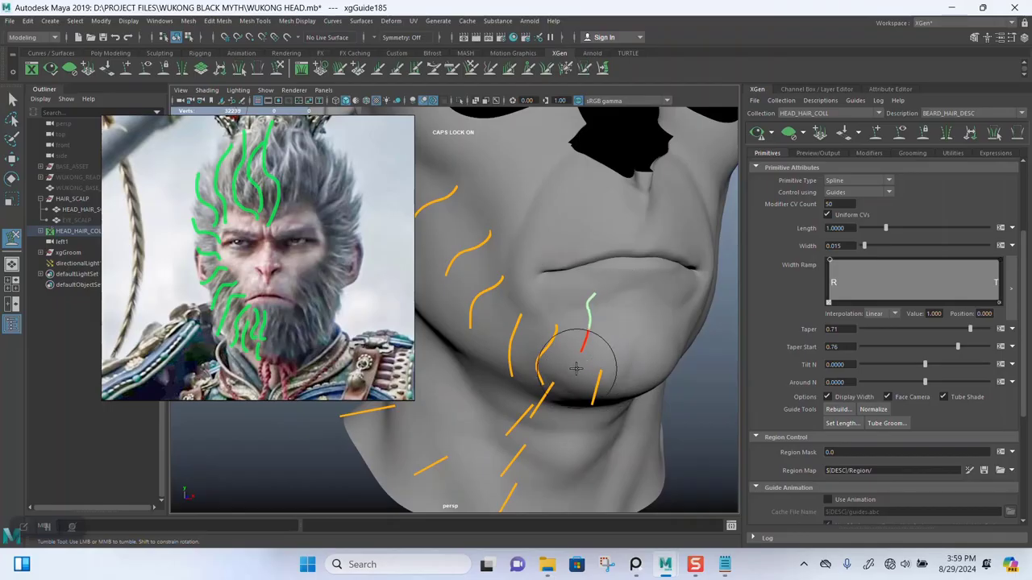
mouse_move(576, 368)
alt+mouse_down()
mouse_move(626, 334)
mouse_move(599, 345)
alt+mouse_up()
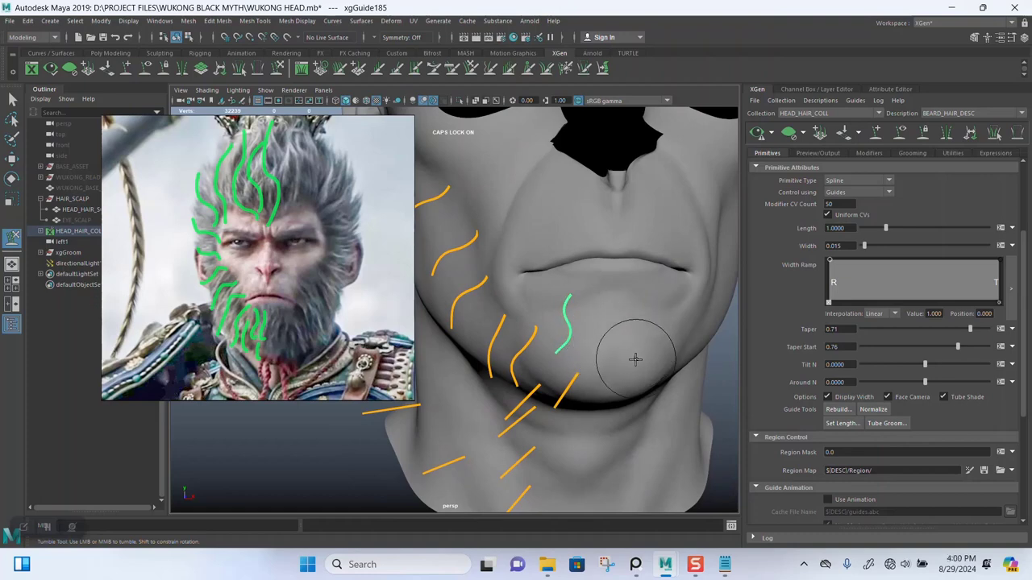
key(r)
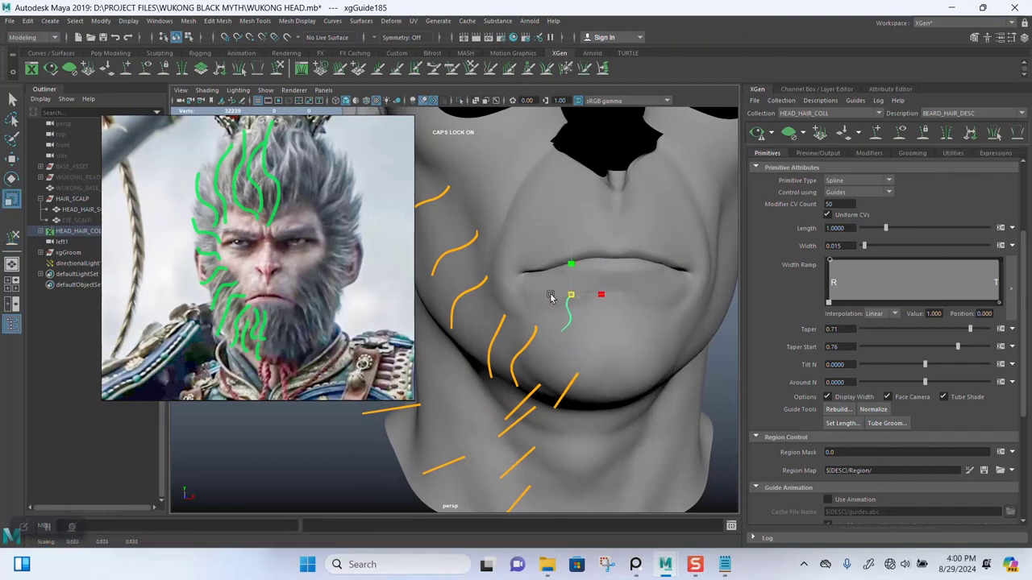
key(q)
Step: Sculpt the guide at the bottom of the chin so it bends downward past the chin edge
alt+drag(569, 302, 590, 386)
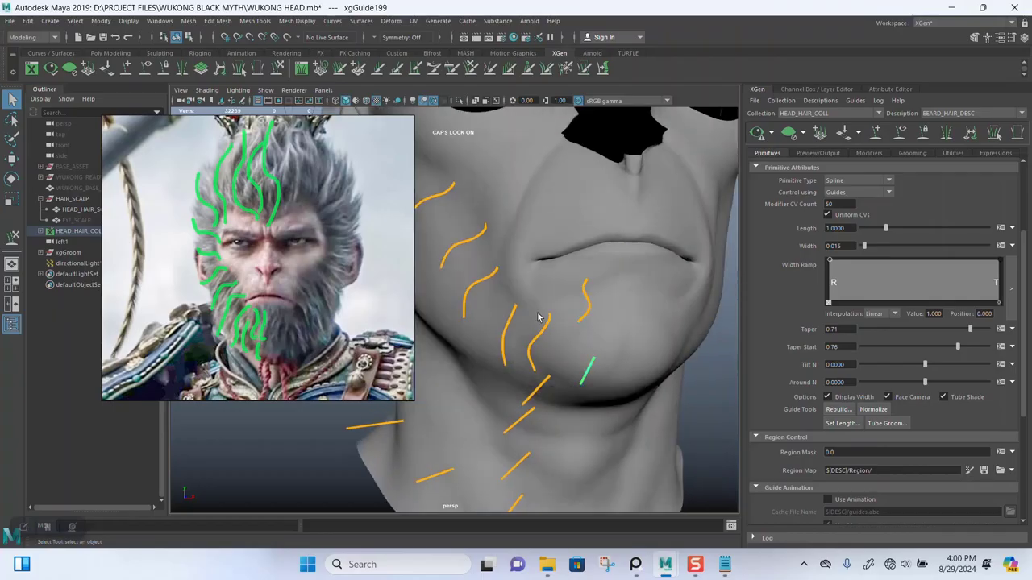
click(278, 69)
mouse_move(615, 313)
alt+mouse_down()
mouse_move(658, 337)
mouse_move(610, 331)
mouse_move(647, 346)
mouse_move(663, 373)
mouse_move(637, 346)
mouse_move(578, 370)
mouse_move(625, 373)
alt+mouse_up()
mouse_move(629, 411)
alt+mouse_down()
mouse_move(686, 411)
mouse_move(622, 419)
mouse_move(597, 376)
mouse_move(604, 369)
alt+mouse_up()
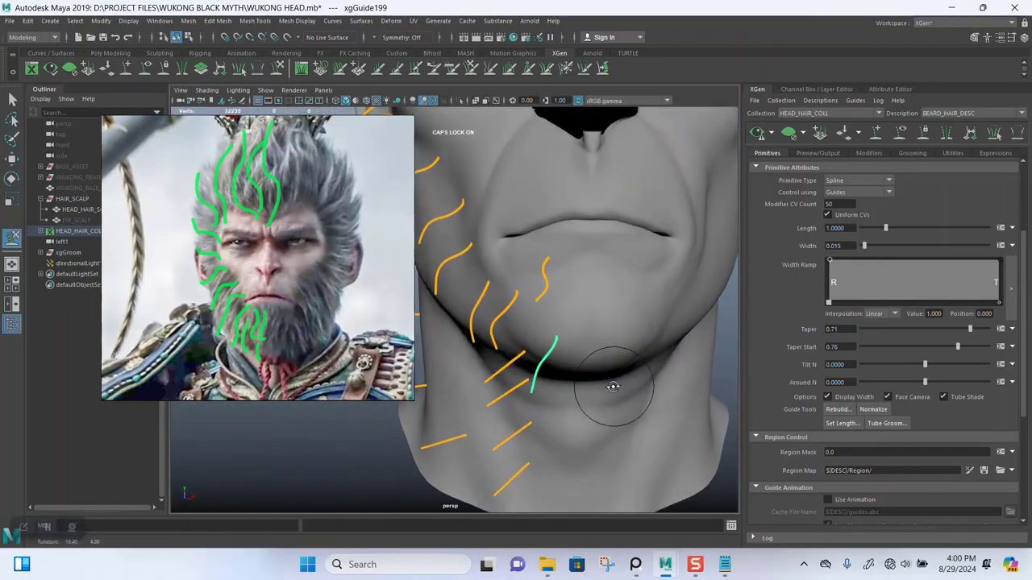
alt+drag(569, 417, 573, 304)
Step: Scale up the chin-bottom guide so it hangs longer below the chin
key(w)
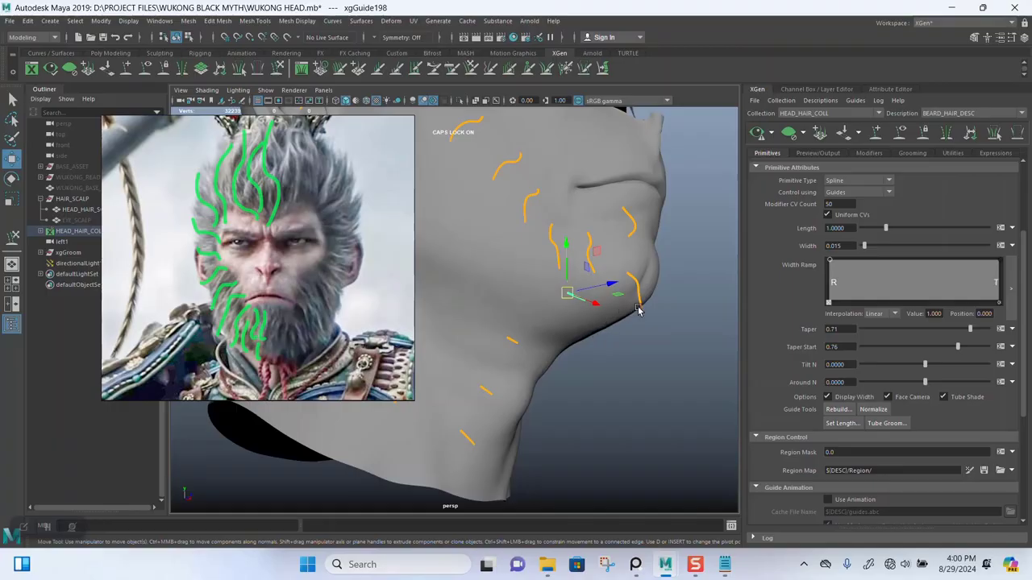
alt+drag(637, 310, 674, 345)
key(r)
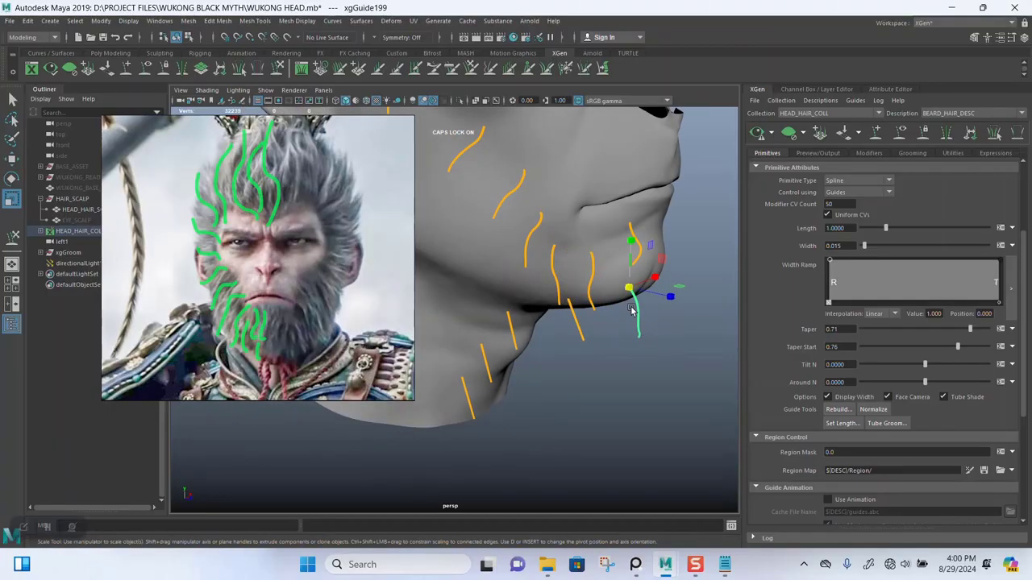
drag(630, 288, 650, 306)
mouse_move(608, 339)
alt+mouse_down()
mouse_move(567, 345)
mouse_move(642, 363)
mouse_move(576, 329)
mouse_move(573, 318)
mouse_move(623, 327)
mouse_move(603, 337)
alt+mouse_up()
click(654, 353)
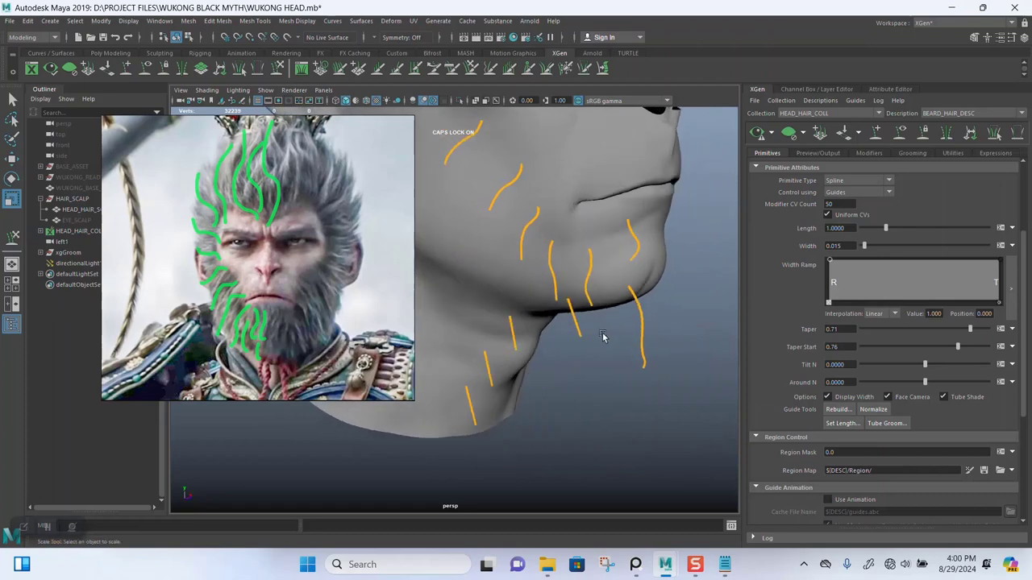
Step: Lengthen the guide under the jaw behind the chin and sculpt it into a downward curve
click(579, 324)
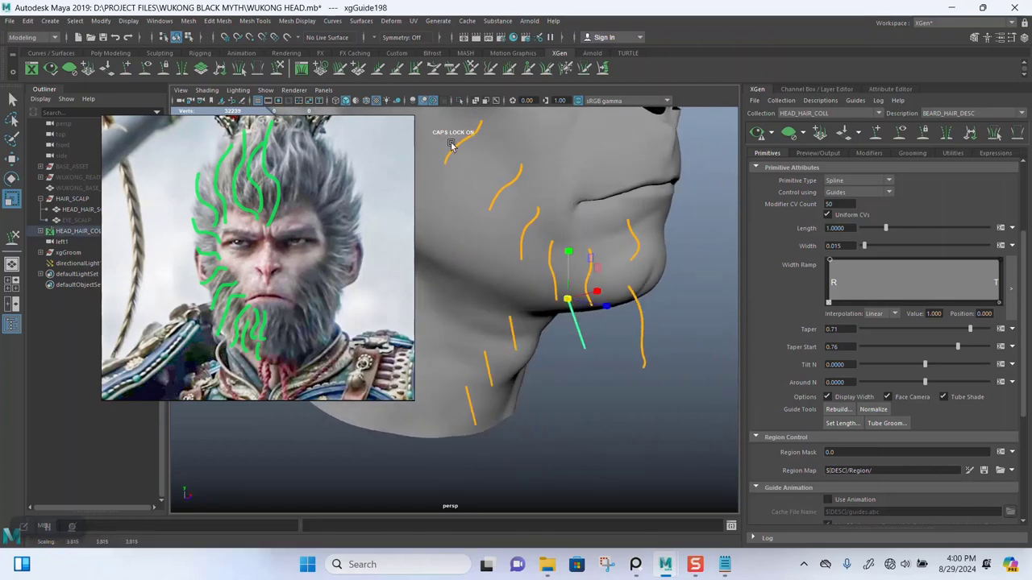
click(280, 70)
mouse_move(441, 251)
alt+mouse_down()
mouse_move(482, 259)
mouse_move(571, 333)
mouse_move(566, 299)
mouse_move(531, 351)
mouse_move(575, 326)
mouse_move(618, 330)
mouse_move(583, 365)
mouse_move(568, 350)
mouse_move(553, 295)
mouse_move(576, 311)
mouse_move(533, 321)
alt+mouse_up()
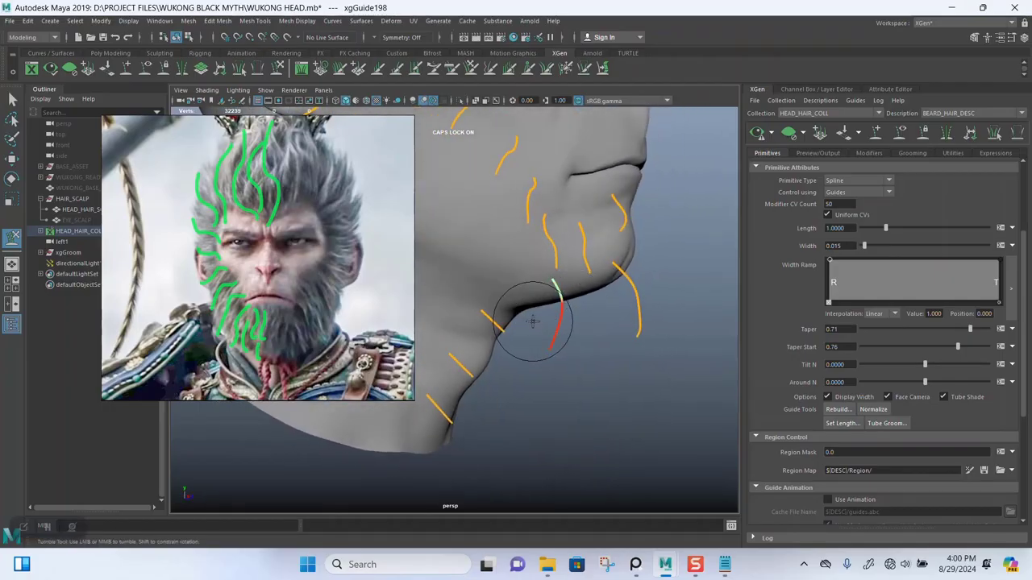
key(q)
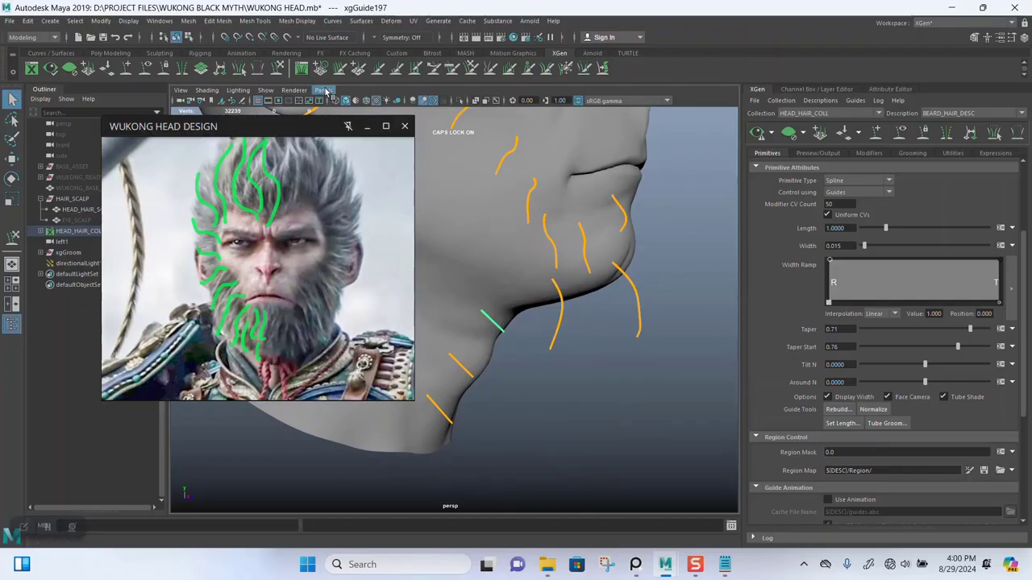
Step: Sculpt the uppermost throat guide into a curve that hangs downward
click(278, 70)
alt+middle_drag(609, 282, 659, 259)
alt+drag(659, 259, 643, 337)
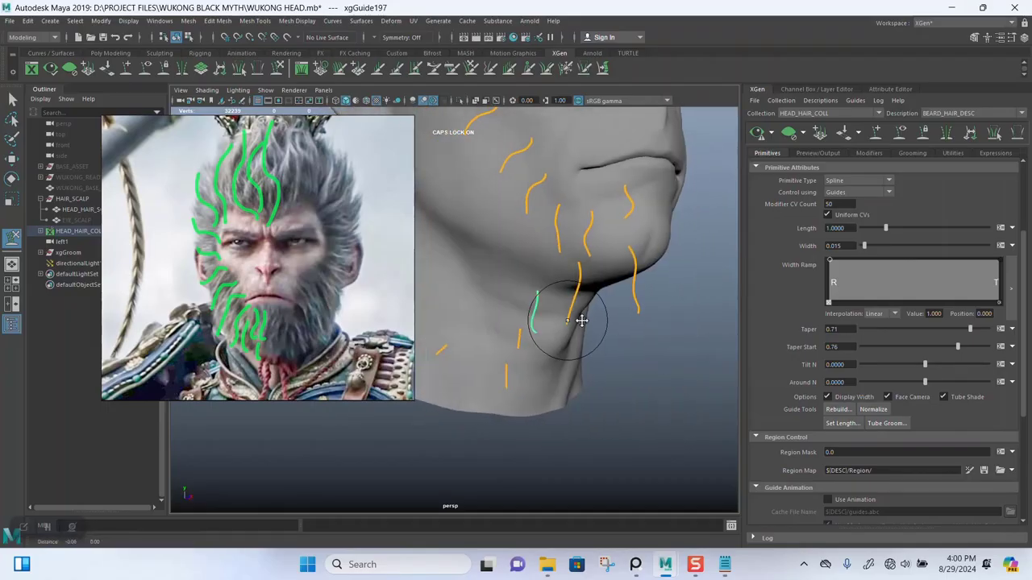
alt+middle_drag(486, 289, 559, 283)
alt+drag(559, 283, 591, 290)
Step: Copy the shape of the uppermost throat guide and paste it onto the three straight guides down the throat
right_click(572, 282)
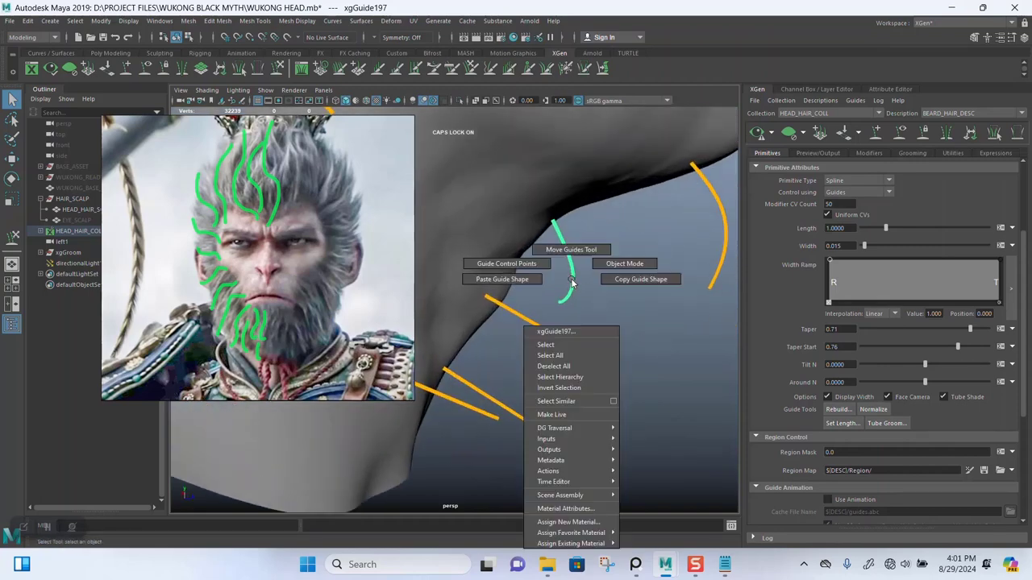
right_drag(545, 277, 619, 280)
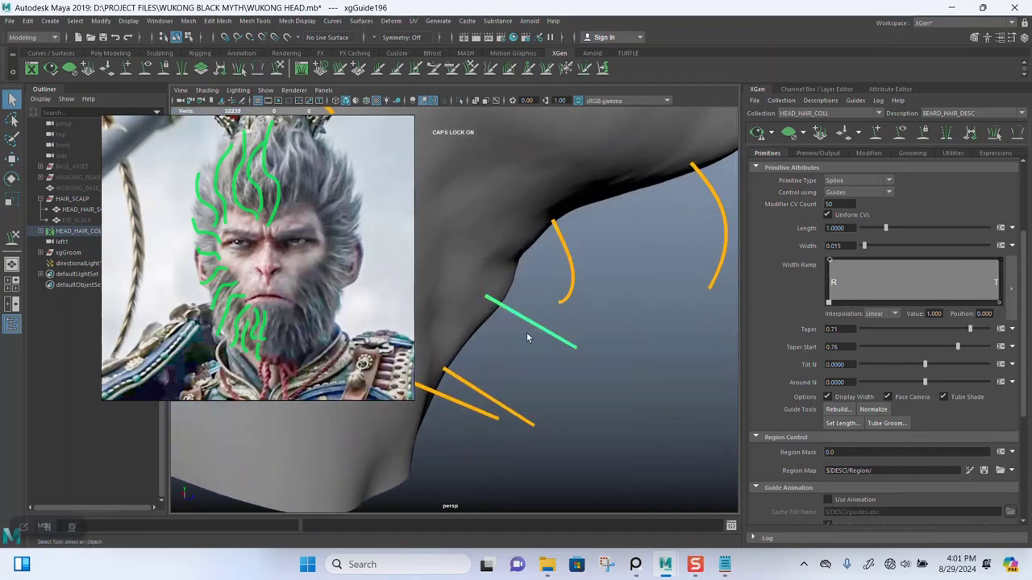
right_click(535, 307)
click(467, 306)
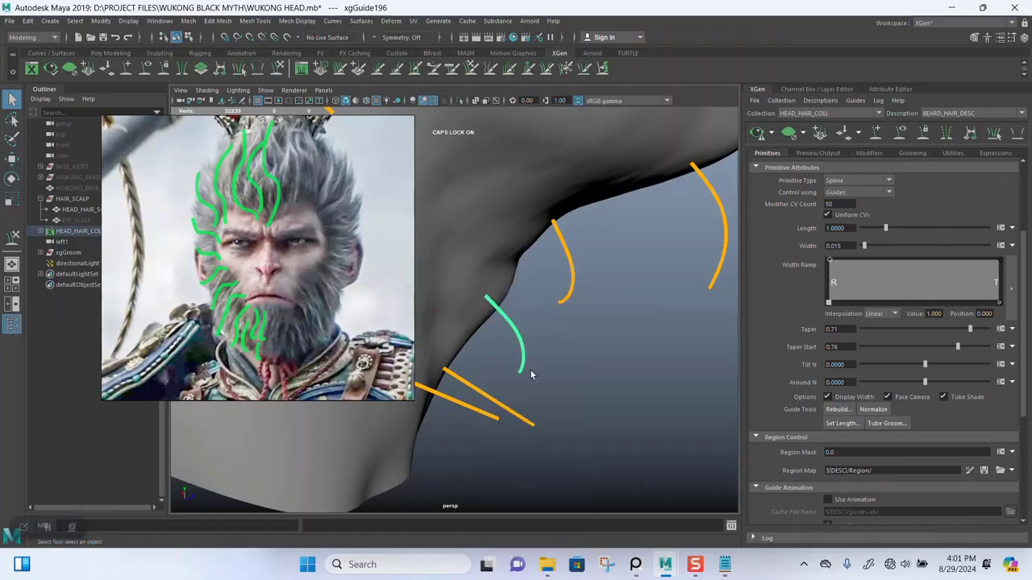
right_click(522, 422)
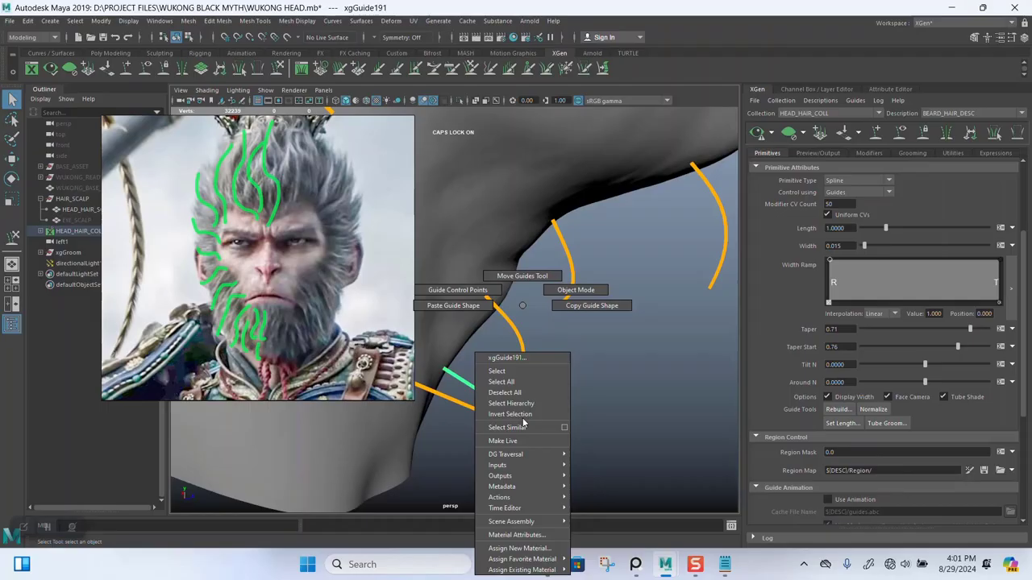
click(461, 302)
alt+drag(551, 414, 501, 362)
right_click(514, 363)
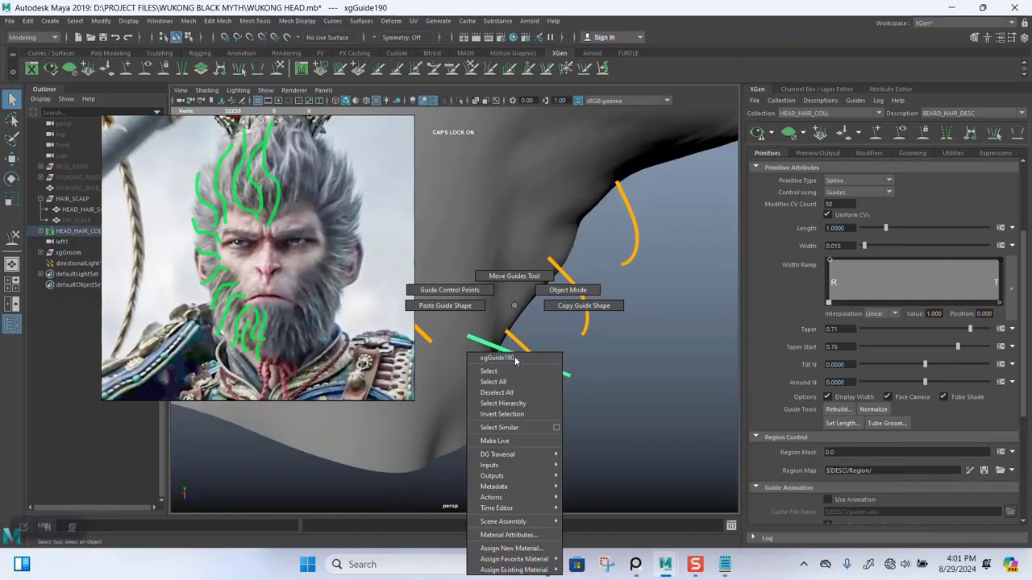
click(464, 308)
Step: Paste the copied guide shape onto the remaining straight guides along the side of the neck
alt+drag(603, 390, 594, 410)
right_drag(613, 305, 591, 311)
alt+drag(612, 346, 535, 313)
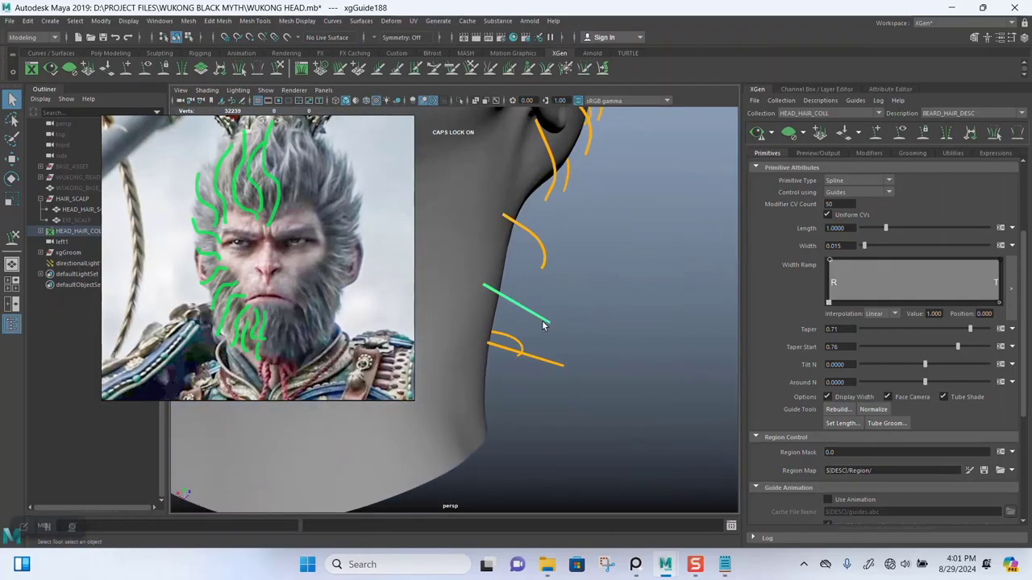
right_drag(543, 325, 506, 308)
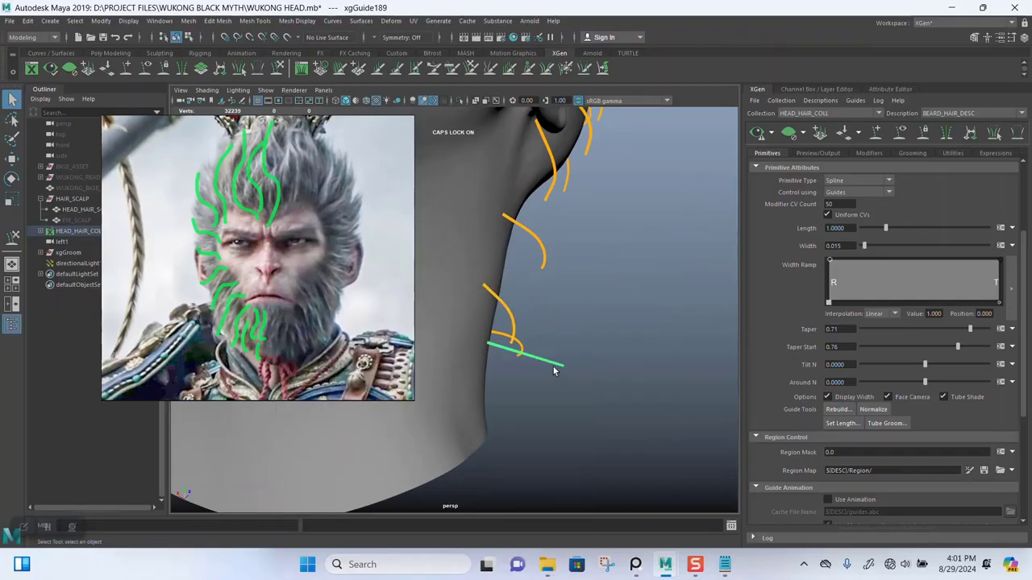
right_drag(554, 368, 488, 313)
Step: Sculpt the guide at the lower side of the neck so it bends outward and hangs downward
alt+drag(542, 352, 488, 344)
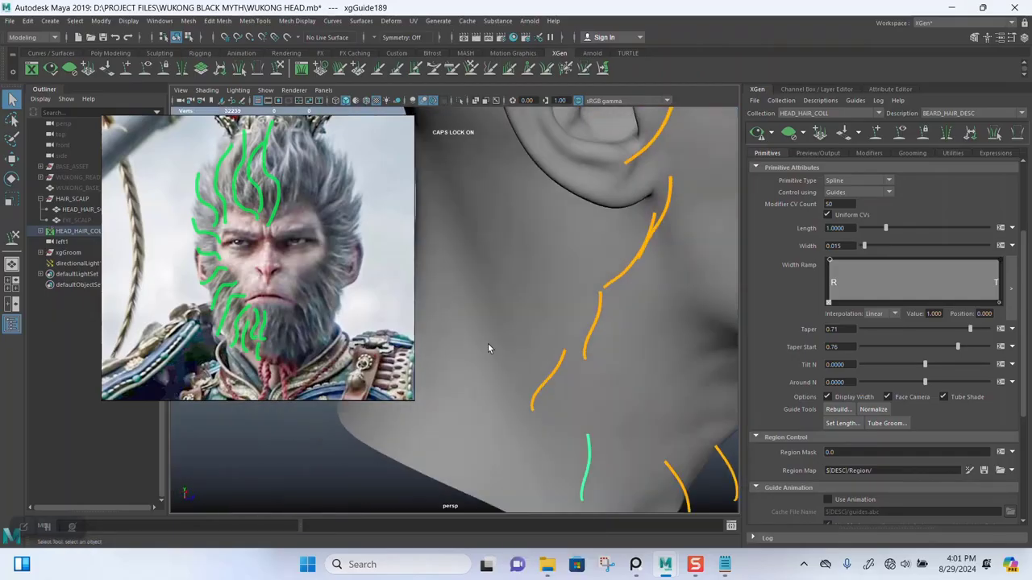
scroll(585, 362, down, 4)
alt+drag(586, 331, 556, 312)
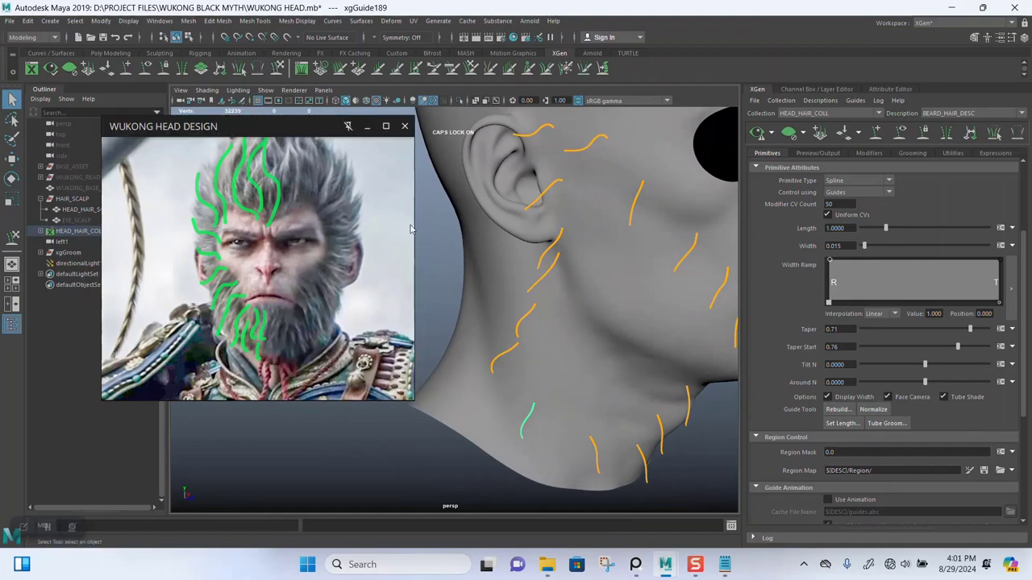
click(277, 70)
alt+middle_drag(551, 370, 569, 324)
mouse_move(570, 326)
alt+mouse_down()
mouse_move(541, 304)
mouse_move(546, 357)
mouse_move(598, 349)
mouse_move(541, 401)
mouse_move(527, 376)
mouse_move(514, 416)
alt+mouse_up()
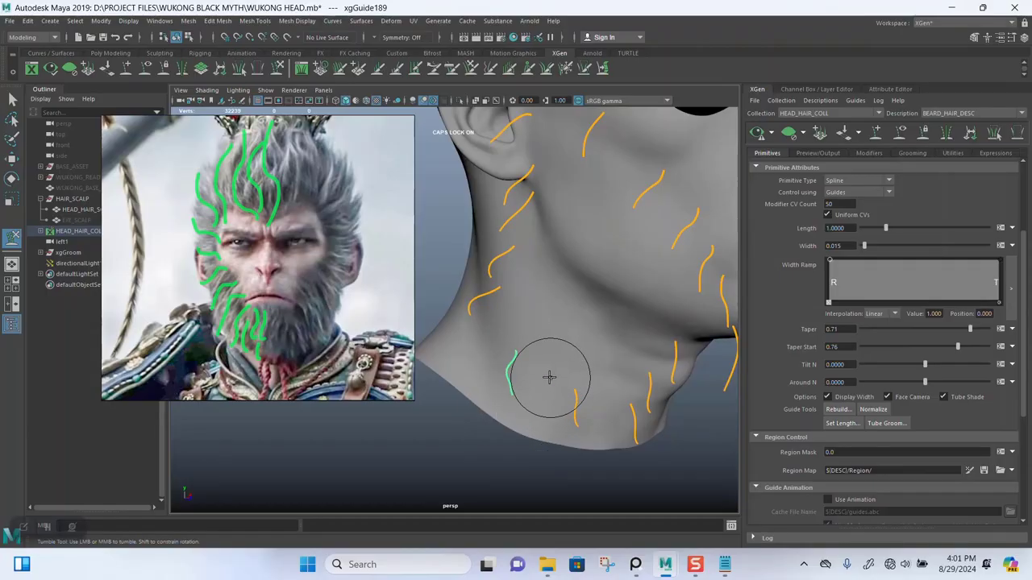
alt+drag(549, 378, 577, 420)
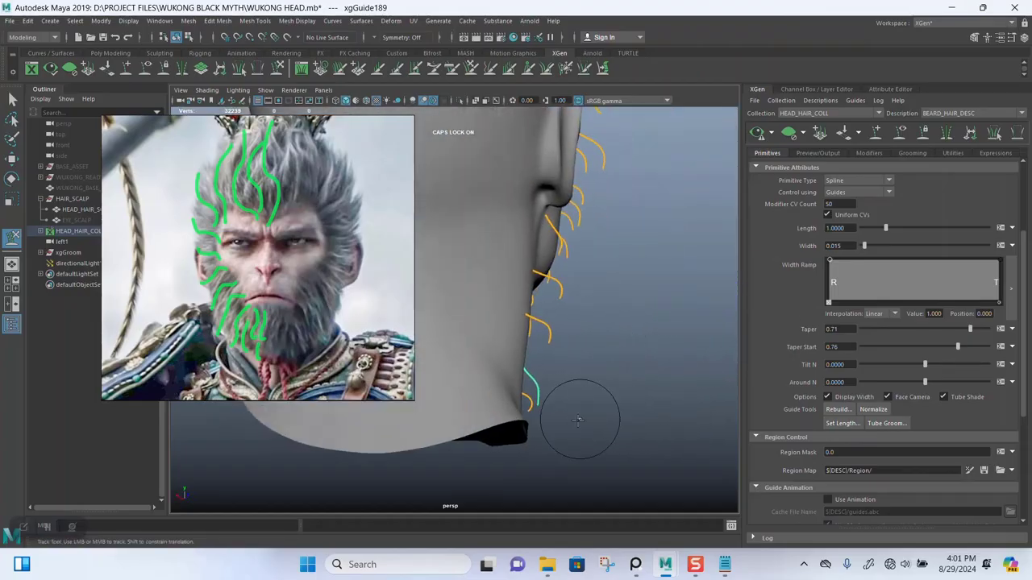
Step: Sculpt the two neck-side guides below the ear so their tips hang downward, closer to the neck
alt+drag(626, 389, 583, 353)
key(w)
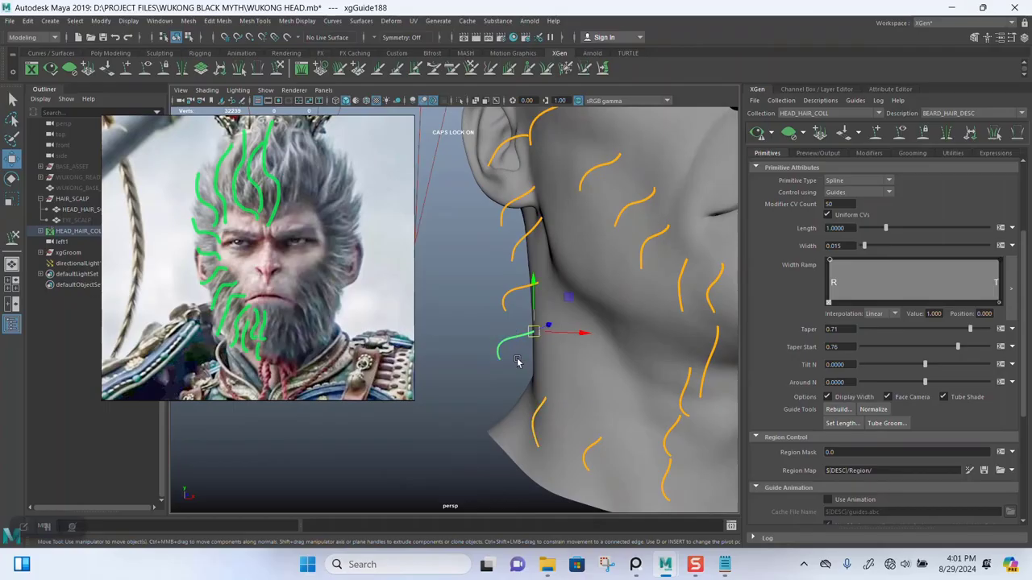
key(y)
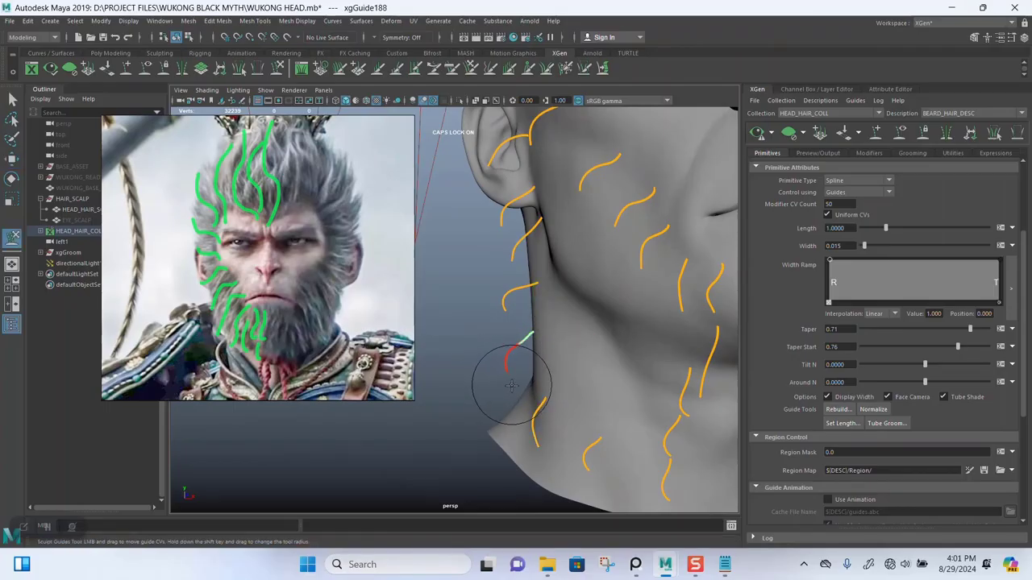
key(w)
drag(501, 289, 514, 309)
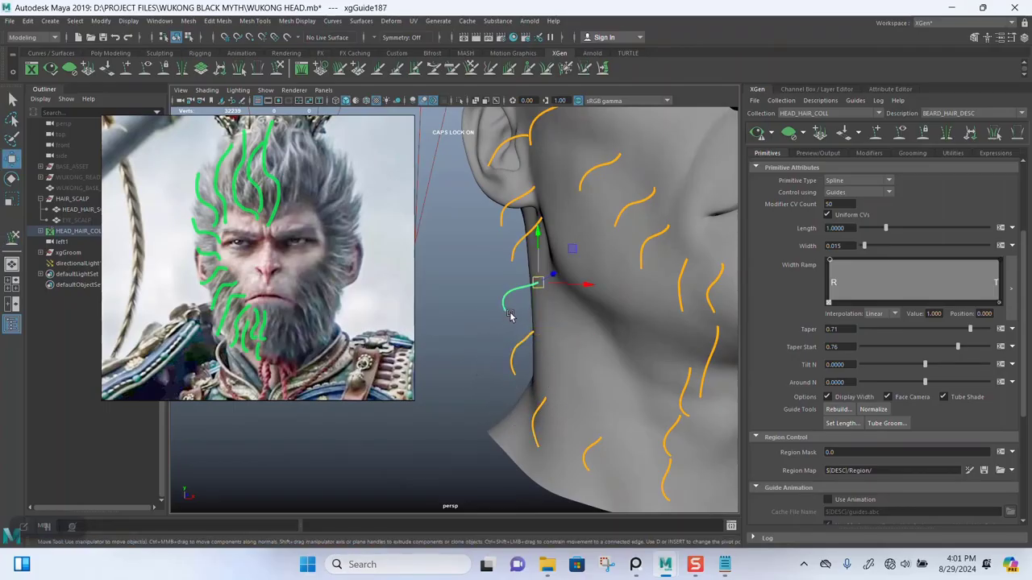
key(y)
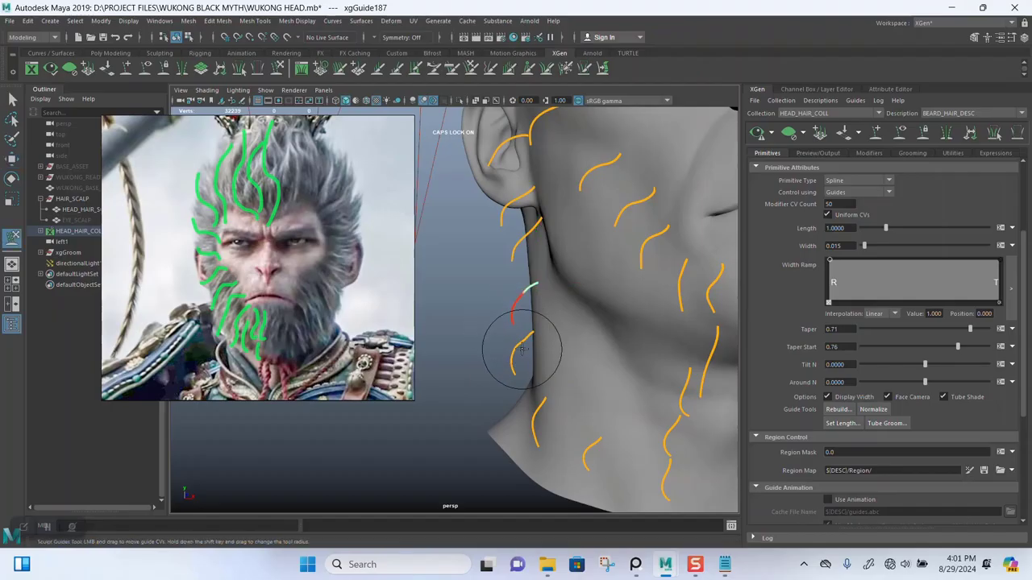
Step: Sculpt the front guide on the temple above the ear into a wavy S-curve
alt+drag(530, 339, 594, 226)
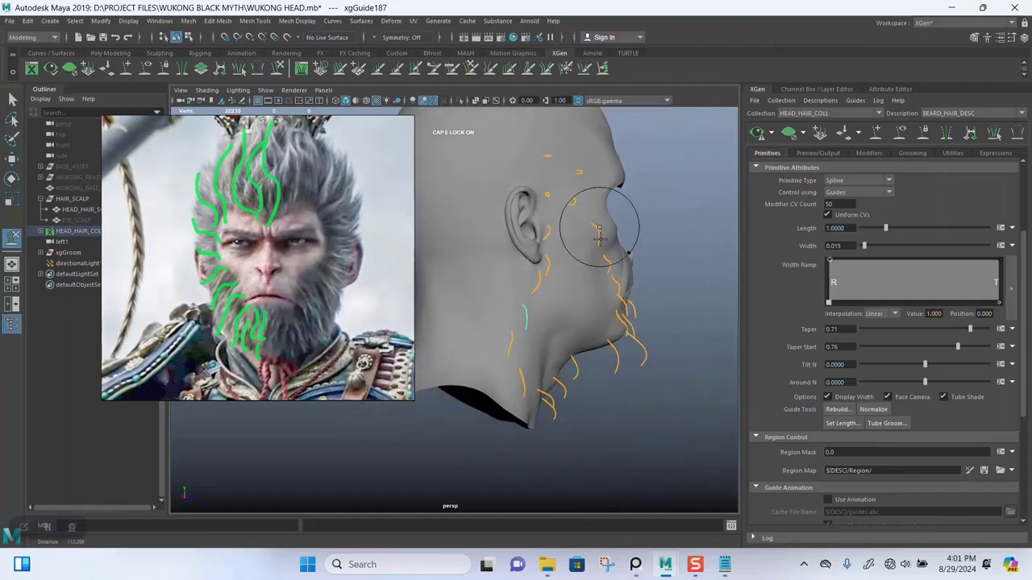
alt+drag(603, 277, 589, 323)
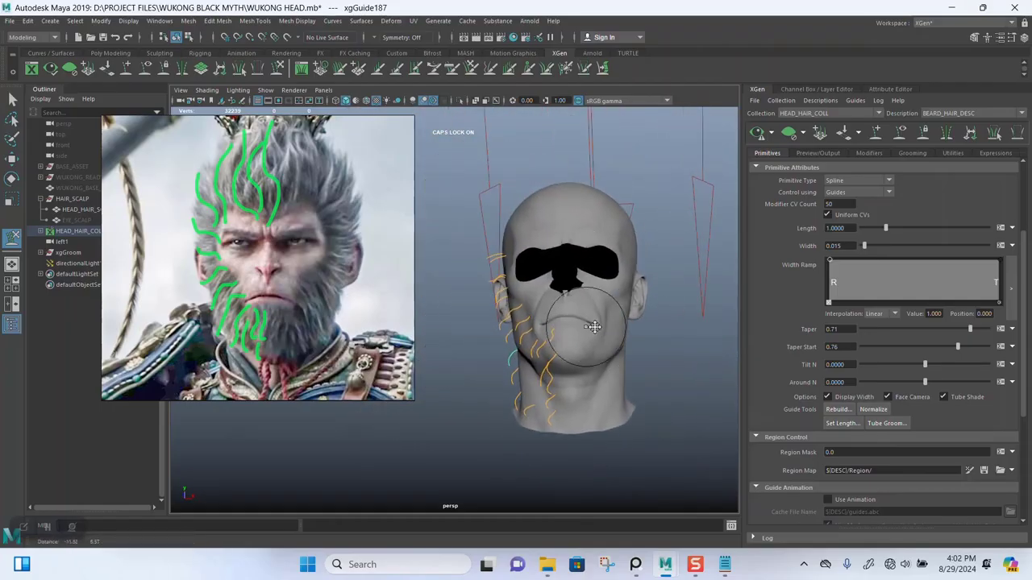
alt+right_drag(590, 322, 563, 292)
alt+drag(562, 293, 587, 333)
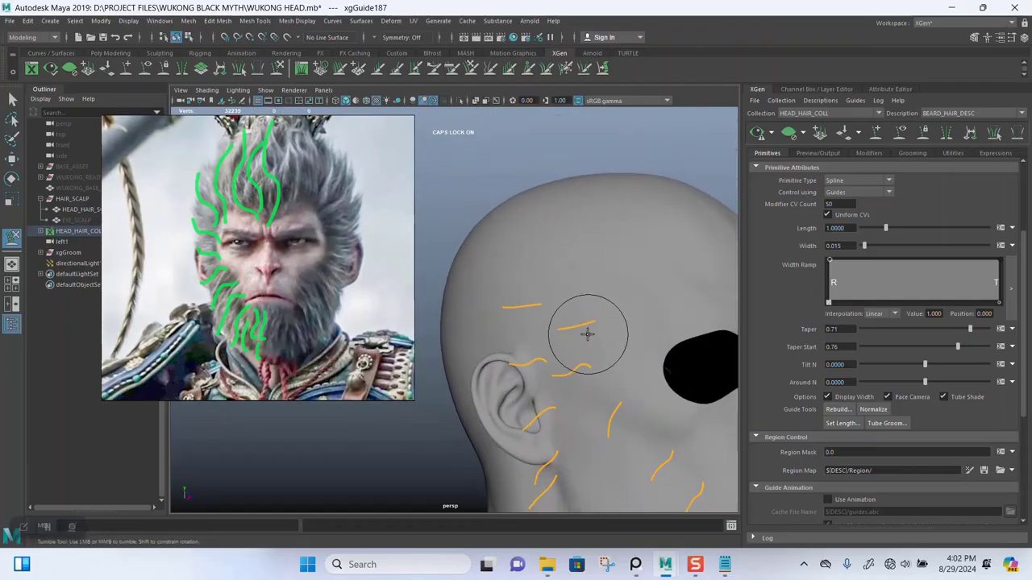
key(q)
click(585, 331)
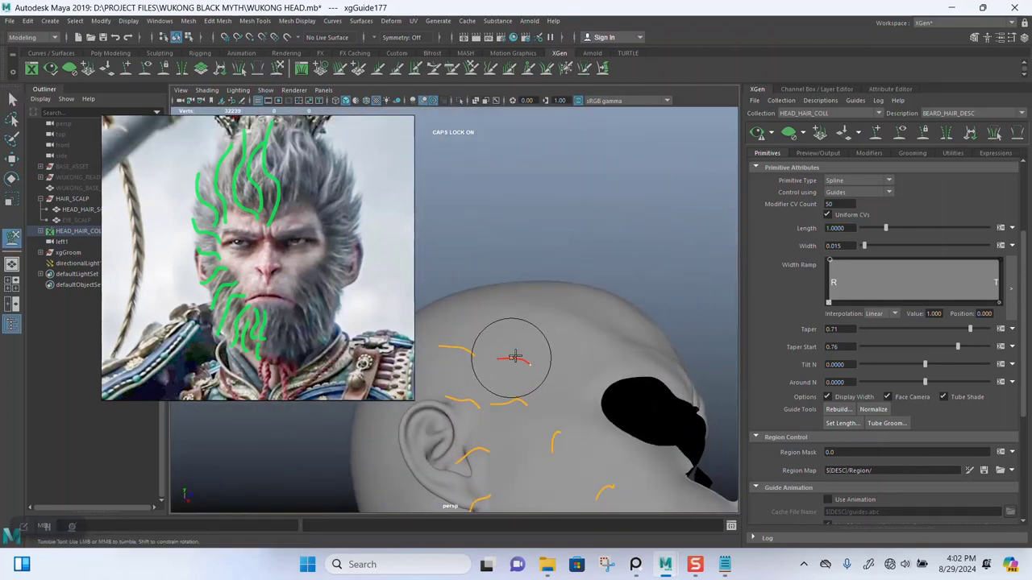
alt+drag(583, 275, 534, 389)
alt+middle_drag(535, 389, 562, 432)
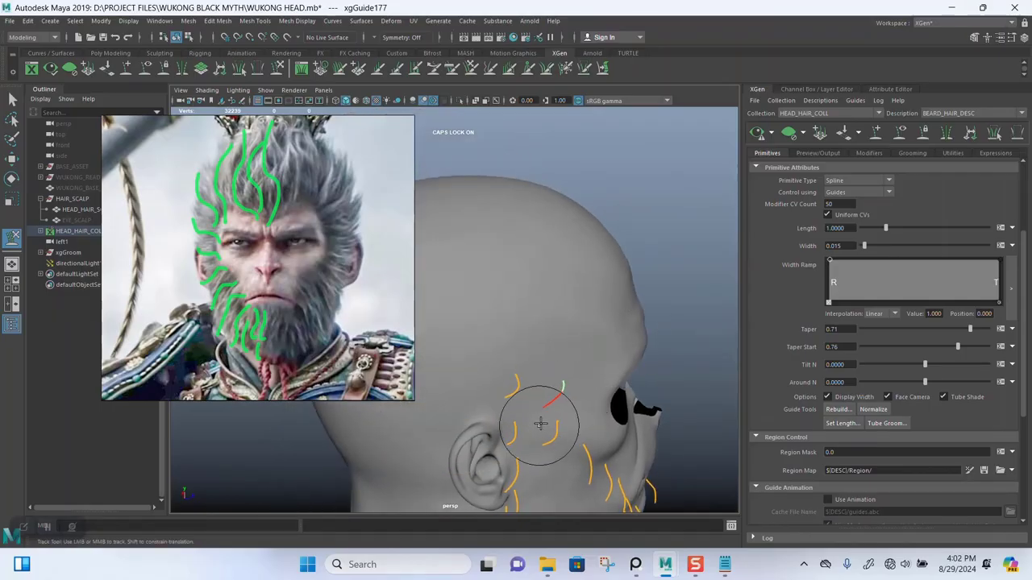
alt+drag(541, 423, 553, 428)
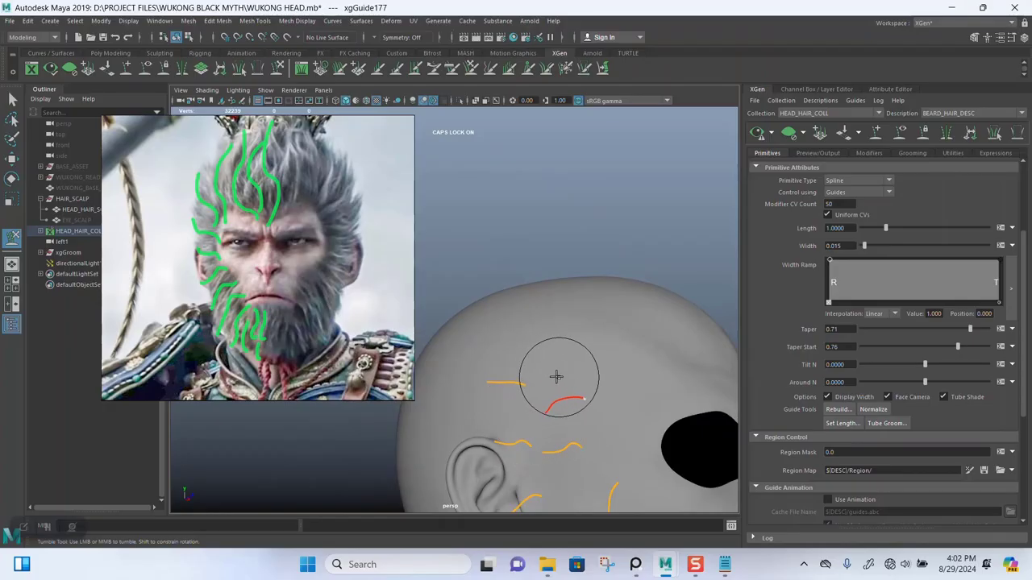
alt+drag(604, 347, 562, 379)
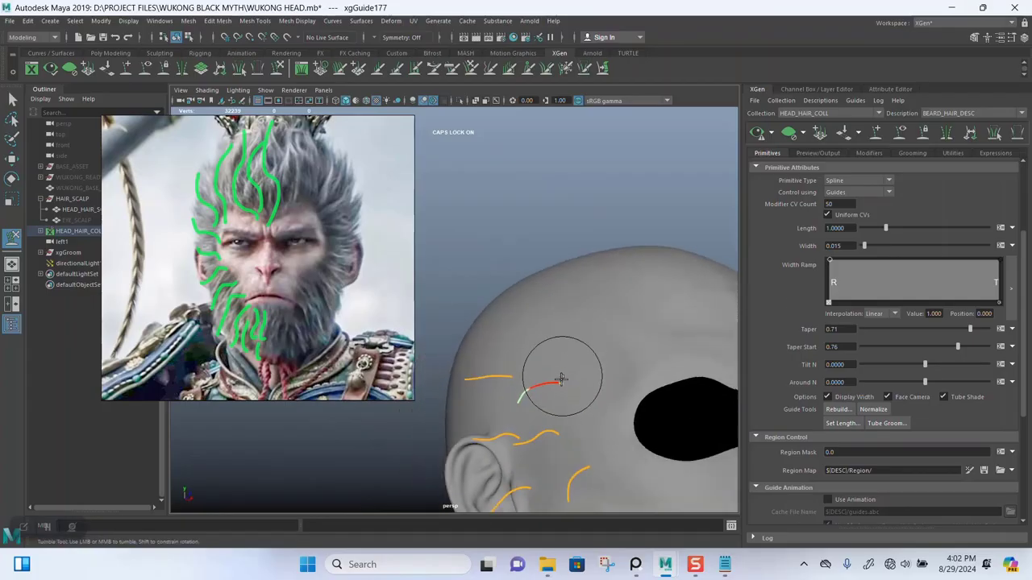
Step: Sculpt the rear temple guide above the ear into a gentle curve following the head
alt+right_drag(615, 336, 596, 209)
alt+drag(596, 209, 573, 321)
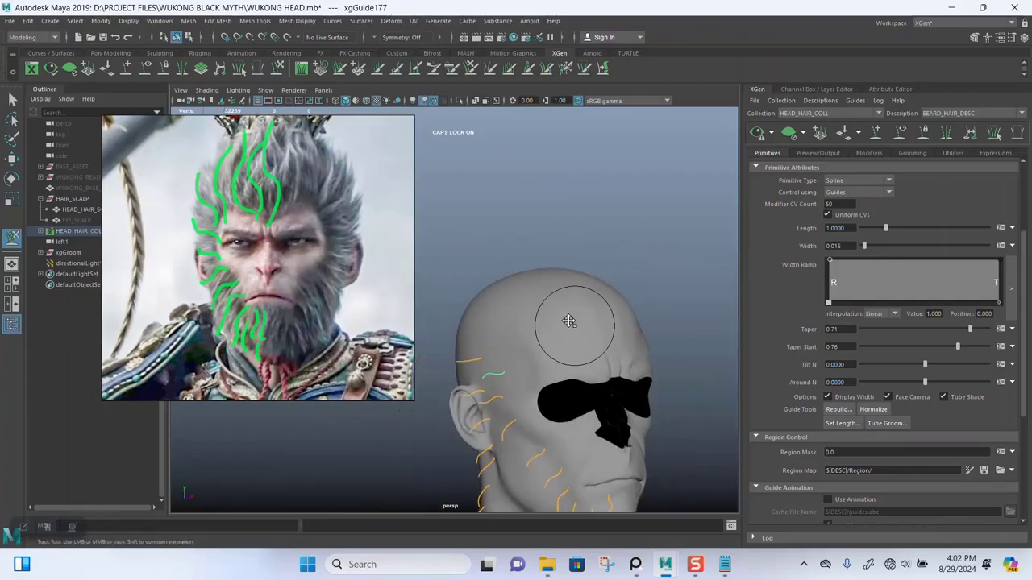
alt+middle_drag(570, 323, 562, 270)
alt+drag(550, 309, 605, 310)
alt+middle_drag(573, 300, 569, 299)
alt+drag(569, 298, 562, 299)
key(q)
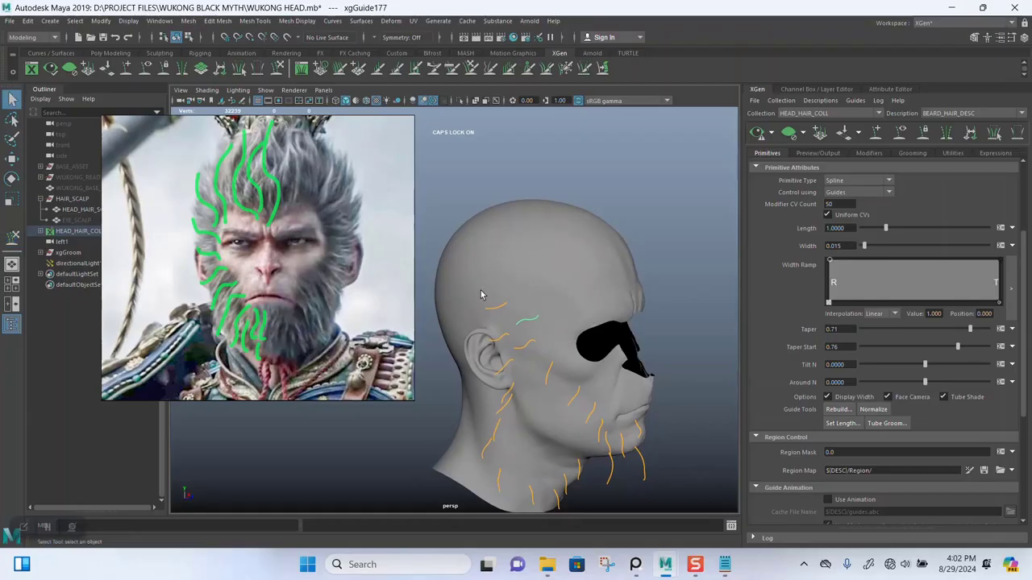
alt+middle_drag(512, 275, 543, 310)
key(y)
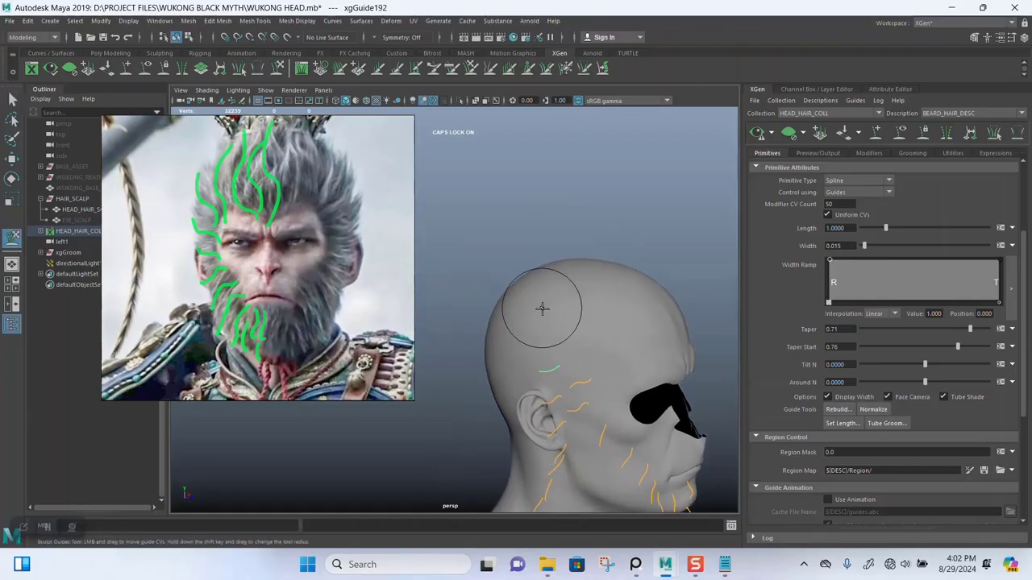
mouse_move(541, 306)
alt+mouse_down()
mouse_move(561, 368)
mouse_move(589, 341)
mouse_move(569, 369)
mouse_move(643, 373)
mouse_move(594, 332)
alt+mouse_up()
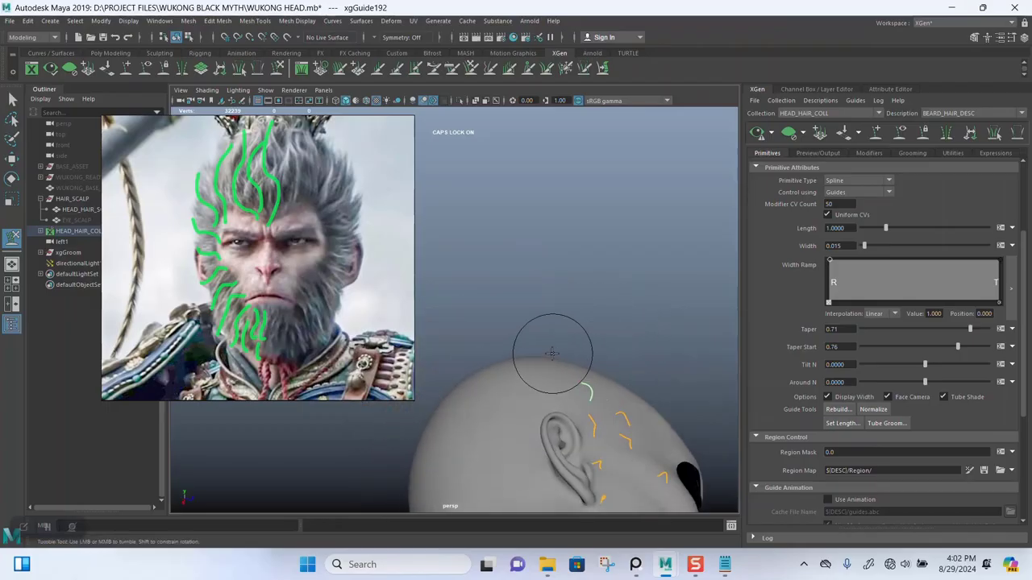
mouse_move(541, 352)
alt+mouse_down()
mouse_move(576, 368)
mouse_move(642, 360)
alt+mouse_up()
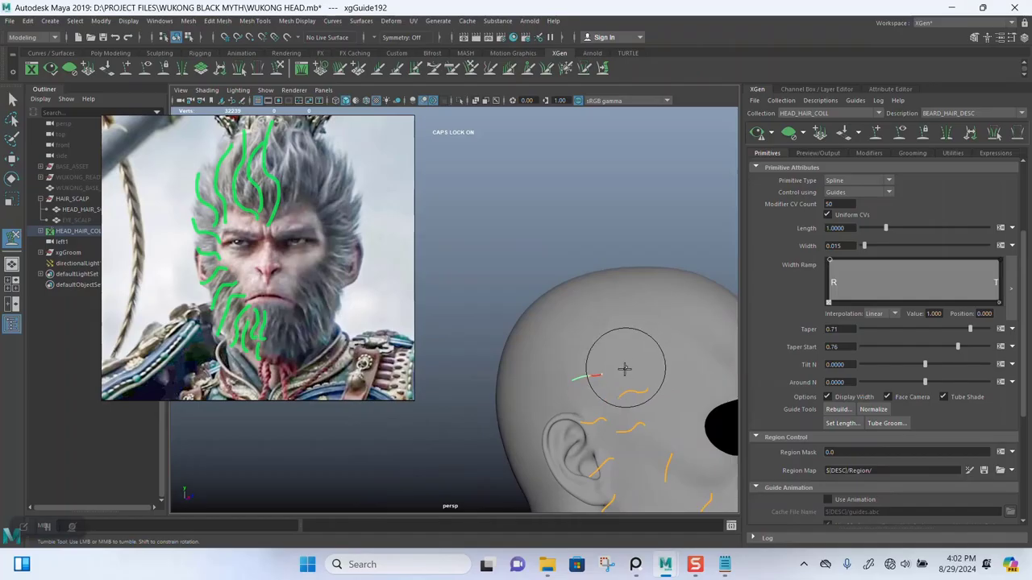
Step: Move the reference image clear of the head and frame the lower face from the front
scroll(583, 290, down, 5)
alt+drag(583, 291, 539, 290)
alt+middle_drag(576, 280, 570, 233)
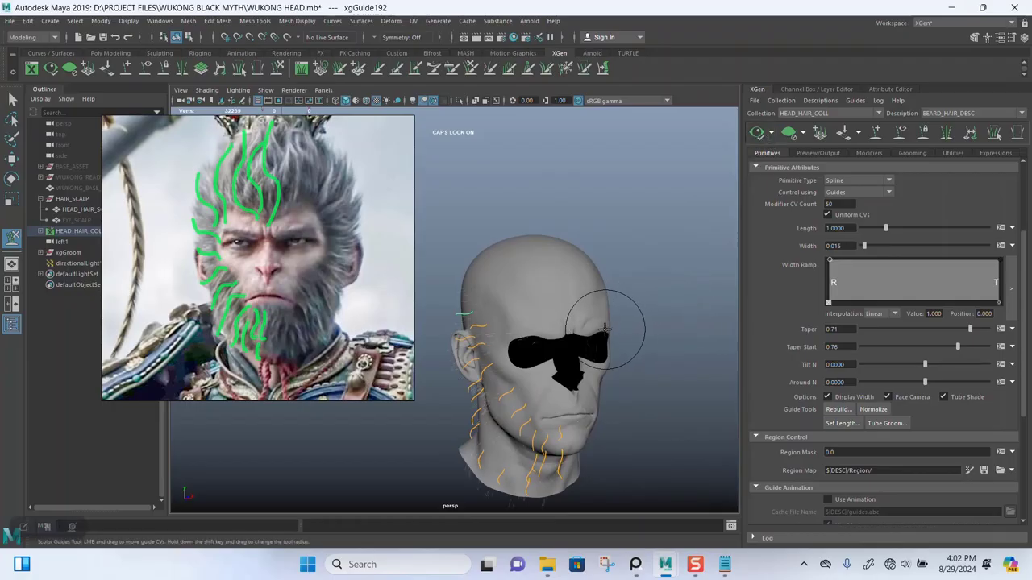
right_drag(315, 329, 225, 284)
scroll(579, 371, up, 4)
alt+drag(578, 390, 524, 272)
alt+right_drag(525, 272, 570, 316)
alt+drag(570, 315, 613, 318)
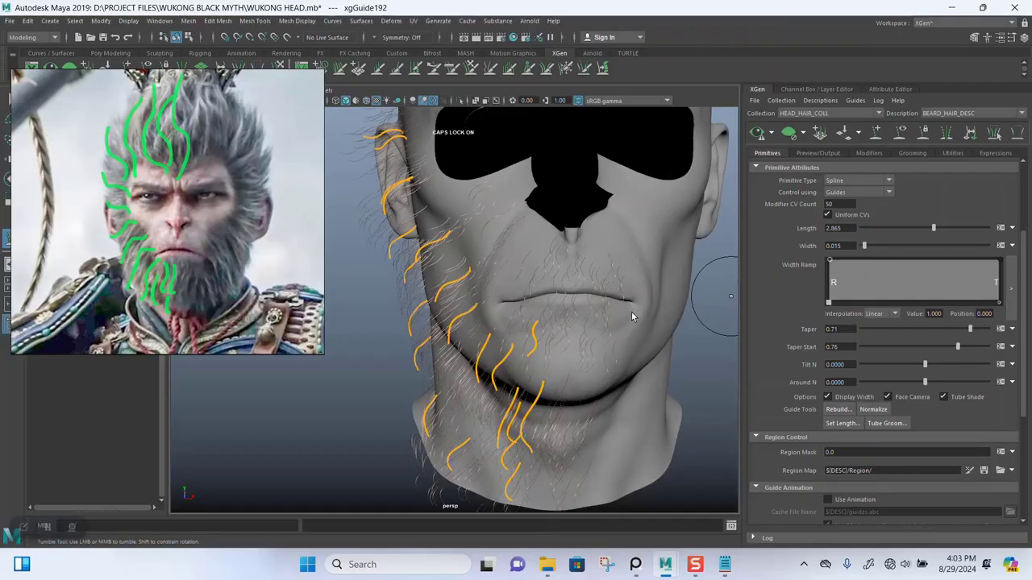
Step: Undo the last hair length change and save the scene
key(ctrl+z)
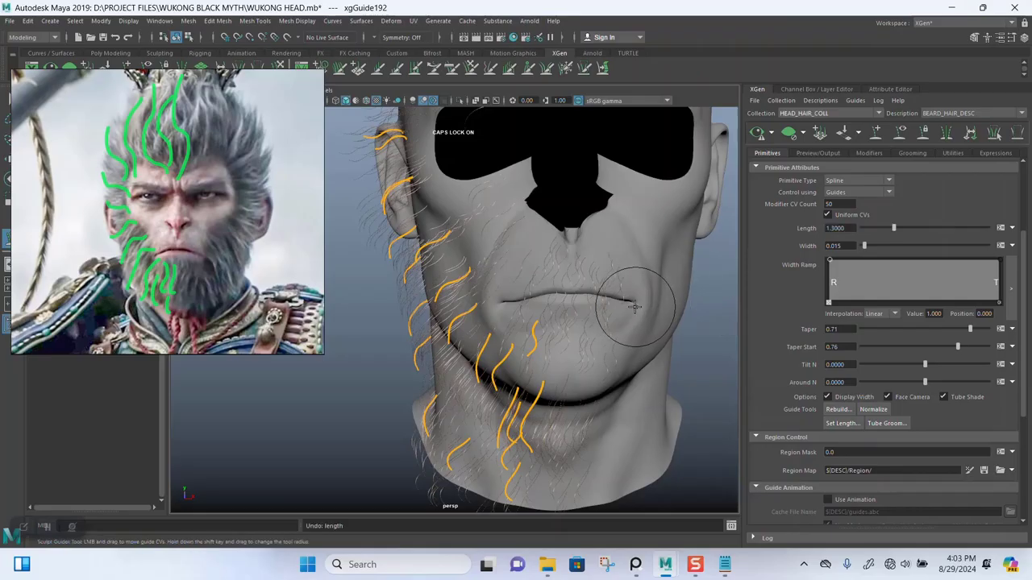
alt+drag(677, 298, 640, 341)
alt+right_drag(640, 340, 642, 306)
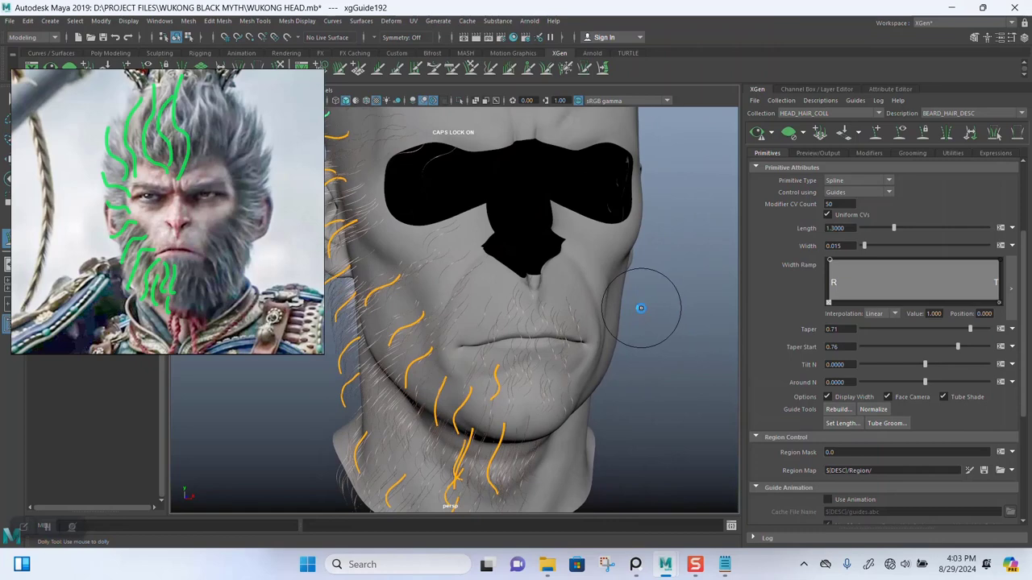
key(ctrl+s)
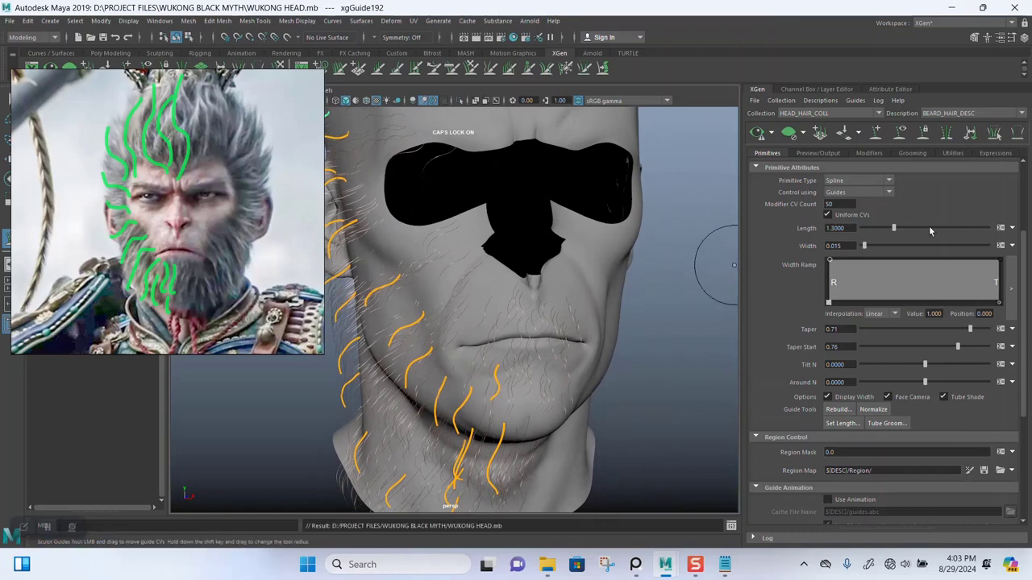
Step: Regenerate the beard hair preview and lower the hair density in stages, to 12.335 and then 7.05
scroll(1018, 234, up, 5)
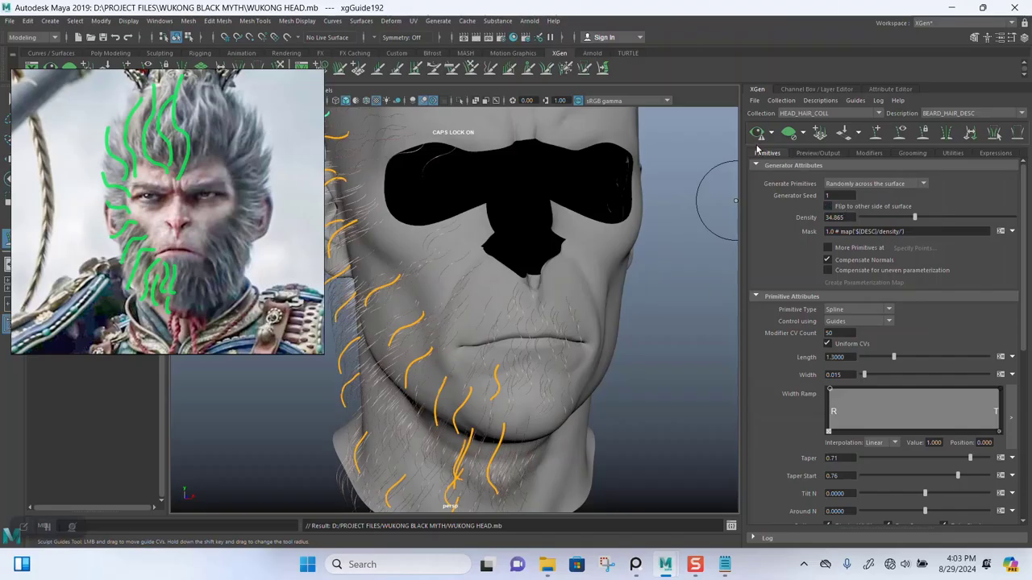
click(695, 203)
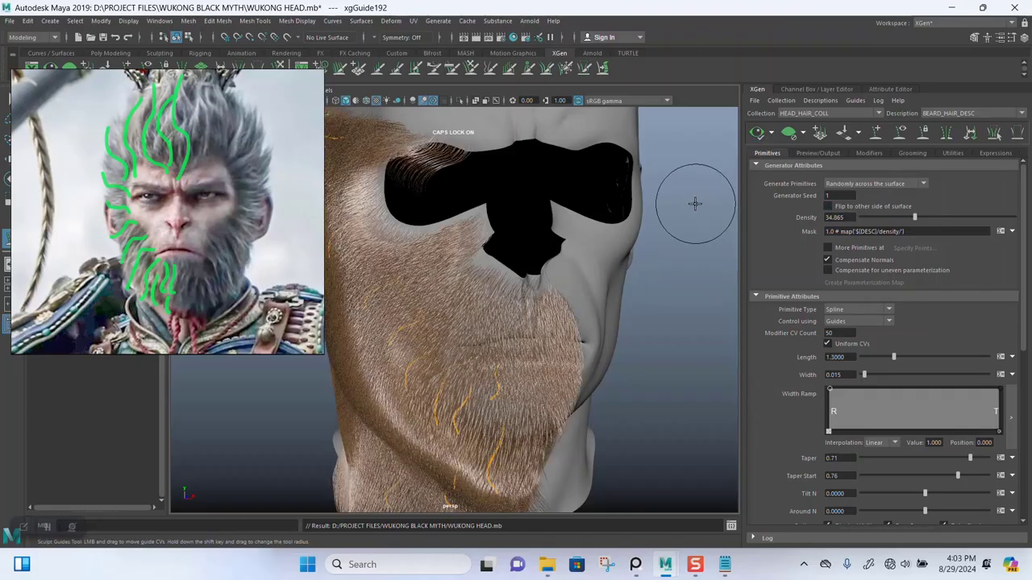
click(815, 154)
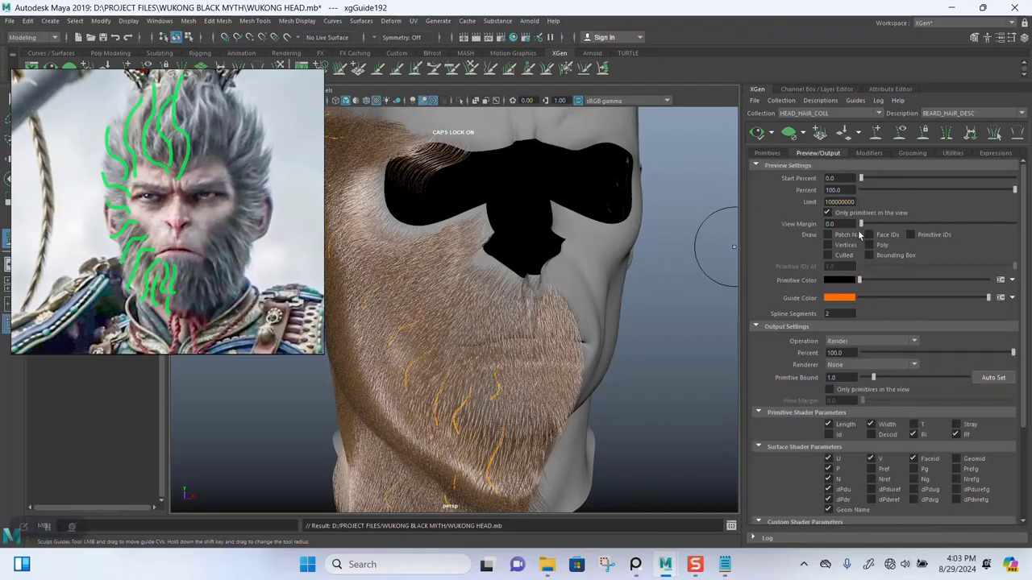
click(774, 157)
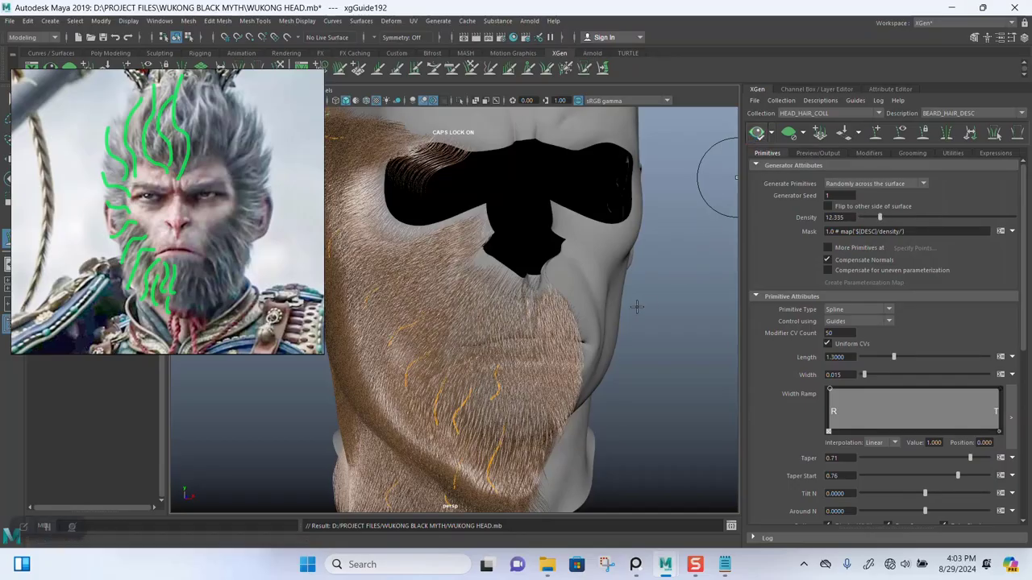
alt+drag(636, 307, 591, 299)
alt+middle_drag(591, 298, 603, 329)
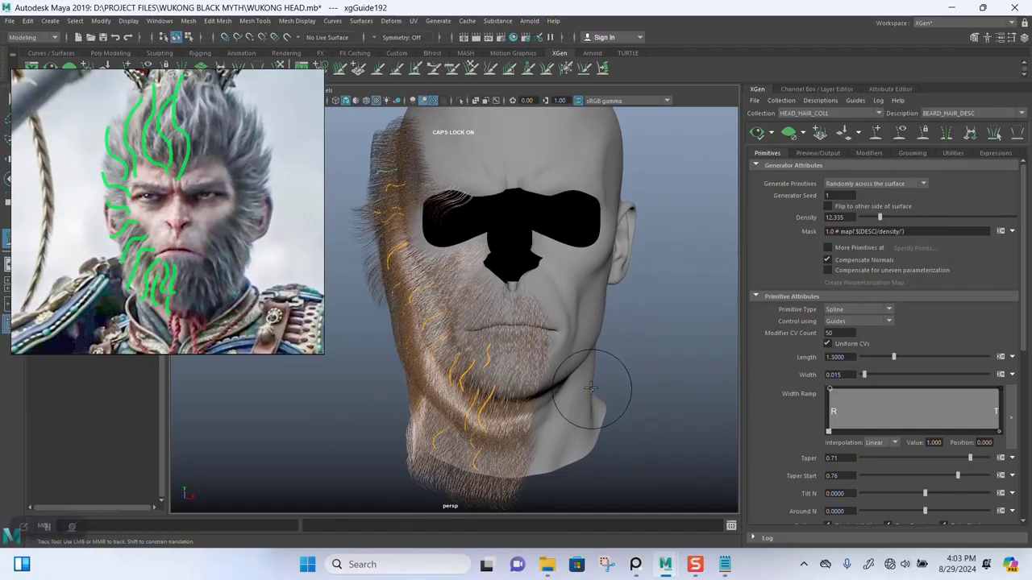
alt+drag(591, 389, 702, 276)
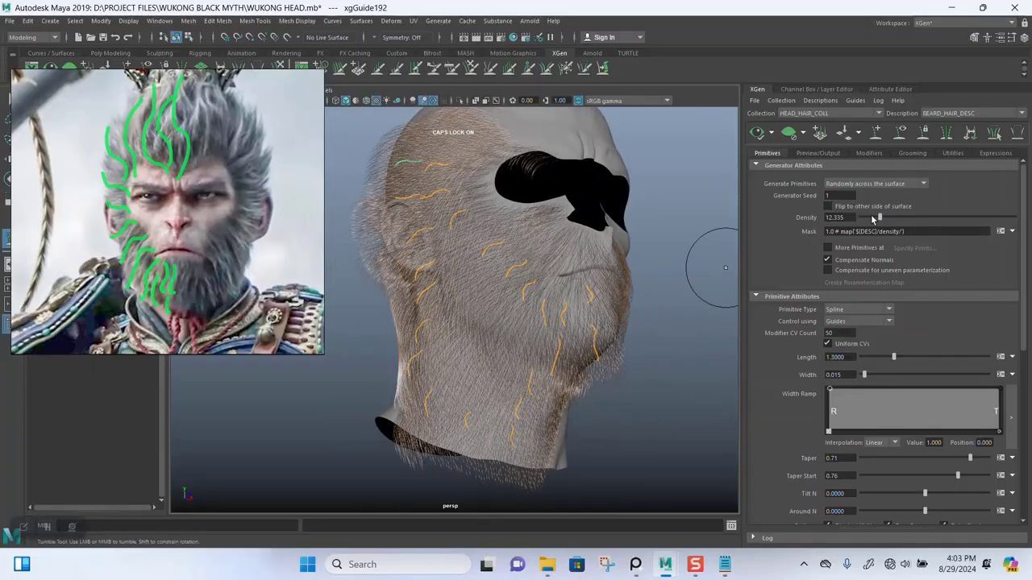
click(759, 134)
alt+drag(576, 328, 545, 292)
alt+right_drag(545, 292, 611, 352)
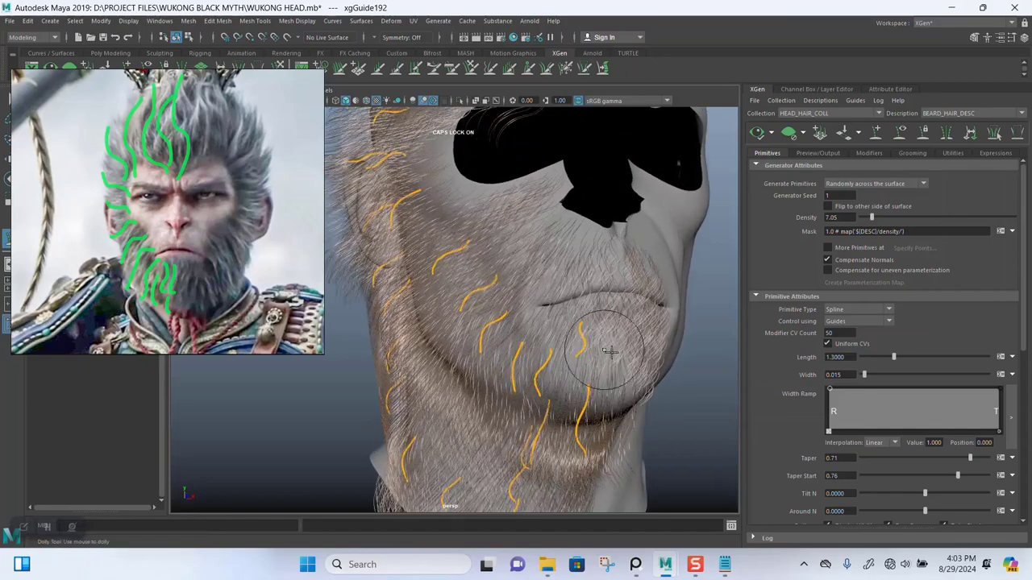
Step: Scale the four guides on the chin and front jawline up uniformly by about 1.18 and update the hair preview
alt+drag(609, 351, 633, 358)
alt+right_drag(621, 355, 633, 349)
alt+middle_drag(634, 350, 595, 347)
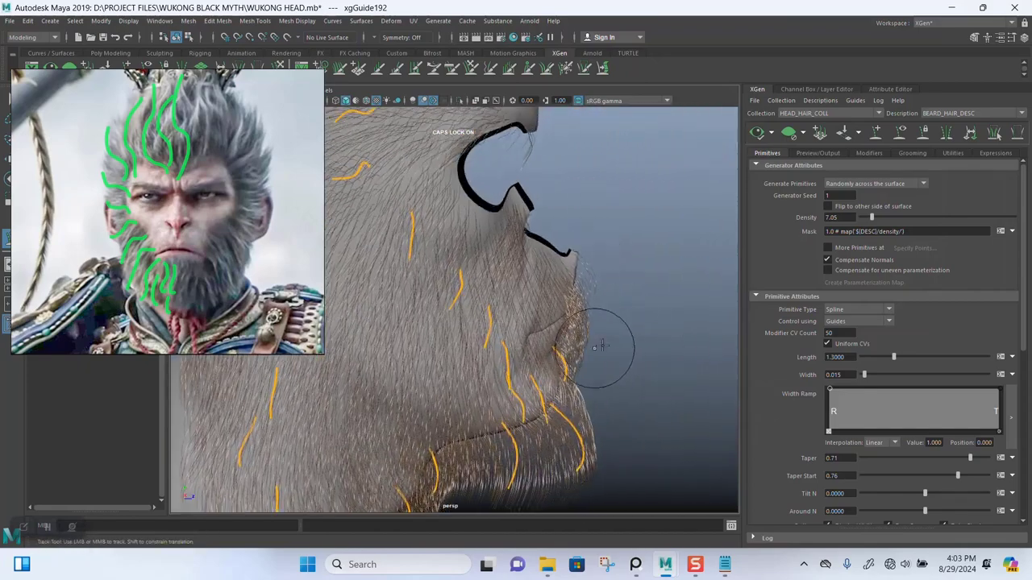
alt+drag(600, 346, 623, 359)
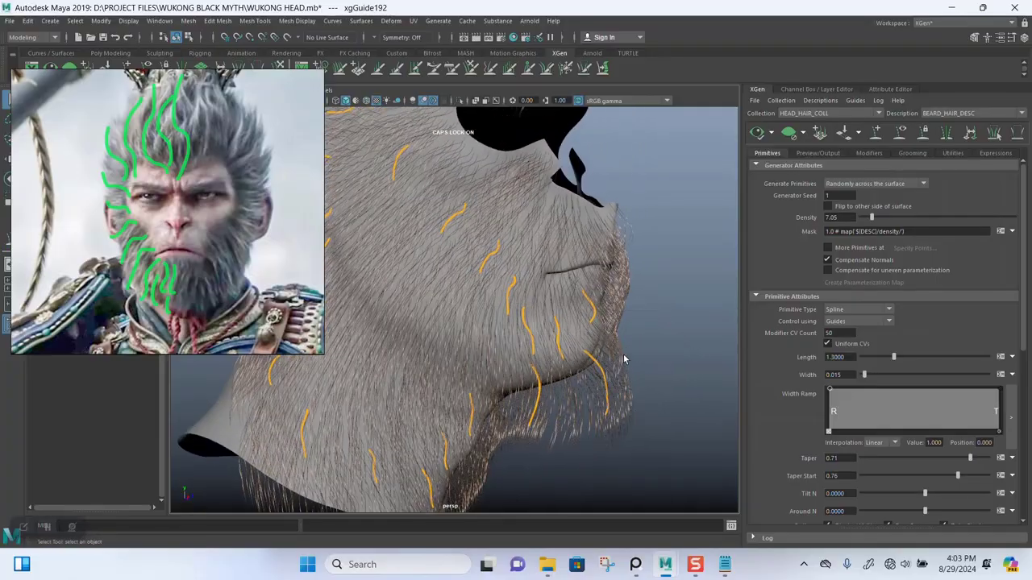
alt+drag(535, 361, 532, 353)
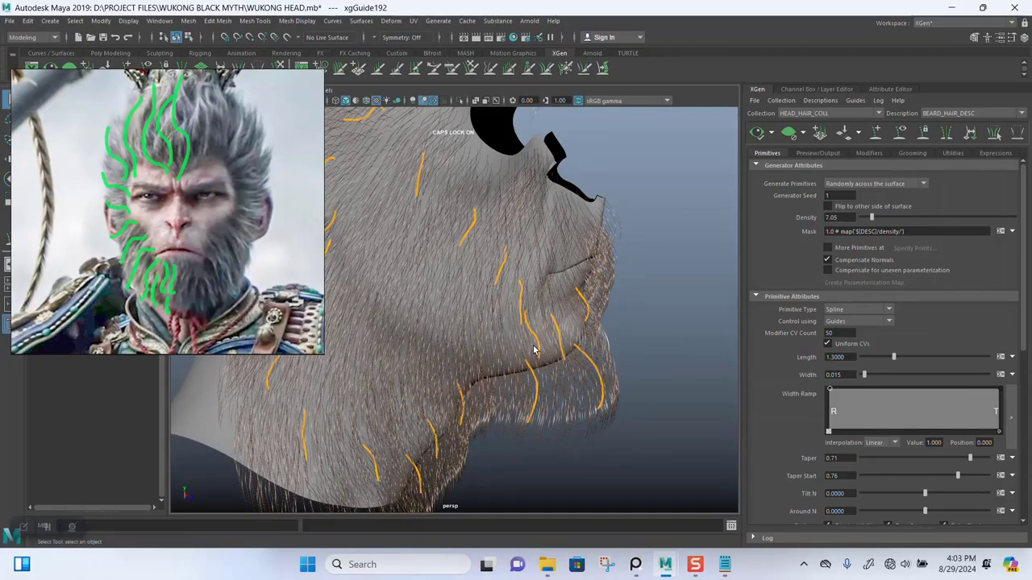
drag(648, 430, 647, 427)
key(r)
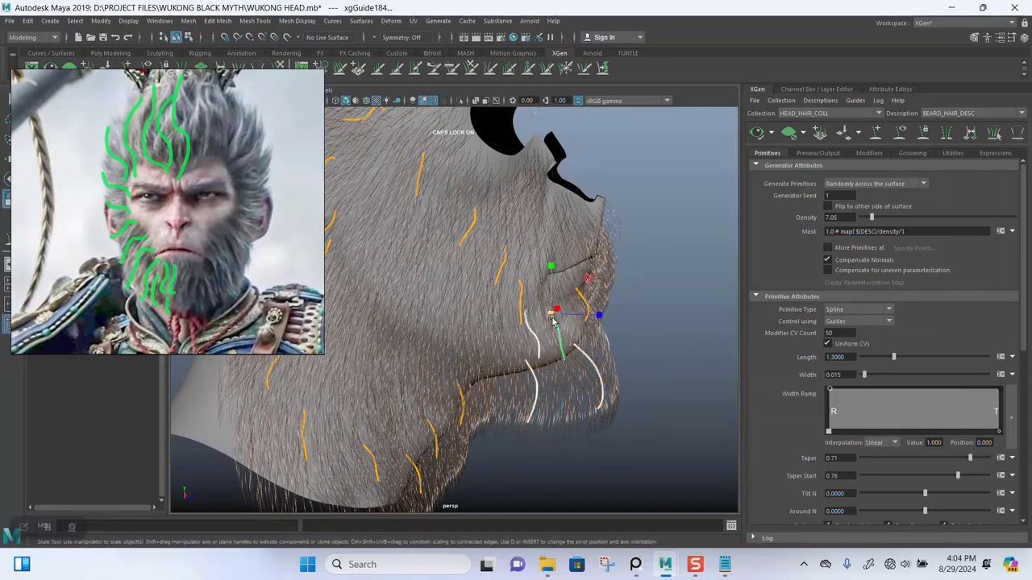
drag(553, 320, 653, 287)
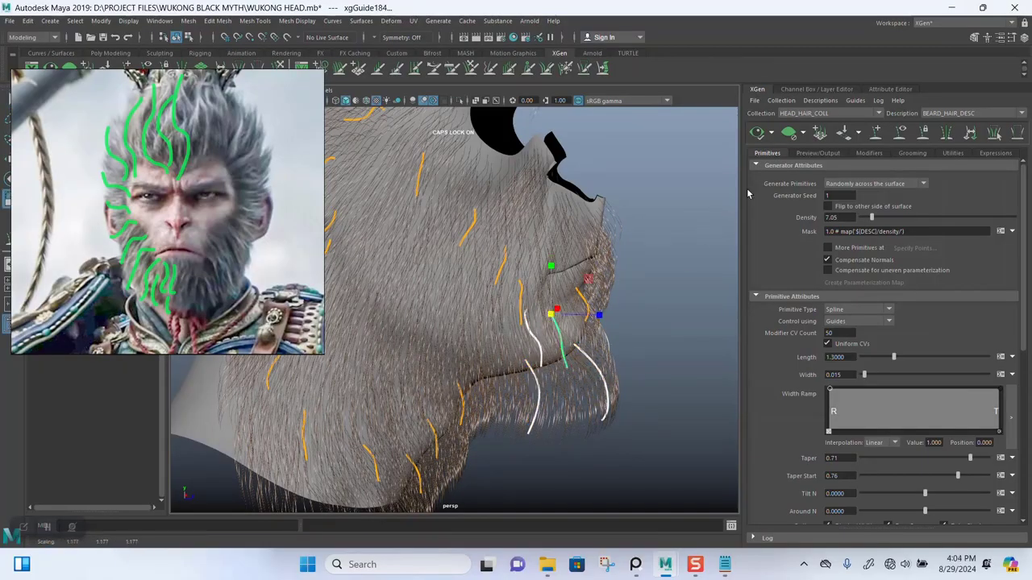
click(756, 134)
Step: Clear the hair preview so only the guides remain on the head
alt+drag(666, 361, 642, 362)
click(668, 357)
alt+right_drag(644, 371, 609, 294)
alt+drag(609, 296, 586, 356)
click(819, 133)
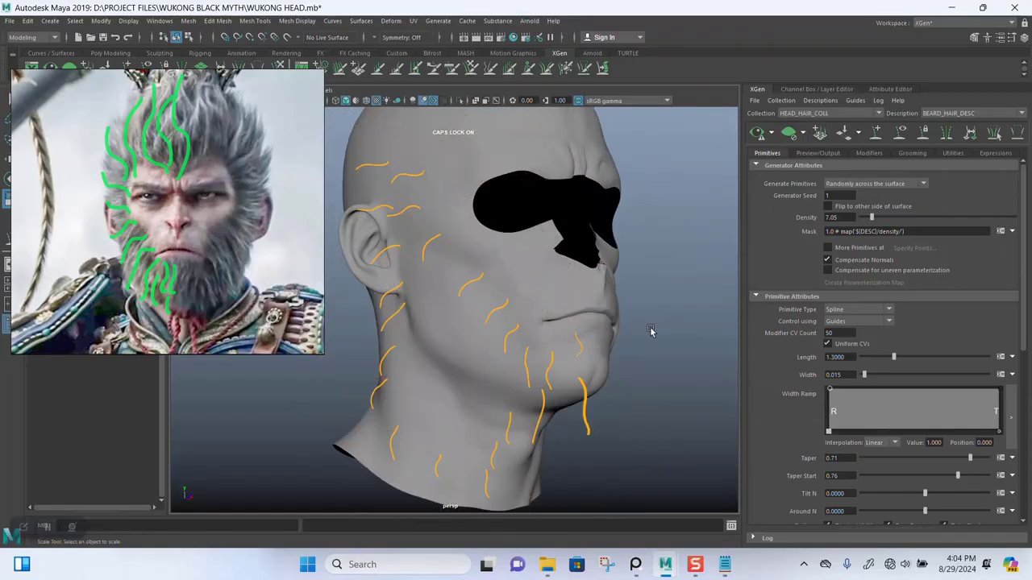
Step: Add guides in the gaps across the cheek, from in front of the ear toward the mouth
alt+drag(651, 331, 590, 301)
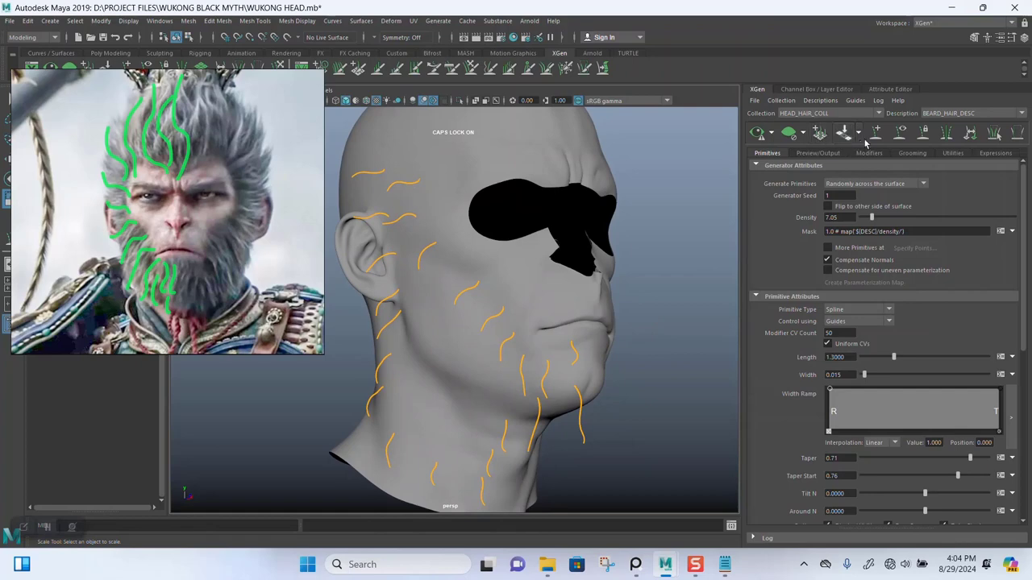
alt+drag(493, 262, 657, 283)
alt+middle_drag(657, 282, 653, 237)
alt+right_drag(488, 298, 546, 301)
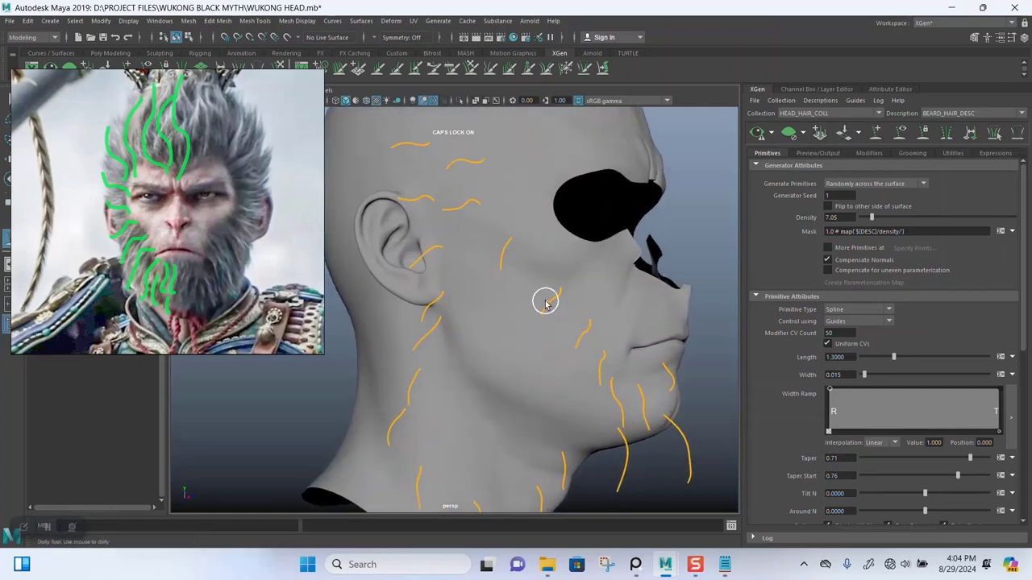
click(456, 282)
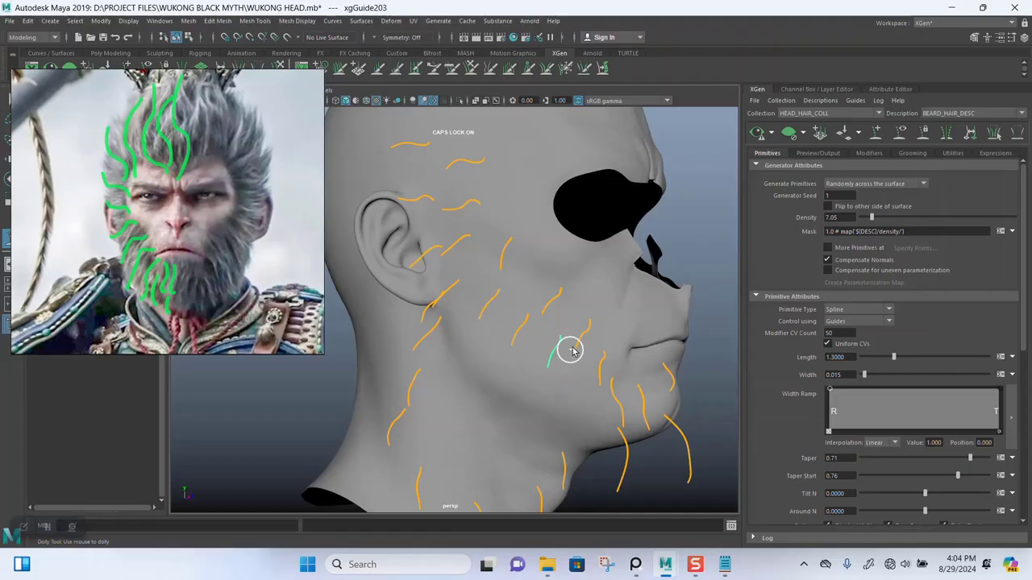
Step: Add a row of guides along the jawline from the front of the jaw back toward the ear
alt+drag(572, 350, 567, 288)
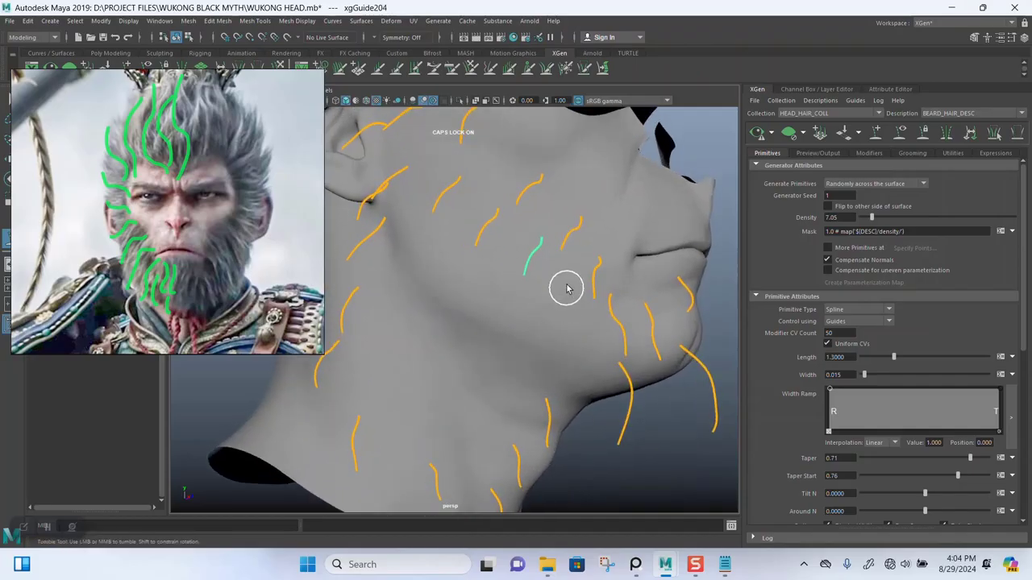
click(601, 337)
click(572, 367)
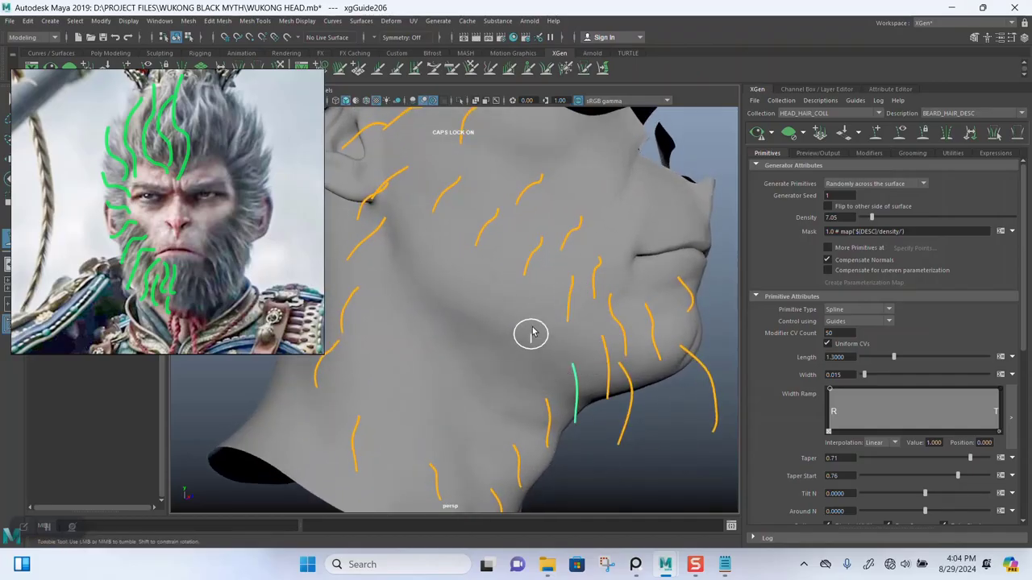
click(495, 311)
click(458, 274)
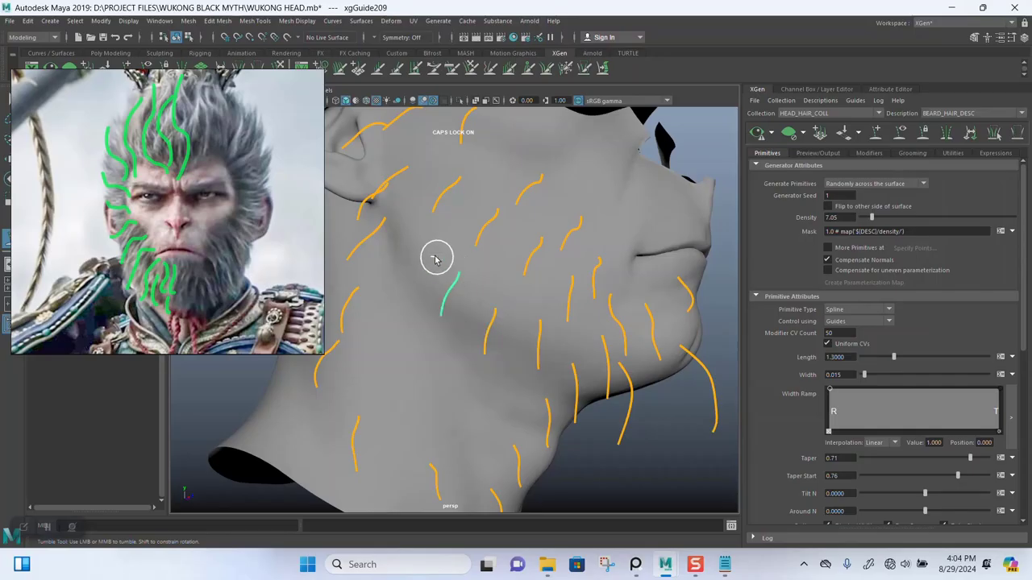
Step: Fill the side of the neck below the jaw with additional guides
click(427, 347)
click(474, 385)
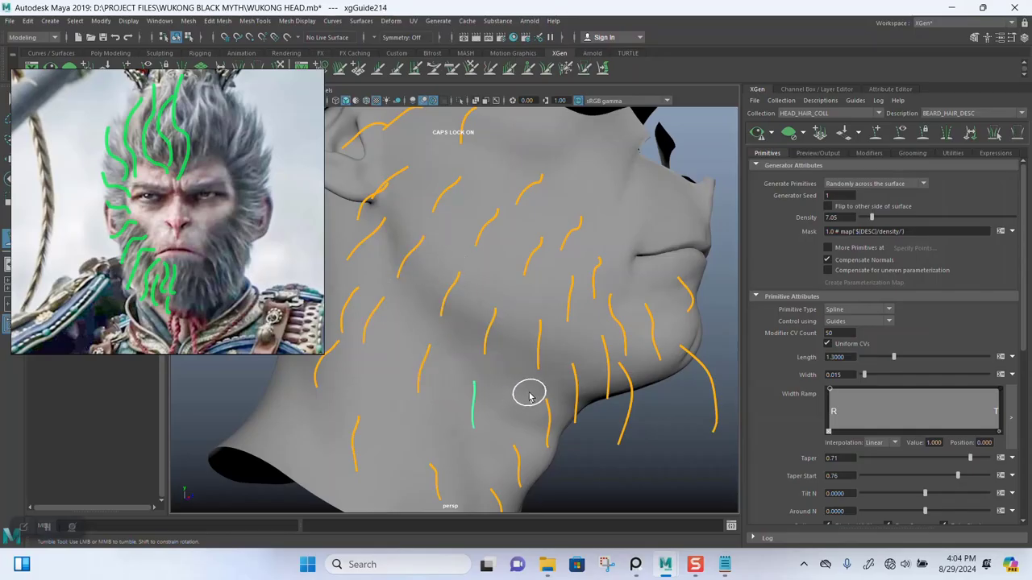
click(378, 391)
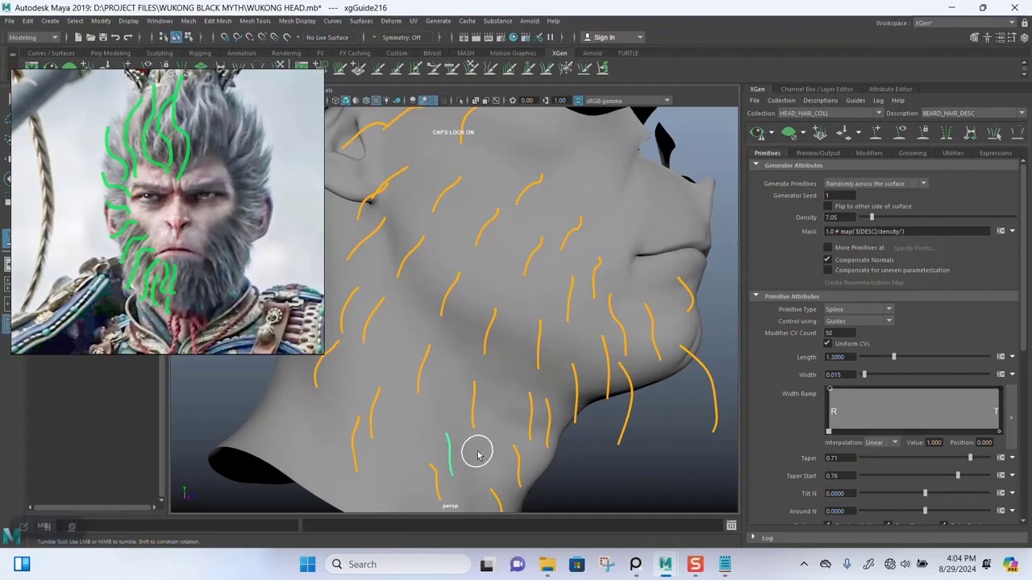
Step: Add guides under the chin and down the throat close to the centre line
alt+right_drag(516, 450, 523, 348)
alt+drag(522, 348, 461, 368)
alt+right_drag(460, 368, 529, 410)
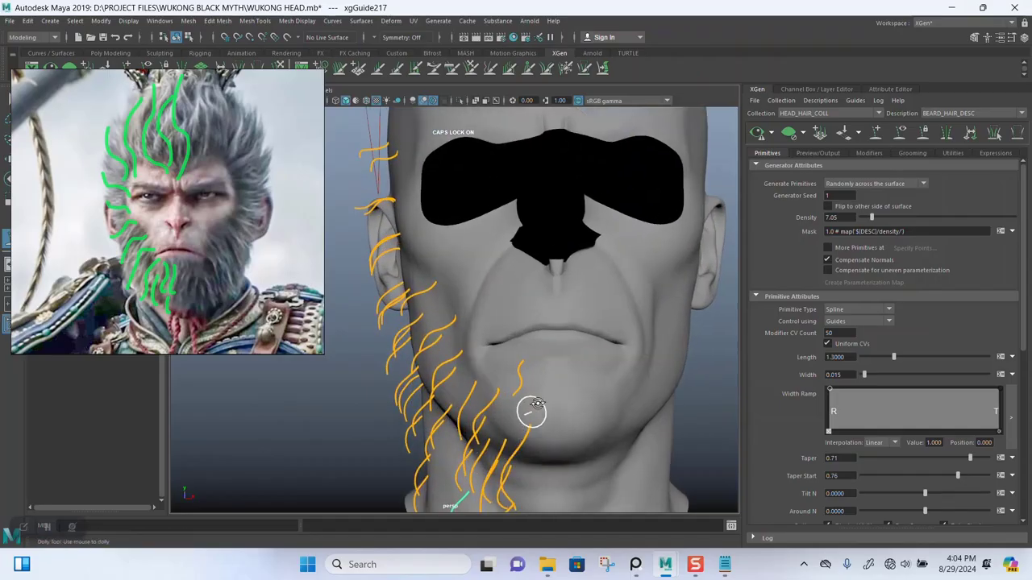
alt+drag(529, 410, 552, 359)
alt+middle_drag(552, 359, 496, 346)
alt+drag(495, 342, 440, 245)
click(441, 245)
click(415, 329)
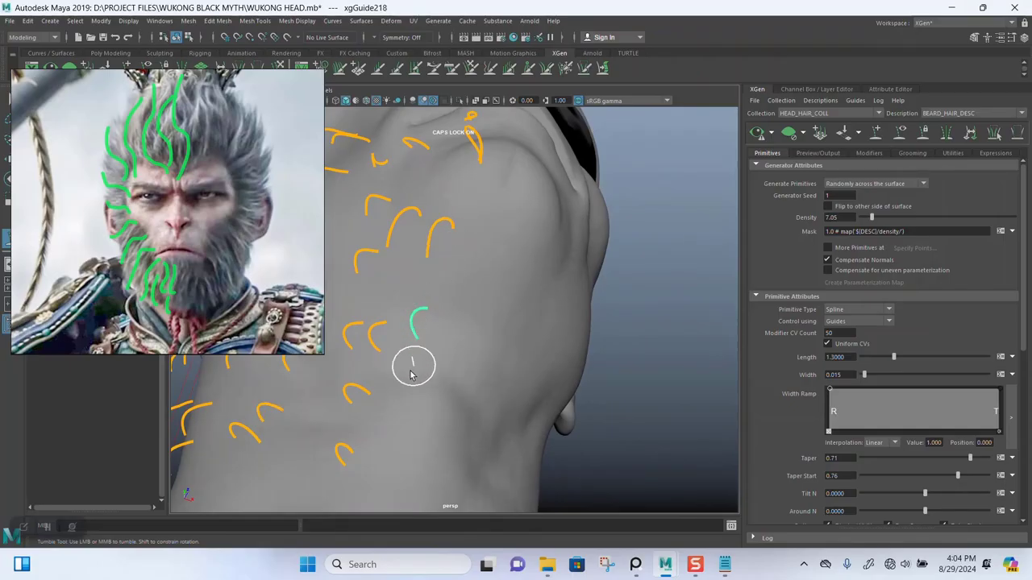
click(395, 401)
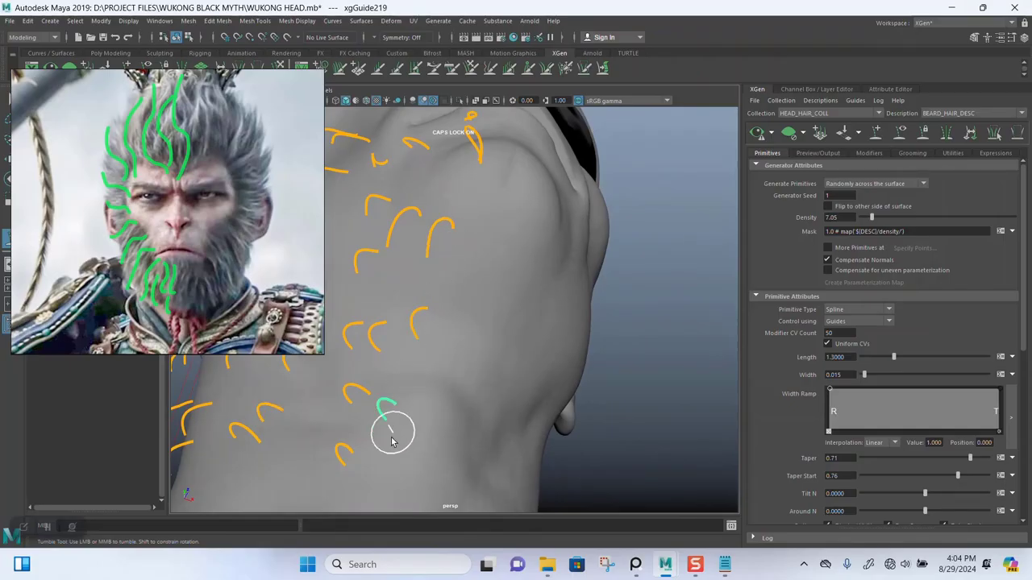
click(451, 185)
Step: Add a guide below the lower lip near the centre line and another on the lower chin
alt+drag(451, 187, 472, 260)
click(472, 263)
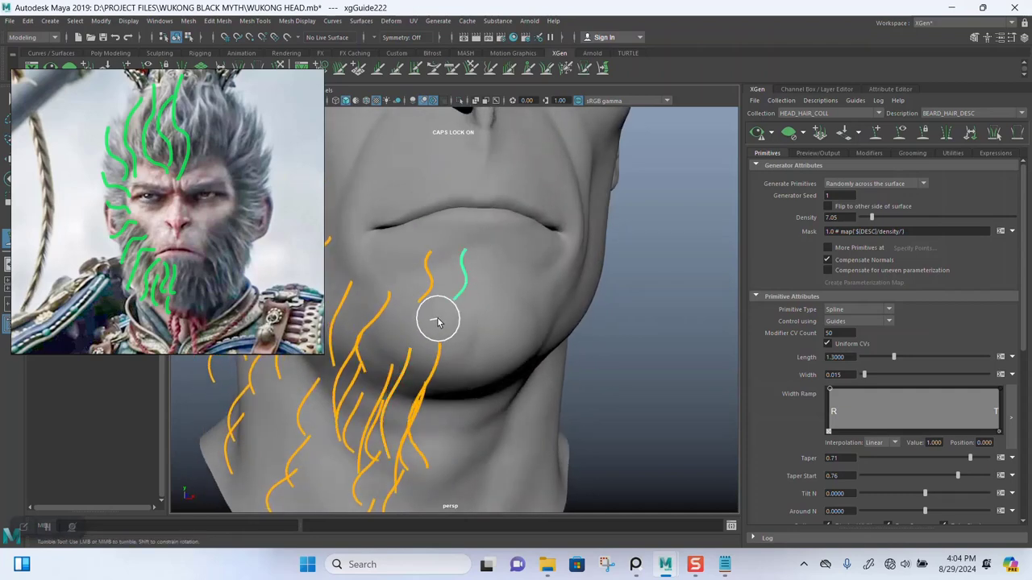
click(431, 359)
alt+drag(431, 360, 492, 352)
scroll(504, 278, down, 4)
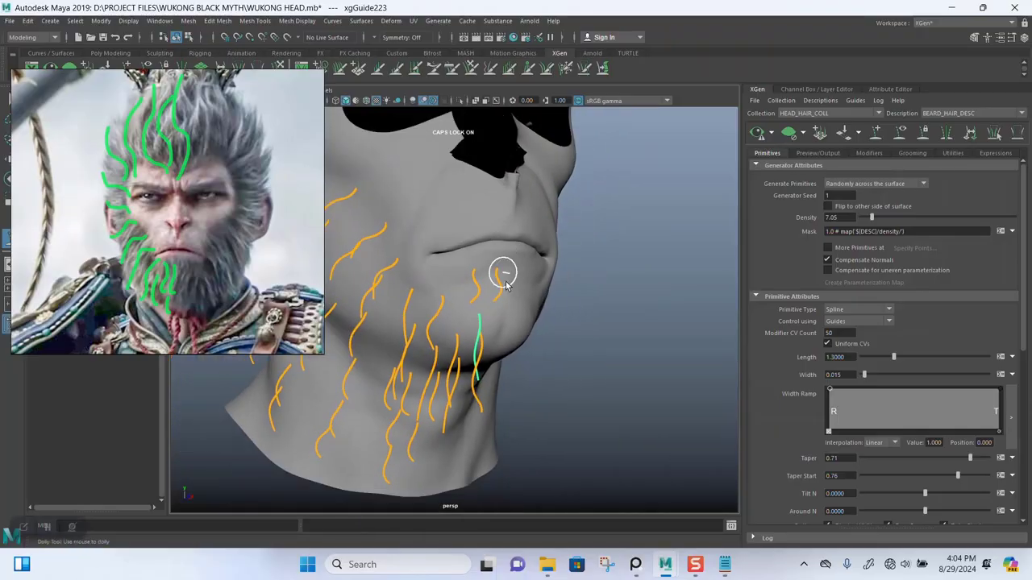
Step: Add guides beside the mouth corner and across the upper cheek below the eye opening
alt+drag(503, 272, 549, 307)
alt+middle_drag(549, 307, 558, 318)
alt+drag(556, 317, 546, 371)
alt+right_drag(546, 371, 551, 307)
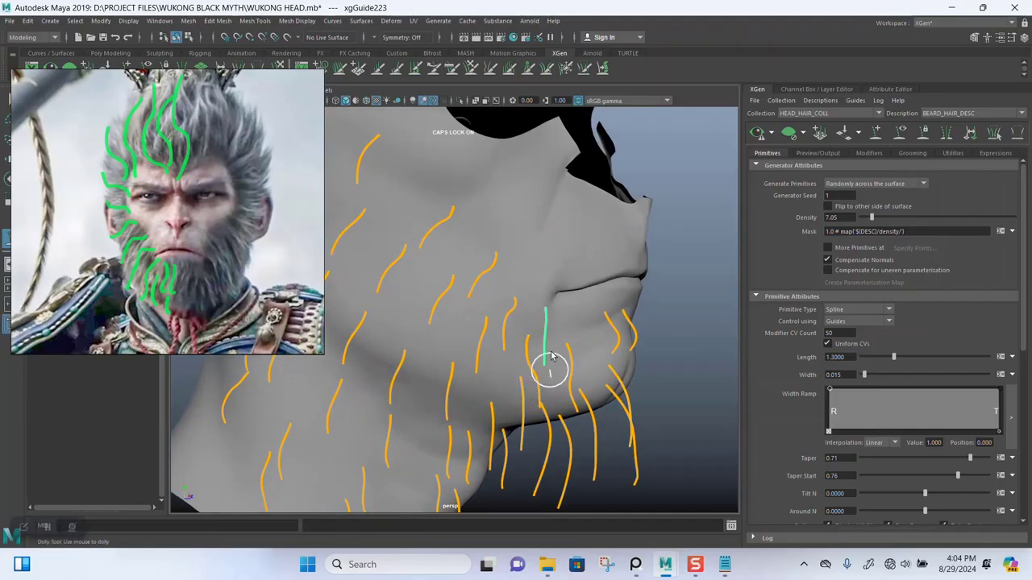
alt+drag(524, 266, 520, 346)
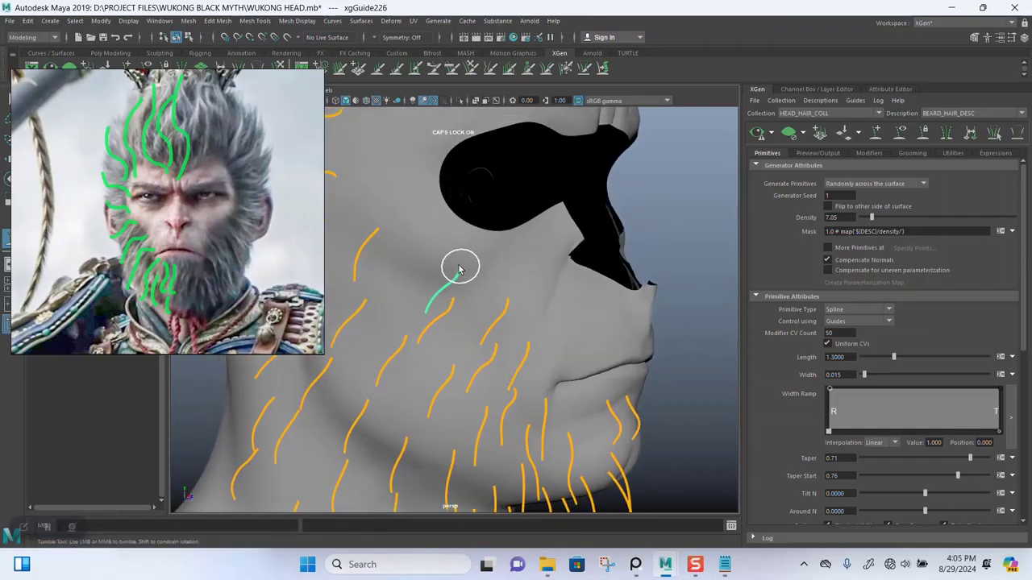
Step: Add guides on the temple side in front of the ear and save the scene
drag(423, 224, 375, 190)
scroll(513, 320, down, 4)
alt+drag(535, 276, 493, 289)
alt+middle_drag(493, 300, 527, 276)
scroll(532, 339, up, 4)
alt+drag(540, 345, 537, 306)
key(ctrl+s)
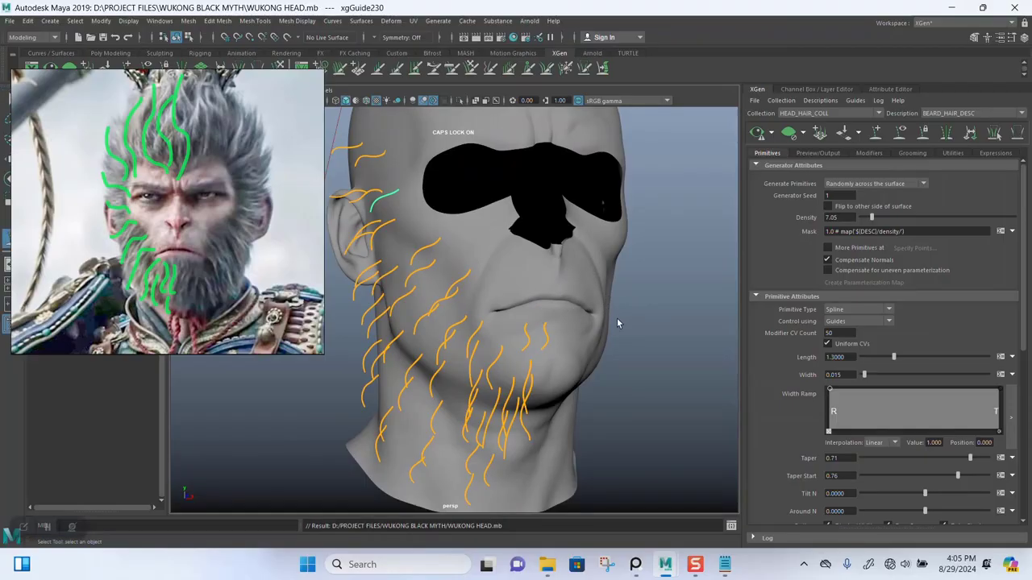
Step: Move the reference image away from the model and show the whole head from the front
alt+right_drag(580, 332, 597, 356)
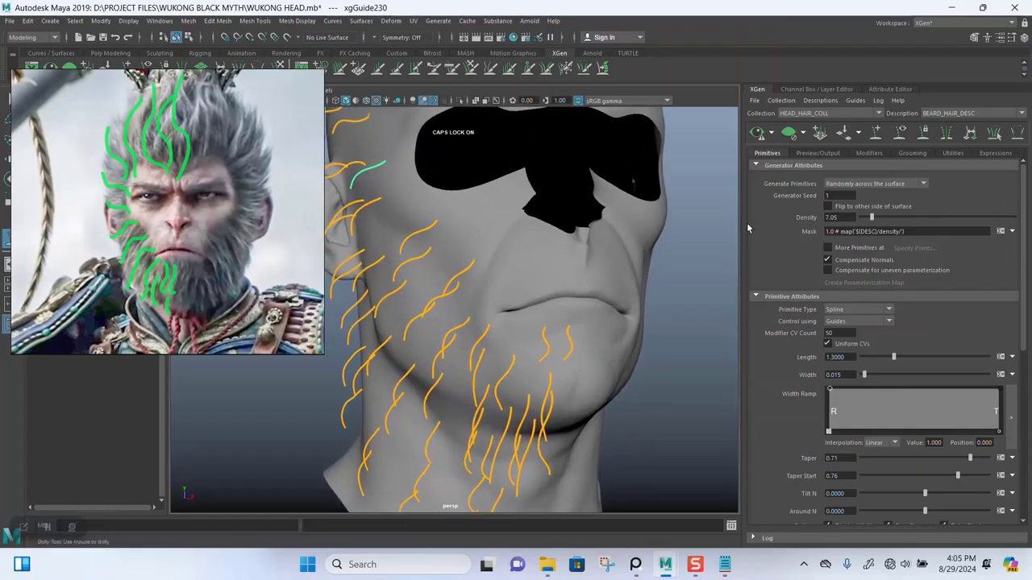
alt+right_drag(626, 307, 464, 225)
drag(197, 243, 311, 160)
right_drag(200, 170, 11, 210)
alt+drag(613, 226, 532, 230)
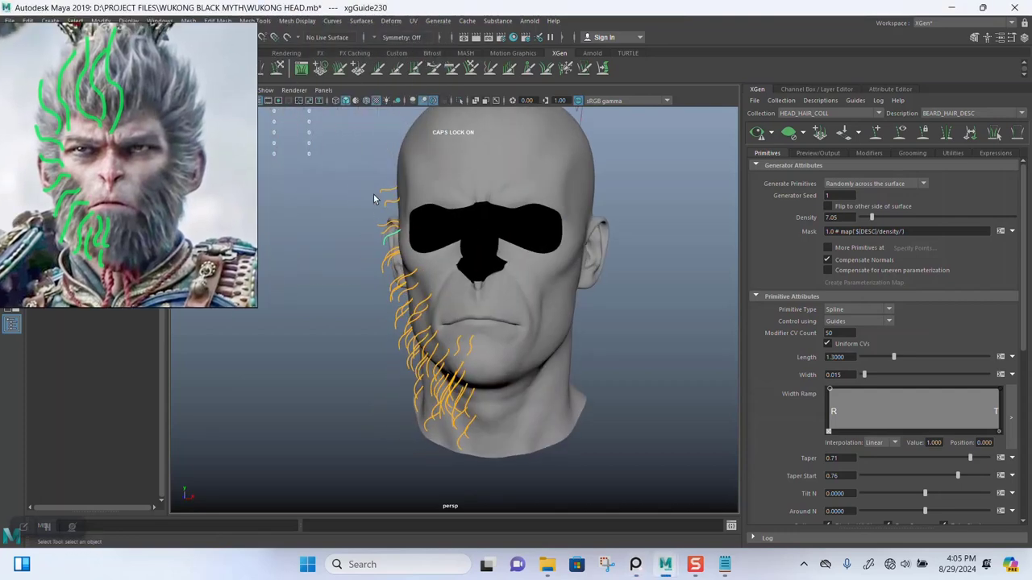
Step: Select all the beard guides and mirror them onto the opposite side of the face
mouse_move(346, 156)
mouse_down()
mouse_move(486, 445)
mouse_move(606, 357)
mouse_up()
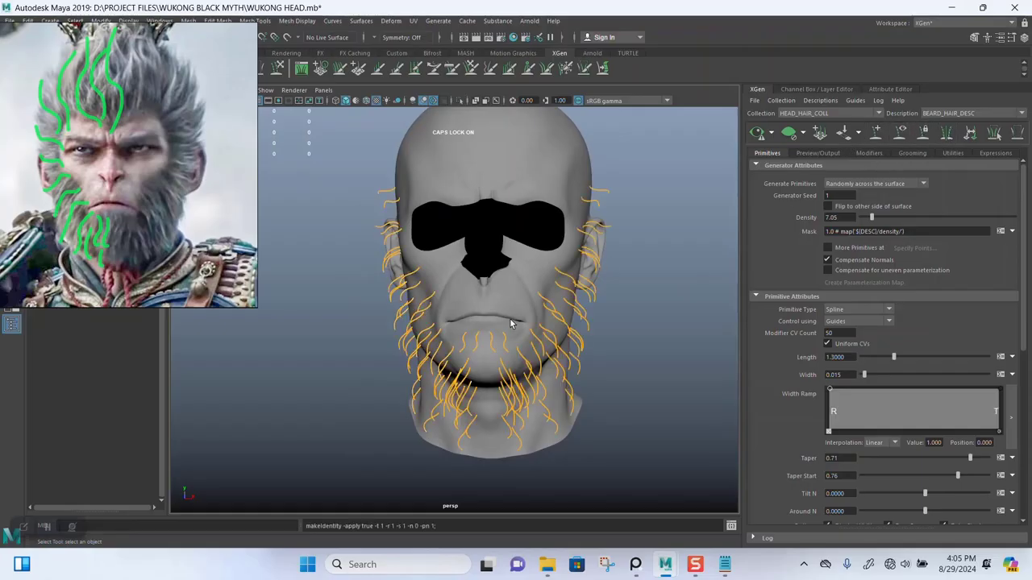
alt+right_drag(518, 306, 551, 387)
alt+drag(551, 379, 566, 336)
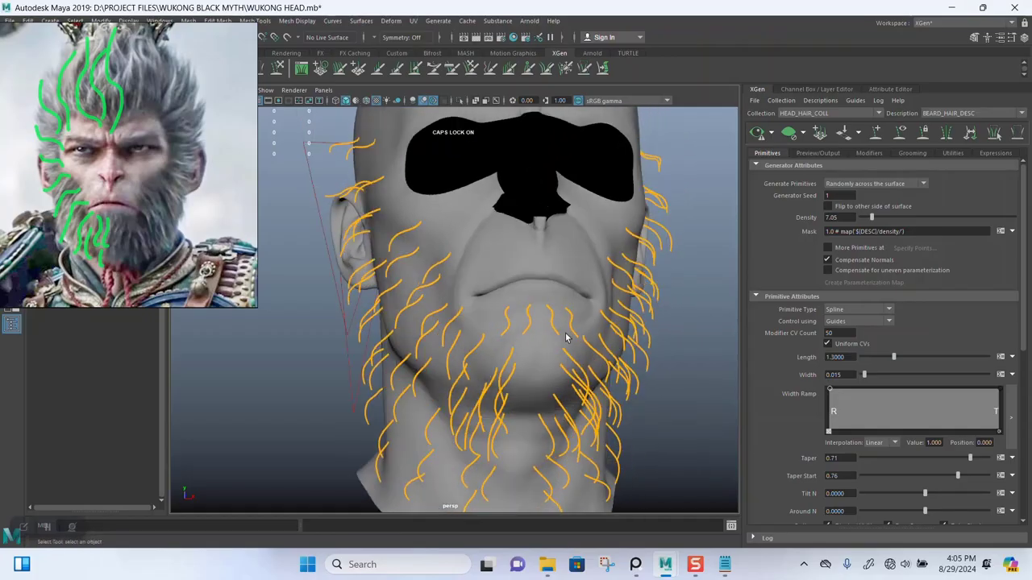
alt+middle_drag(566, 336, 549, 335)
alt+right_drag(549, 347, 566, 372)
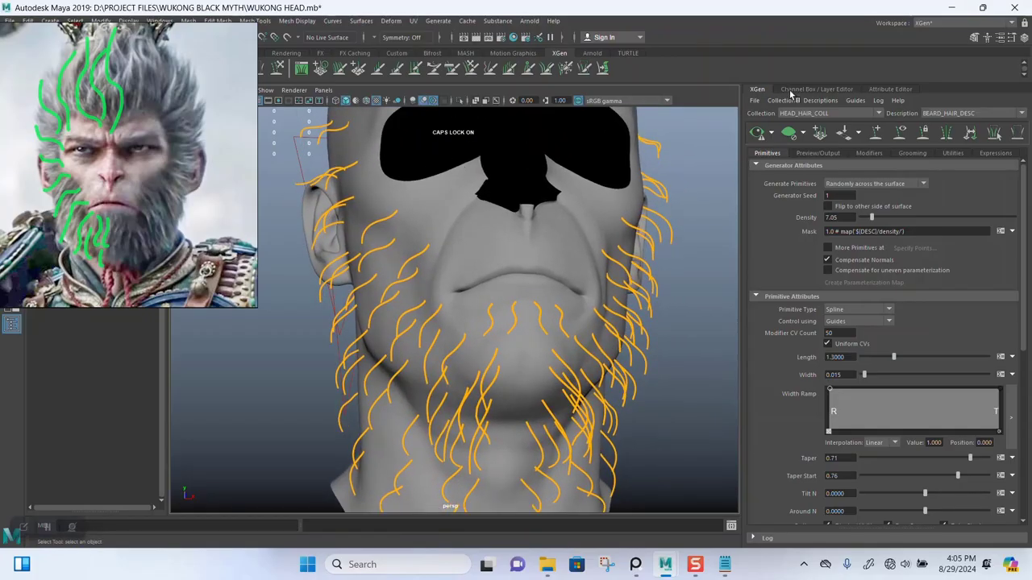
Step: Add beard guides down the face's centre line, from the front of the chin to the throat under the jaw
click(877, 133)
alt+middle_drag(635, 285, 597, 222)
alt+right_drag(598, 222, 650, 281)
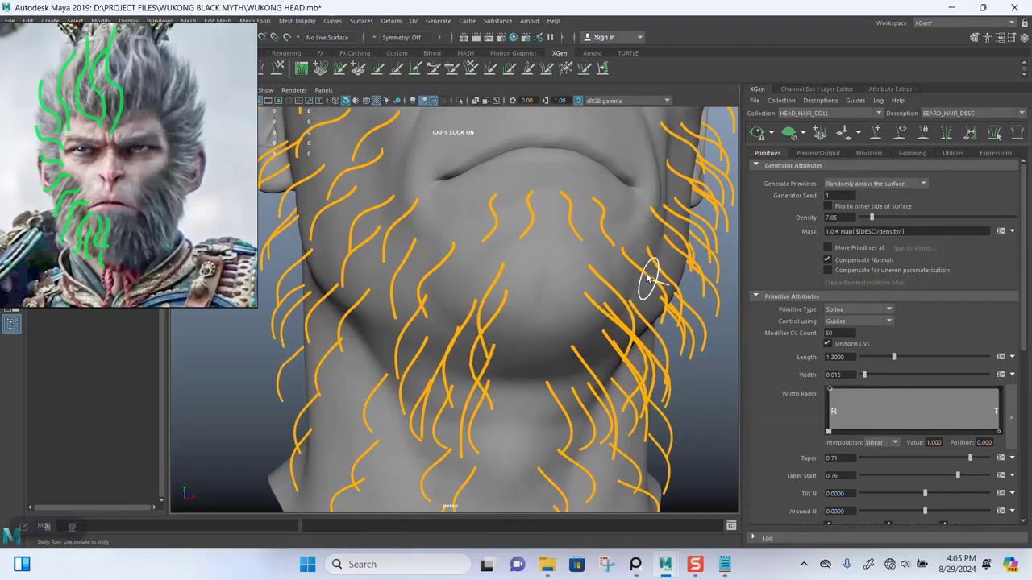
alt+drag(650, 281, 610, 242)
alt+drag(532, 194, 532, 203)
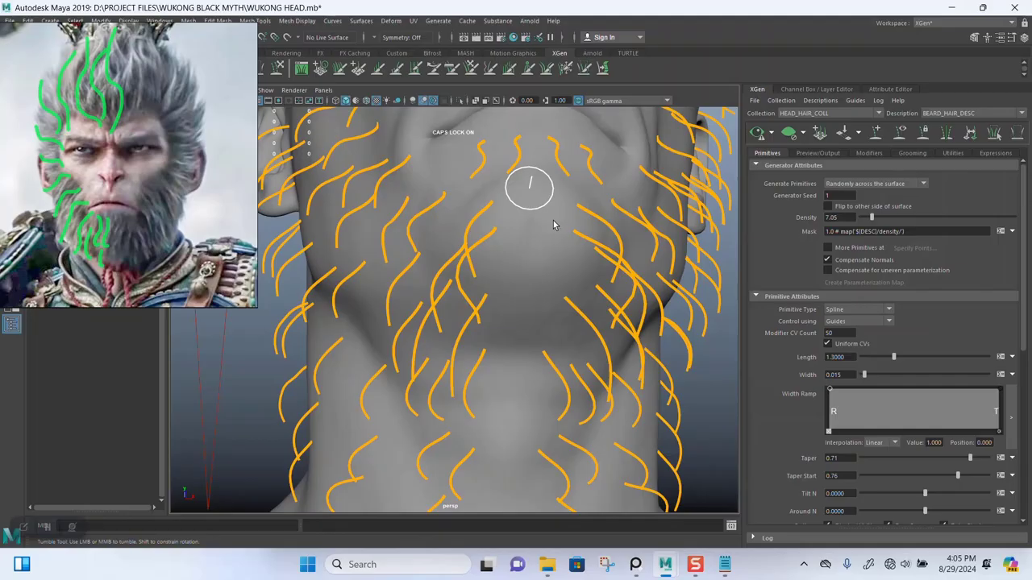
click(553, 222)
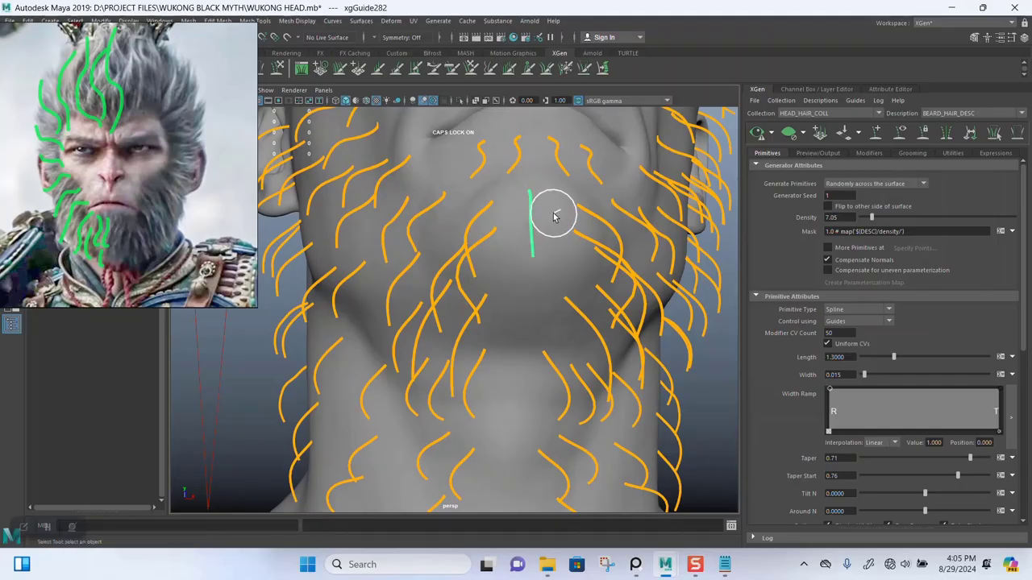
click(527, 282)
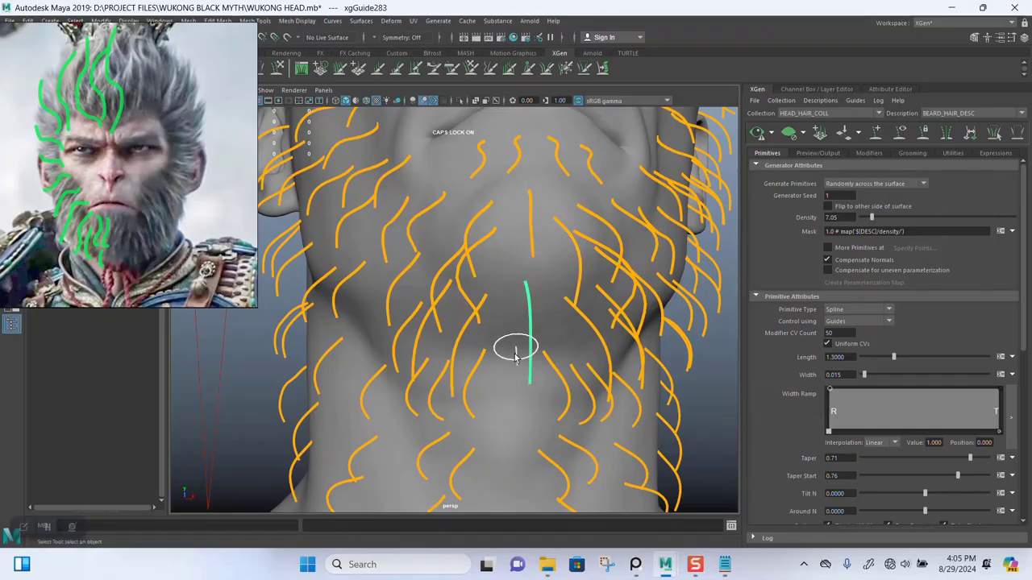
click(512, 369)
Step: Add more guides down the centre of the neck to its lower edge
alt+middle_drag(512, 372, 503, 203)
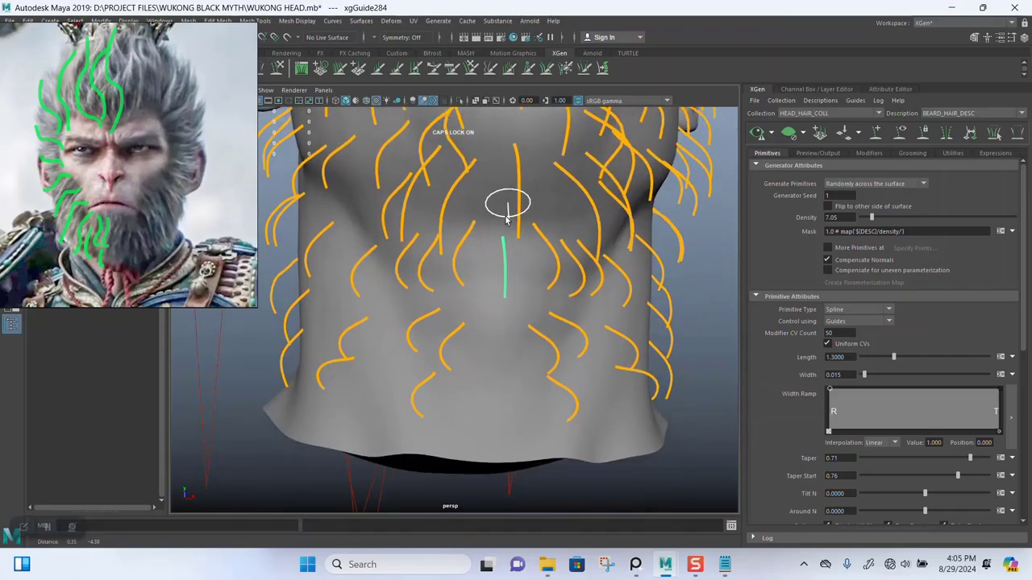
click(492, 322)
click(493, 399)
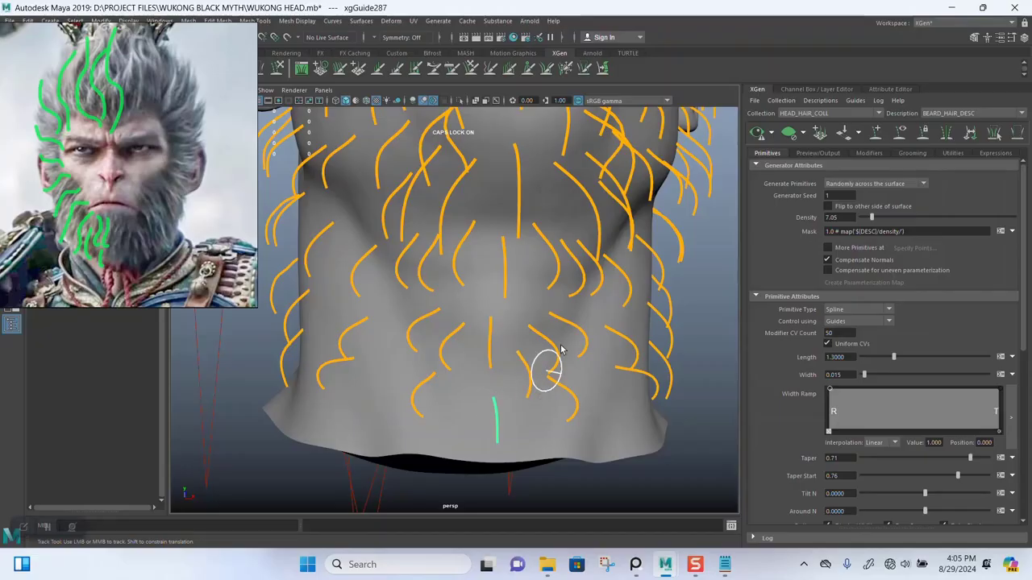
Step: Generate the beard hair preview and examine its coverage on the face from the front
alt+drag(546, 368, 557, 233)
alt+right_drag(511, 233, 515, 198)
alt+middle_drag(515, 201, 507, 236)
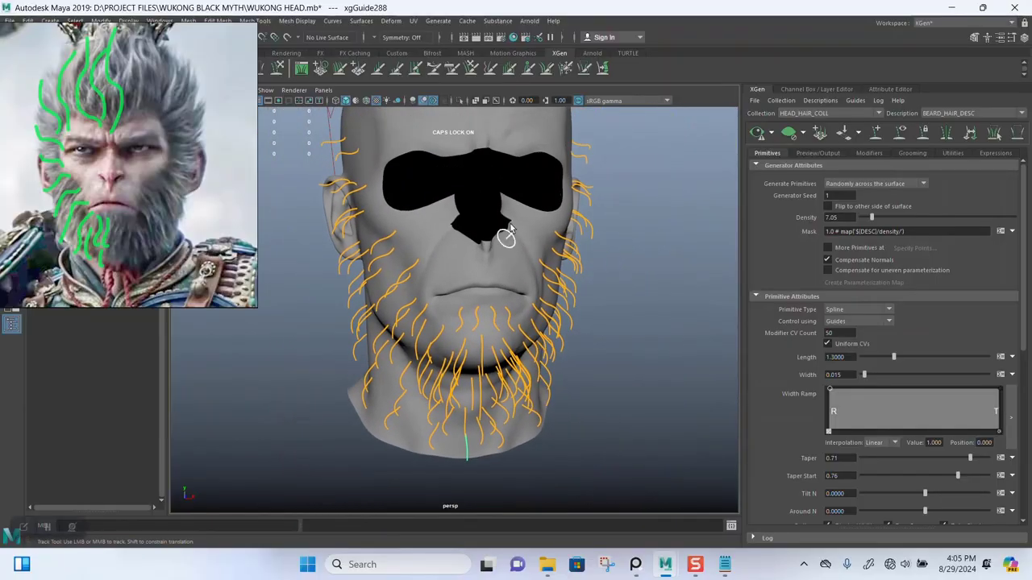
alt+right_drag(508, 237, 564, 304)
alt+drag(565, 303, 547, 277)
alt+middle_drag(547, 276, 561, 235)
alt+right_drag(561, 234, 444, 235)
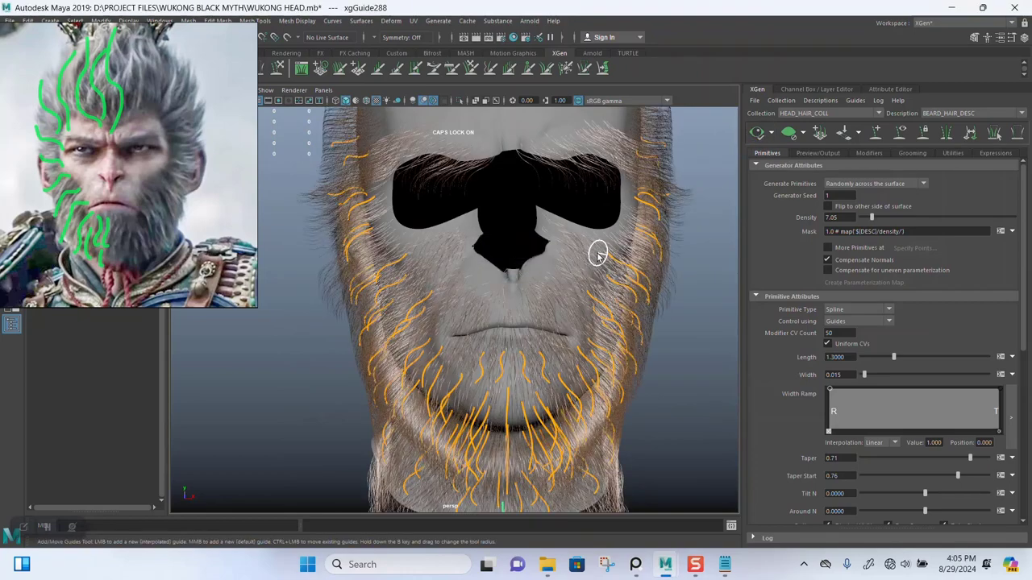
alt+right_drag(589, 347, 553, 326)
mouse_move(553, 326)
alt+mouse_down()
mouse_move(624, 317)
mouse_move(539, 332)
alt+mouse_up()
alt+right_drag(539, 332, 567, 347)
mouse_move(566, 347)
alt+mouse_down()
mouse_move(511, 331)
mouse_move(585, 327)
mouse_move(575, 329)
alt+mouse_up()
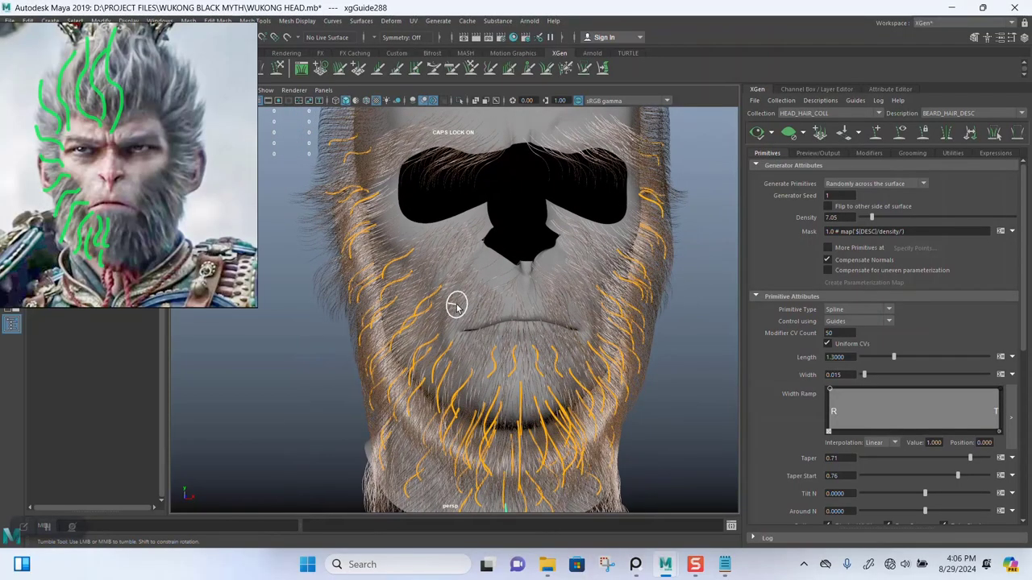
Step: Show the monkey face in the reference image and compare its beard outline with the previewed hair on the cheek and jaw
scroll(179, 244, down, 4)
middle_drag(156, 216, 170, 288)
middle_drag(152, 58, 140, 196)
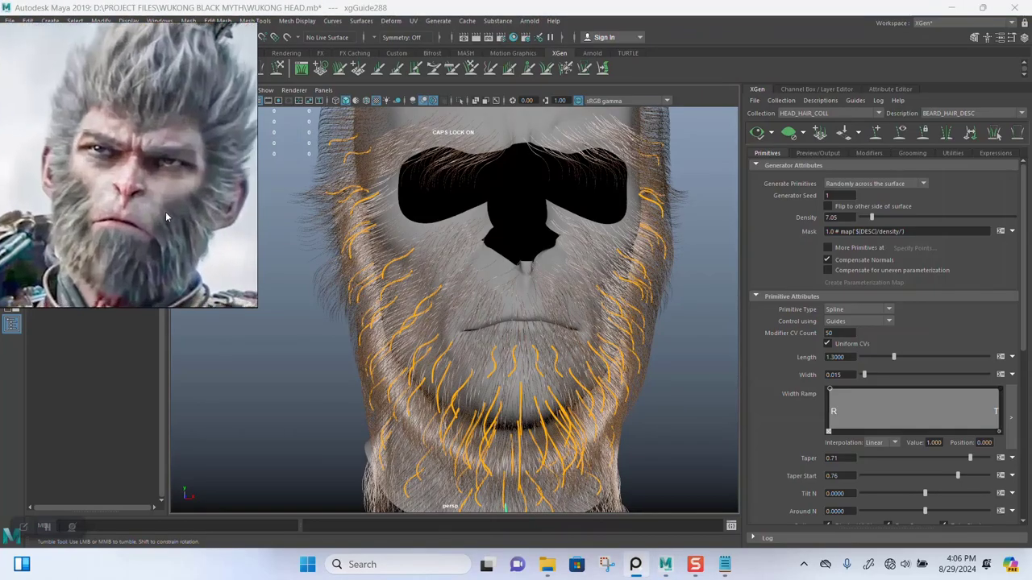
alt+drag(594, 346, 550, 355)
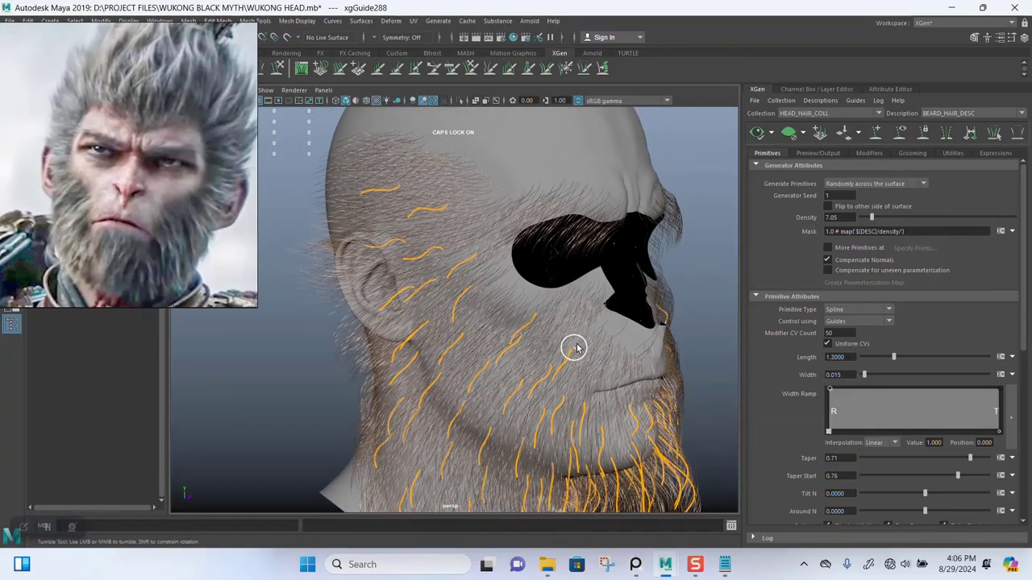
alt+middle_drag(569, 349, 572, 293)
alt+drag(572, 292, 566, 299)
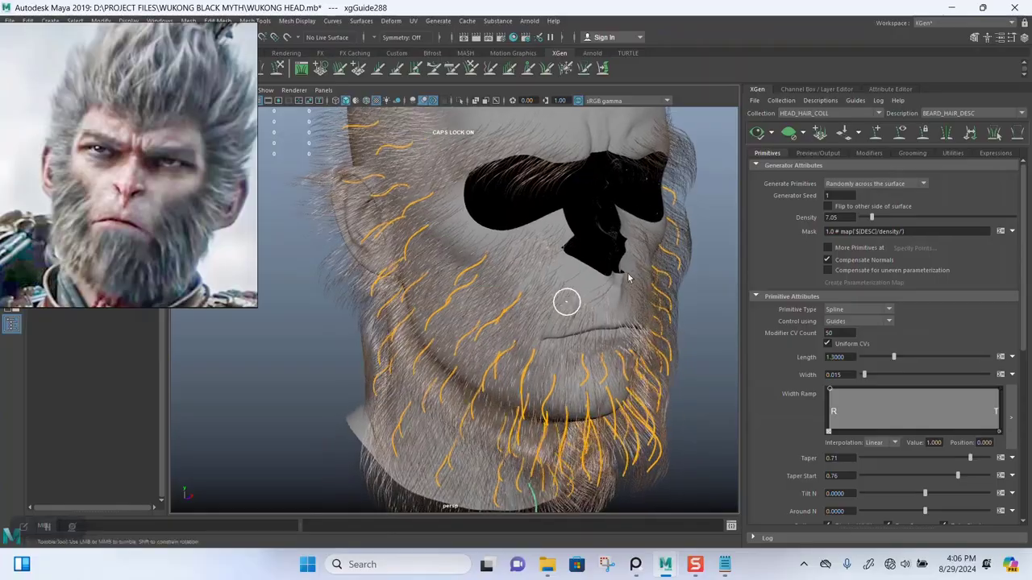
Step: Clear the hair preview and create a black density mask map named BEARD_DENS_MASK with map resolution 50
click(788, 134)
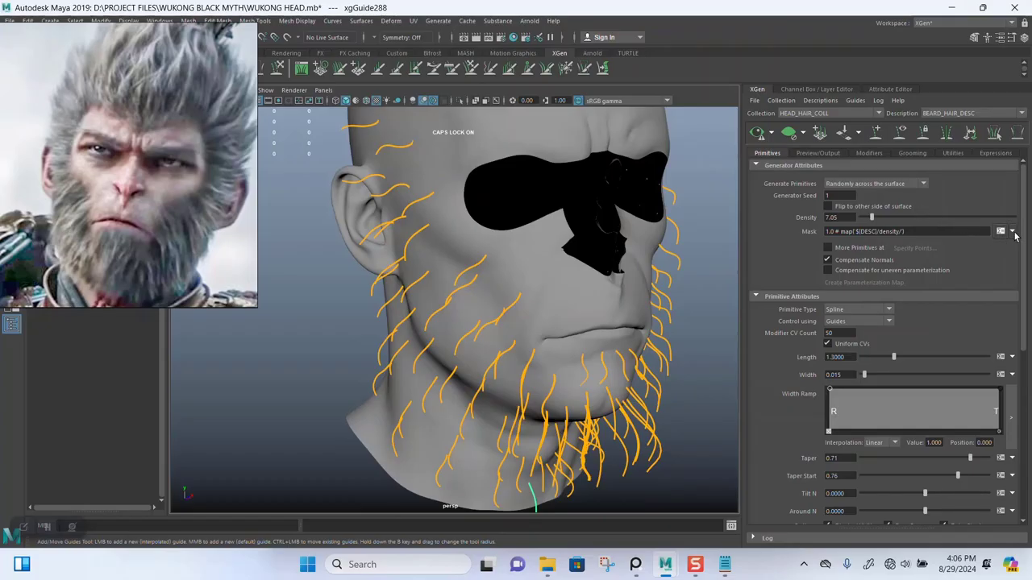
click(1012, 233)
click(970, 253)
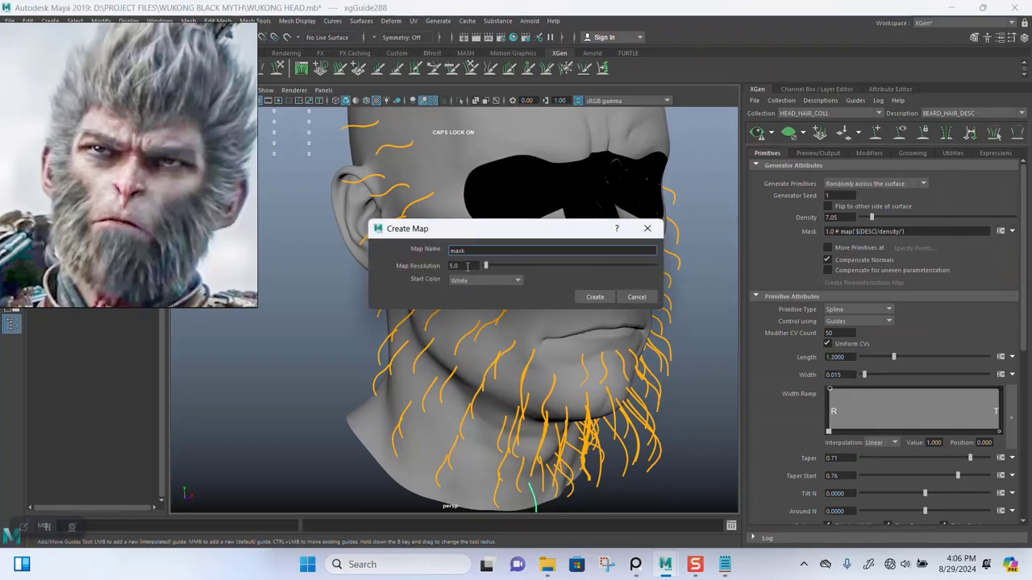
drag(467, 267, 441, 266)
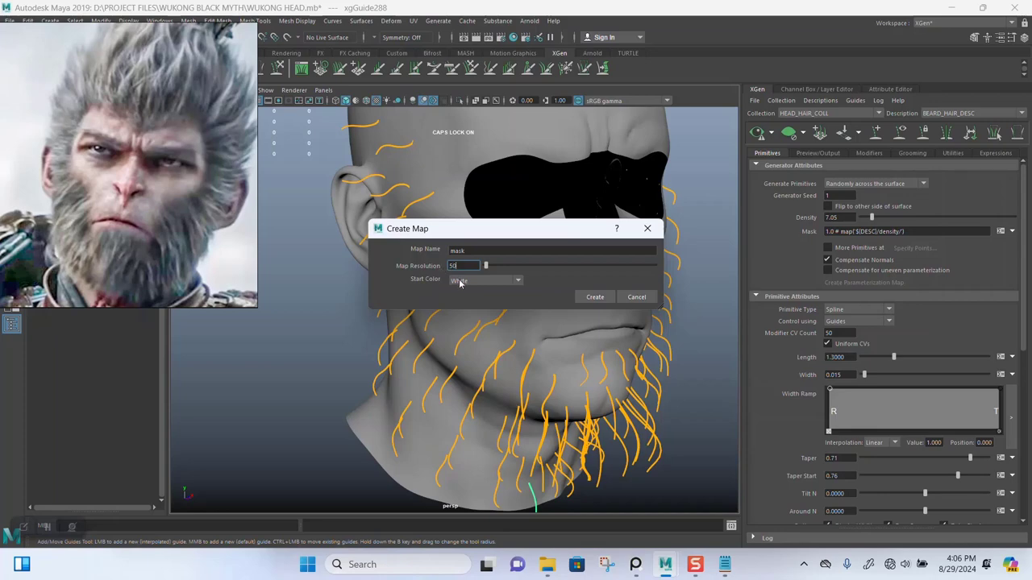
click(459, 281)
click(467, 296)
drag(469, 250, 443, 253)
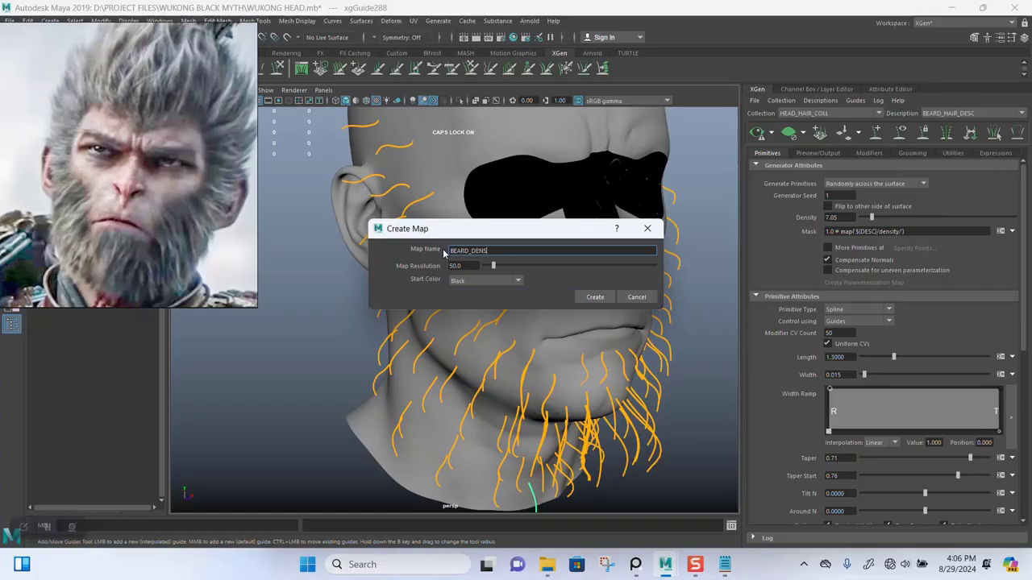
click(593, 298)
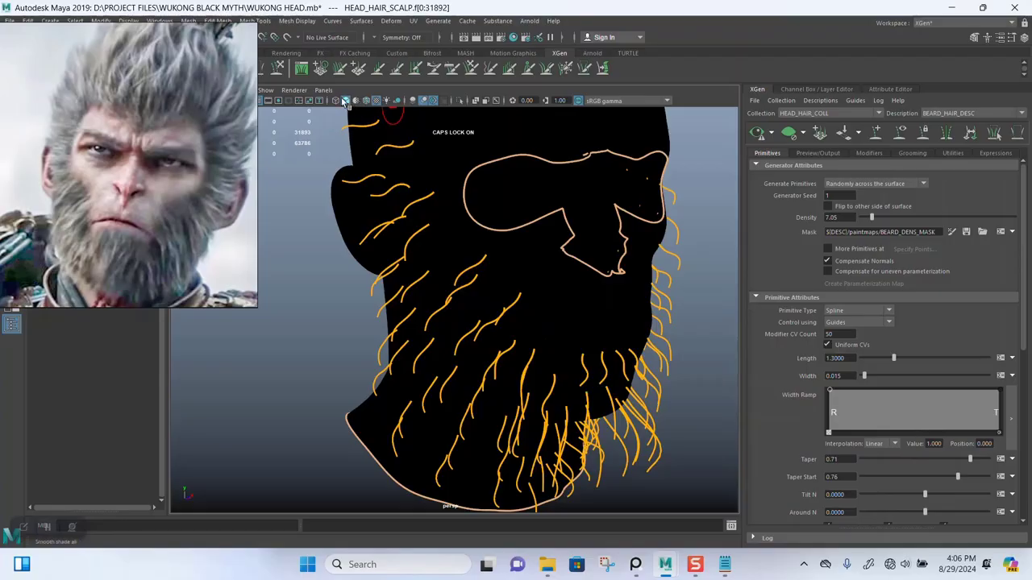
Step: Show the wireframe on the shaded scalp and set the 3D Paint Tool to a solid round white brush with X reflection
click(365, 102)
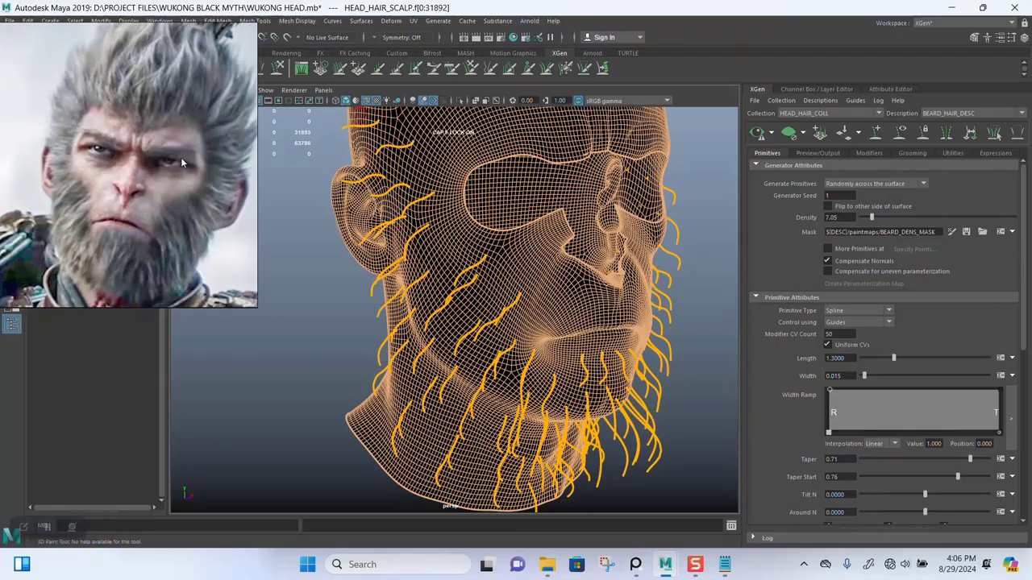
double_click(10, 240)
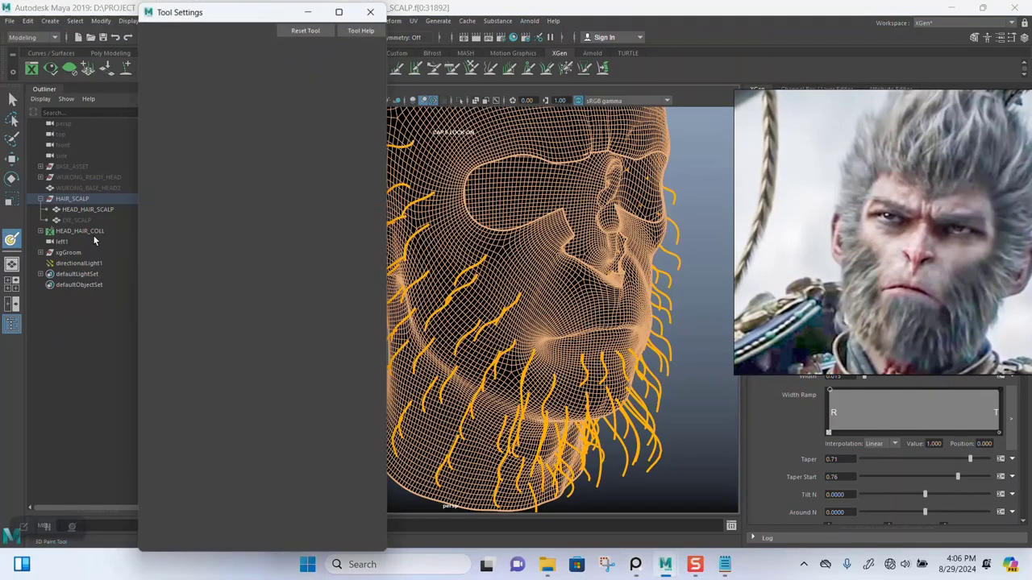
click(246, 91)
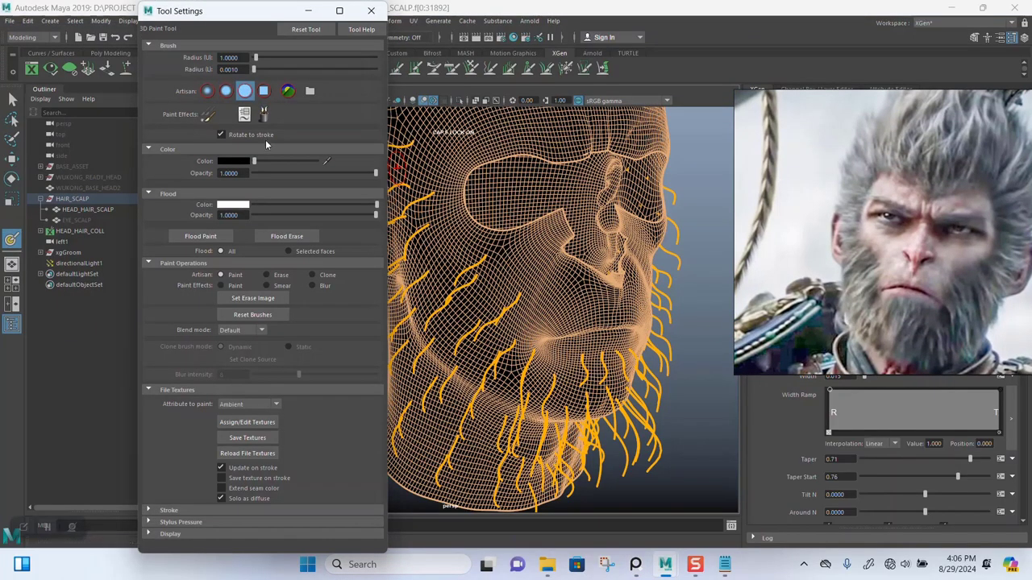
drag(257, 161, 349, 166)
click(150, 510)
scroll(213, 516, down, 2)
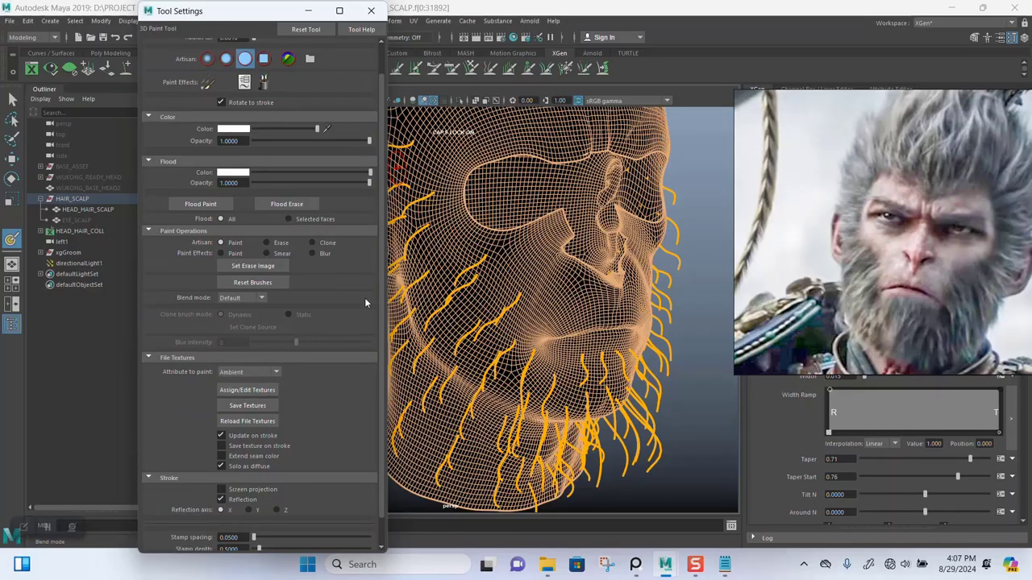
click(307, 16)
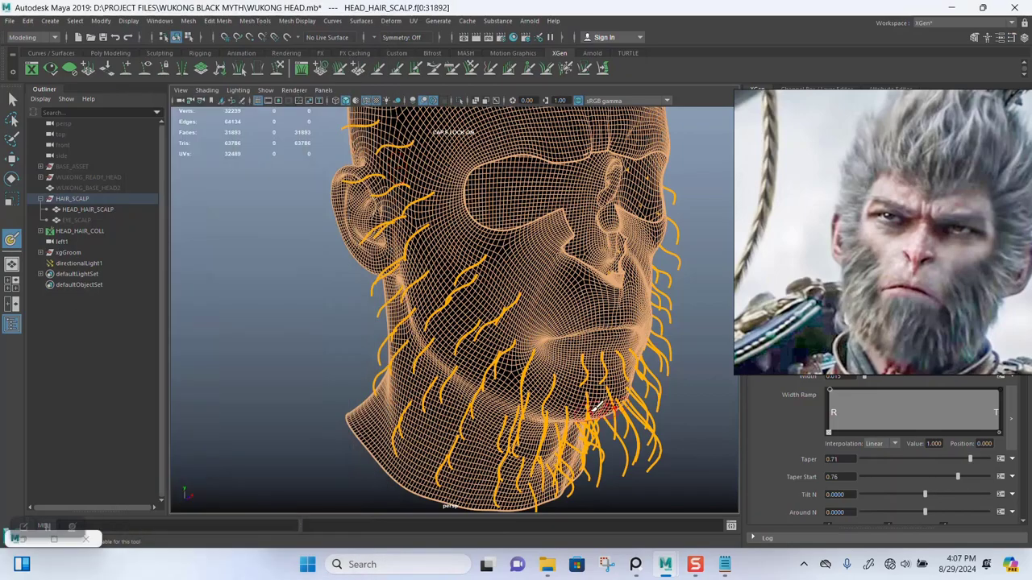
Step: Paint the beard mask's front border in white from the temple across the cheek, around the mouth corner to below the lower lip
alt+drag(553, 269, 433, 314)
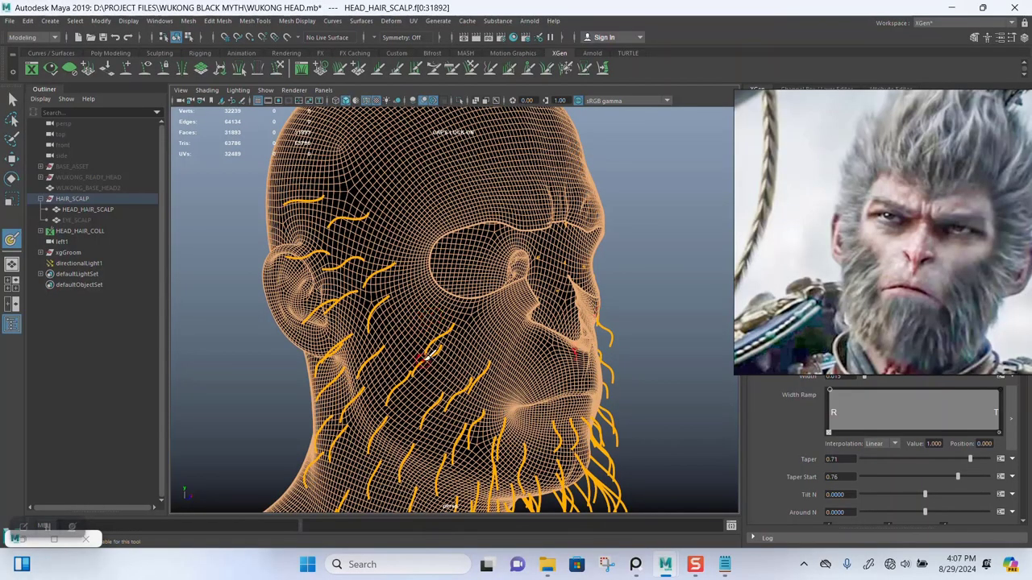
alt+drag(430, 357, 437, 362)
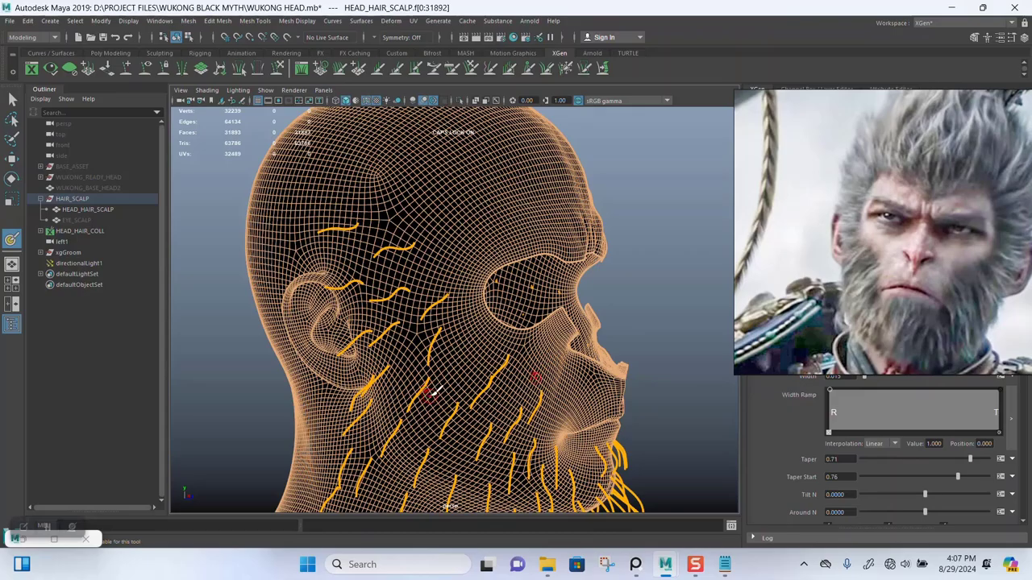
mouse_move(454, 392)
alt+mouse_down()
mouse_move(433, 370)
mouse_move(444, 382)
alt+mouse_up()
alt+middle_drag(444, 382, 435, 346)
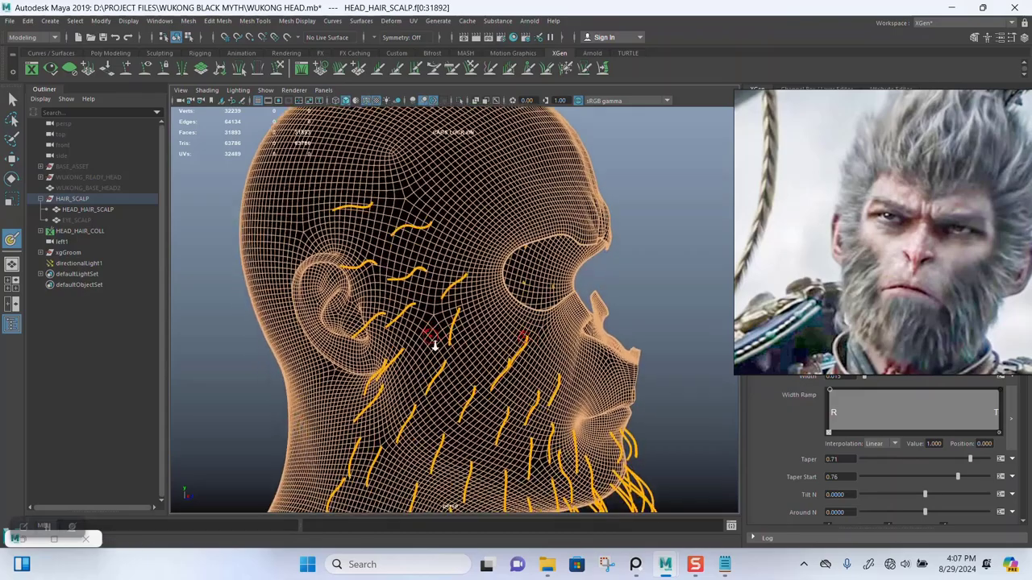
scroll(440, 345, up, 2)
mouse_move(442, 344)
alt+mouse_down()
mouse_move(433, 344)
mouse_move(453, 410)
alt+mouse_up()
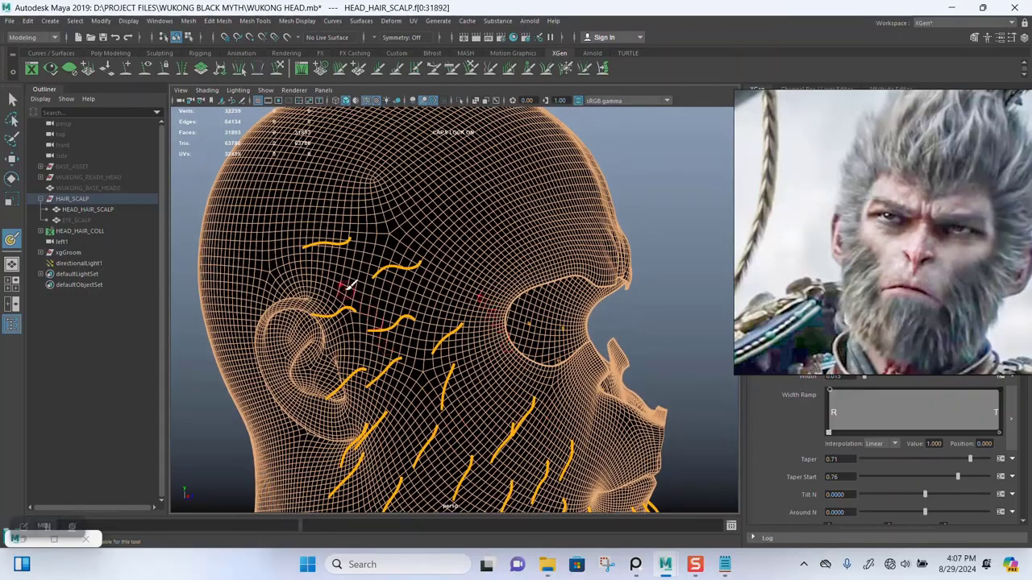
mouse_move(376, 236)
mouse_down()
mouse_move(385, 290)
mouse_move(433, 349)
mouse_move(458, 375)
mouse_move(553, 424)
mouse_move(572, 449)
mouse_up()
alt+middle_drag(508, 370, 451, 311)
alt+drag(450, 310, 448, 246)
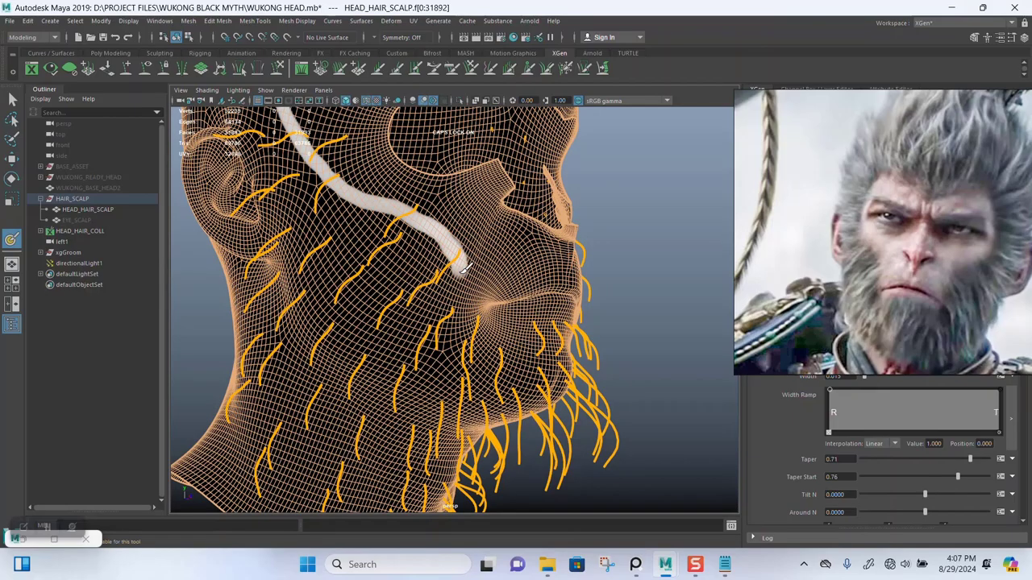
mouse_move(465, 284)
mouse_down()
mouse_move(490, 346)
mouse_move(530, 359)
mouse_move(538, 332)
mouse_move(585, 291)
mouse_move(545, 292)
mouse_move(587, 287)
mouse_up()
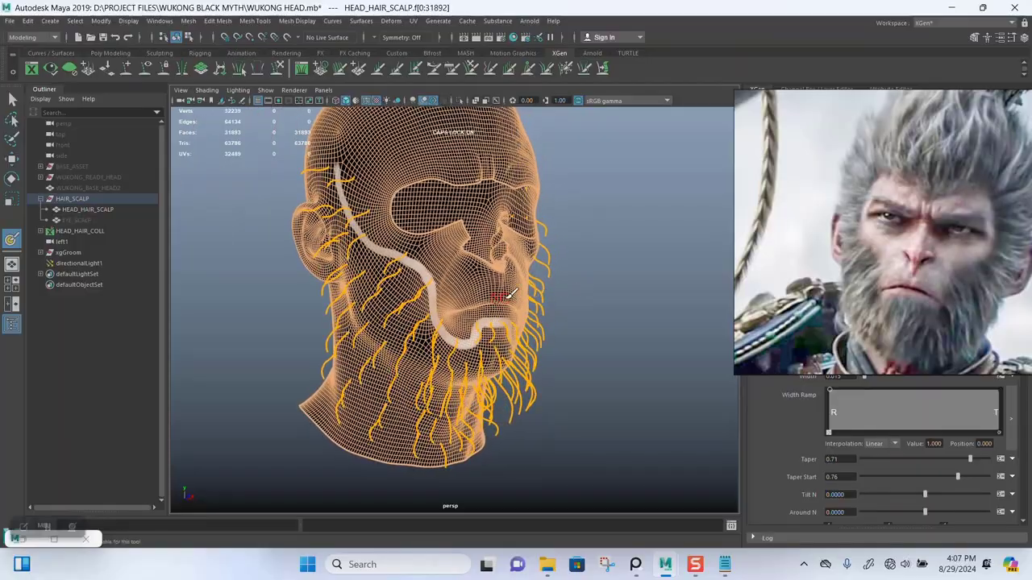
Step: Paint the beard mask's rear border in white from the temple, down in front of the ear to the side of the neck
scroll(490, 294, up, 6)
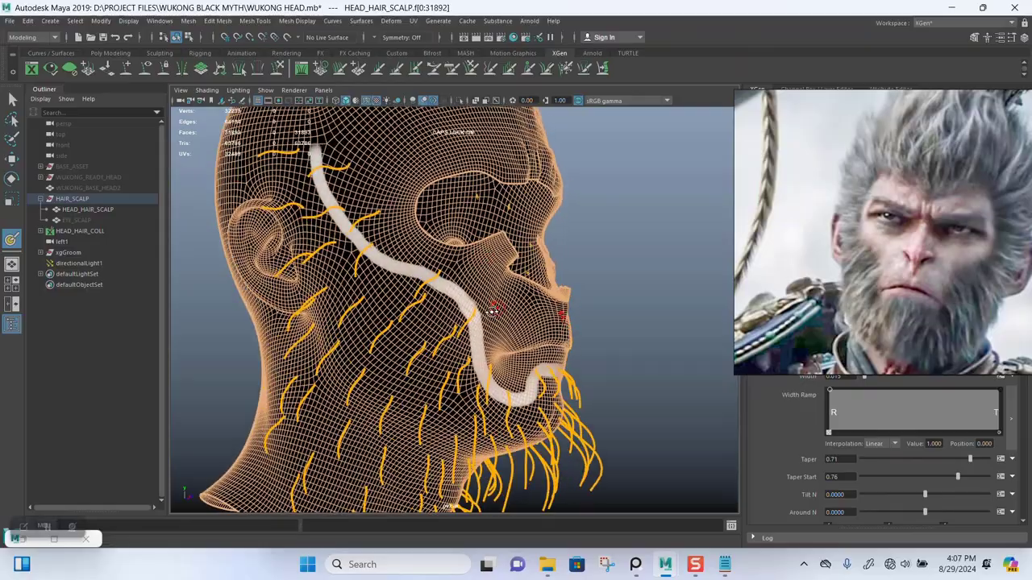
alt+drag(488, 313, 470, 308)
scroll(472, 303, down, 2)
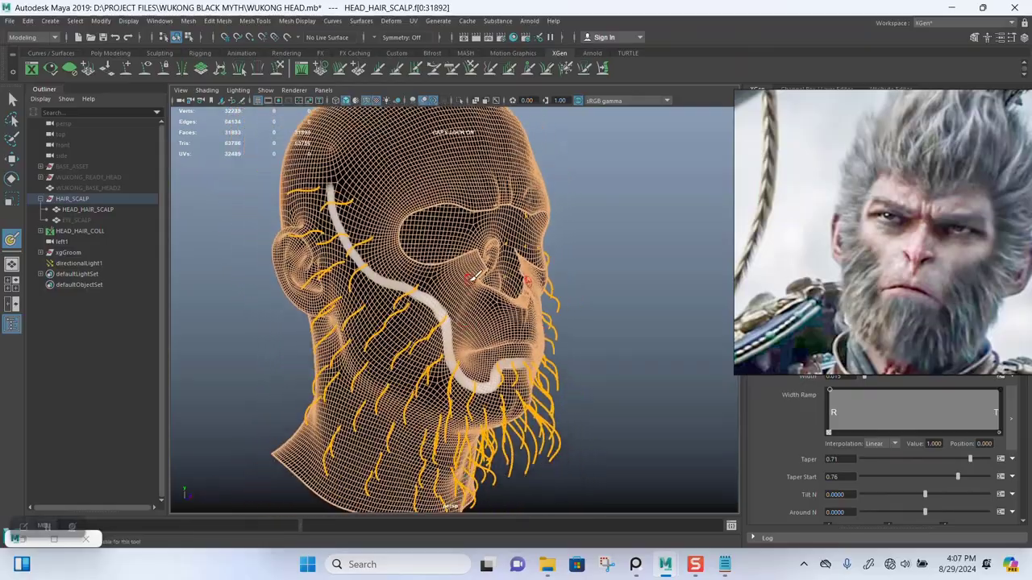
alt+middle_drag(474, 301, 485, 234)
scroll(488, 282, up, 3)
mouse_move(490, 299)
alt+mouse_down()
mouse_move(455, 299)
mouse_move(506, 278)
mouse_move(490, 311)
alt+mouse_up()
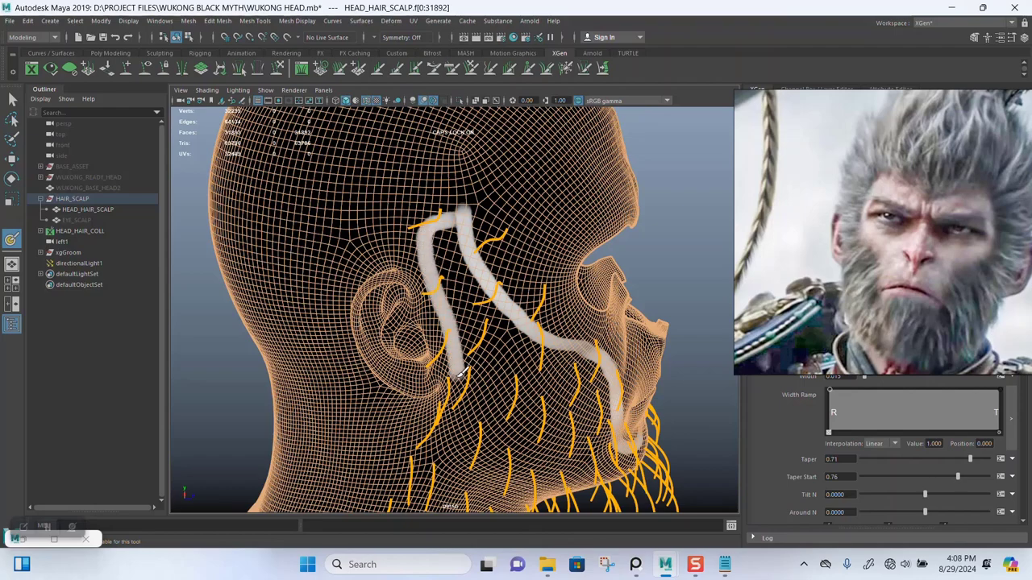
alt+drag(457, 397, 472, 193)
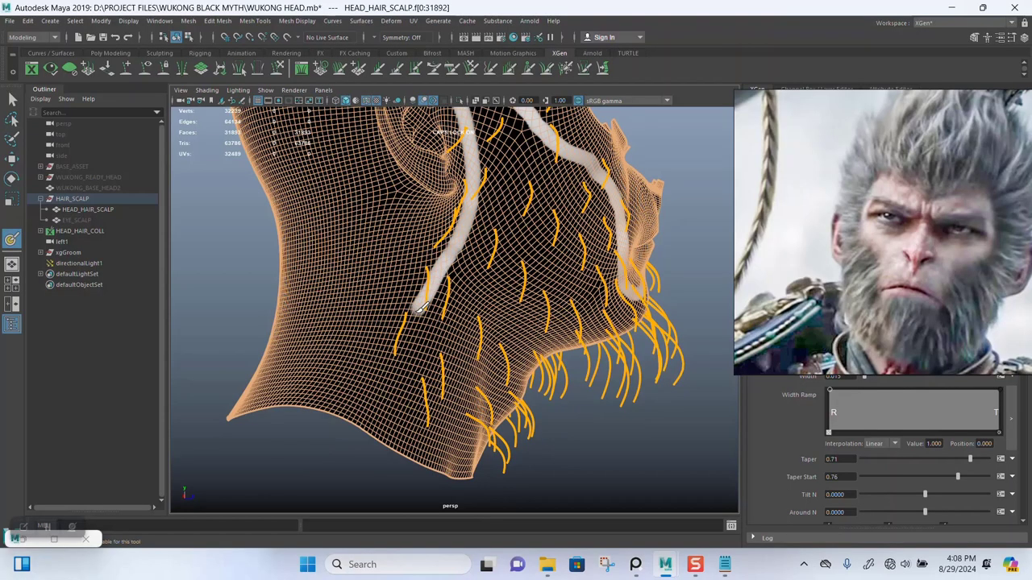
Step: Paint the beard mask's lower border in white around the neck, joining both sides at the front of the throat
alt+drag(442, 385, 393, 318)
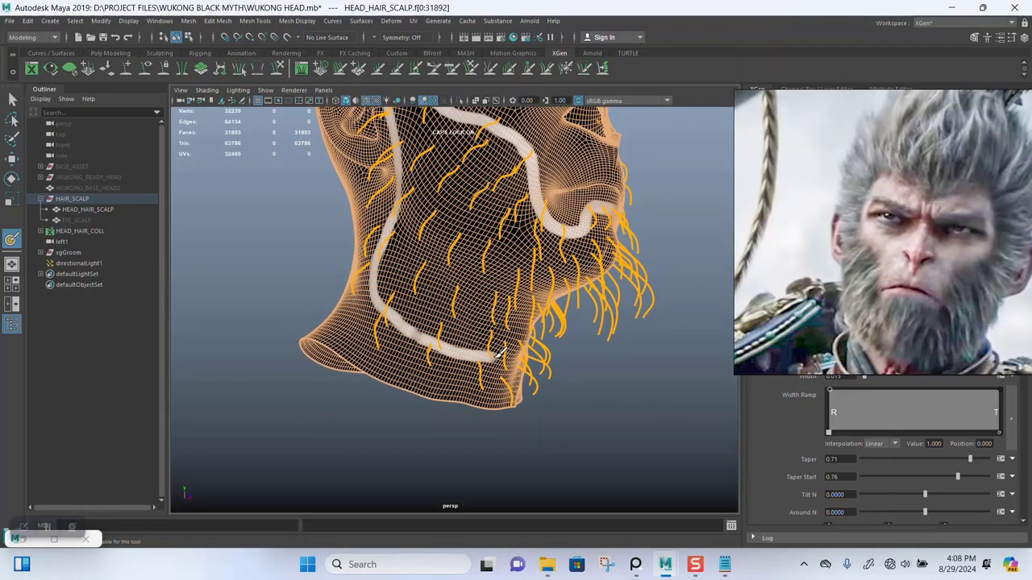
alt+drag(542, 354, 515, 312)
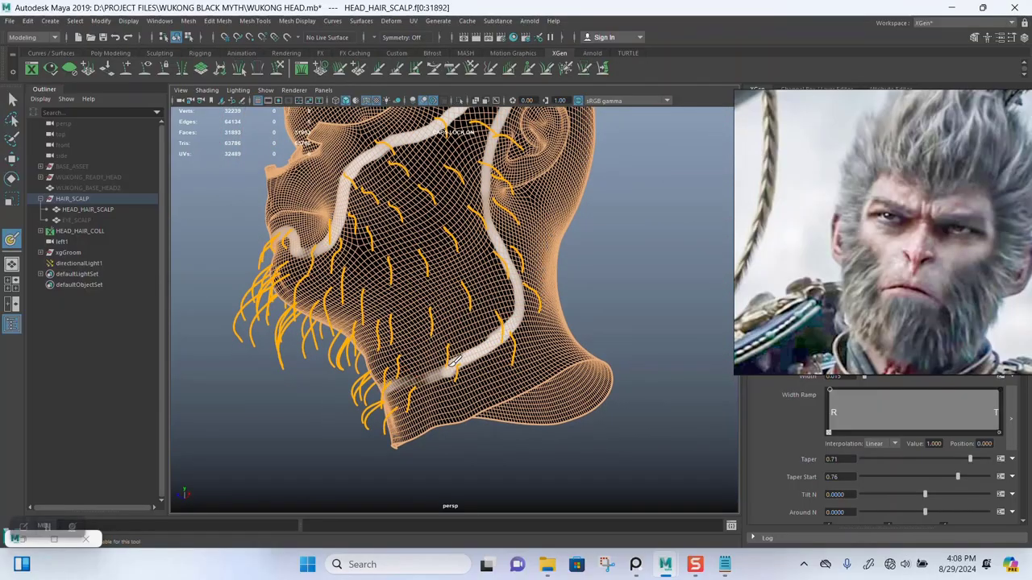
alt+drag(420, 376, 458, 369)
alt+drag(546, 339, 459, 326)
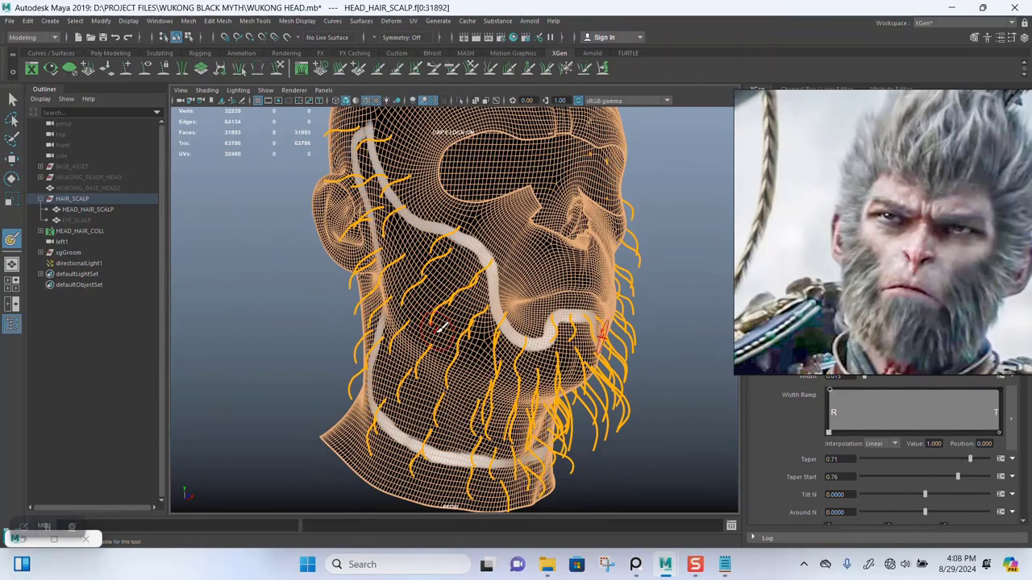
Step: Examine the painted beard mask border and the guides from the front and side of the face
alt+drag(444, 321, 421, 330)
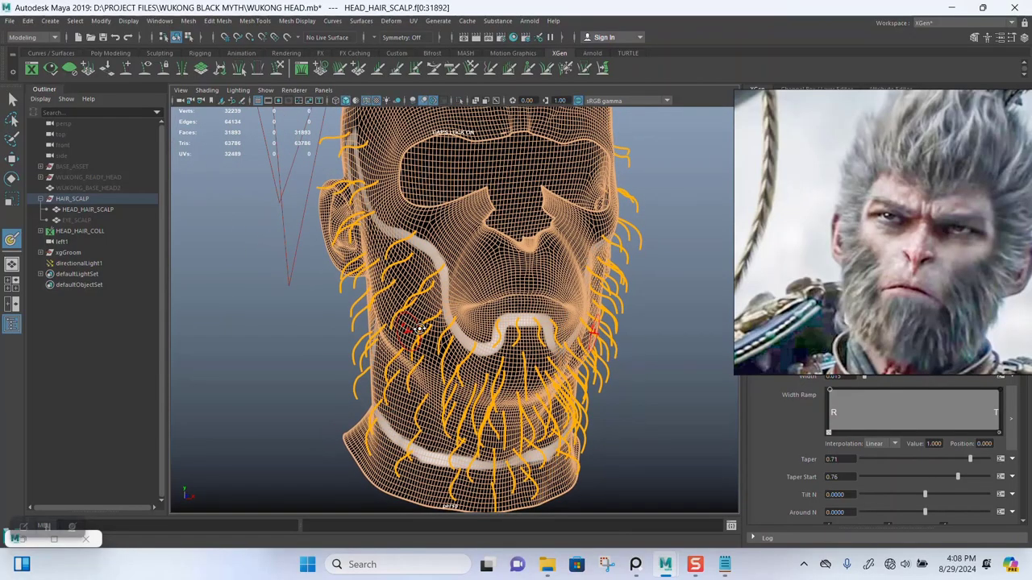
scroll(429, 341, up, 3)
alt+middle_drag(427, 282, 417, 330)
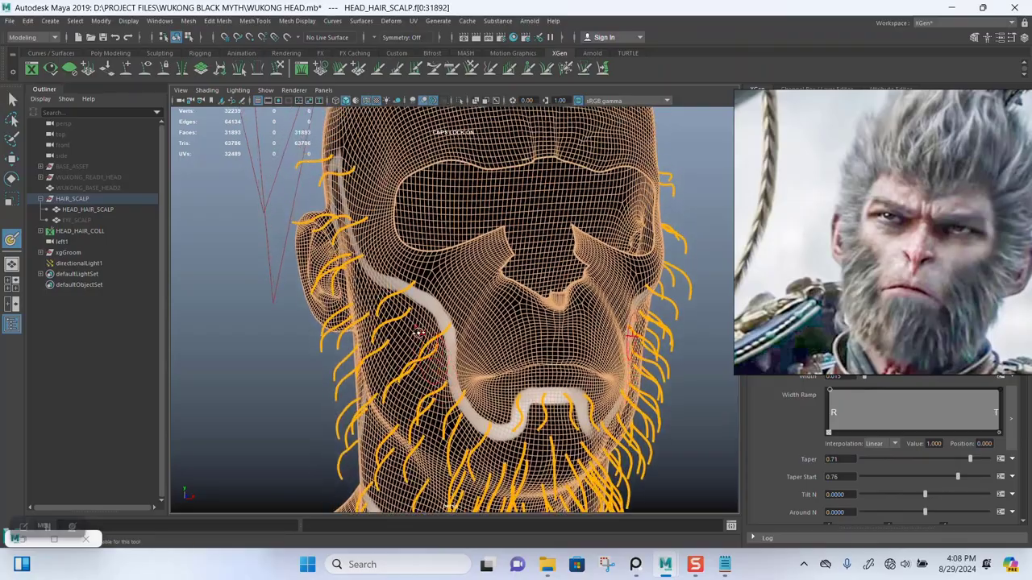
alt+drag(417, 329, 445, 303)
alt+middle_drag(445, 303, 445, 320)
alt+drag(445, 321, 442, 295)
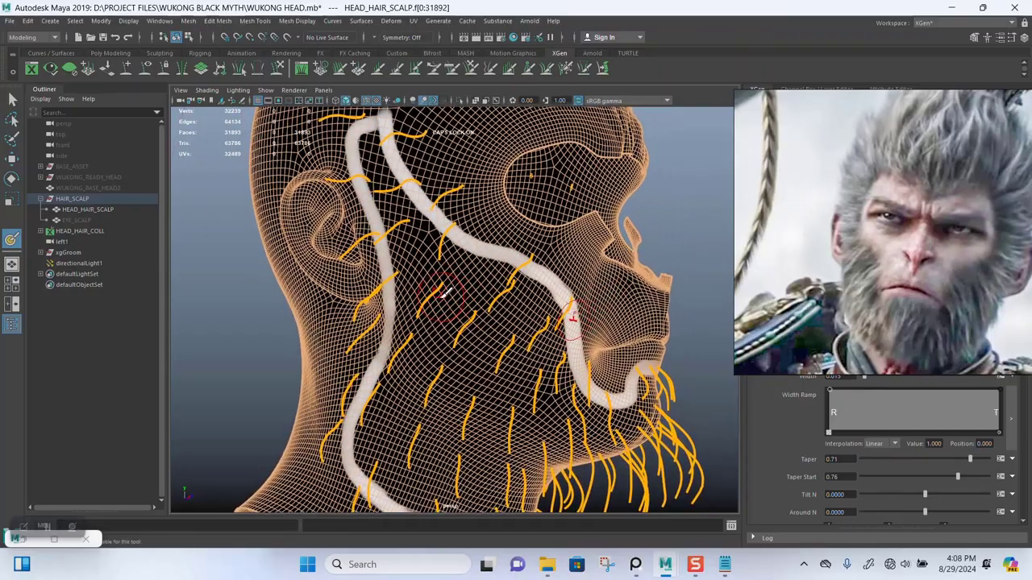
alt+drag(521, 316, 428, 244)
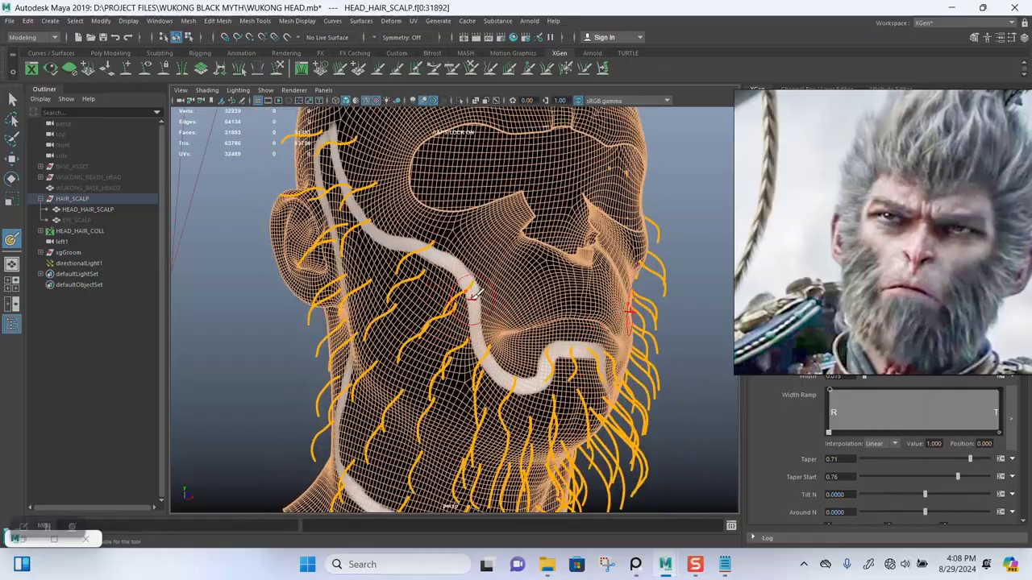
alt+drag(473, 294, 429, 287)
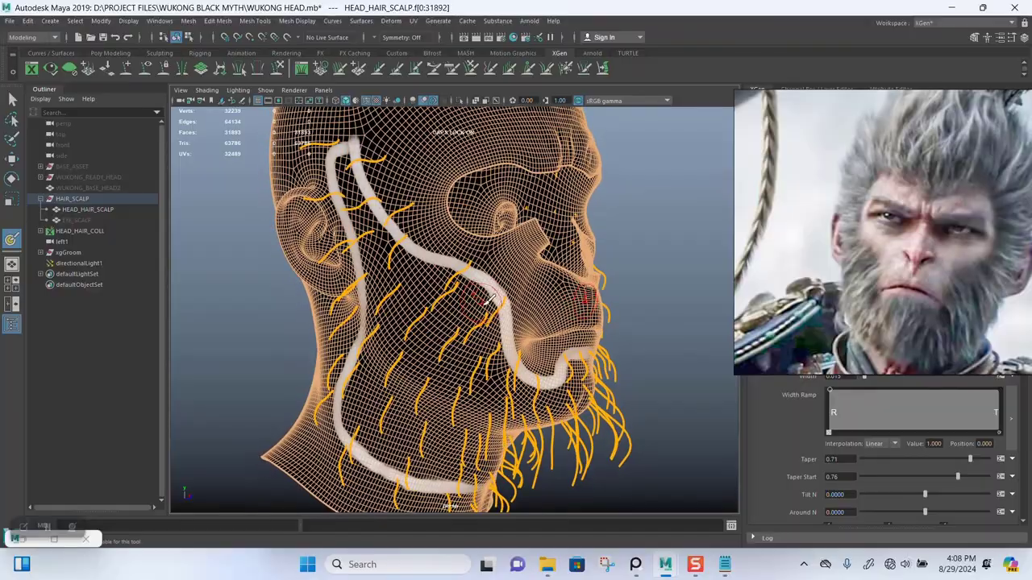
scroll(482, 300, up, 3)
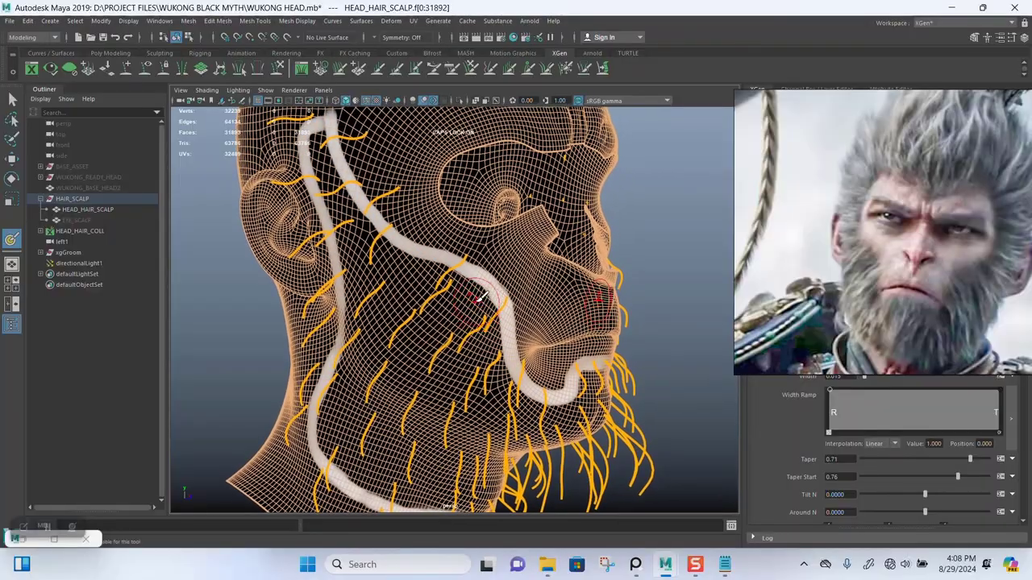
alt+drag(479, 296, 441, 262)
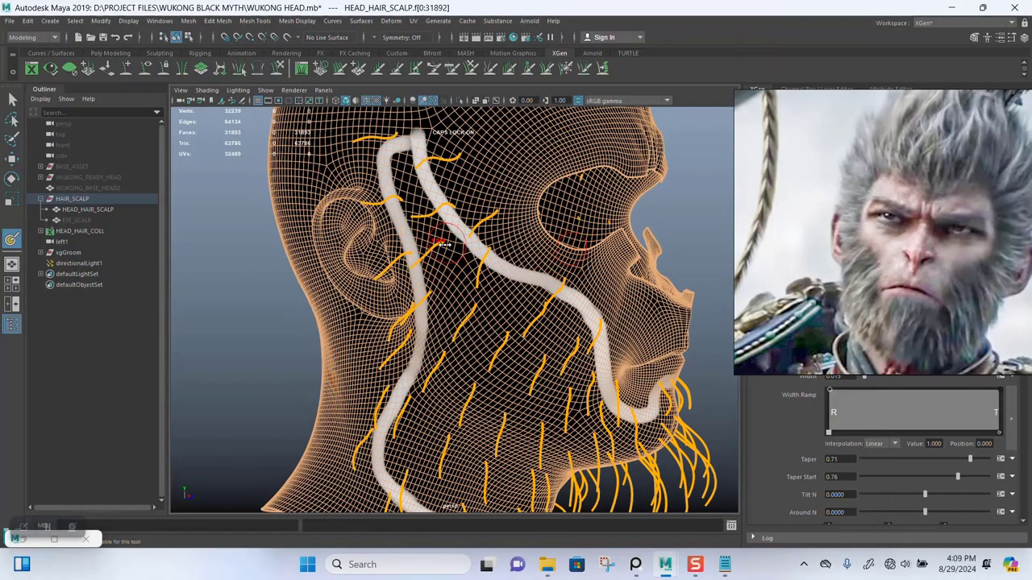
Step: Fill the cheek and the strip in front of the ear inside the mask border with white
mouse_move(427, 266)
alt+mouse_down()
mouse_move(440, 149)
mouse_move(469, 310)
mouse_move(471, 219)
mouse_move(537, 277)
mouse_move(608, 314)
mouse_move(629, 407)
mouse_move(569, 323)
mouse_move(484, 258)
mouse_move(576, 379)
mouse_move(482, 284)
mouse_move(426, 449)
mouse_move(486, 372)
mouse_move(454, 396)
mouse_move(490, 349)
alt+mouse_up()
alt+middle_drag(490, 349, 465, 278)
alt+drag(465, 277, 460, 225)
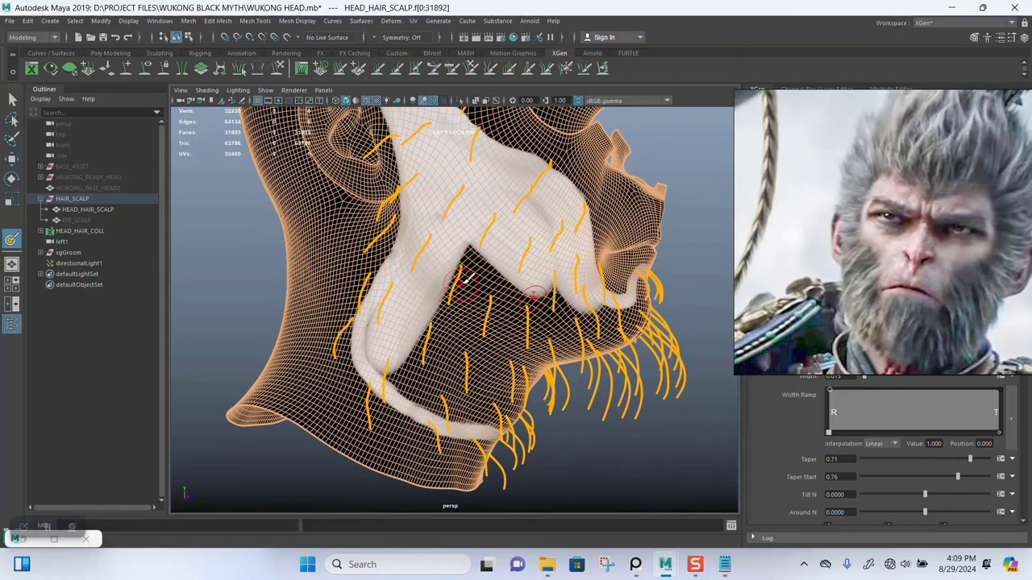
mouse_move(379, 348)
mouse_down()
mouse_move(403, 383)
mouse_move(500, 420)
mouse_move(405, 367)
mouse_move(516, 403)
mouse_move(475, 369)
mouse_move(516, 383)
mouse_move(522, 368)
mouse_up()
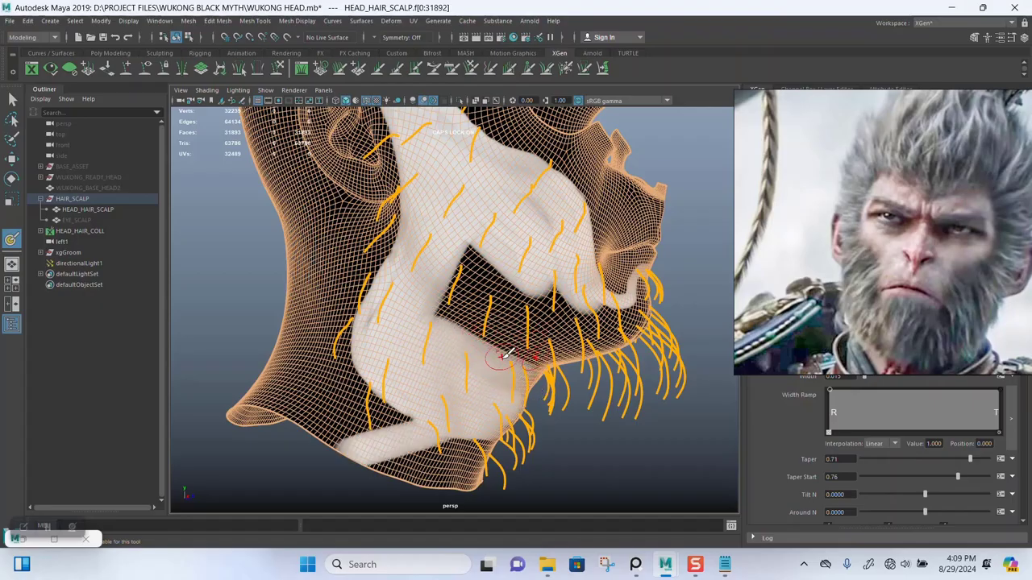
alt+middle_drag(503, 355, 499, 328)
key(ctrl+z)
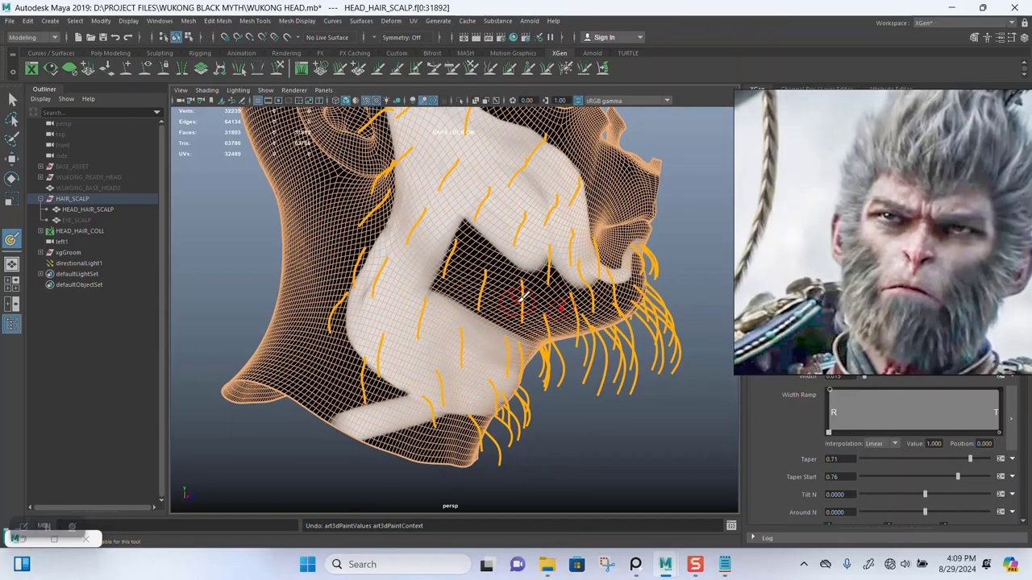
key(ctrl+z)
Step: Paint the rear jaw and the side of the neck white inside the beard mask border
mouse_move(427, 309)
mouse_down()
mouse_move(426, 250)
mouse_move(391, 347)
mouse_move(379, 292)
mouse_up()
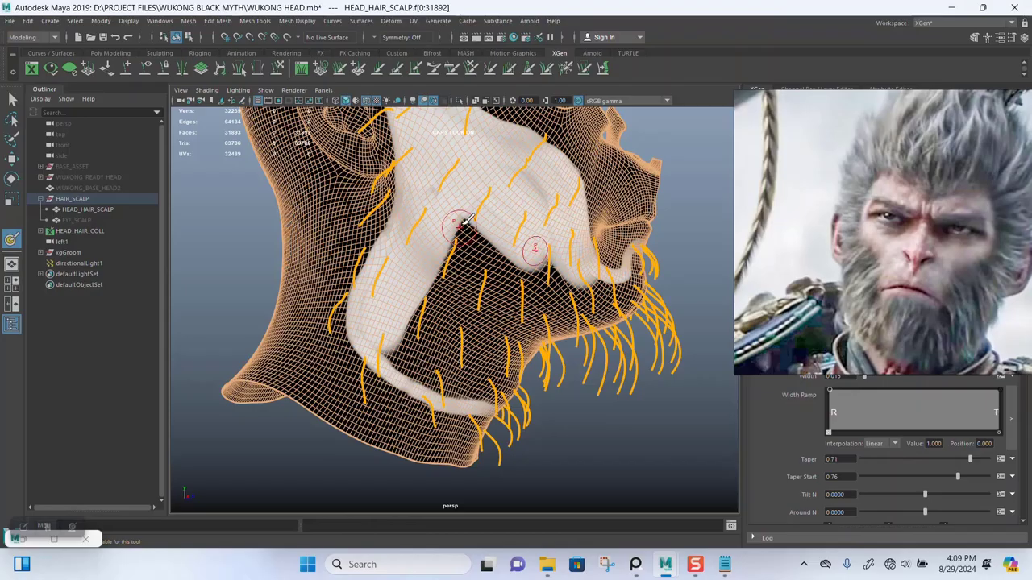
mouse_move(466, 222)
mouse_down()
mouse_move(395, 355)
mouse_move(471, 250)
mouse_move(468, 262)
mouse_move(408, 364)
mouse_up()
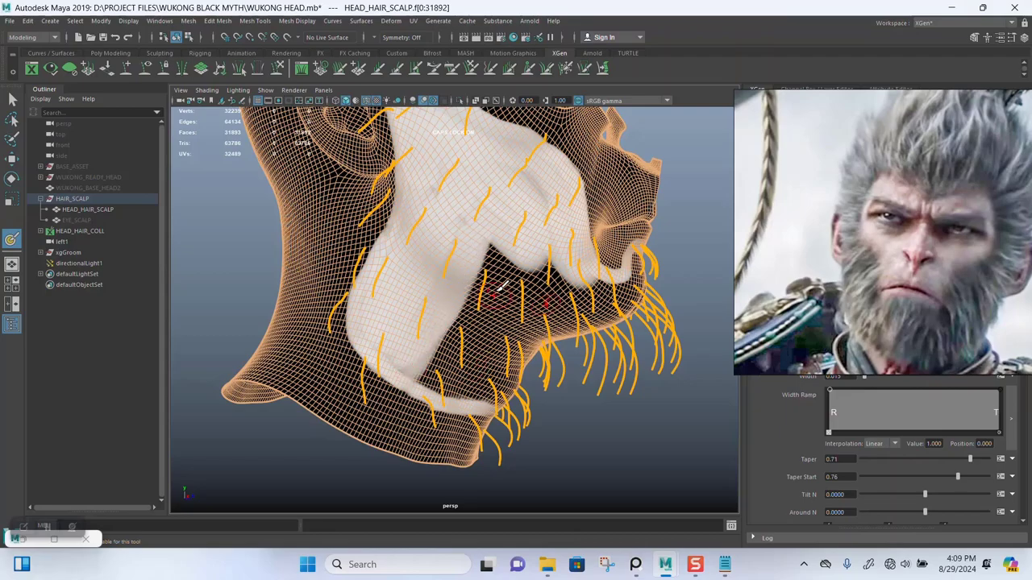
mouse_move(508, 240)
mouse_down()
mouse_move(431, 383)
mouse_move(500, 245)
mouse_up()
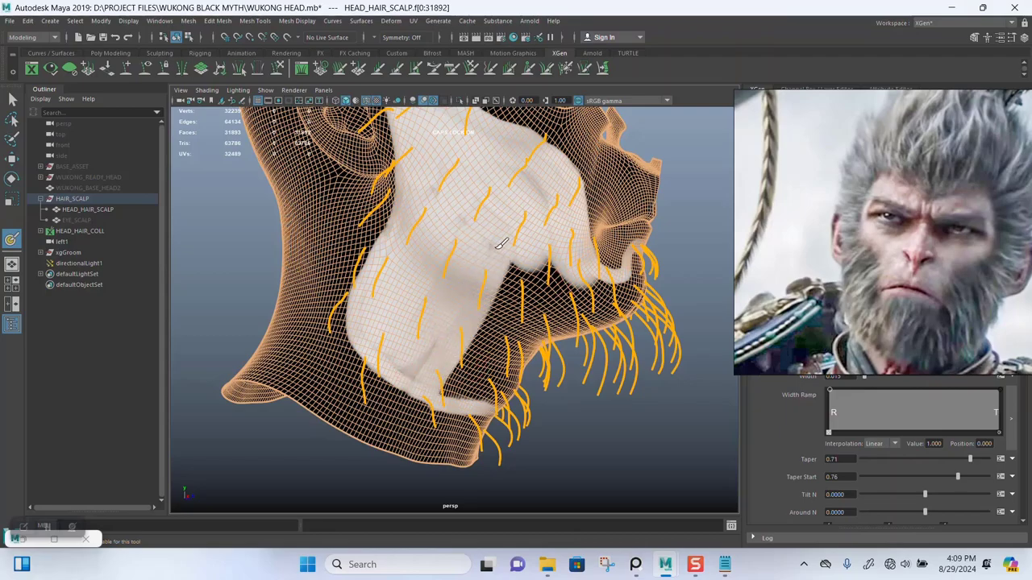
Step: Fill the remaining front jaw, chin and throat area inside the beard mask border with white
alt+drag(534, 314, 485, 305)
scroll(492, 312, up, 3)
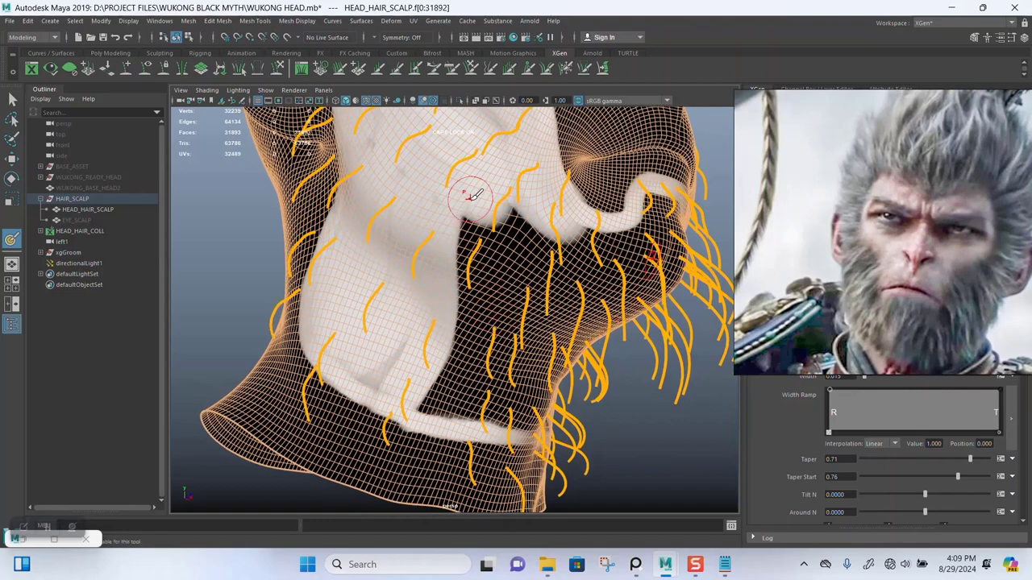
mouse_move(472, 195)
mouse_down()
mouse_move(460, 311)
mouse_move(423, 411)
mouse_move(487, 355)
mouse_move(513, 196)
mouse_move(520, 294)
mouse_move(471, 415)
mouse_move(506, 331)
mouse_move(509, 241)
mouse_move(563, 256)
mouse_move(520, 214)
mouse_move(564, 199)
mouse_move(599, 163)
mouse_move(527, 242)
mouse_move(521, 304)
mouse_up()
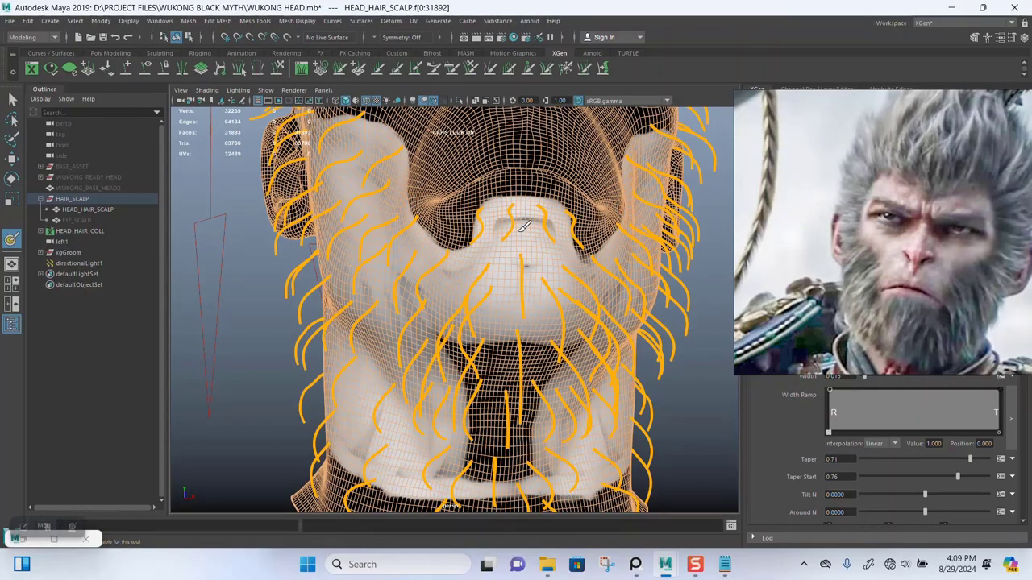
mouse_move(520, 299)
alt+mouse_down()
mouse_move(492, 266)
mouse_move(524, 289)
mouse_move(474, 292)
mouse_move(532, 335)
mouse_move(547, 326)
mouse_move(492, 313)
mouse_move(548, 395)
mouse_move(451, 407)
mouse_move(396, 382)
alt+mouse_up()
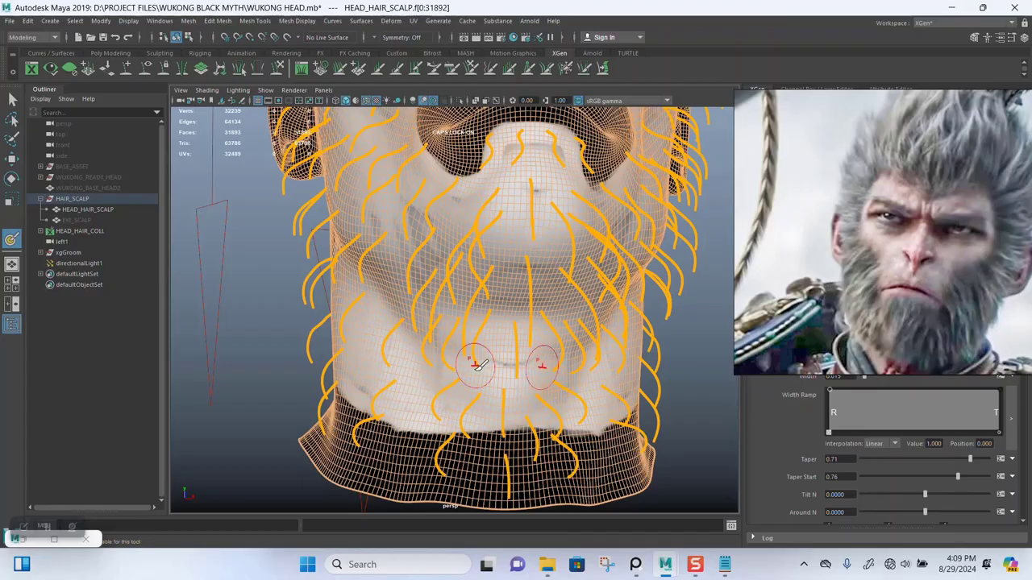
mouse_move(473, 362)
alt+mouse_down()
mouse_move(461, 322)
mouse_move(483, 341)
mouse_move(461, 355)
mouse_move(465, 380)
alt+mouse_up()
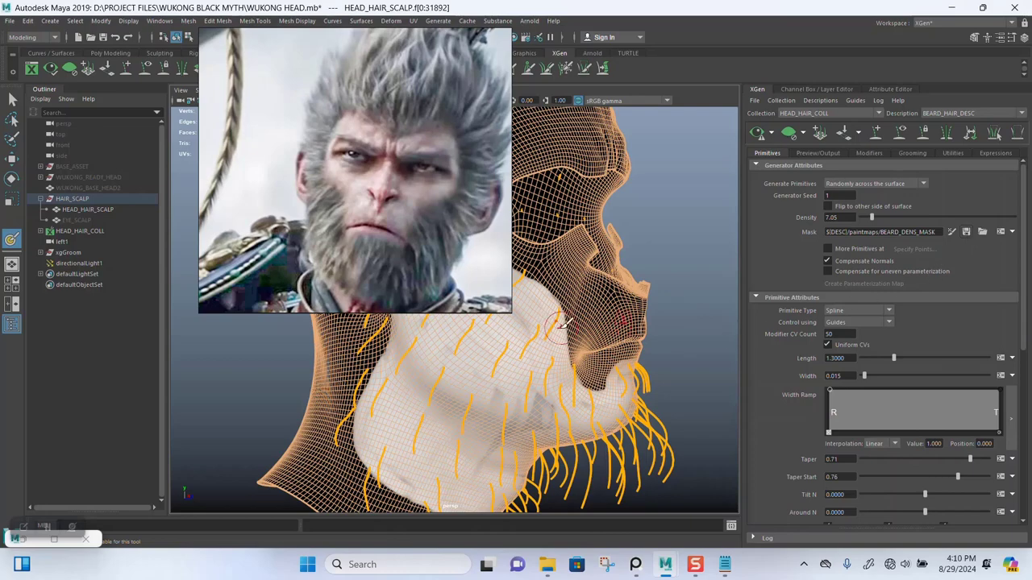
Step: Update the XGen preview to generate the beard over the painted mask, and hide the wireframe on the shaded scalp
scroll(560, 326, down, 4)
right_drag(398, 258, 443, 123)
alt+drag(604, 328, 591, 340)
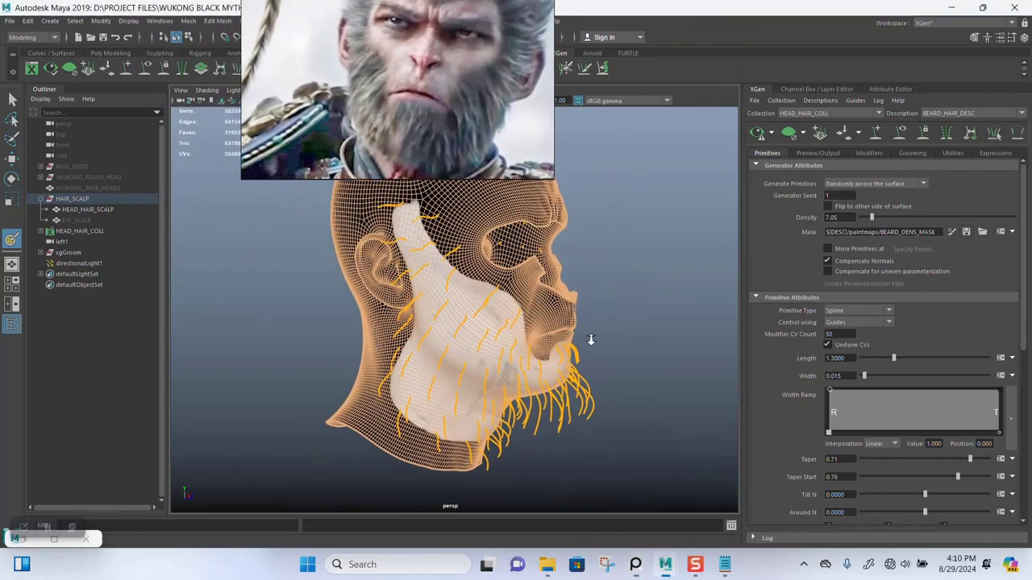
alt+right_drag(591, 340, 568, 350)
alt+middle_drag(467, 333, 456, 365)
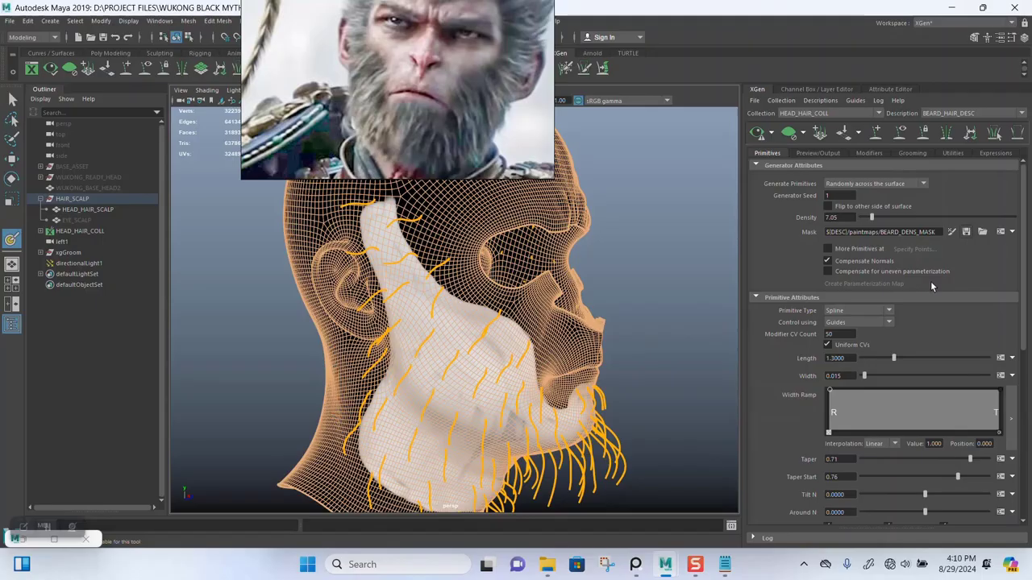
click(770, 135)
click(762, 151)
click(767, 134)
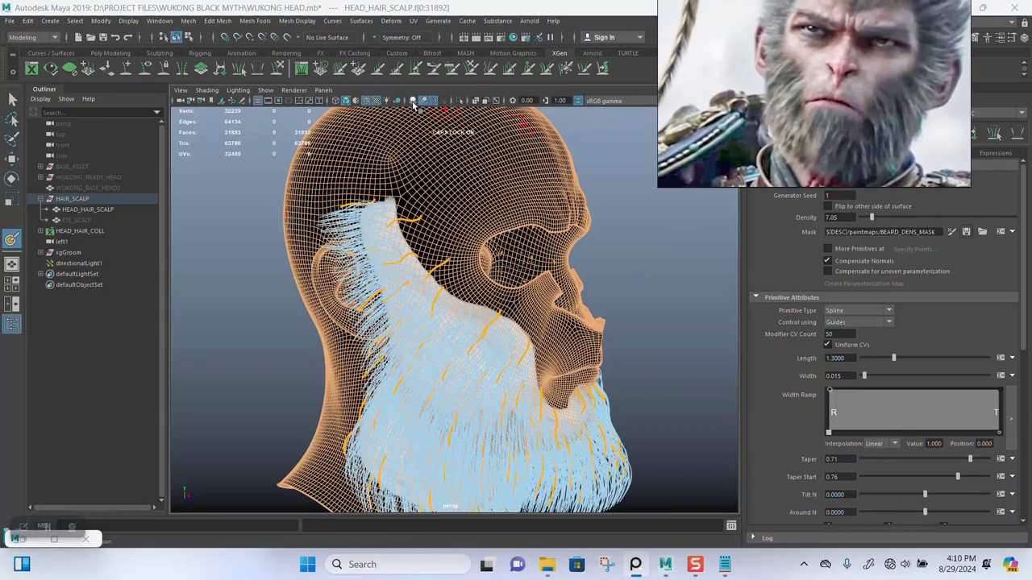
click(367, 104)
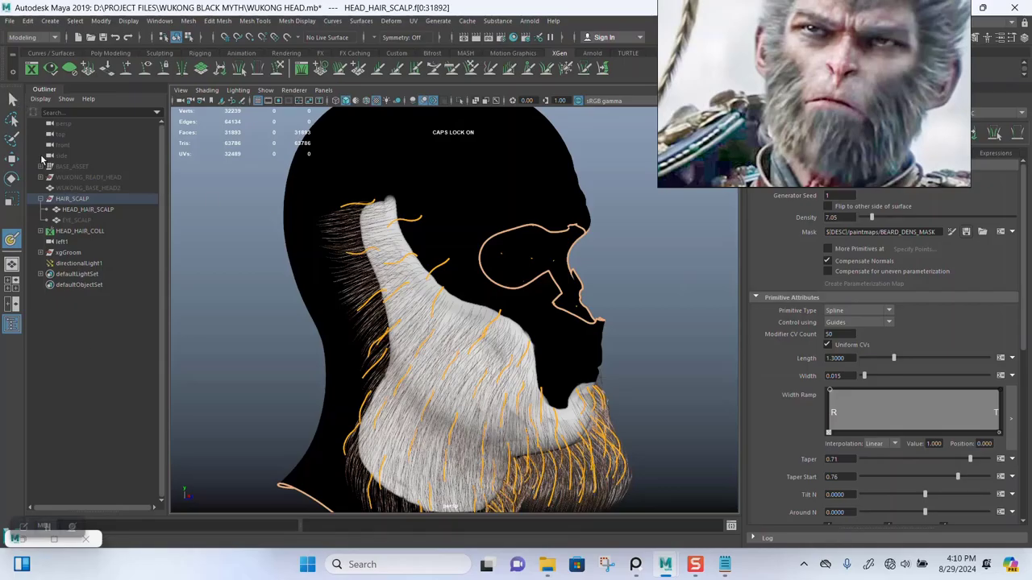
Step: Reload the painted mask's file textures in the 3D Paint Tool settings, and leave painting with the scalp deselected
double_click(11, 237)
click(246, 390)
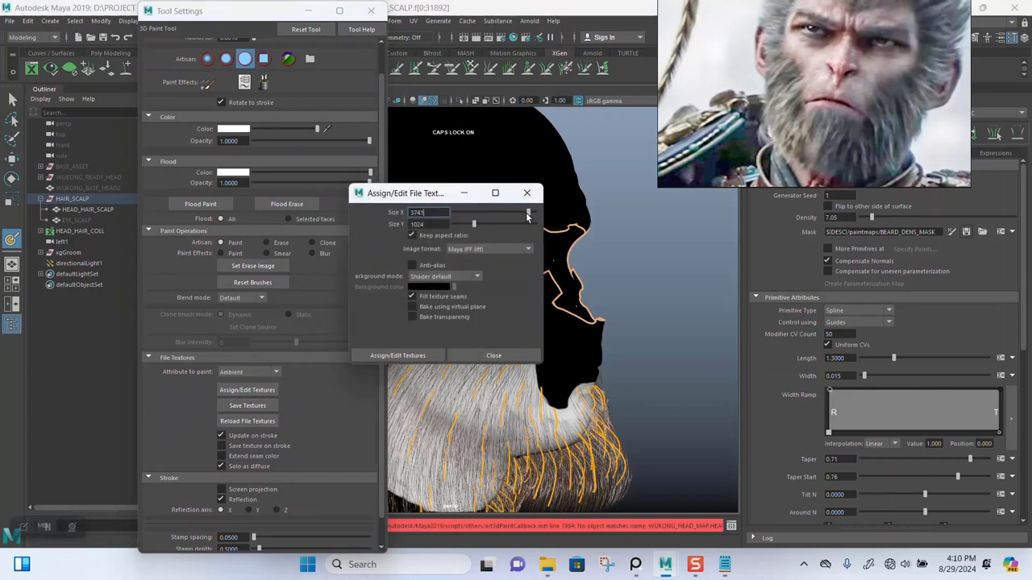
click(492, 356)
click(254, 420)
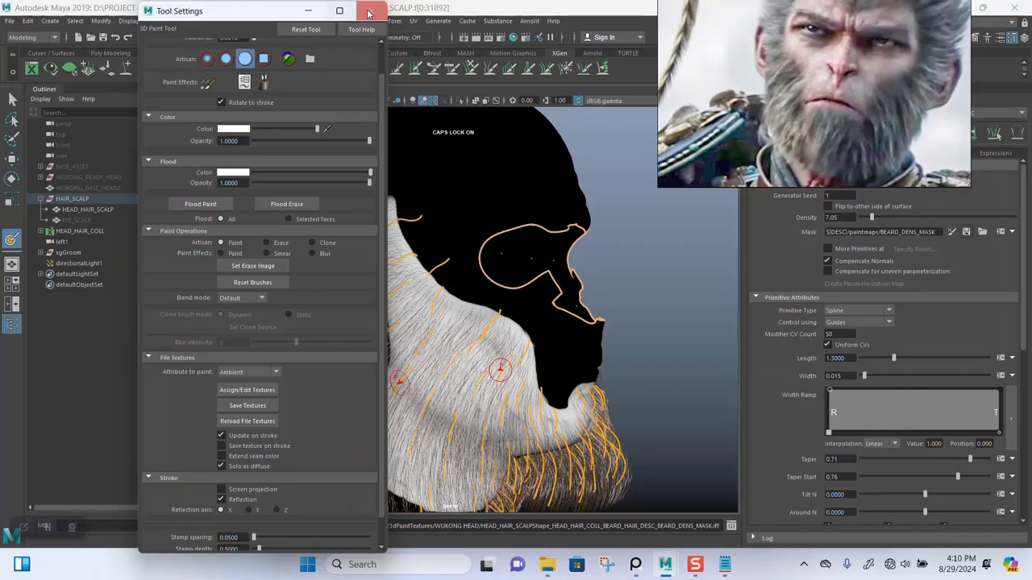
click(372, 10)
click(12, 100)
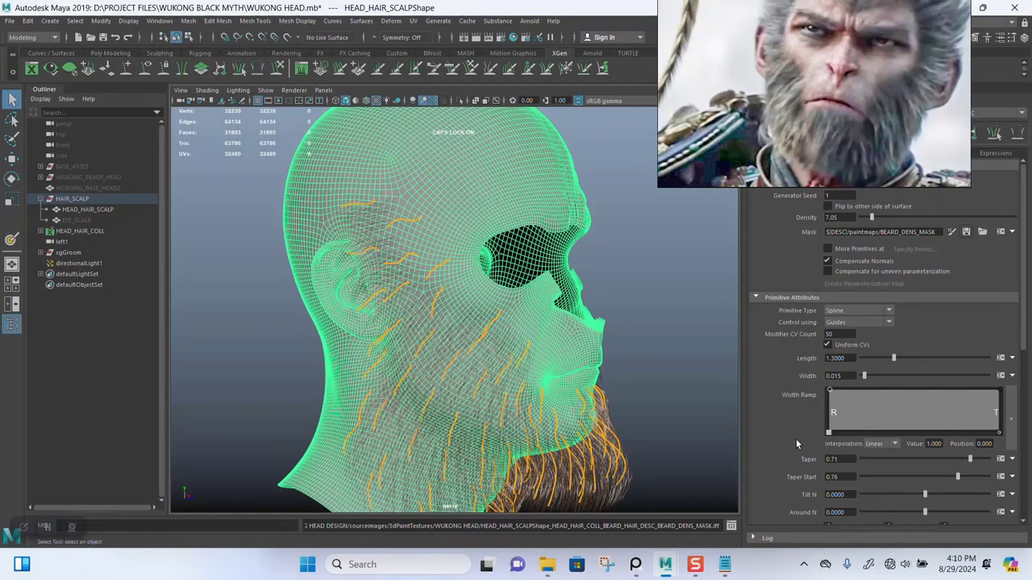
click(645, 343)
Step: Hide the beard guides and raise the beard density to 37.33
alt+drag(645, 344, 525, 328)
drag(817, 122, 151, 112)
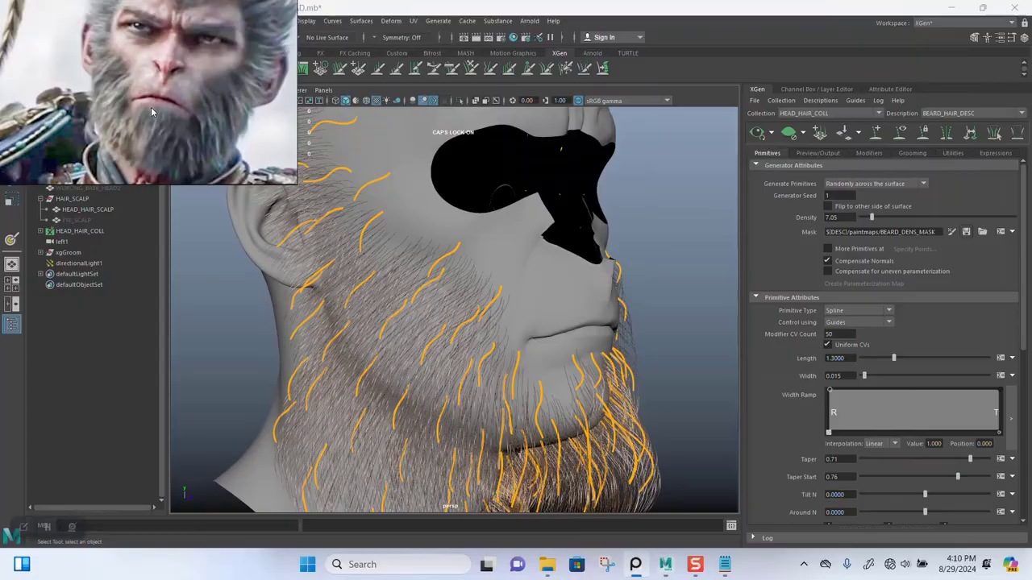
click(901, 133)
alt+drag(660, 275, 609, 299)
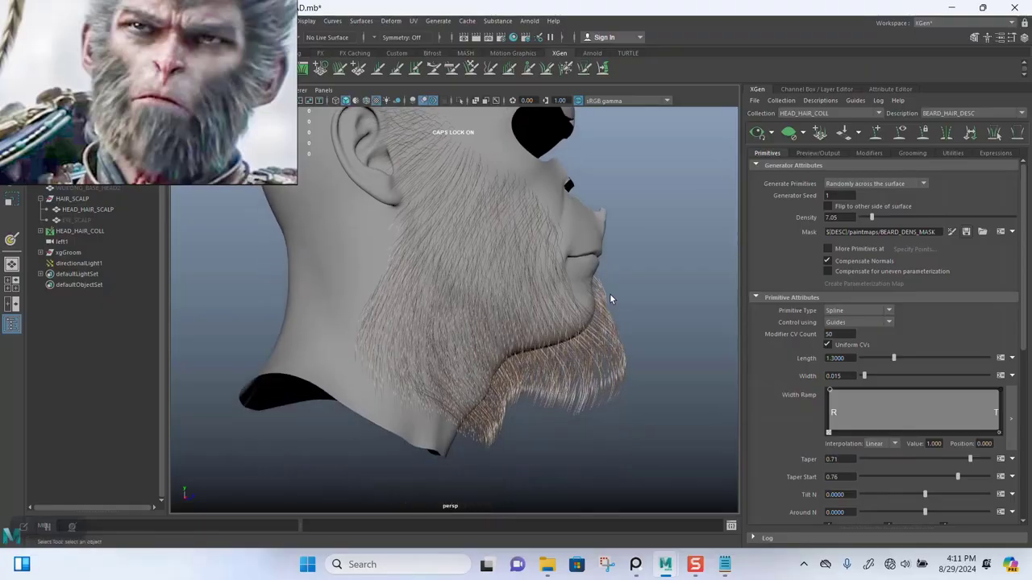
scroll(600, 363, up, 5)
alt+middle_drag(577, 440, 546, 392)
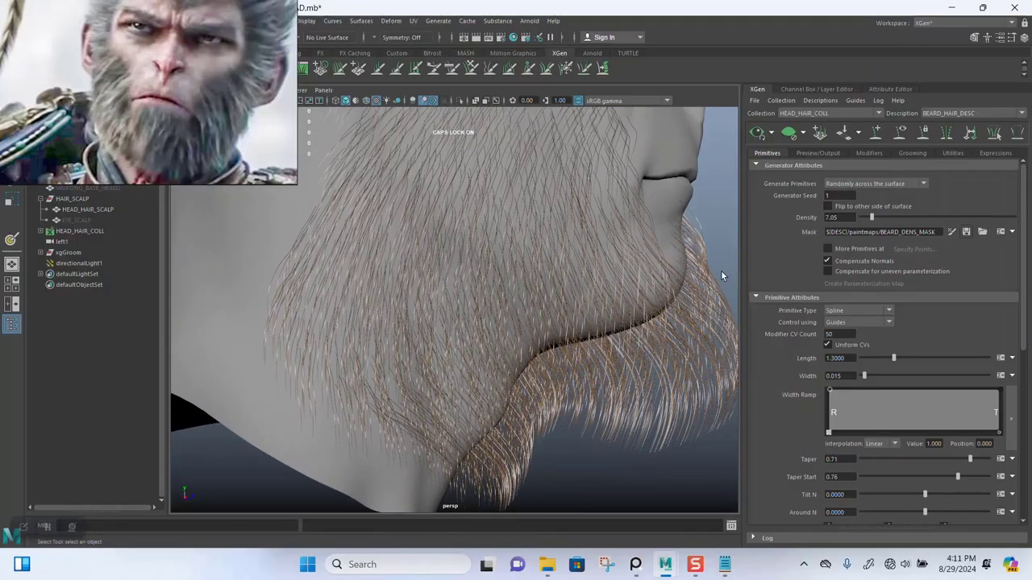
drag(872, 216, 918, 216)
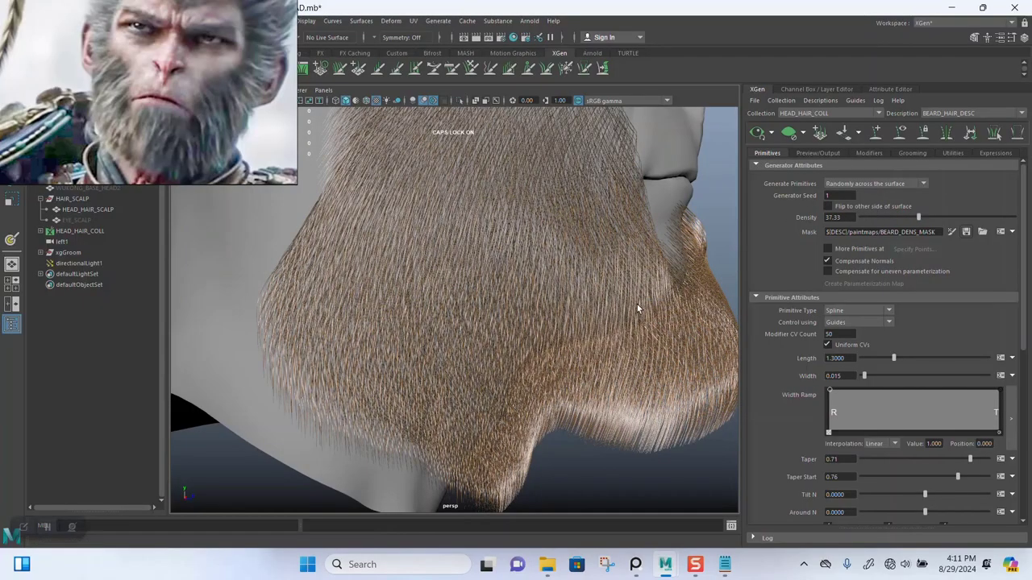
Step: Clear the beard hair preview and resume painting BEARD_DENS_MASK on the scalp in textured display
scroll(524, 268, down, 4)
alt+drag(519, 265, 527, 313)
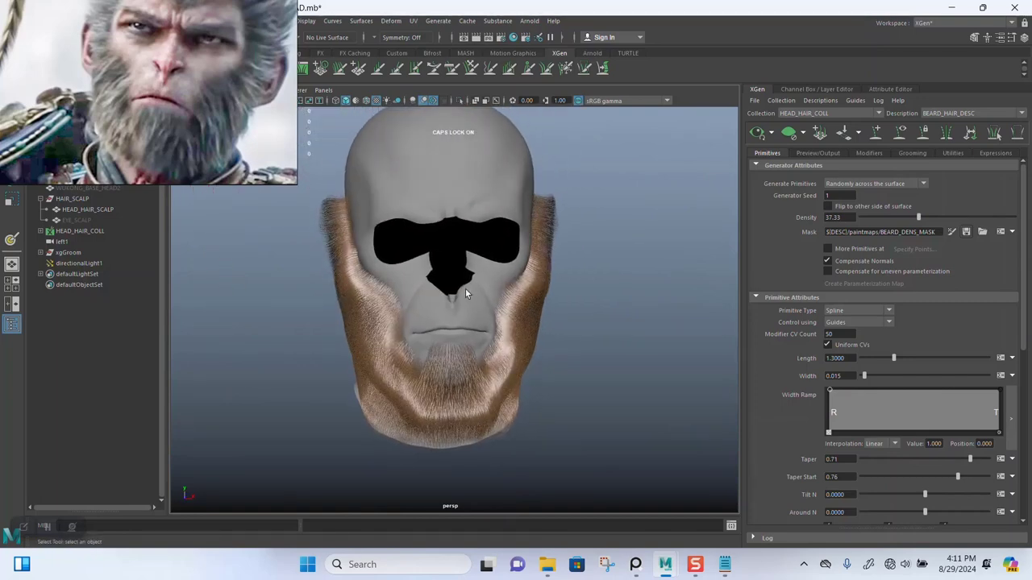
mouse_move(479, 315)
alt+mouse_down()
mouse_move(486, 371)
mouse_move(502, 336)
mouse_move(523, 331)
mouse_move(499, 319)
alt+mouse_up()
alt+right_drag(499, 319, 488, 363)
alt+drag(488, 364, 544, 331)
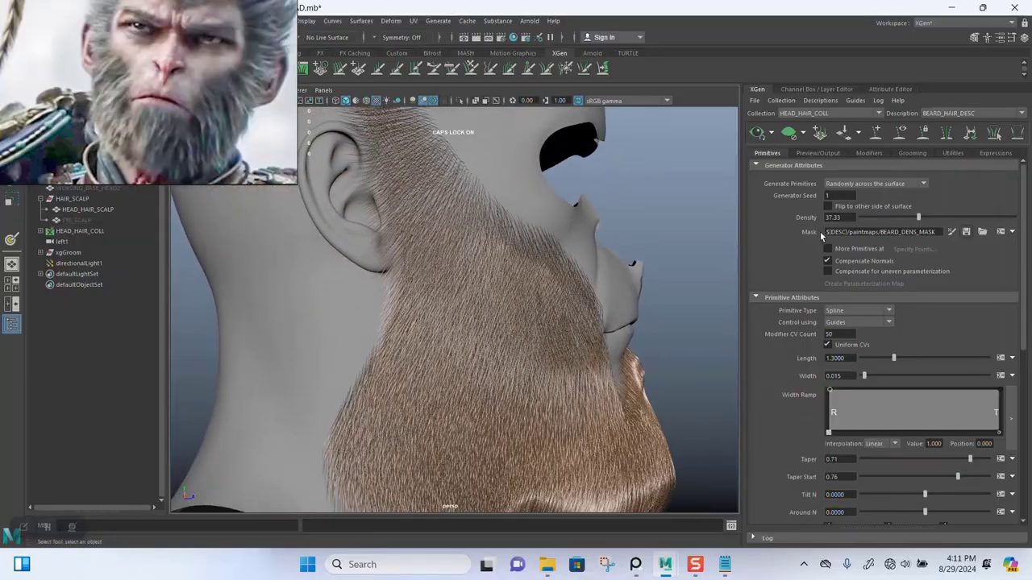
click(789, 137)
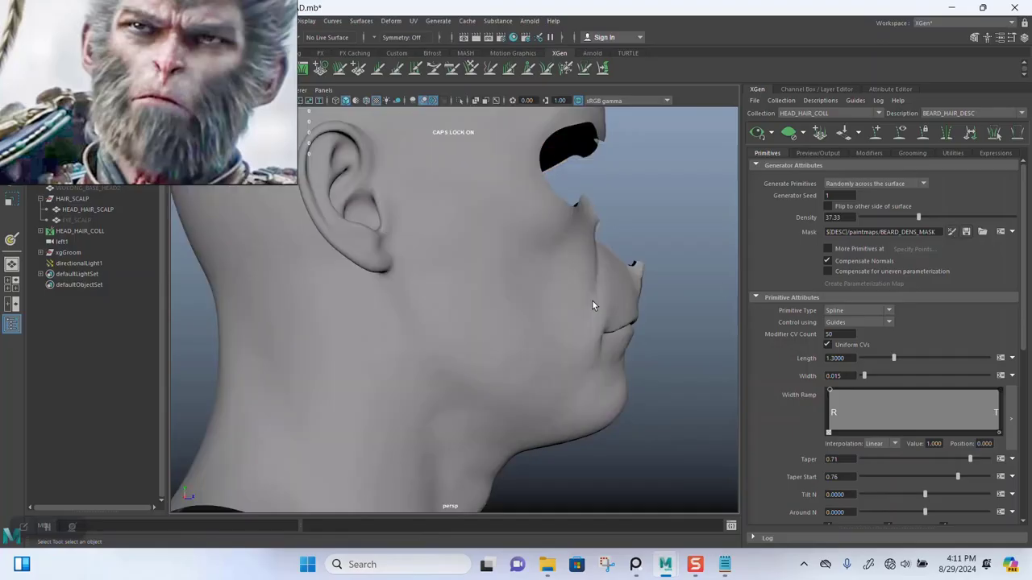
key(6)
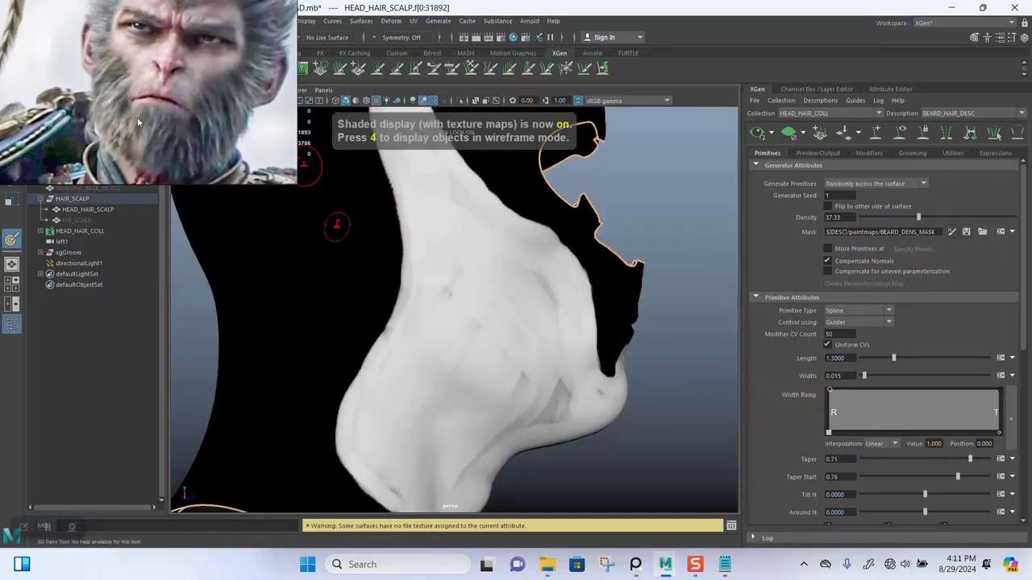
Step: Set the 3D Paint Tool to Blur, enlarge the brush, and soften the mask's front edge at the top of the sideburn
double_click(12, 240)
click(313, 286)
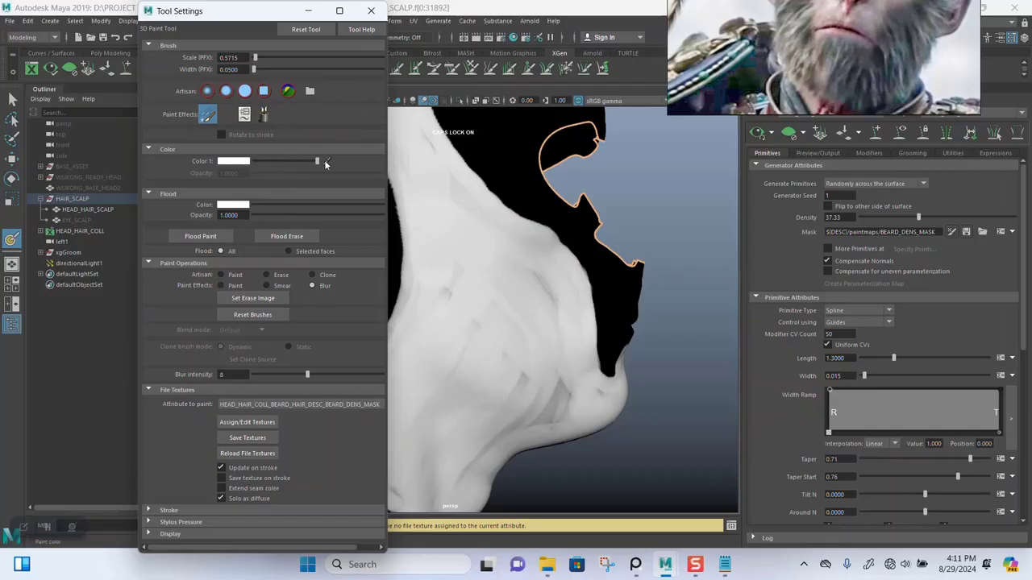
click(370, 11)
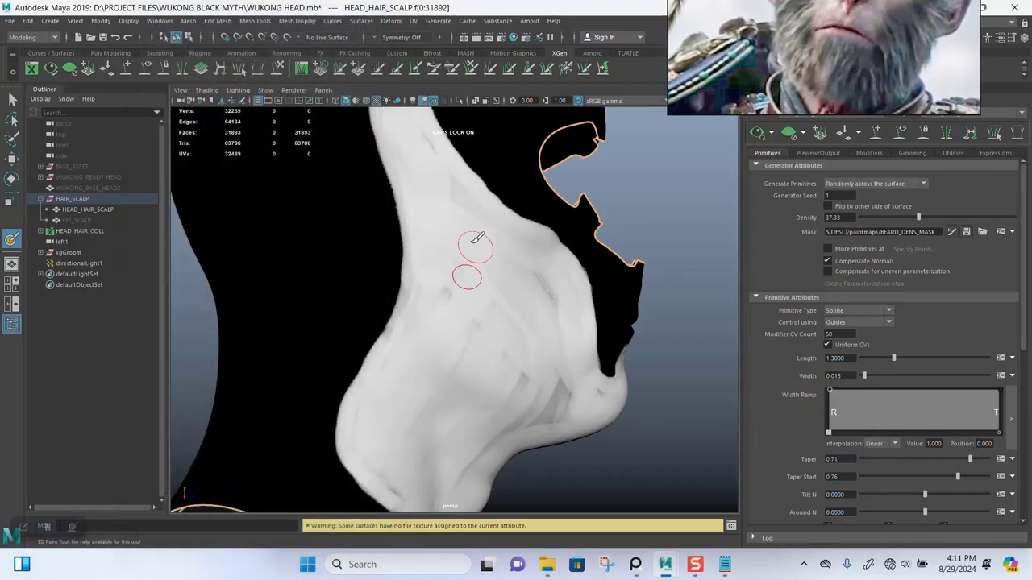
mouse_move(468, 243)
alt+mouse_down()
mouse_move(516, 242)
mouse_move(460, 301)
mouse_move(424, 270)
mouse_move(365, 302)
mouse_move(359, 217)
alt+mouse_up()
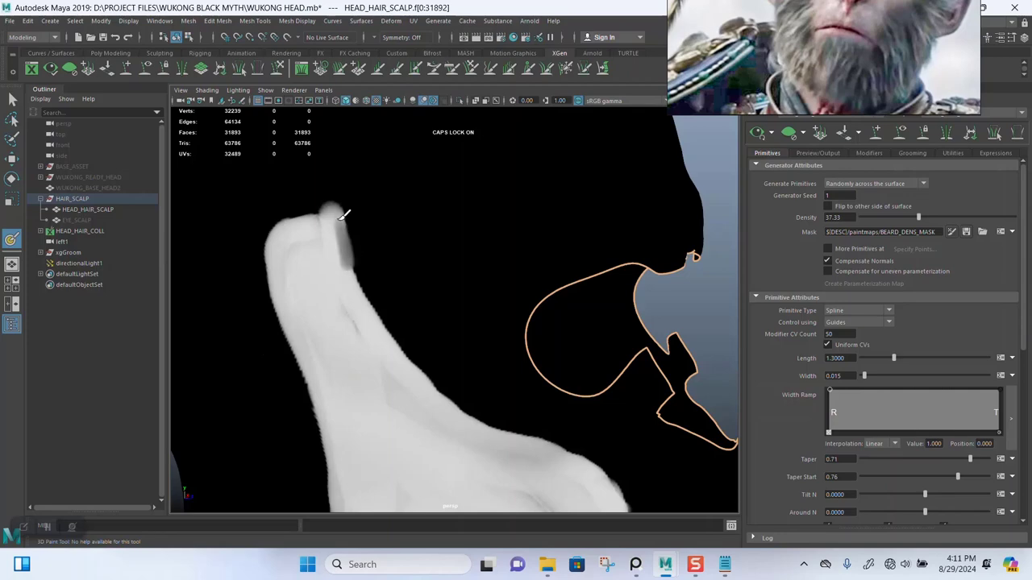
key(b)
drag(344, 277, 358, 276)
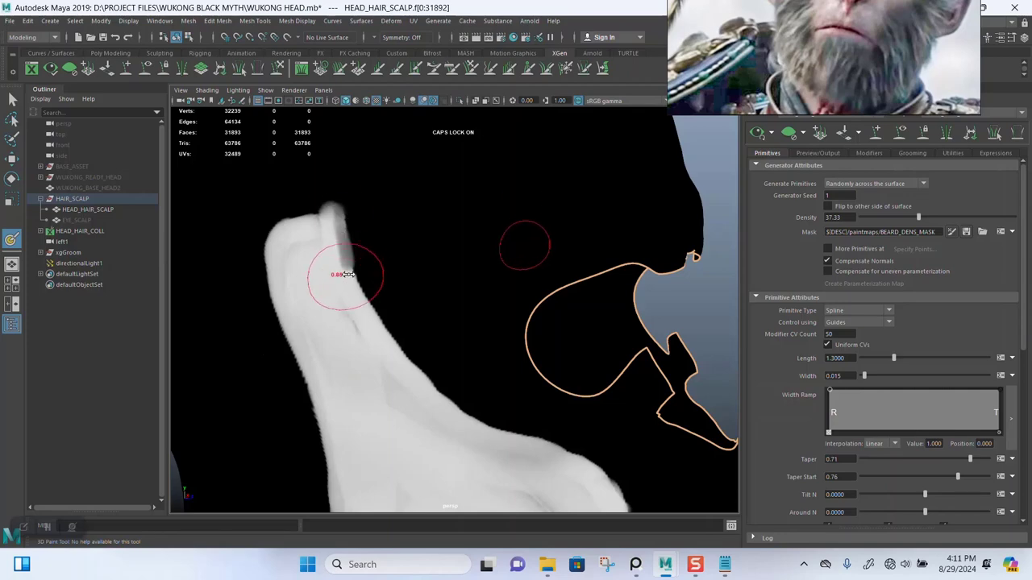
drag(335, 213, 345, 258)
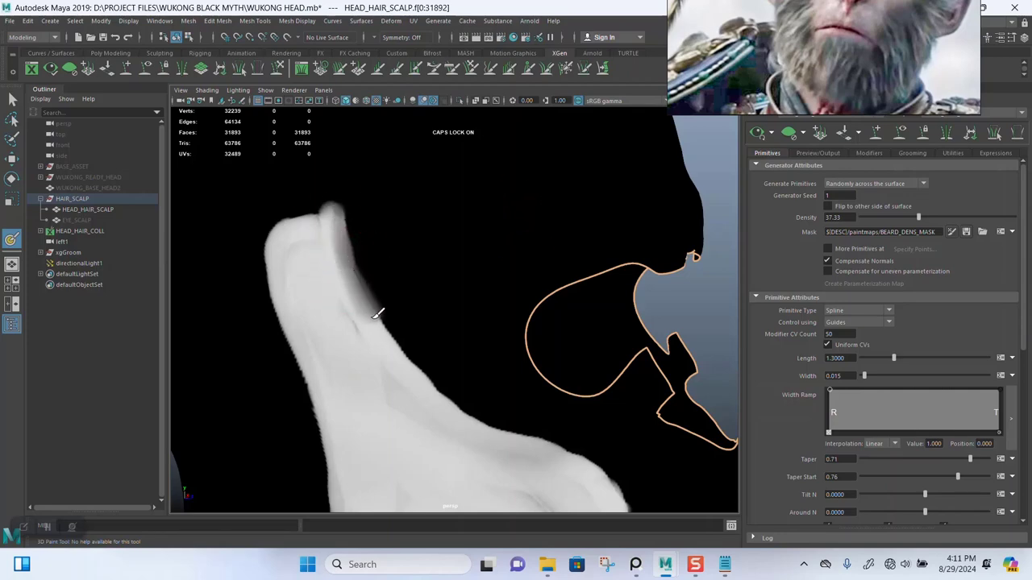
Step: Blur the density mask's edge along the cheek, beside the mouth, around the chin and over the sideburn's top
alt+middle_drag(445, 382, 360, 250)
drag(380, 242, 355, 218)
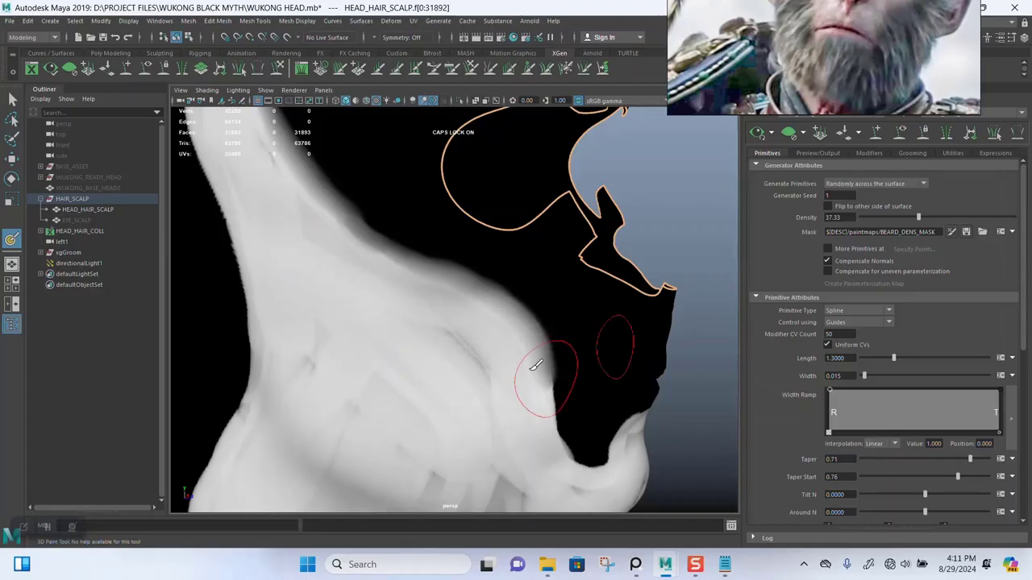
mouse_move(541, 377)
alt+middle_down()
mouse_move(444, 265)
mouse_move(380, 218)
alt+middle_up()
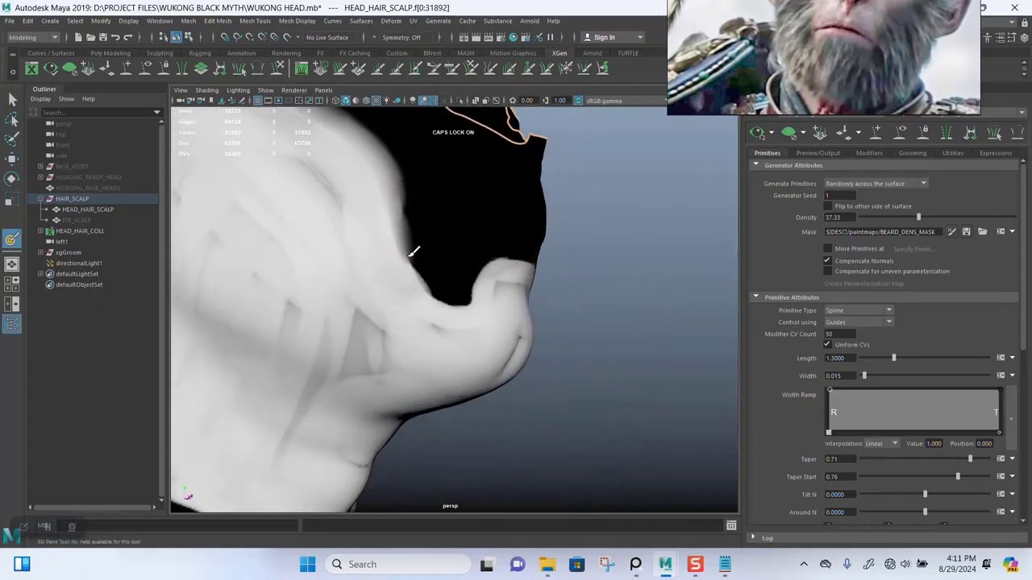
mouse_move(455, 296)
alt+mouse_down()
mouse_move(470, 282)
mouse_move(480, 296)
mouse_move(454, 324)
alt+mouse_up()
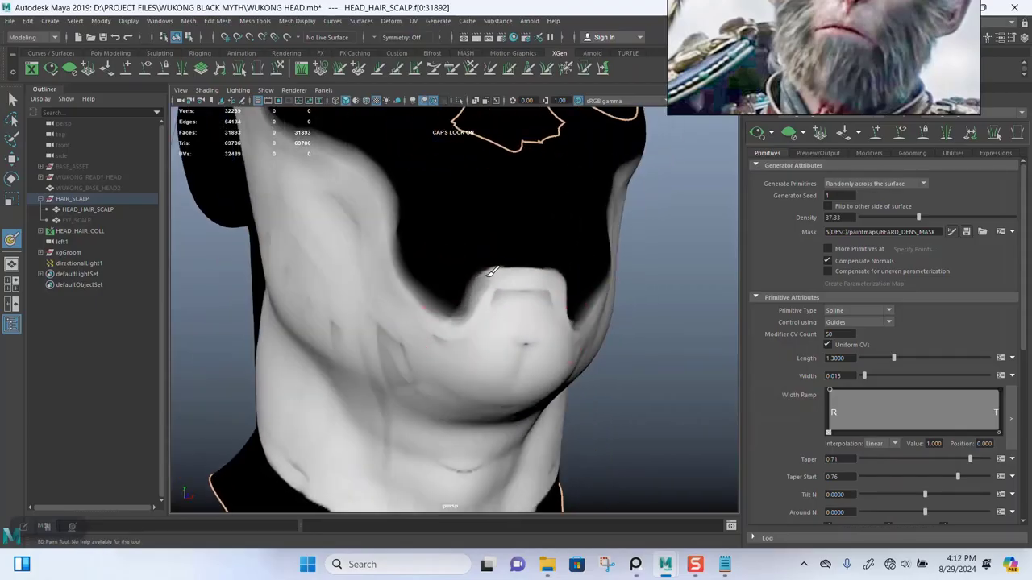
mouse_move(496, 274)
alt+mouse_down()
mouse_move(484, 217)
mouse_move(486, 281)
mouse_move(504, 273)
mouse_move(472, 304)
mouse_move(414, 295)
mouse_move(474, 368)
mouse_move(433, 327)
mouse_move(428, 242)
alt+mouse_up()
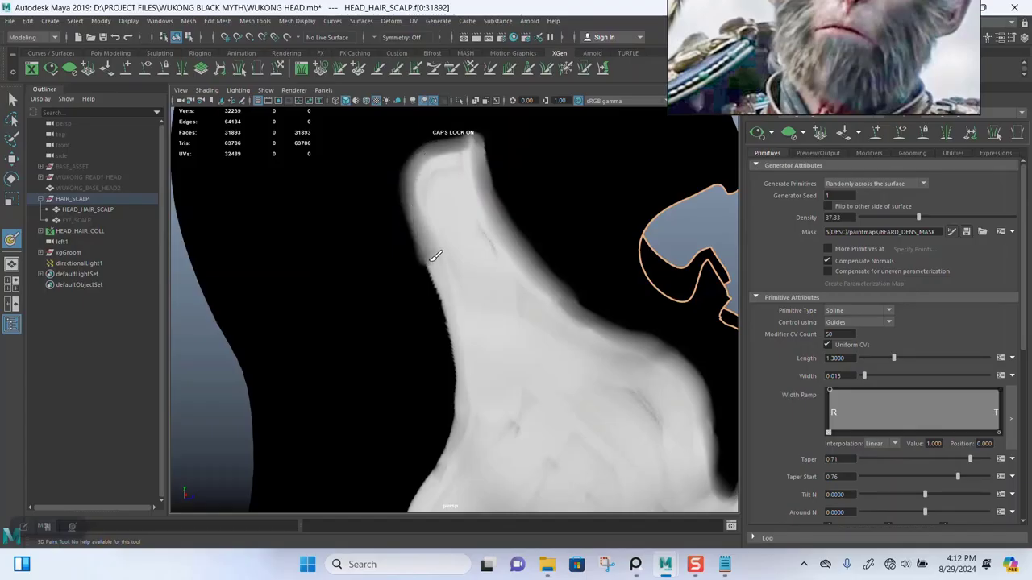
Step: Blur the density mask's rear edge from the sideburn down behind the jaw, and its lower edge around the neck
drag(436, 256, 452, 343)
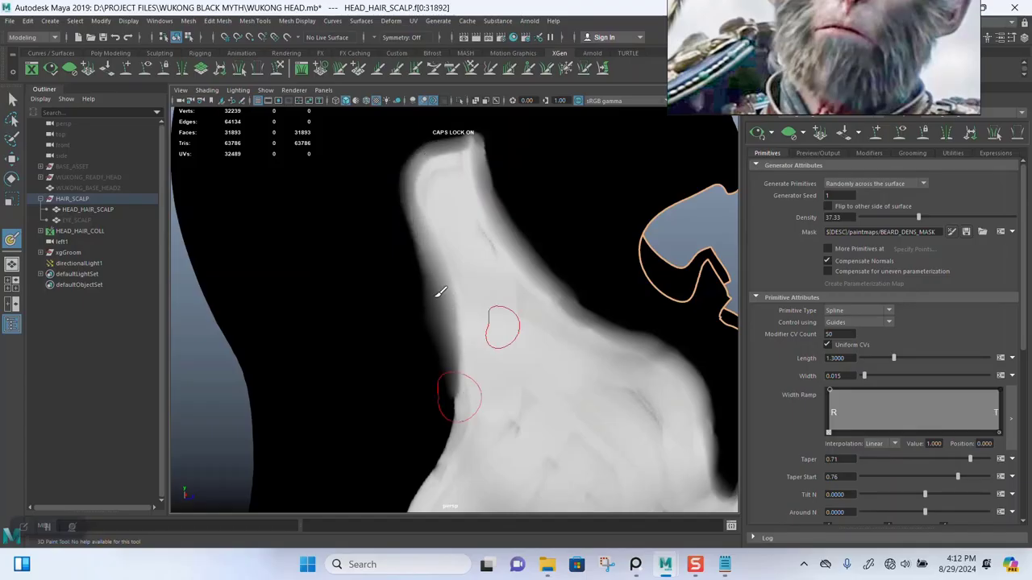
mouse_move(440, 293)
alt+mouse_down()
mouse_move(442, 216)
mouse_move(460, 198)
alt+mouse_up()
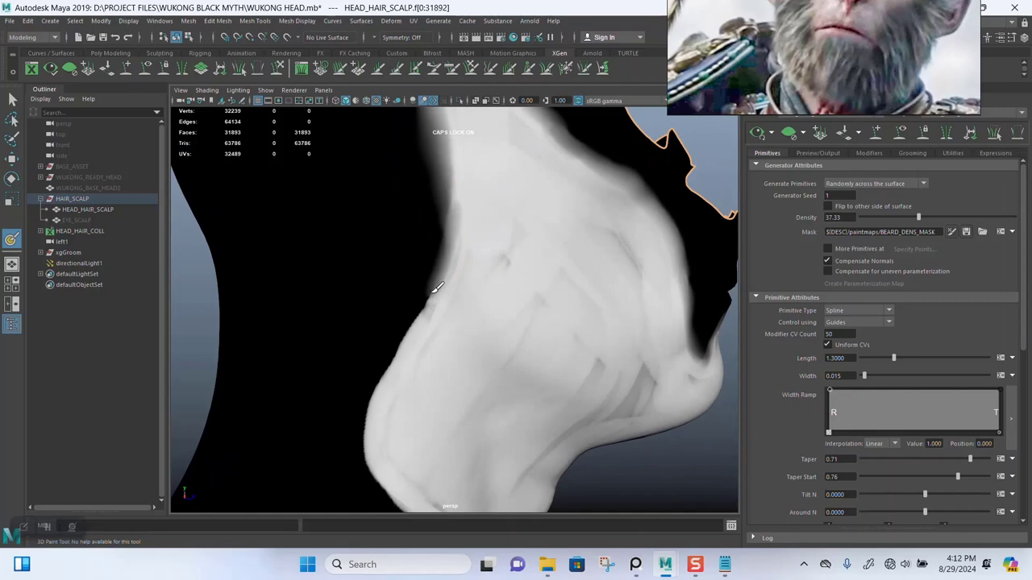
mouse_move(376, 403)
alt+mouse_down()
mouse_move(411, 265)
mouse_move(385, 253)
alt+mouse_up()
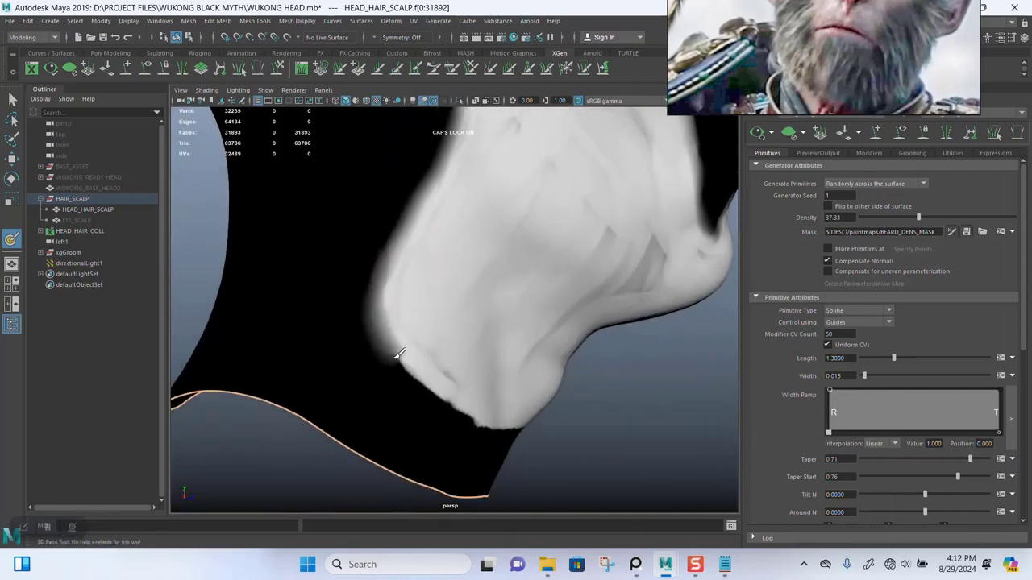
drag(398, 353, 480, 416)
mouse_move(503, 364)
alt+mouse_down()
mouse_move(525, 350)
mouse_move(446, 323)
mouse_move(426, 346)
alt+mouse_up()
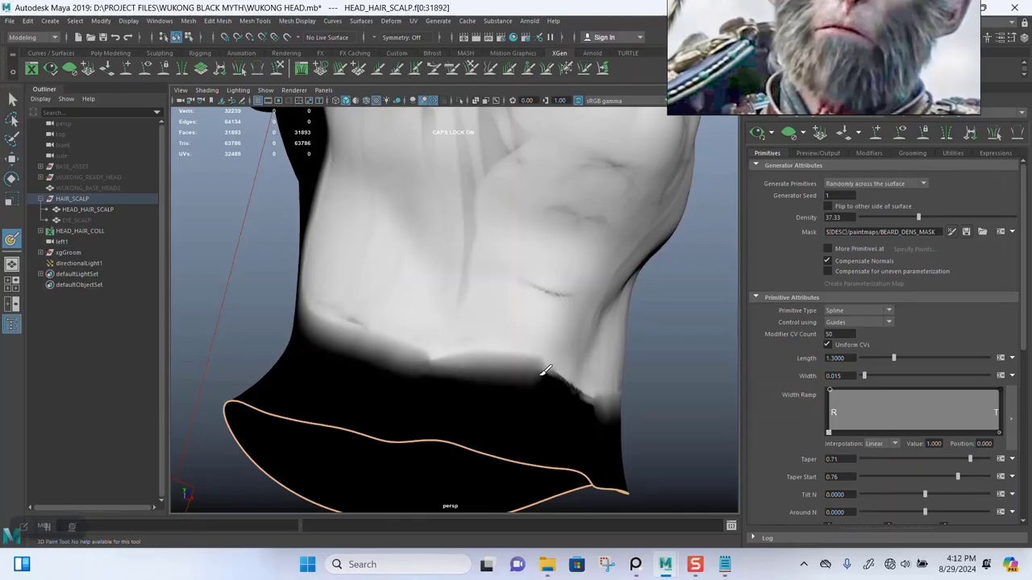
mouse_move(535, 368)
alt+mouse_down()
mouse_move(479, 353)
mouse_move(489, 369)
alt+mouse_up()
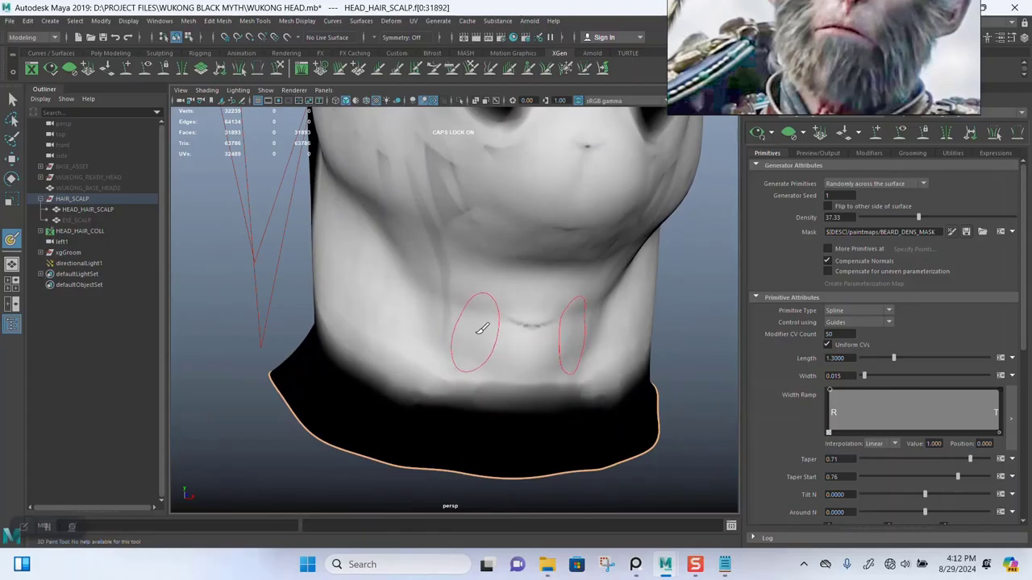
alt+drag(464, 301, 445, 376)
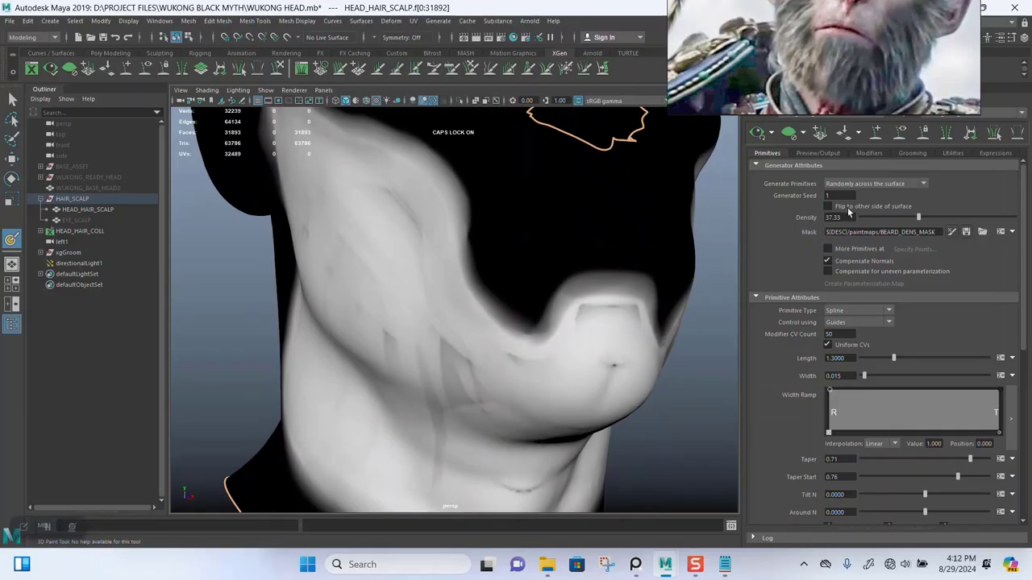
Step: Update the XGen preview with the blurred mask, leave painting, and deselect the scalp to check the beard against the reference
click(757, 133)
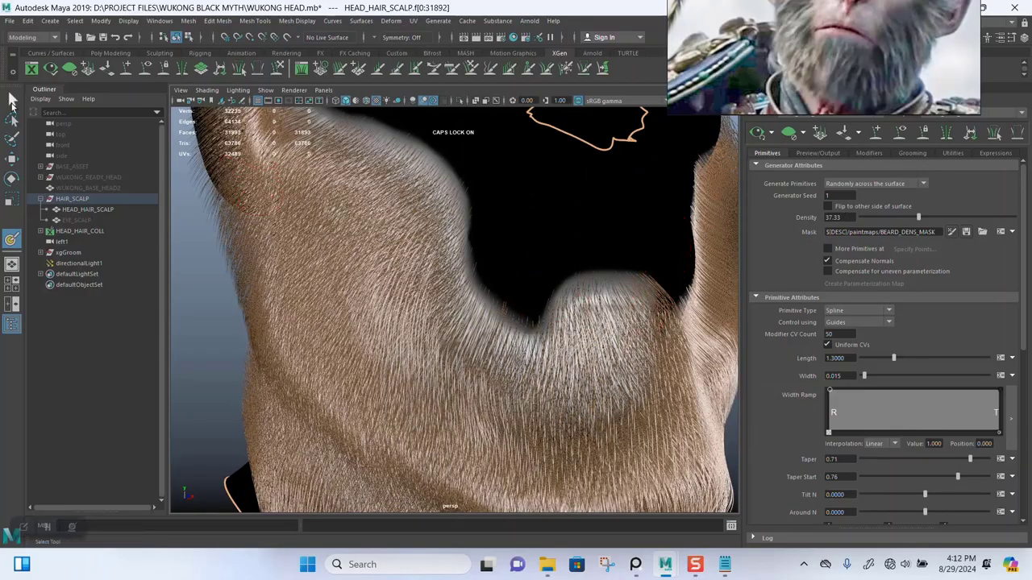
click(10, 102)
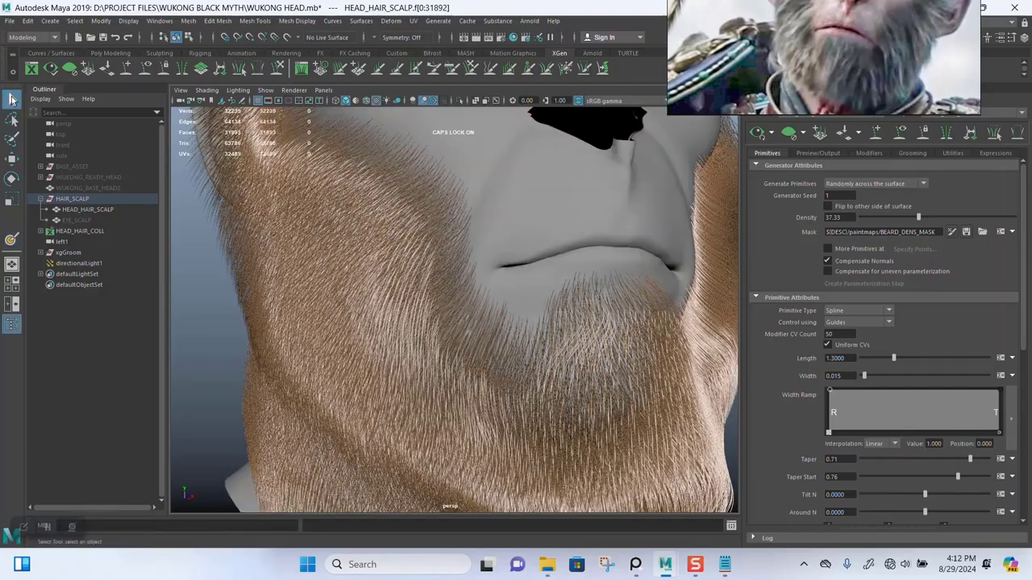
click(202, 257)
mouse_move(532, 324)
alt+right_down()
mouse_move(458, 316)
mouse_move(532, 306)
alt+right_up()
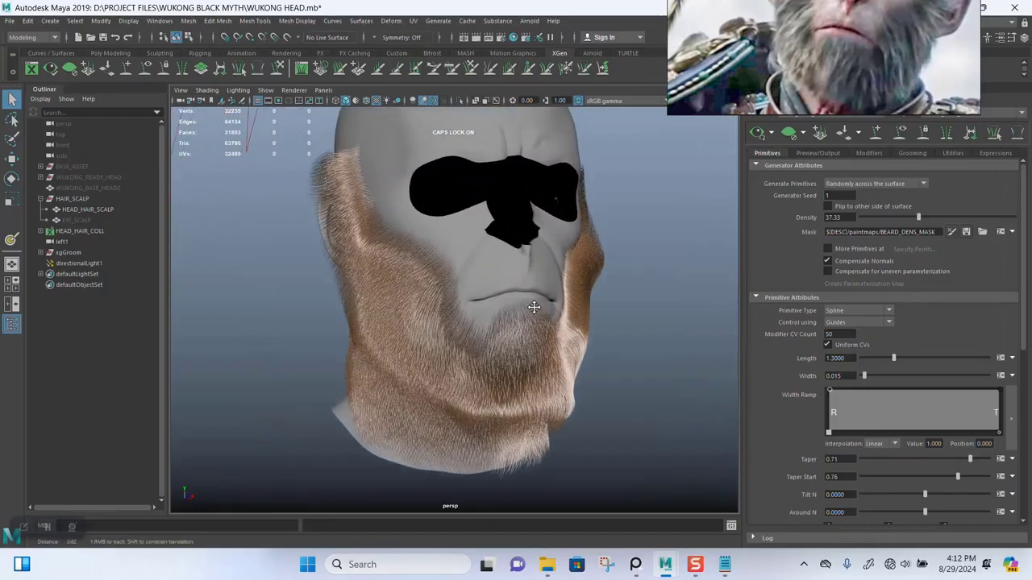
alt+middle_drag(532, 306, 509, 371)
alt+drag(484, 347, 431, 337)
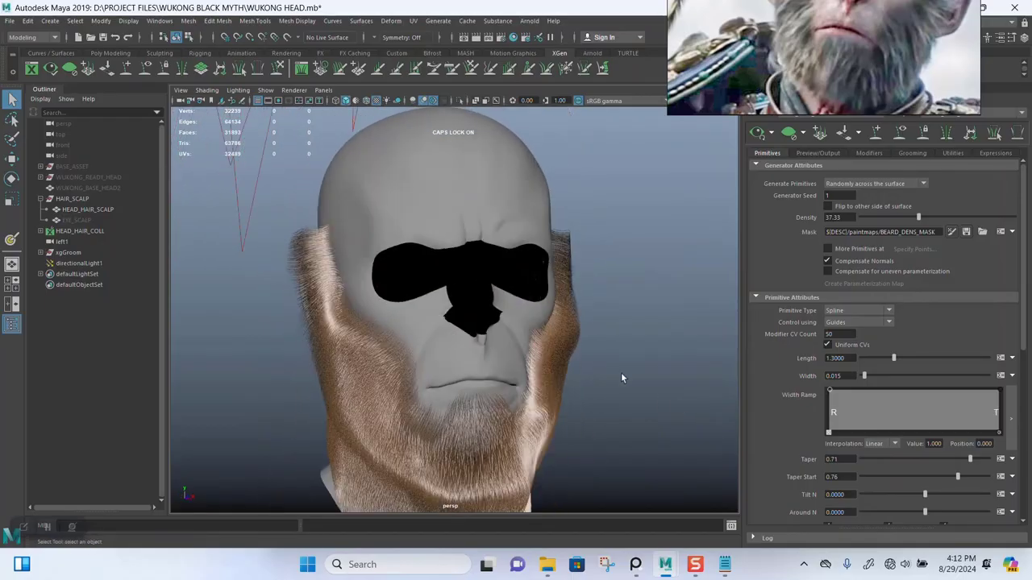
alt+drag(541, 339, 506, 331)
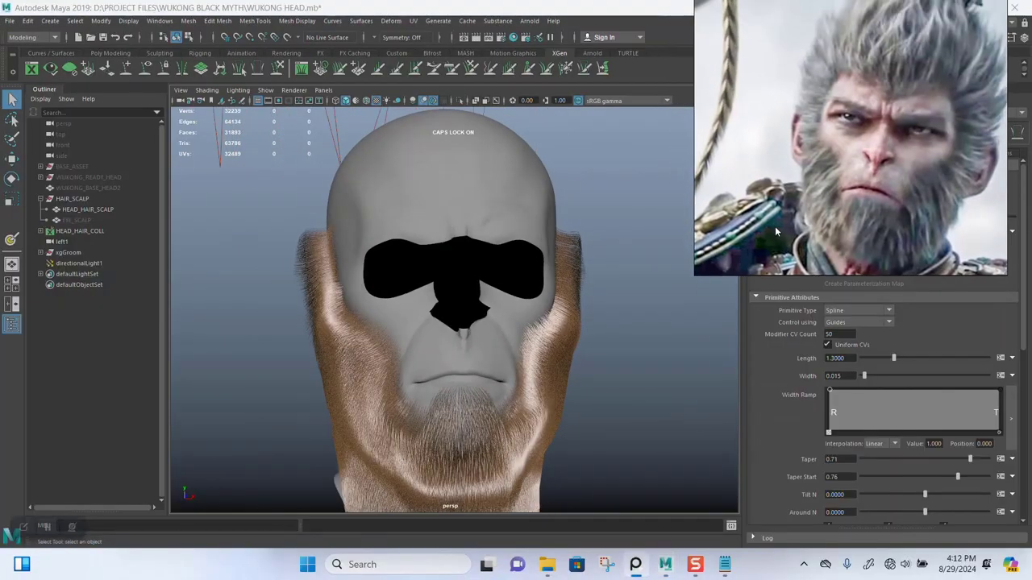
alt+drag(630, 266, 446, 330)
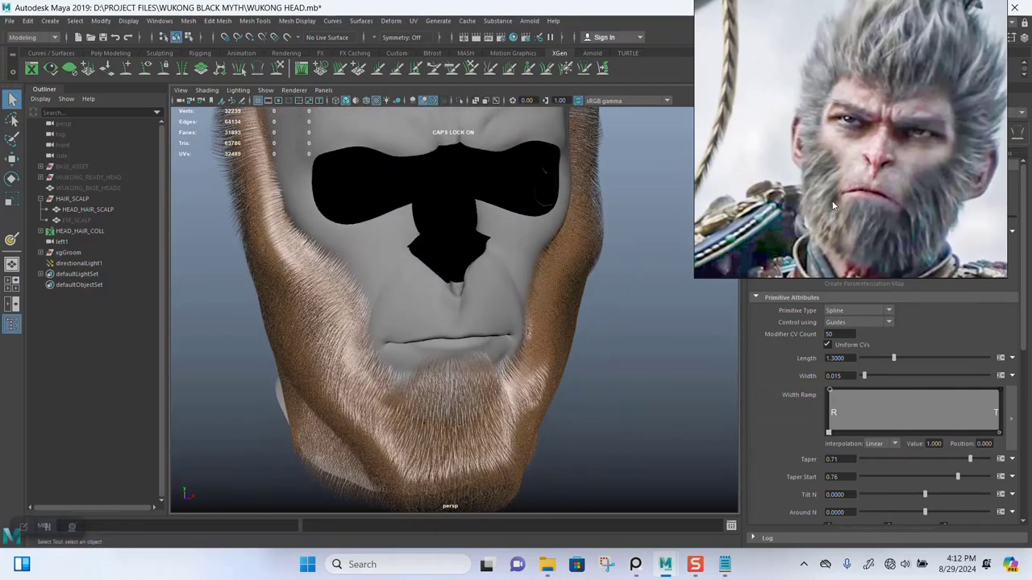
Step: Lower the beard density to 5.995 and move the reference image clear of the head
click(882, 218)
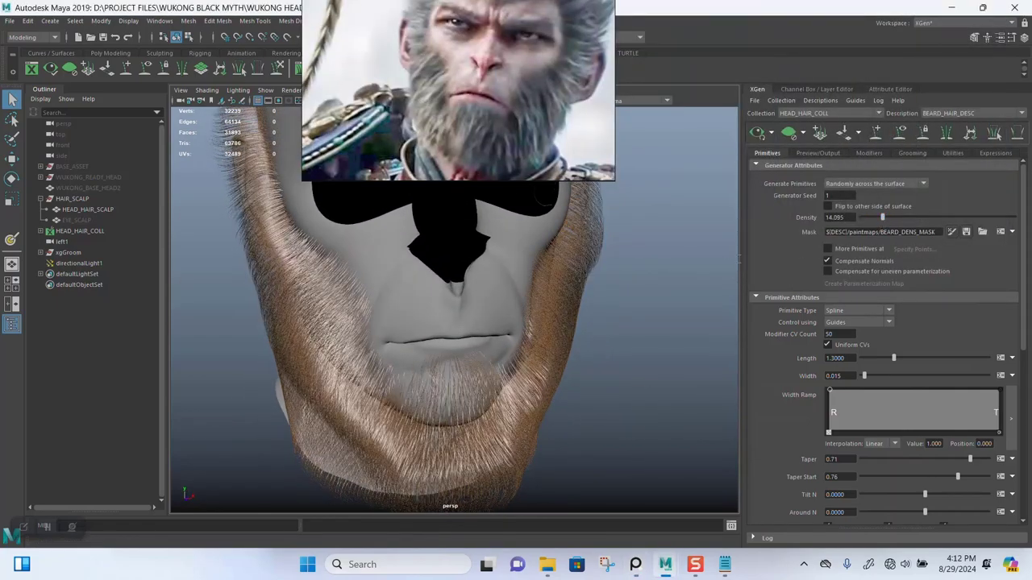
click(869, 218)
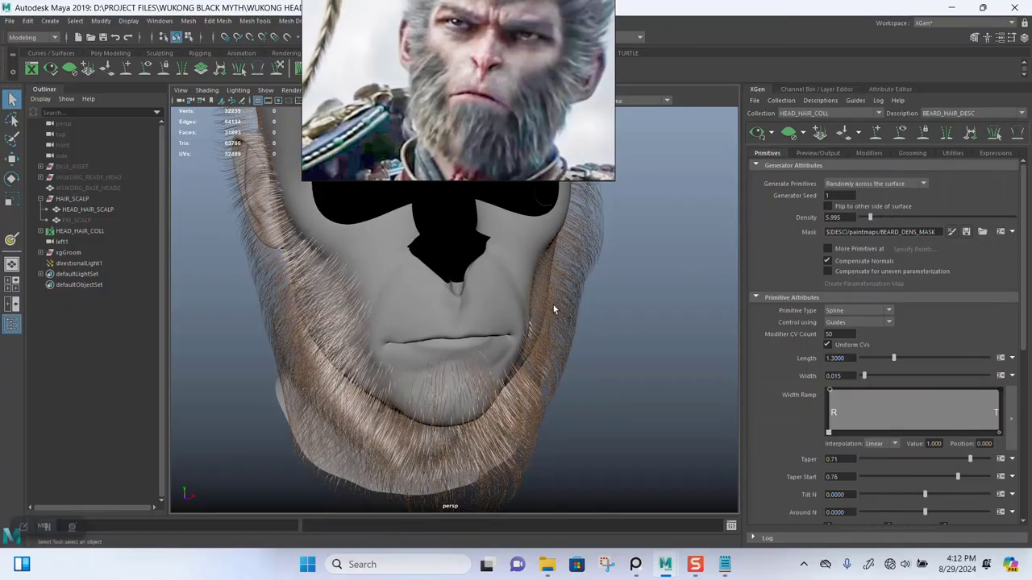
alt+drag(553, 304, 514, 310)
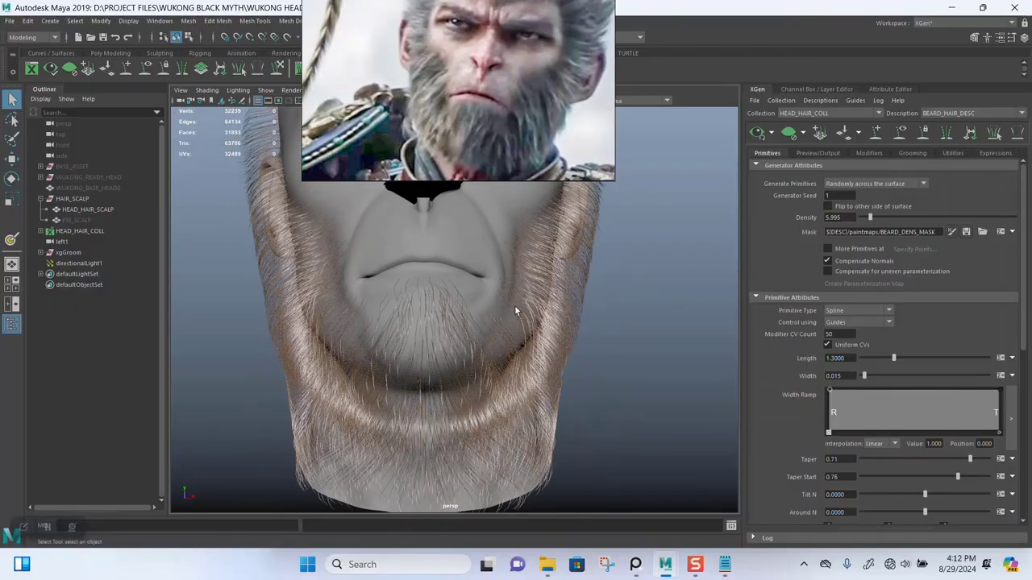
scroll(516, 310, down, 2)
alt+middle_drag(518, 313, 545, 363)
right_drag(516, 123, 168, 133)
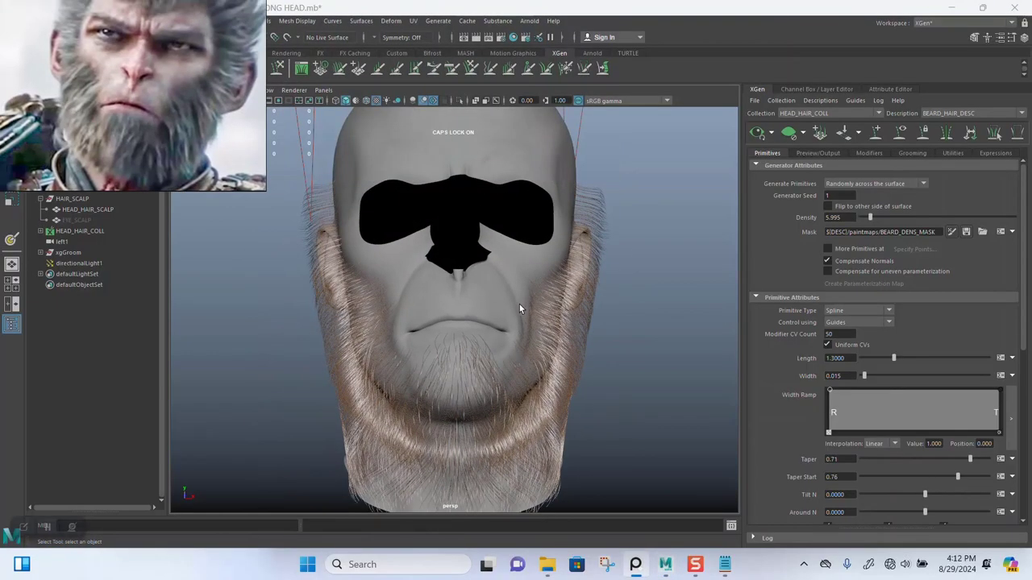
Step: Set the beard hair length to 1.0, check it from the side and front, and save the scene
alt+drag(519, 308, 579, 322)
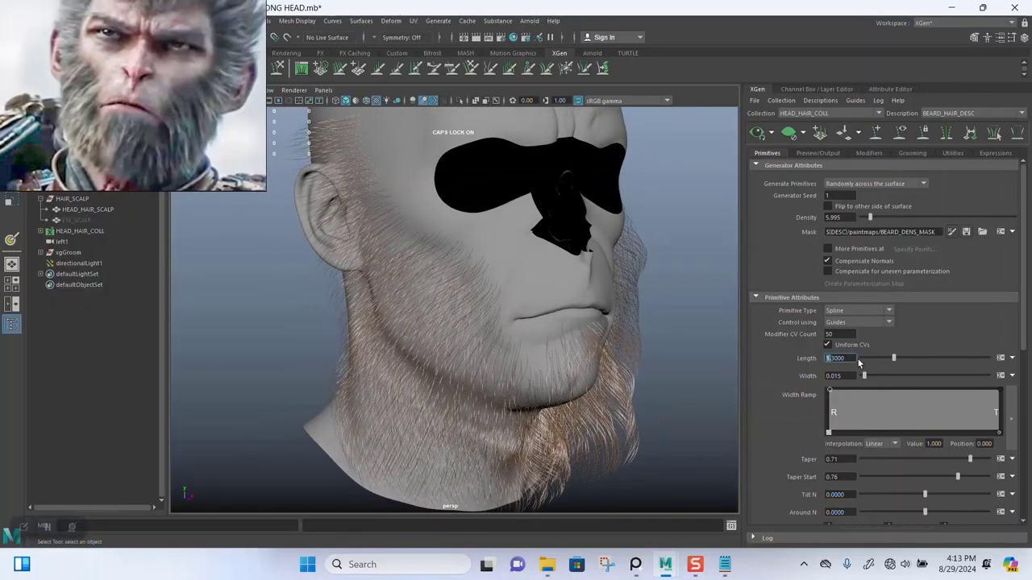
key(Return)
mouse_move(622, 333)
alt+mouse_down()
mouse_move(662, 332)
mouse_move(549, 328)
mouse_move(595, 352)
mouse_move(613, 346)
alt+mouse_up()
alt+right_drag(612, 346, 591, 425)
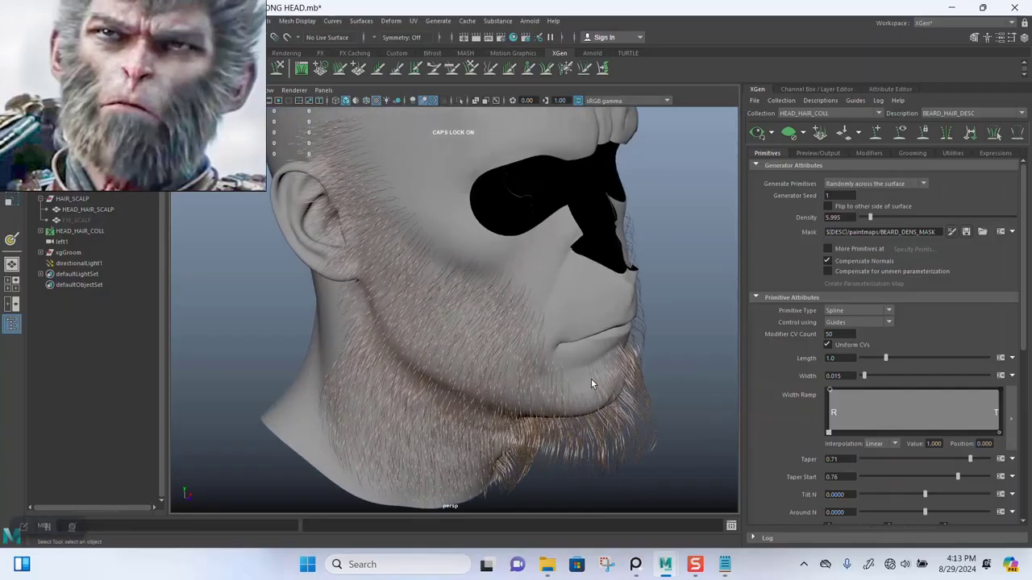
alt+drag(590, 384, 576, 352)
alt+right_drag(576, 352, 544, 330)
alt+drag(651, 339, 601, 342)
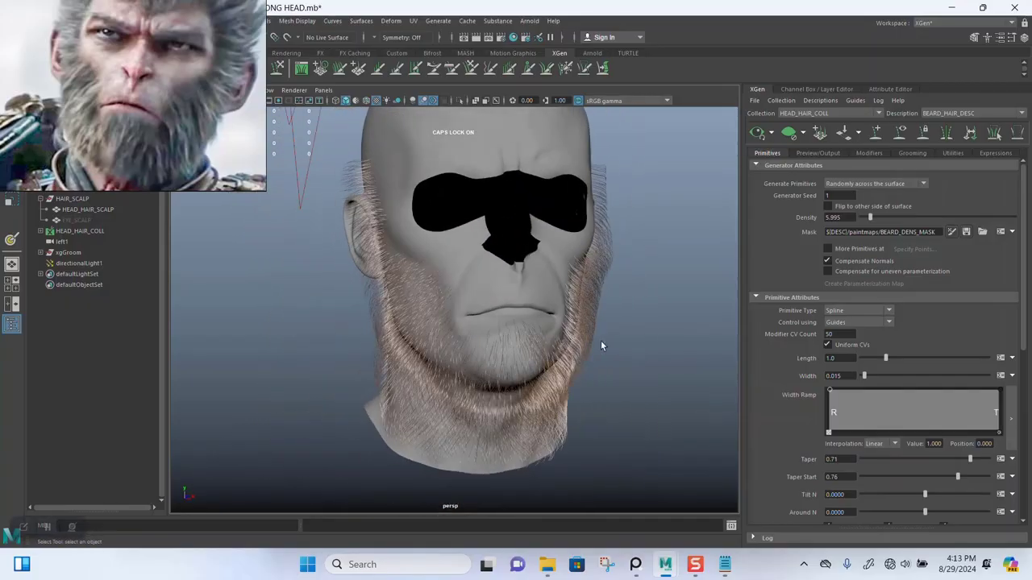
key(ctrl+s)
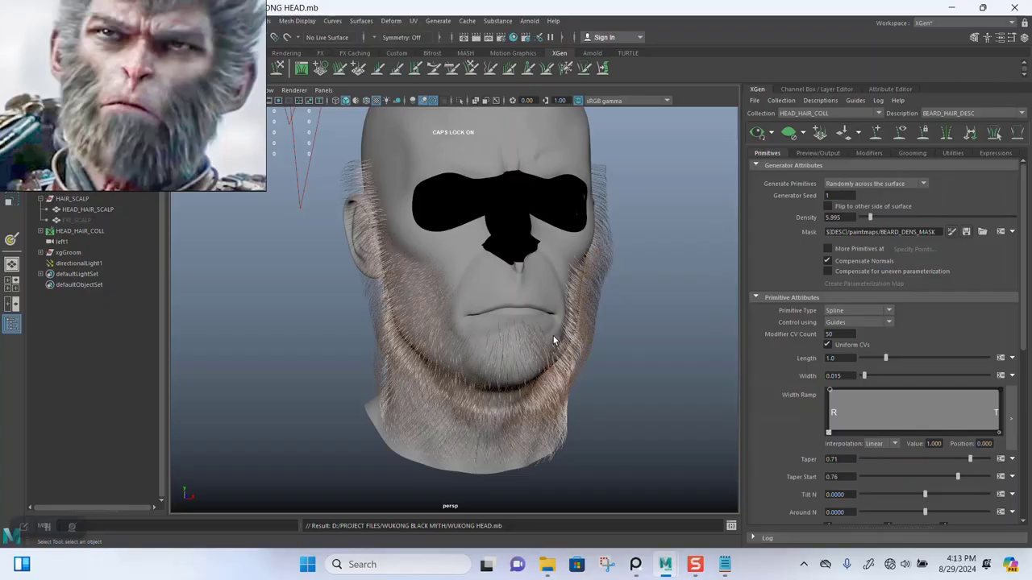
Step: Examine the beard's coverage and soft edges from both sides and the front, and save the scene again
alt+drag(553, 336, 375, 268)
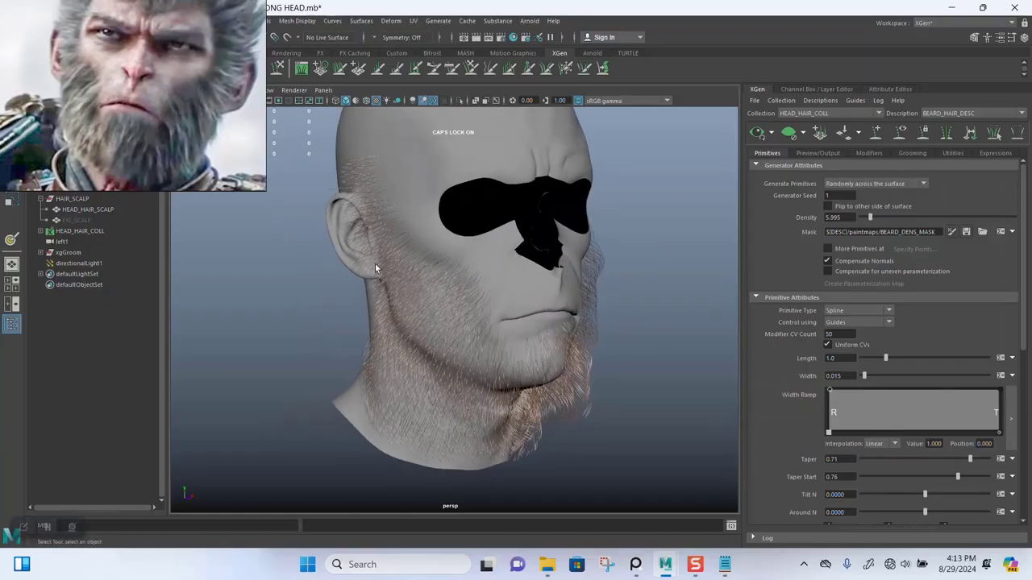
alt+middle_drag(549, 260, 554, 325)
alt+right_drag(565, 293, 569, 360)
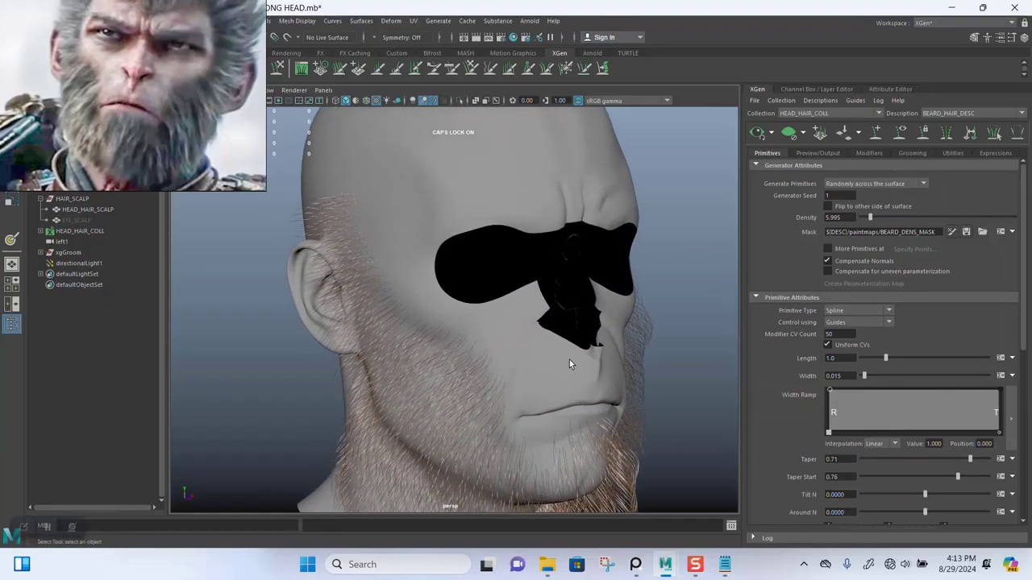
alt+drag(538, 329, 422, 326)
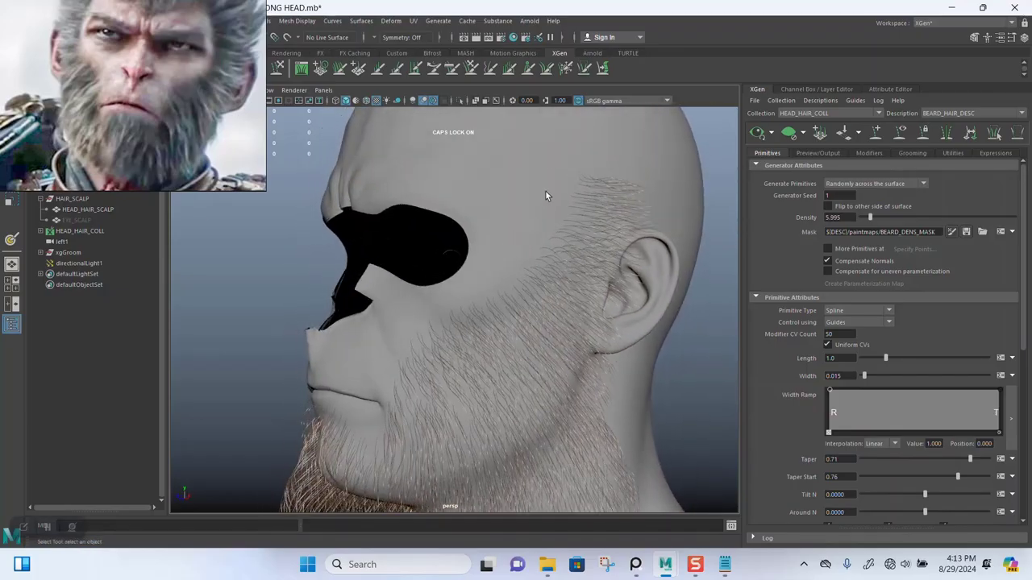
scroll(545, 196, down, 3)
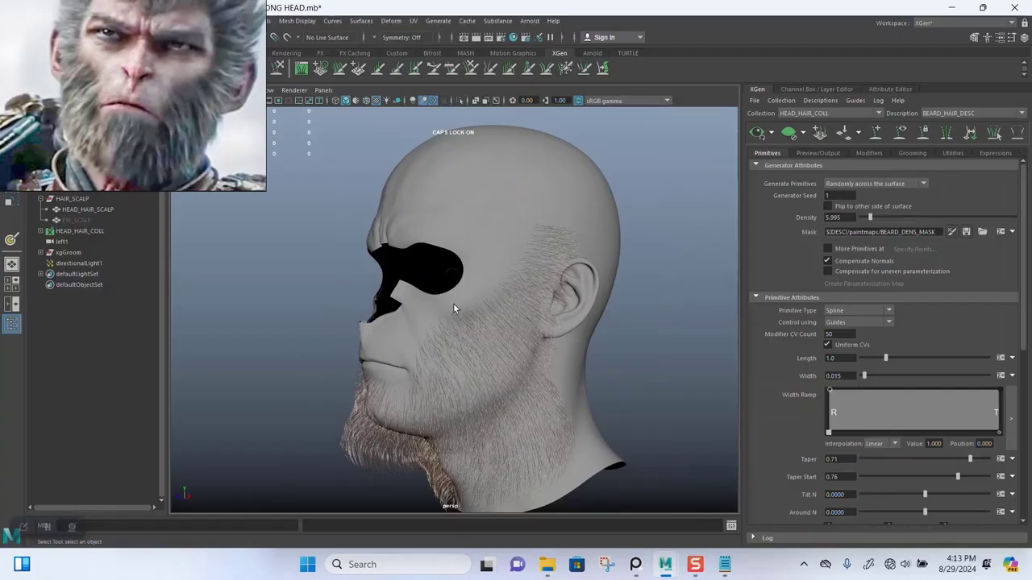
alt+drag(453, 305, 534, 339)
alt+middle_drag(535, 344, 535, 283)
scroll(511, 374, up, 3)
mouse_move(480, 366)
alt+mouse_down()
mouse_move(611, 352)
mouse_move(491, 357)
alt+mouse_up()
key(ctrl+s)
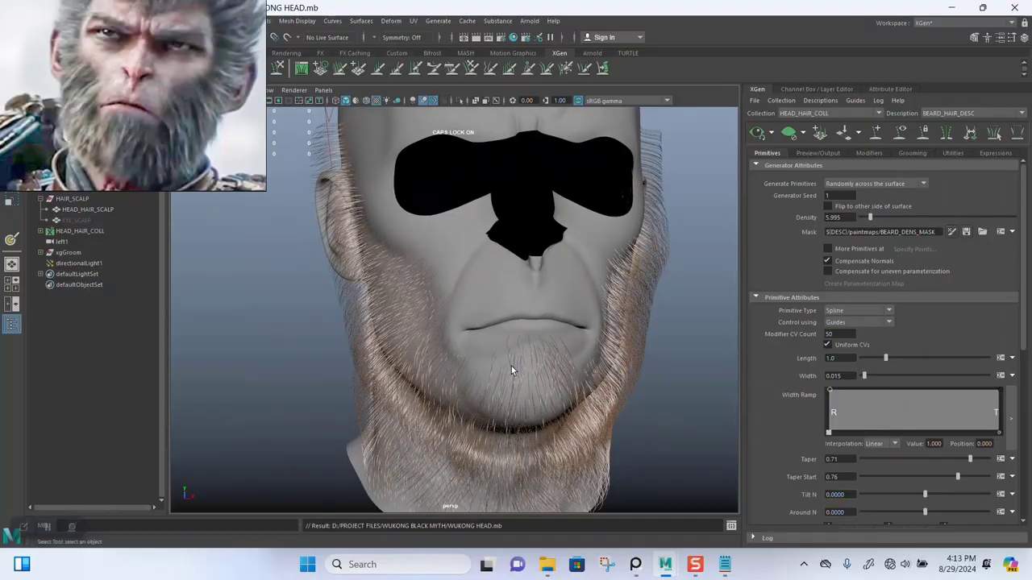